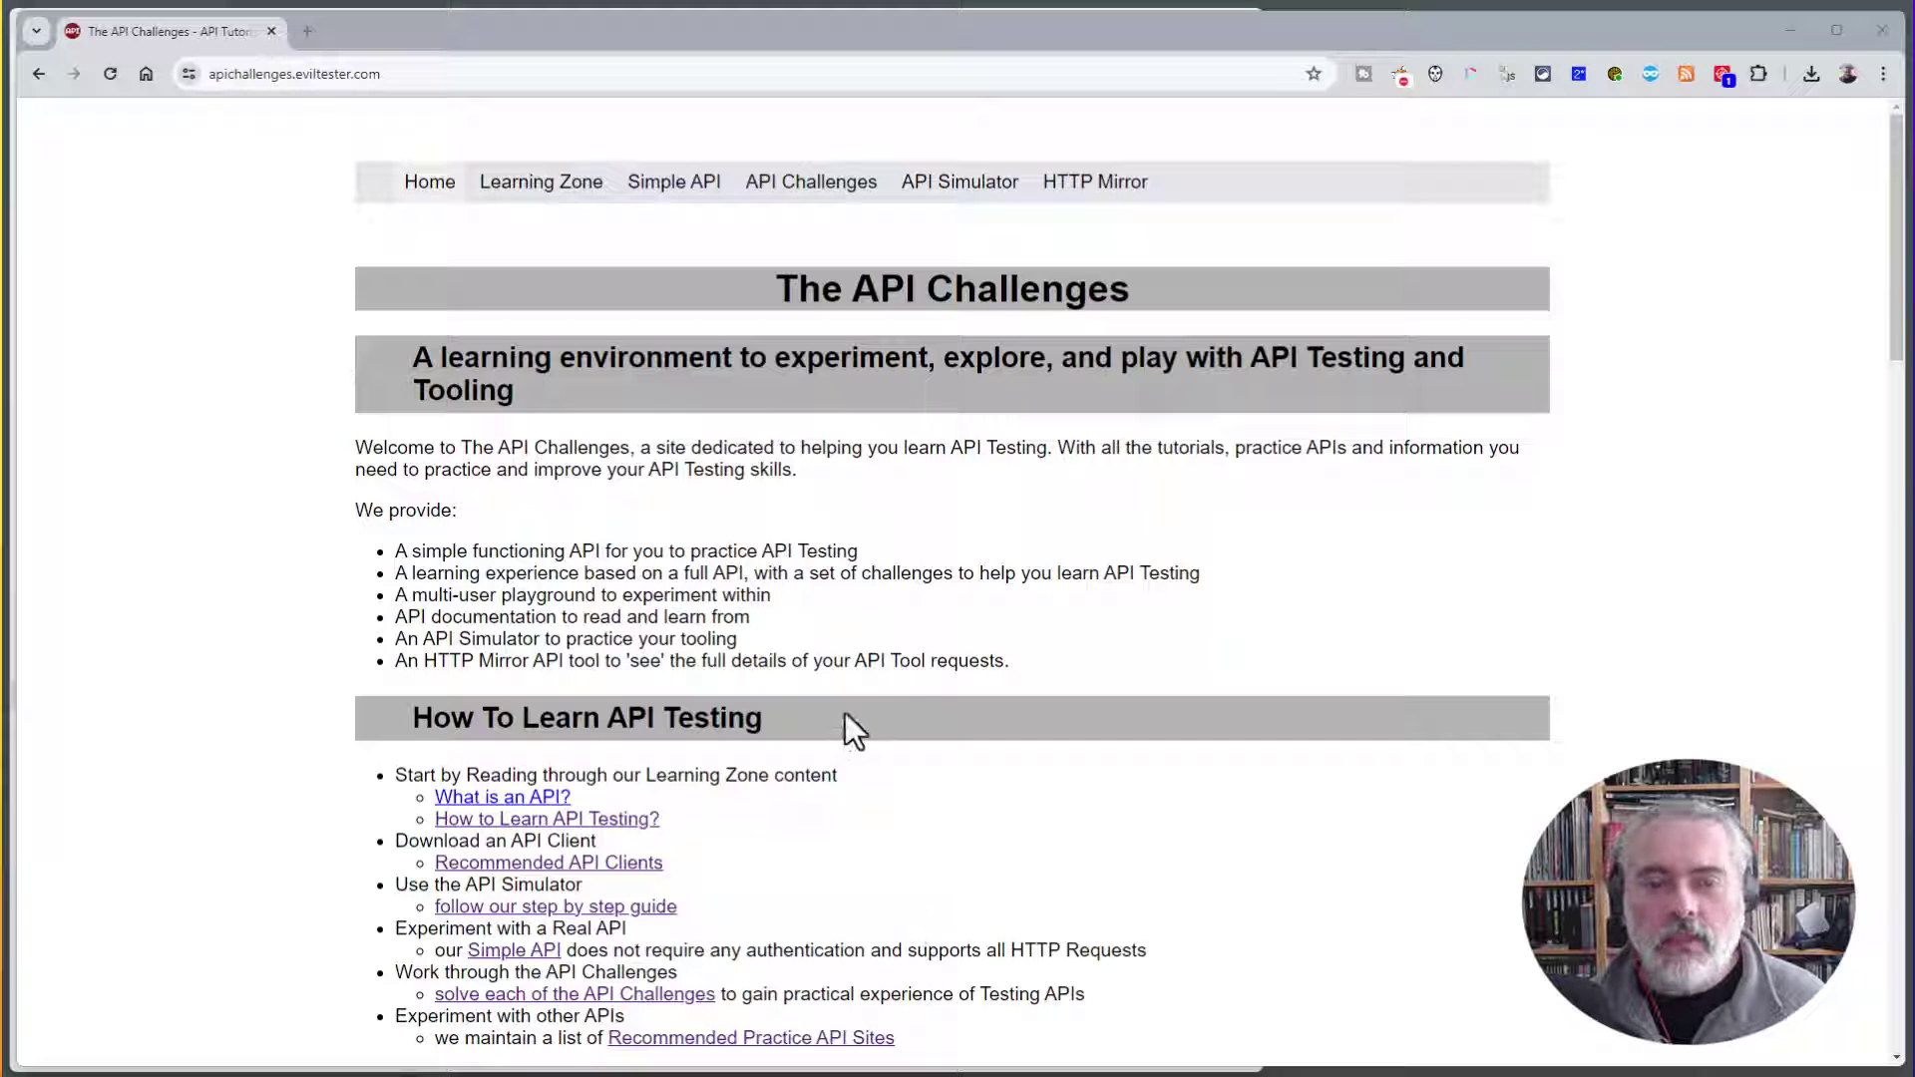
- Open the Learning Zone page, 'Learning API Testing', from the top navigation
{"action": "left_click", "coordinate": [518, 186]}
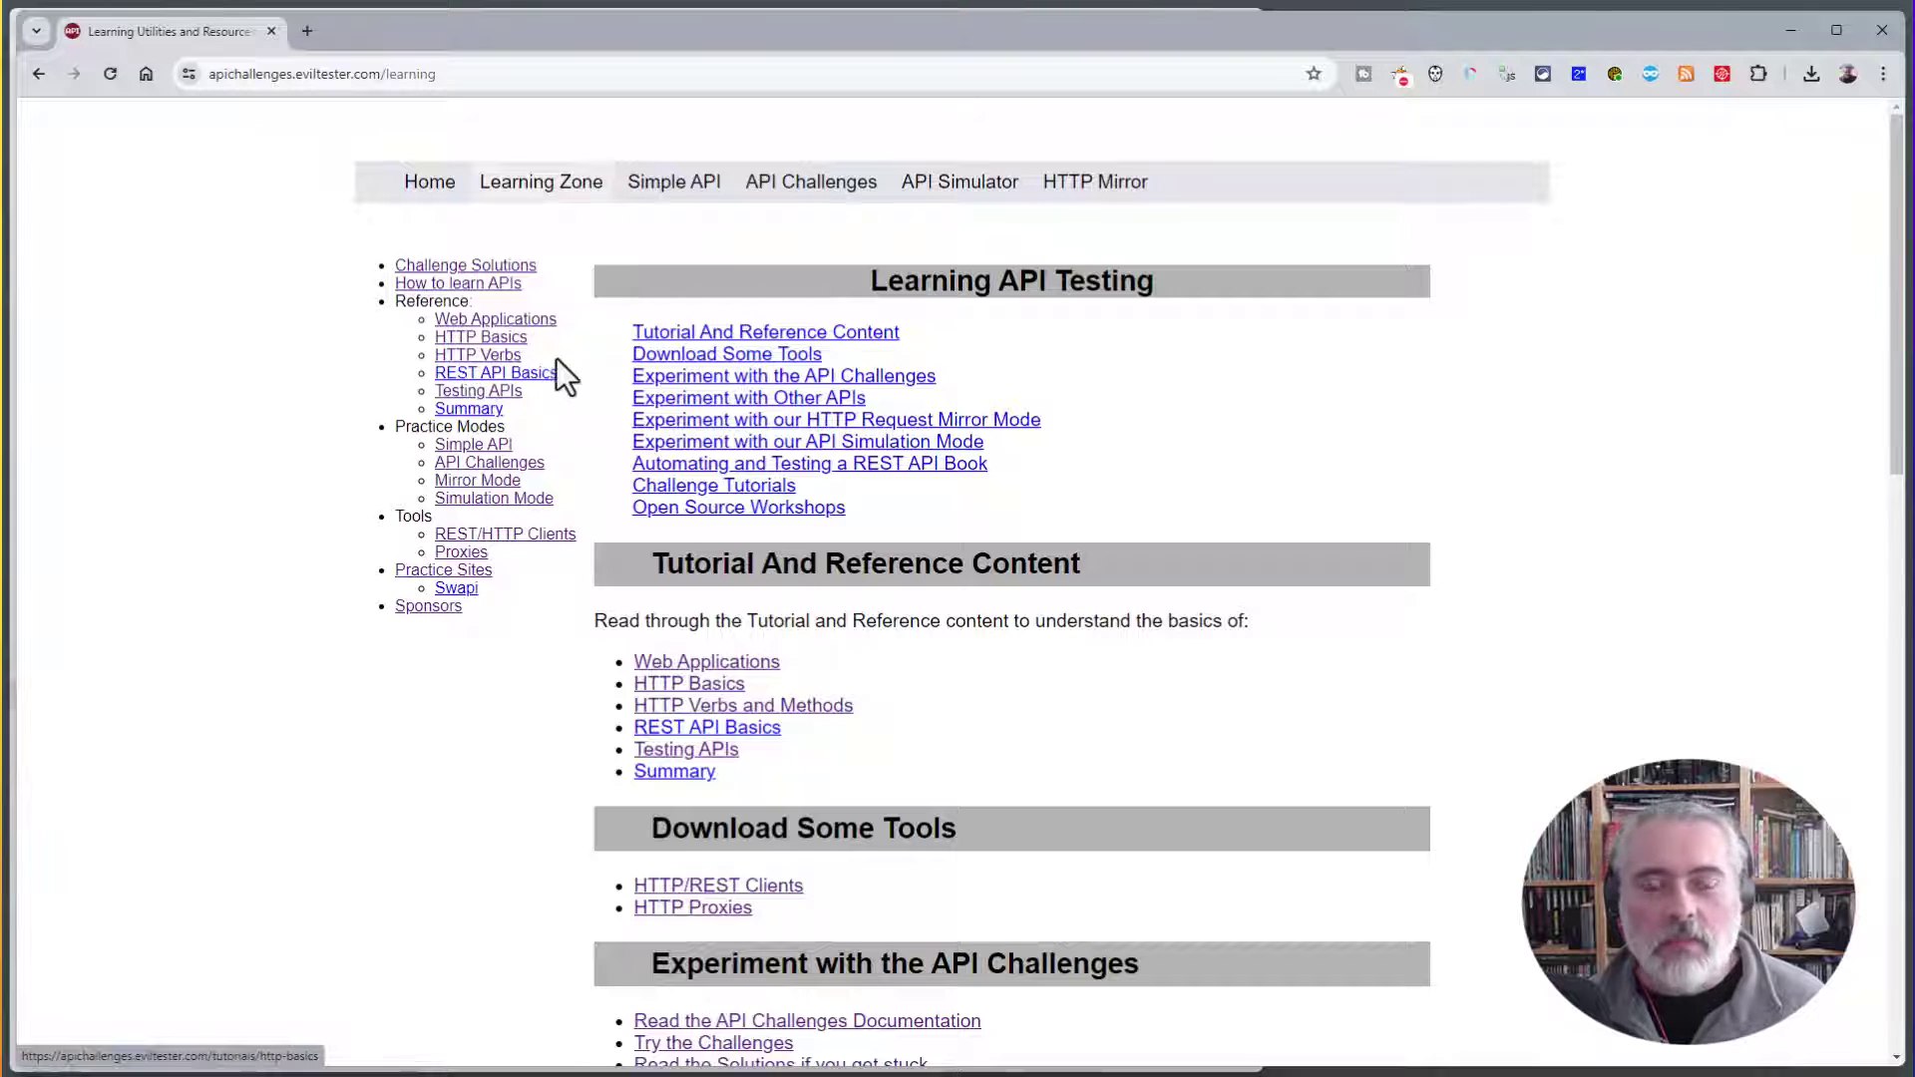
- Open and skim the HTTP Basics tutorial from the sidebar
{"action": "left_click", "coordinate": [512, 337]}
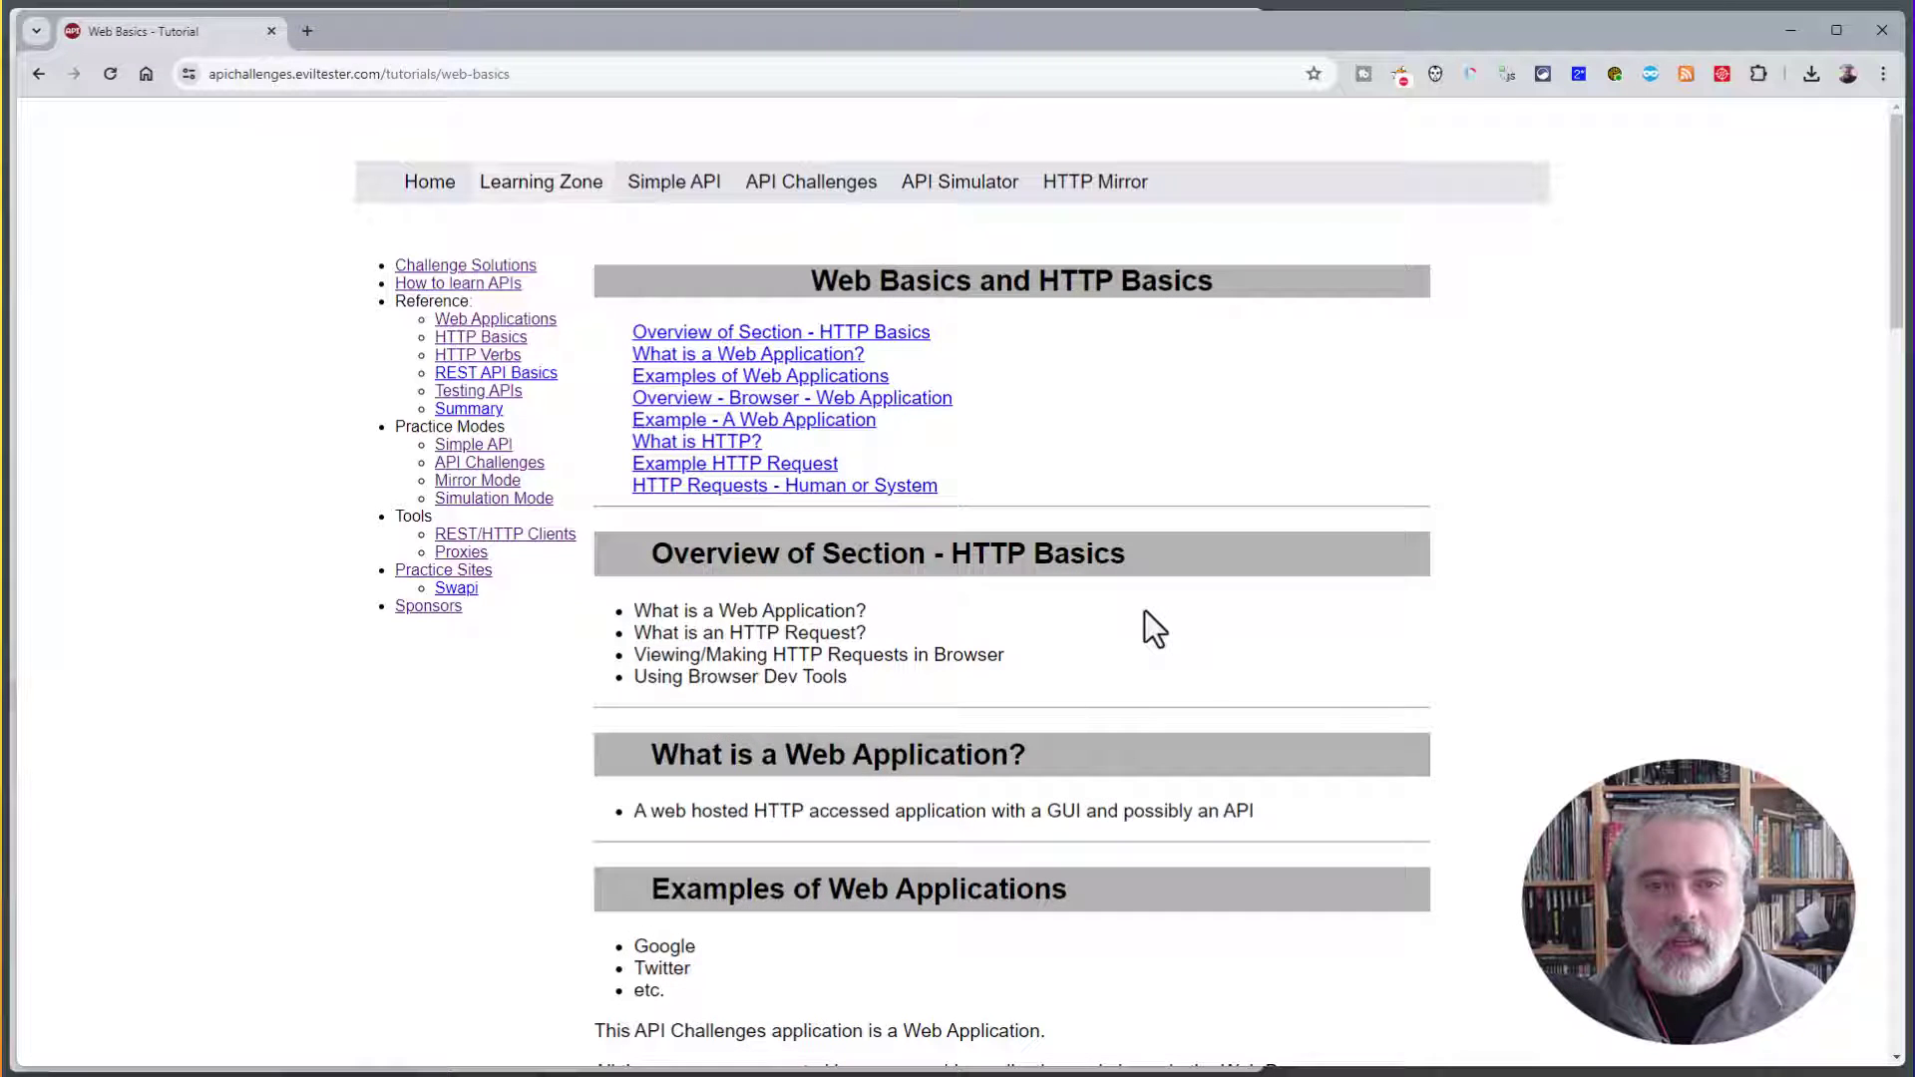
{"action": "scroll", "coordinate": [1129, 658], "scroll_direction": "down", "scroll_amount": 10}
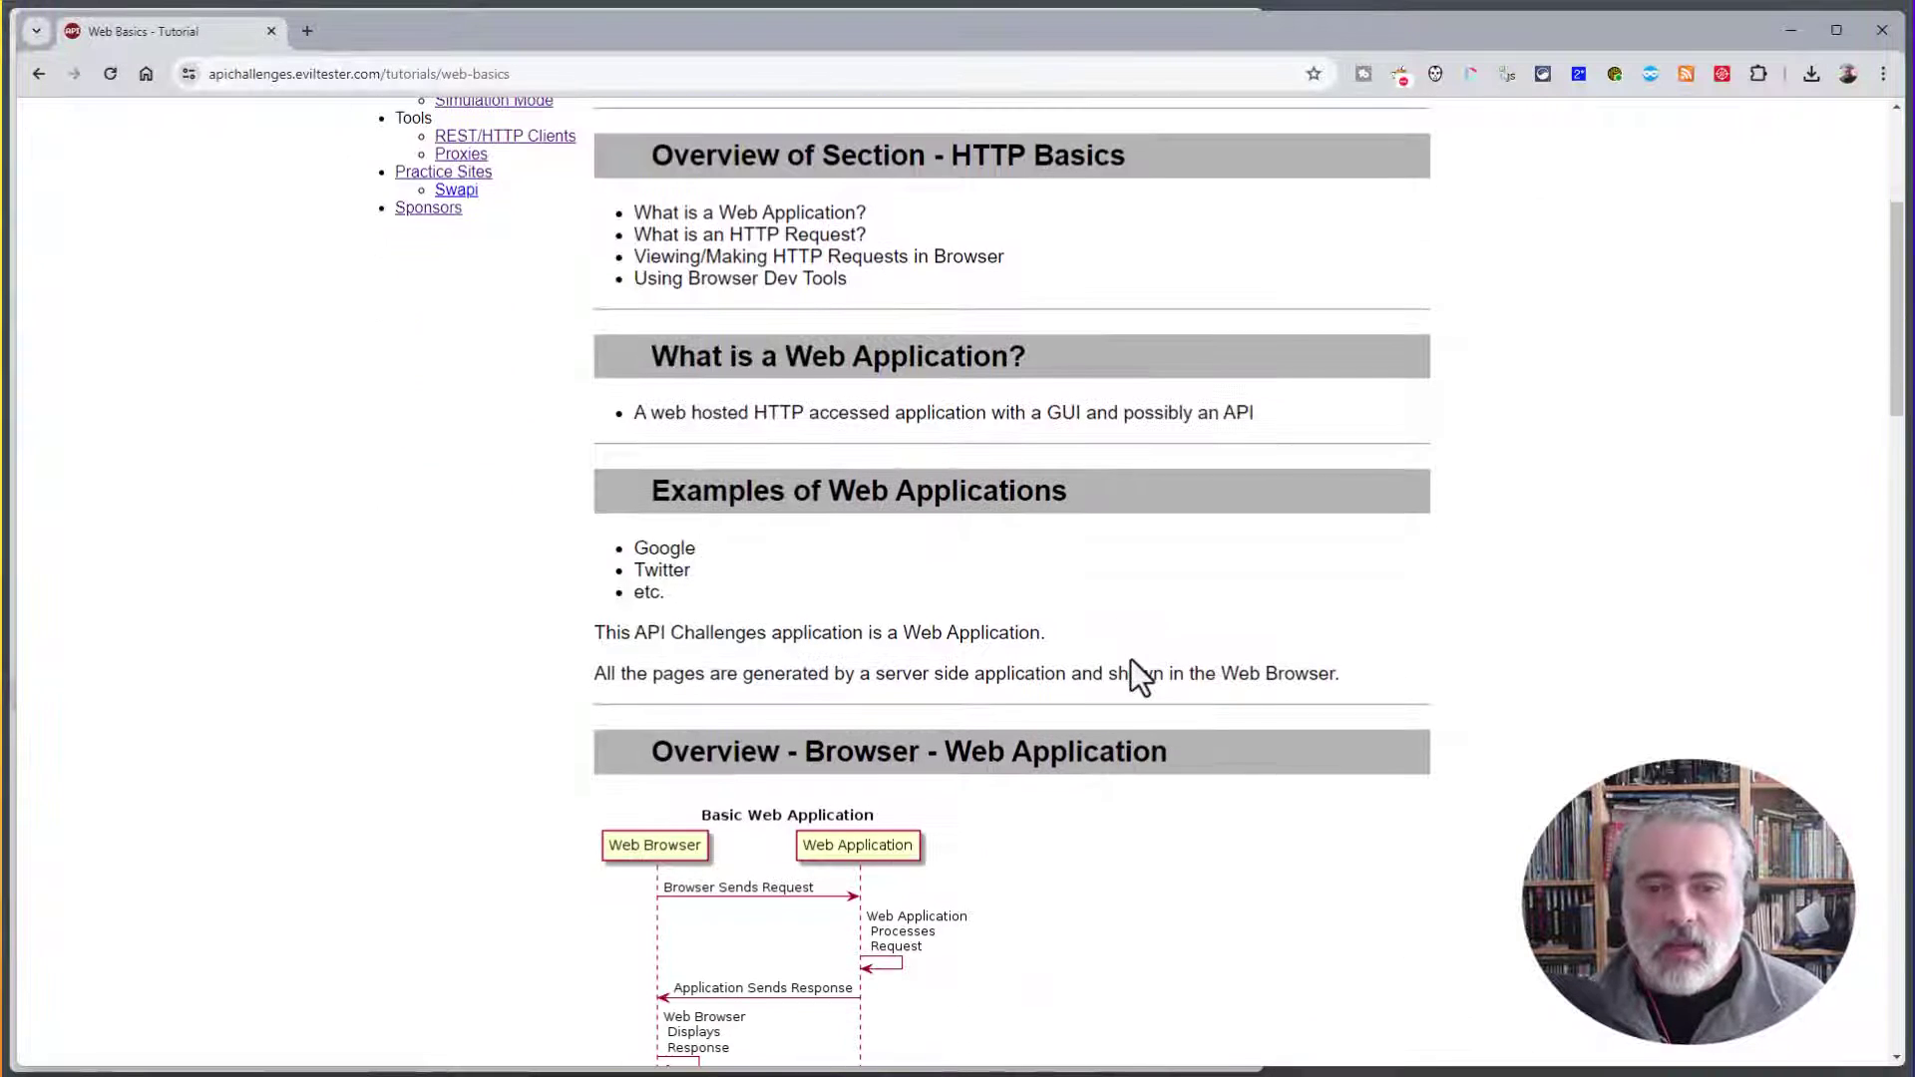
{"action": "scroll", "coordinate": [1129, 662], "scroll_direction": "down", "scroll_amount": 6}
{"action": "scroll", "coordinate": [1128, 662], "scroll_direction": "up", "scroll_amount": 16}
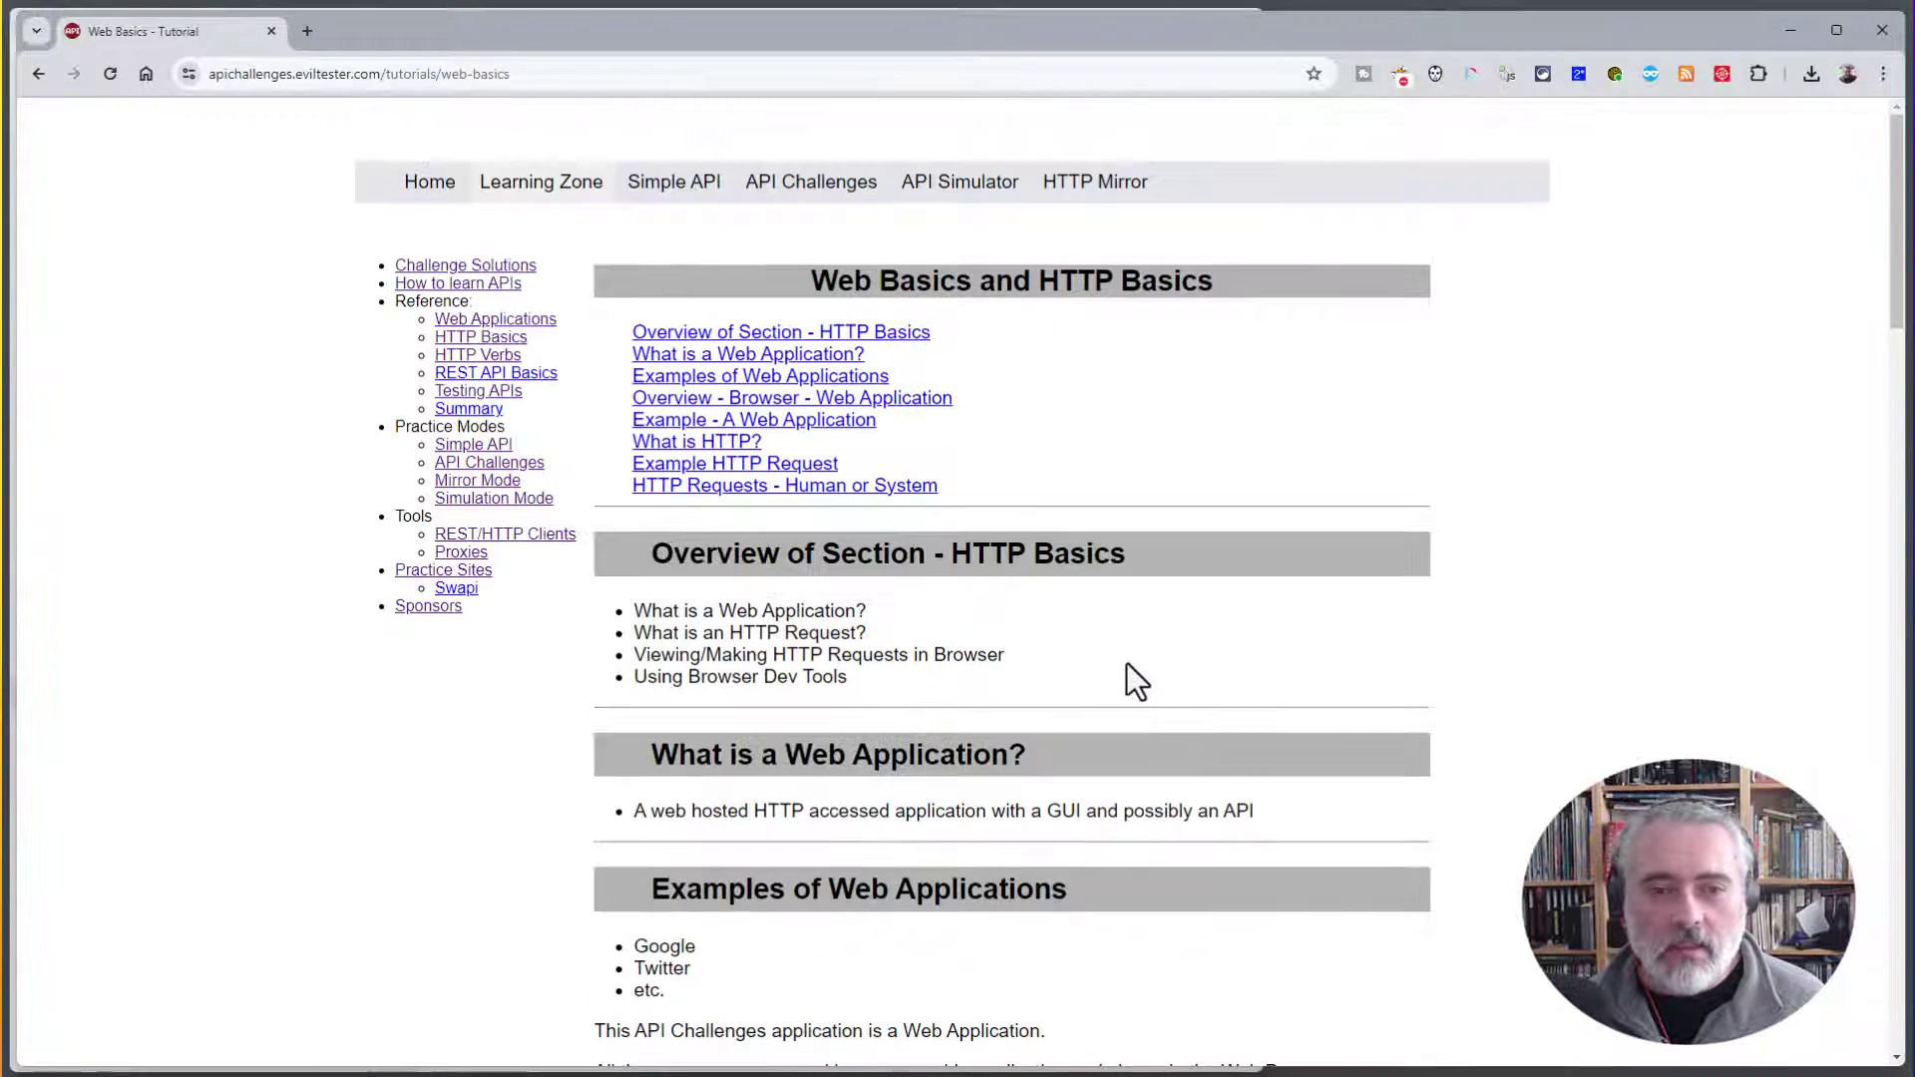
- Open the Practice Sites page listing simulators, GET-only and full APIs
{"action": "left_click", "coordinate": [459, 573]}
{"action": "scroll", "coordinate": [1068, 650], "scroll_direction": "down", "scroll_amount": 12}
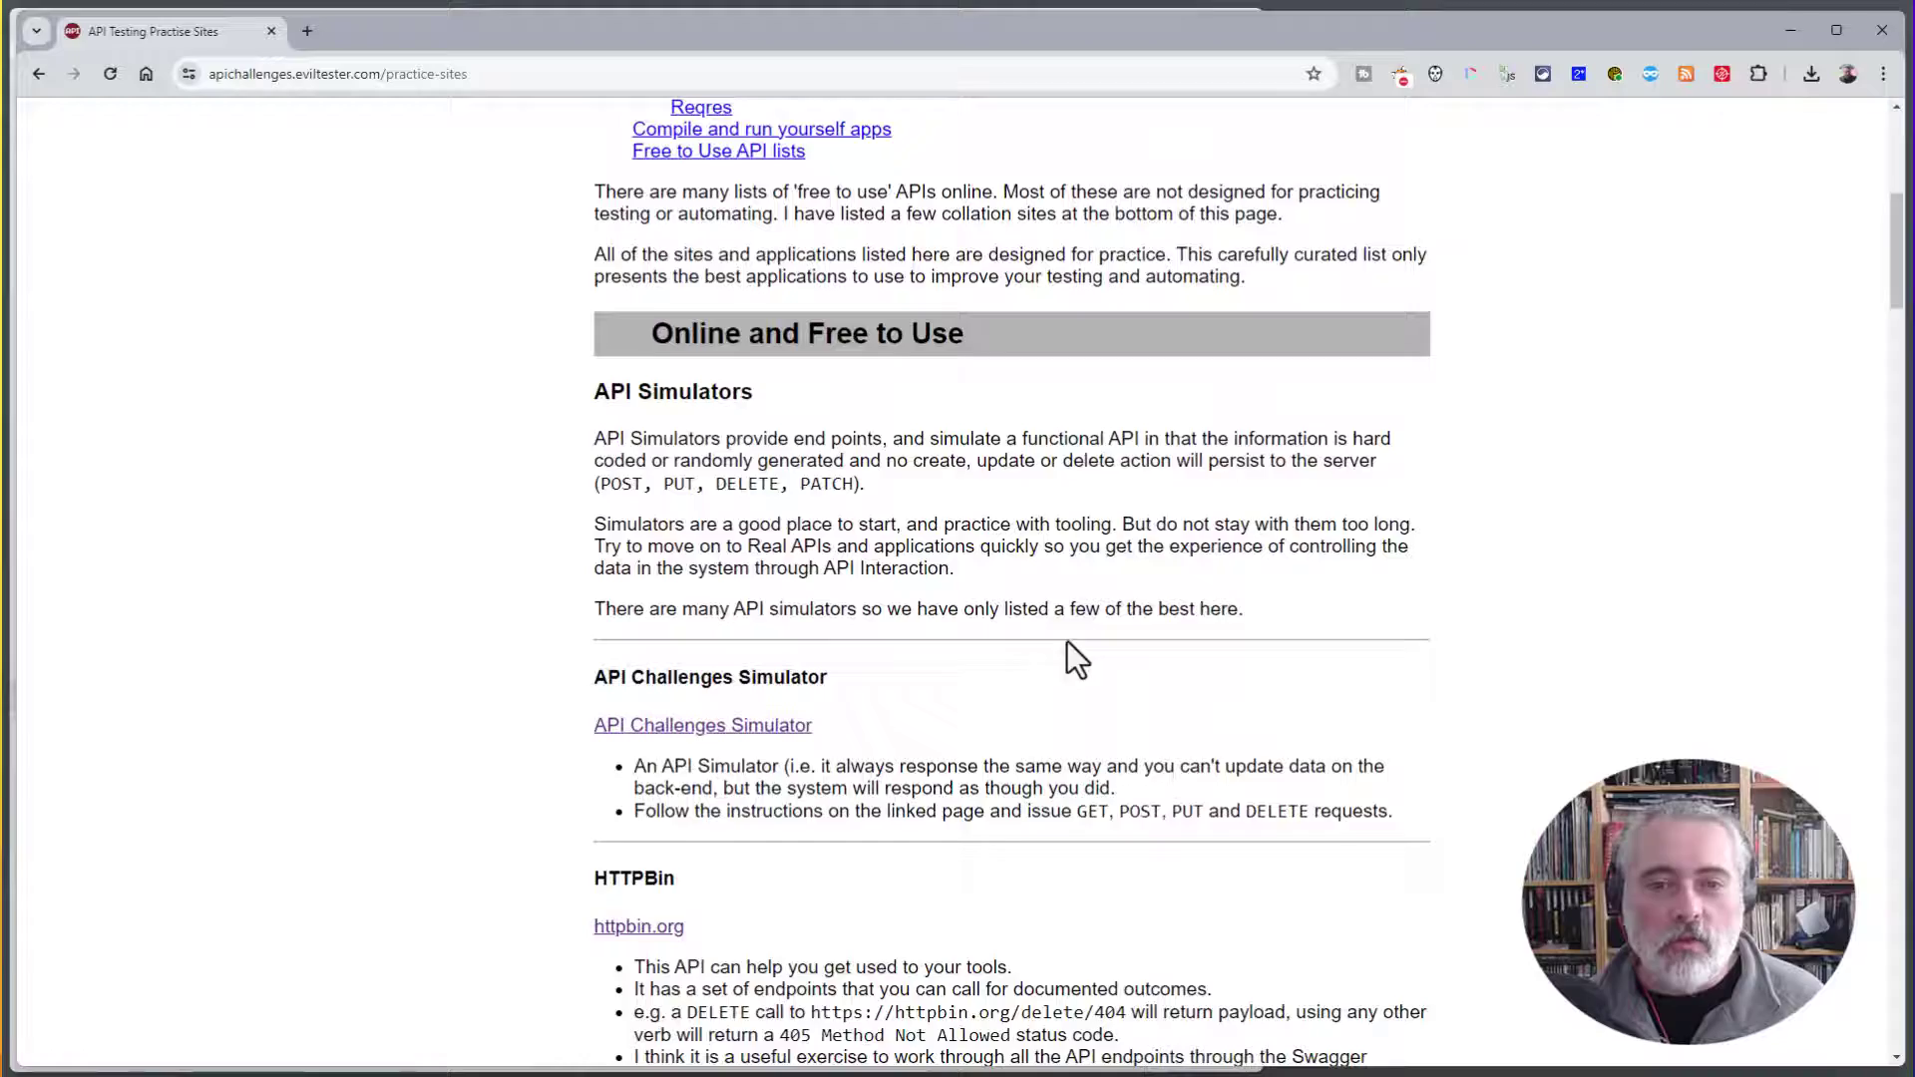
{"action": "scroll", "coordinate": [1071, 650], "scroll_direction": "down", "scroll_amount": 4}
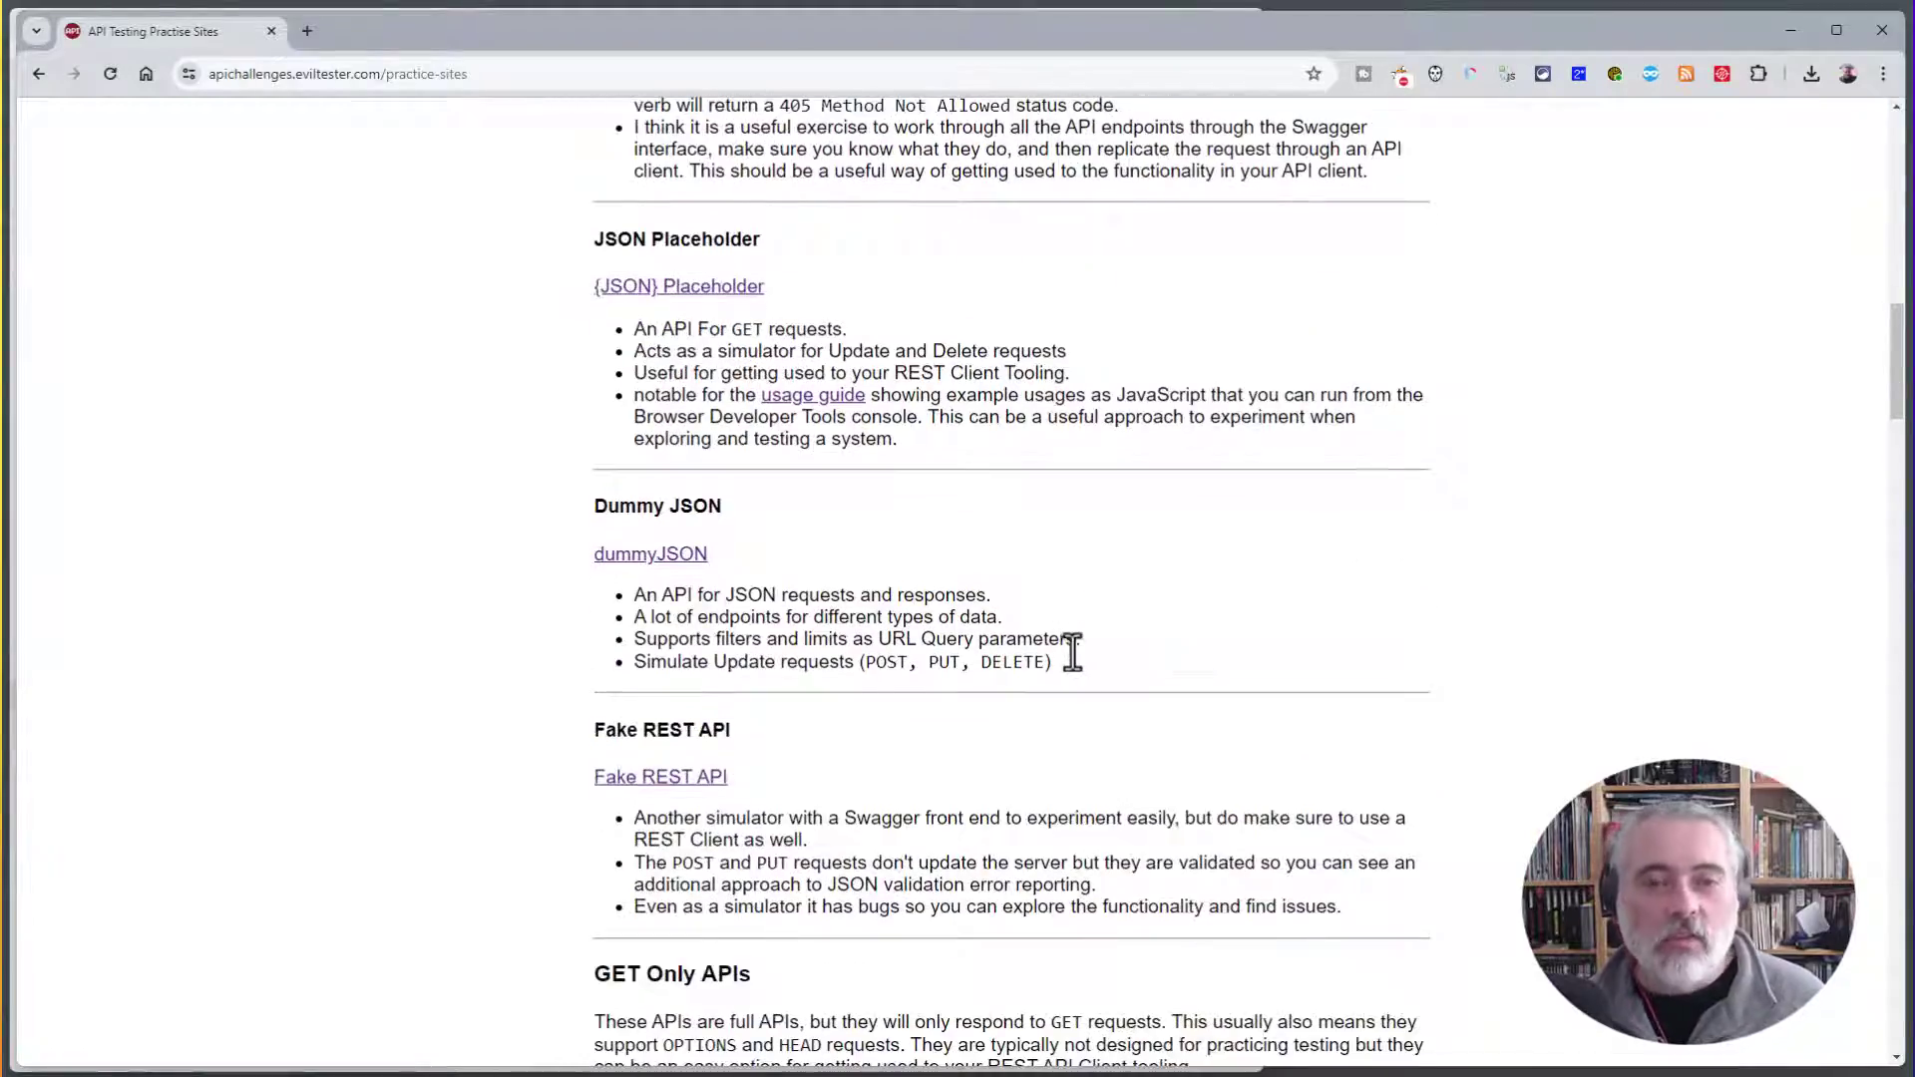
{"action": "scroll", "coordinate": [1071, 650], "scroll_direction": "up", "scroll_amount": 14}
{"action": "scroll", "coordinate": [1074, 654], "scroll_direction": "up", "scroll_amount": 2}
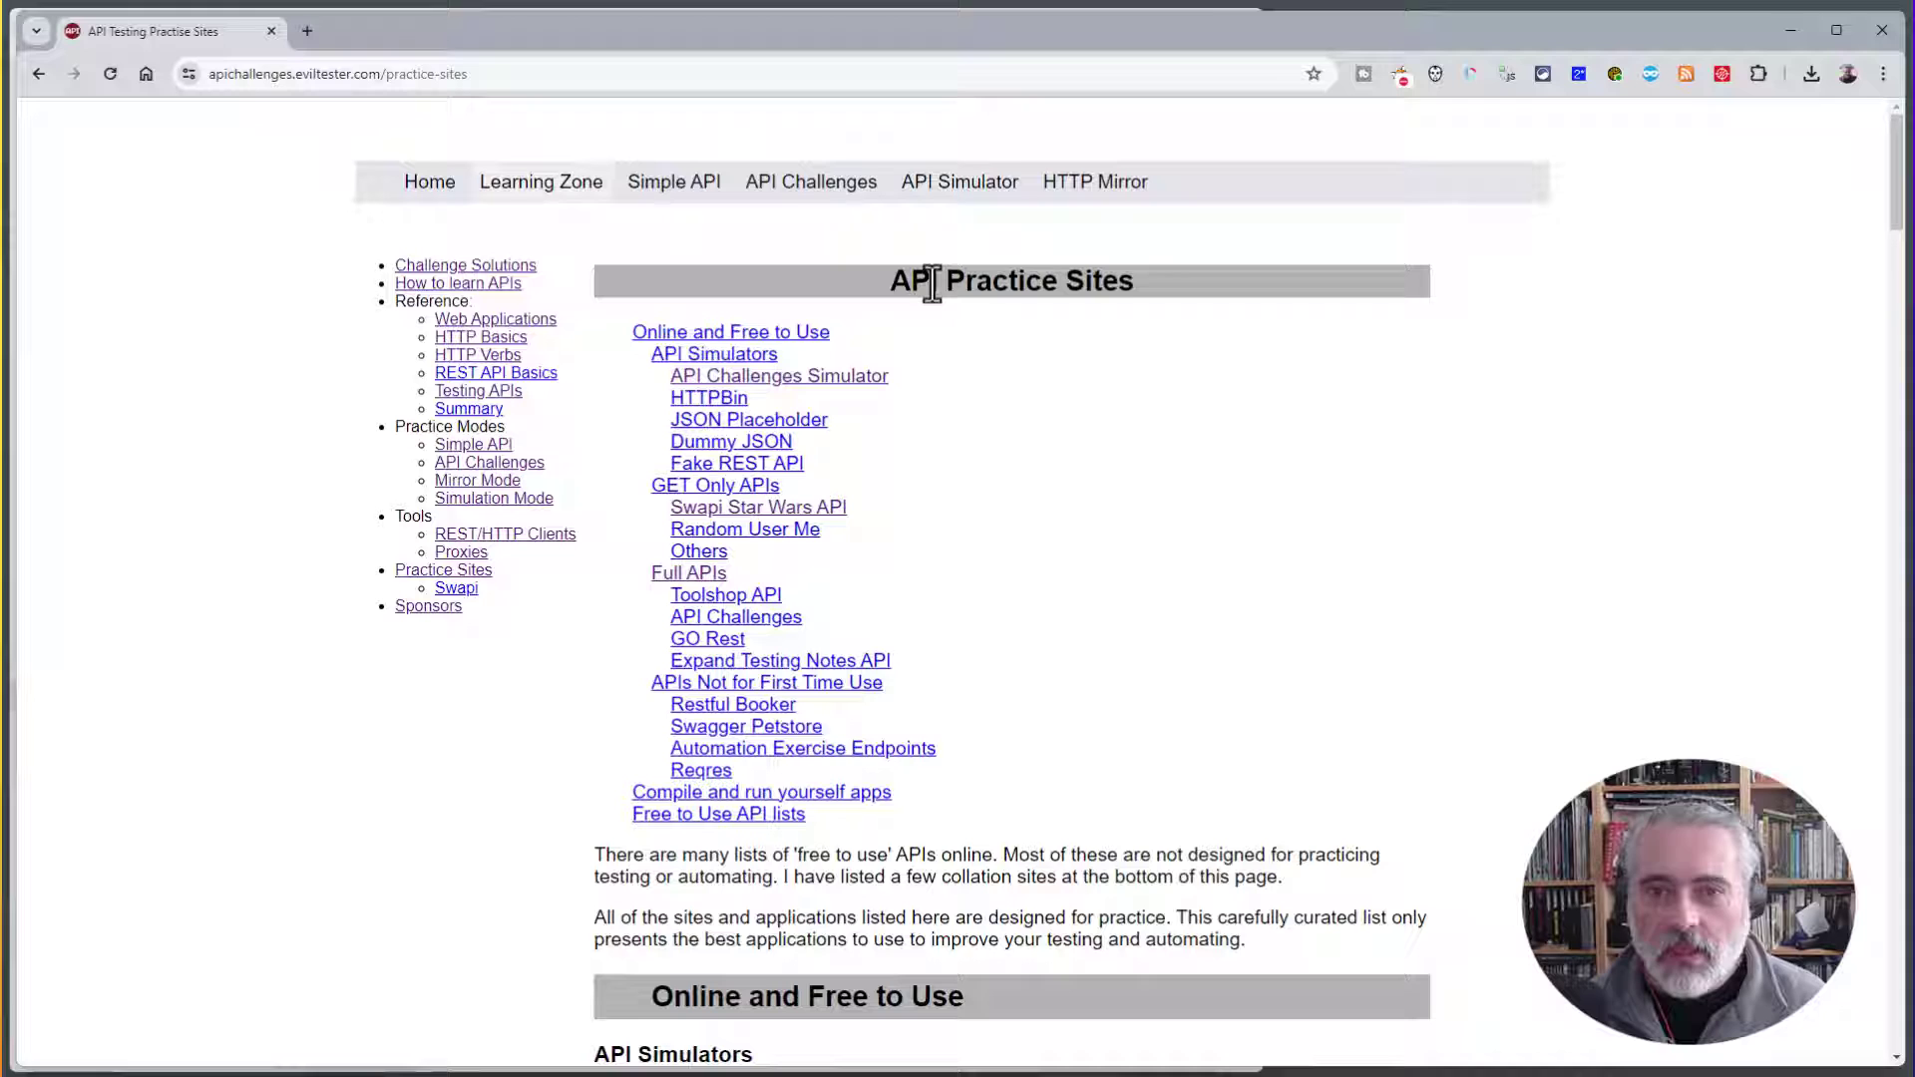
- Bring up the Simulation Mode guide's Suggested Request Sequence, starting with GET /sim/entities
{"action": "mouse_move", "coordinate": [952, 197]}
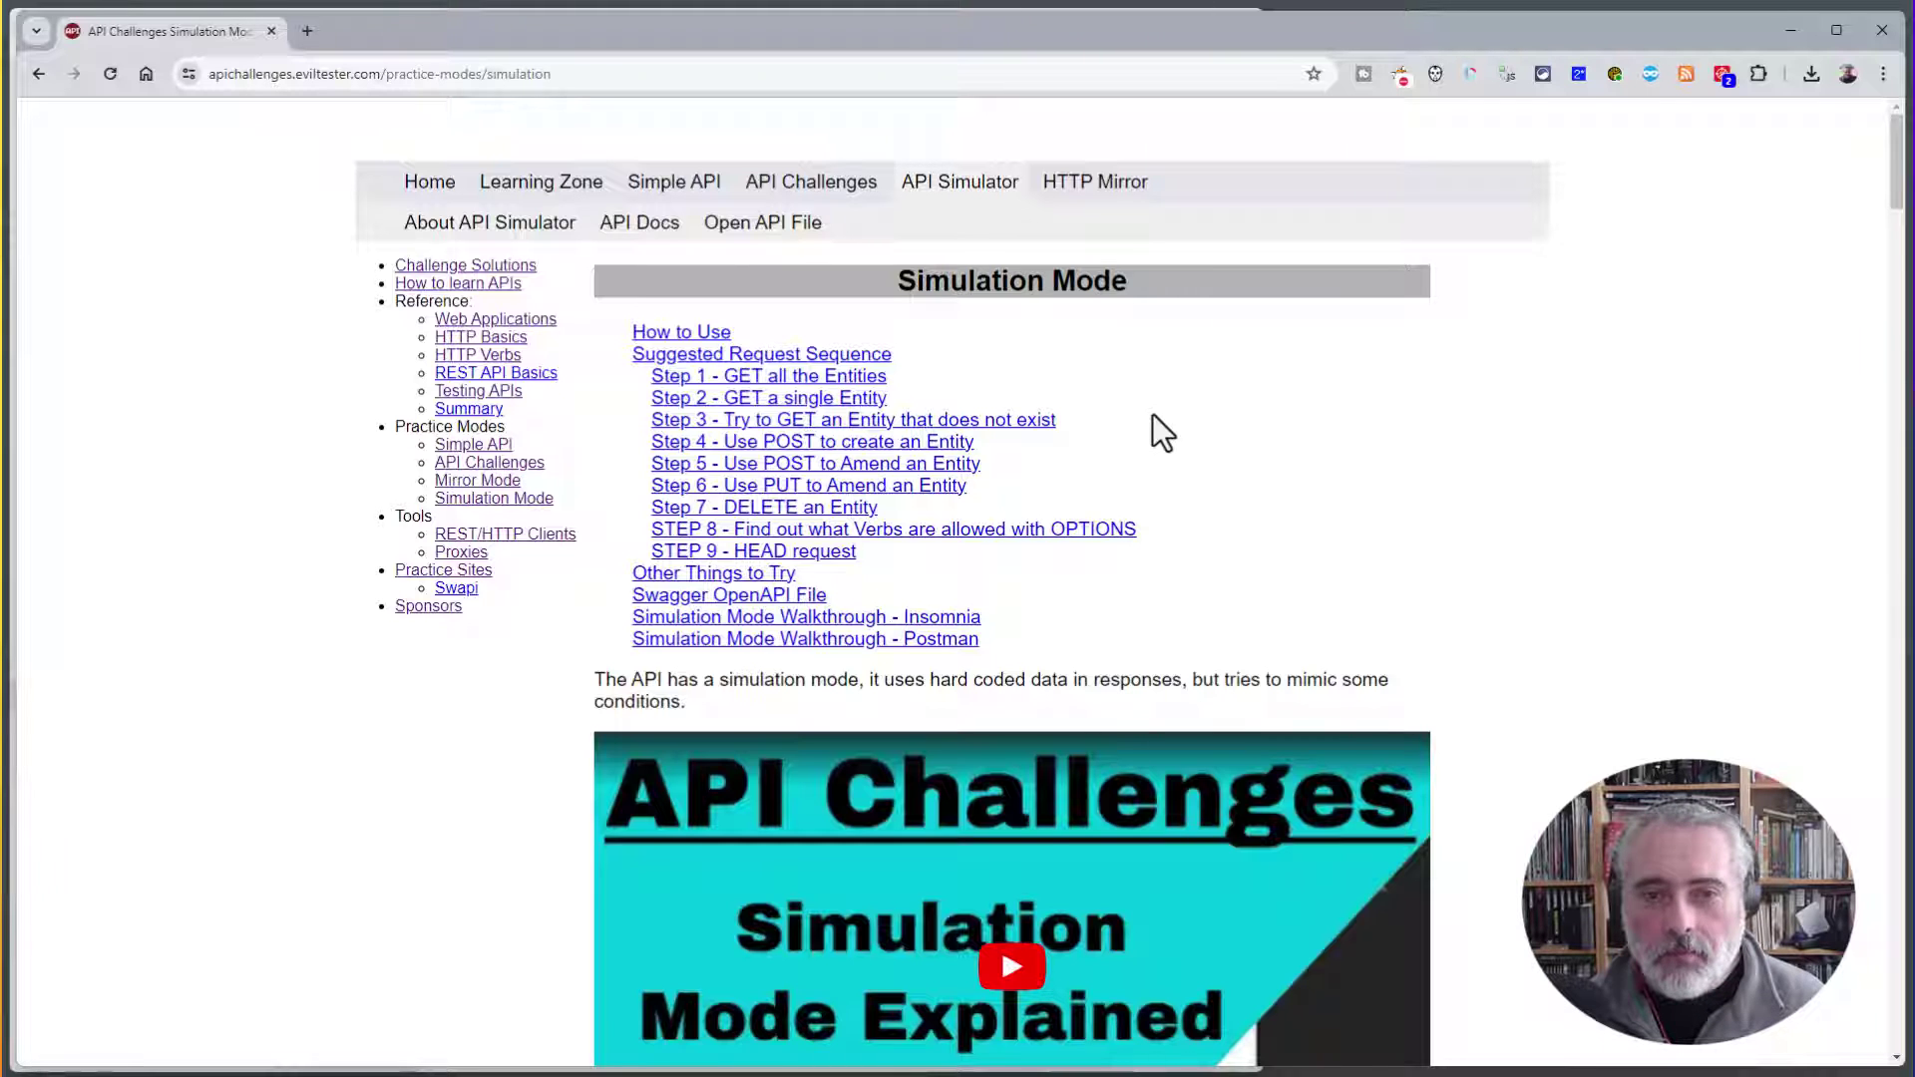
{"action": "scroll", "coordinate": [1152, 415], "scroll_direction": "down", "scroll_amount": 8}
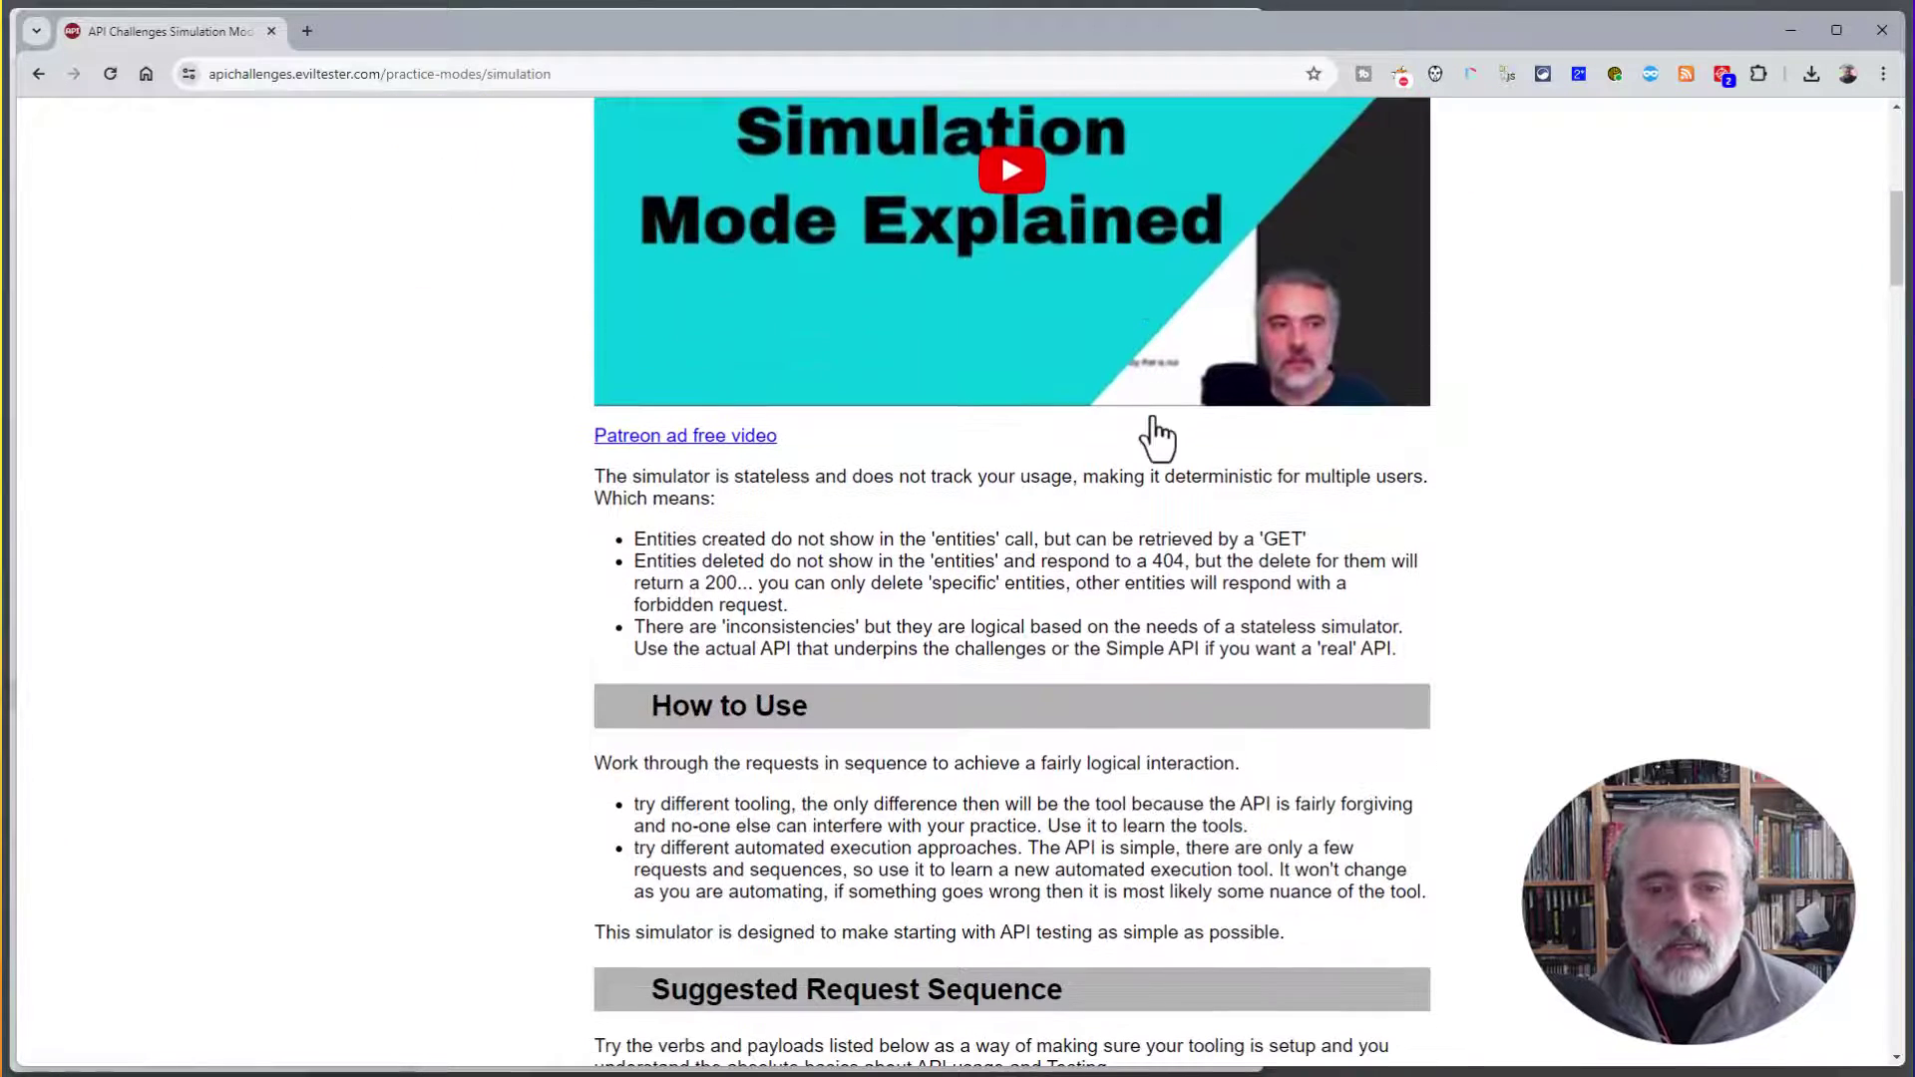
{"action": "scroll", "coordinate": [1154, 419], "scroll_direction": "down", "scroll_amount": 8}
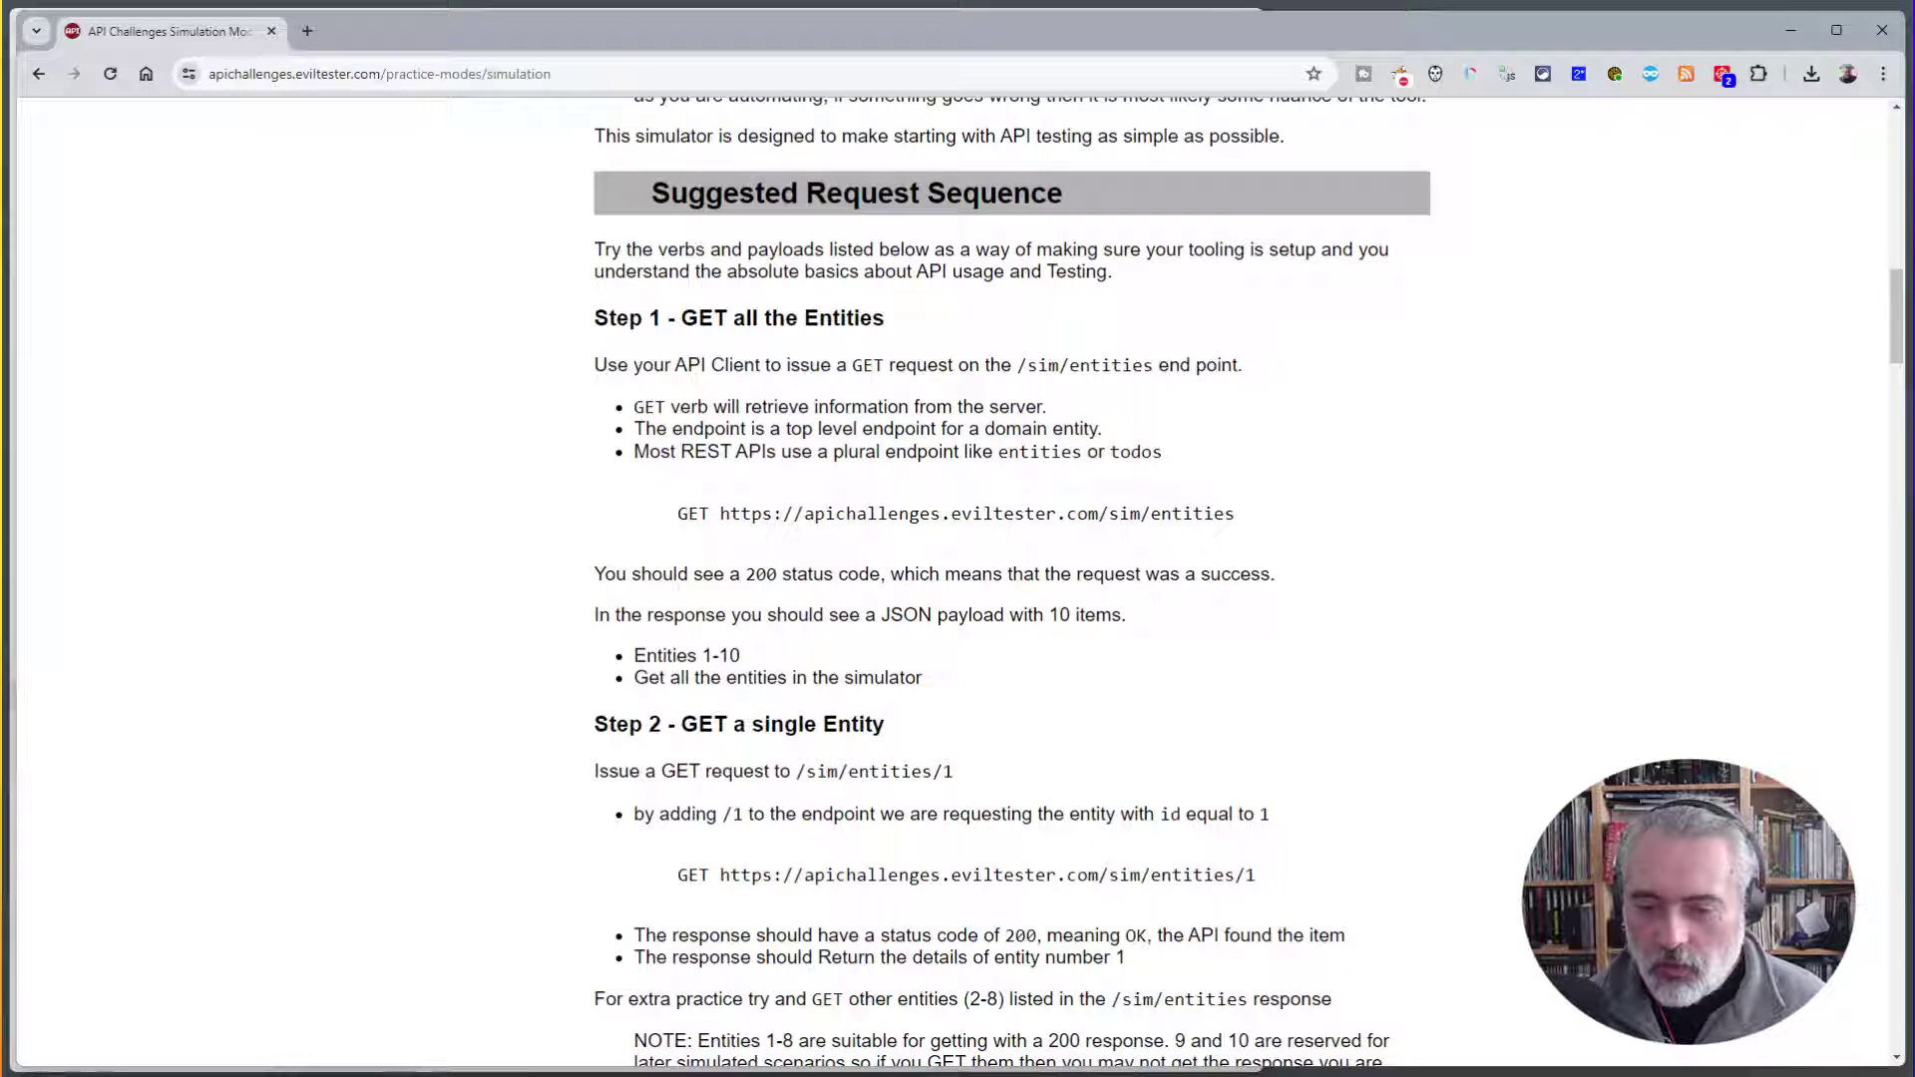
{"action": "key", "text": "alt+Tab"}
{"action": "key", "text": "alt+Tab"}
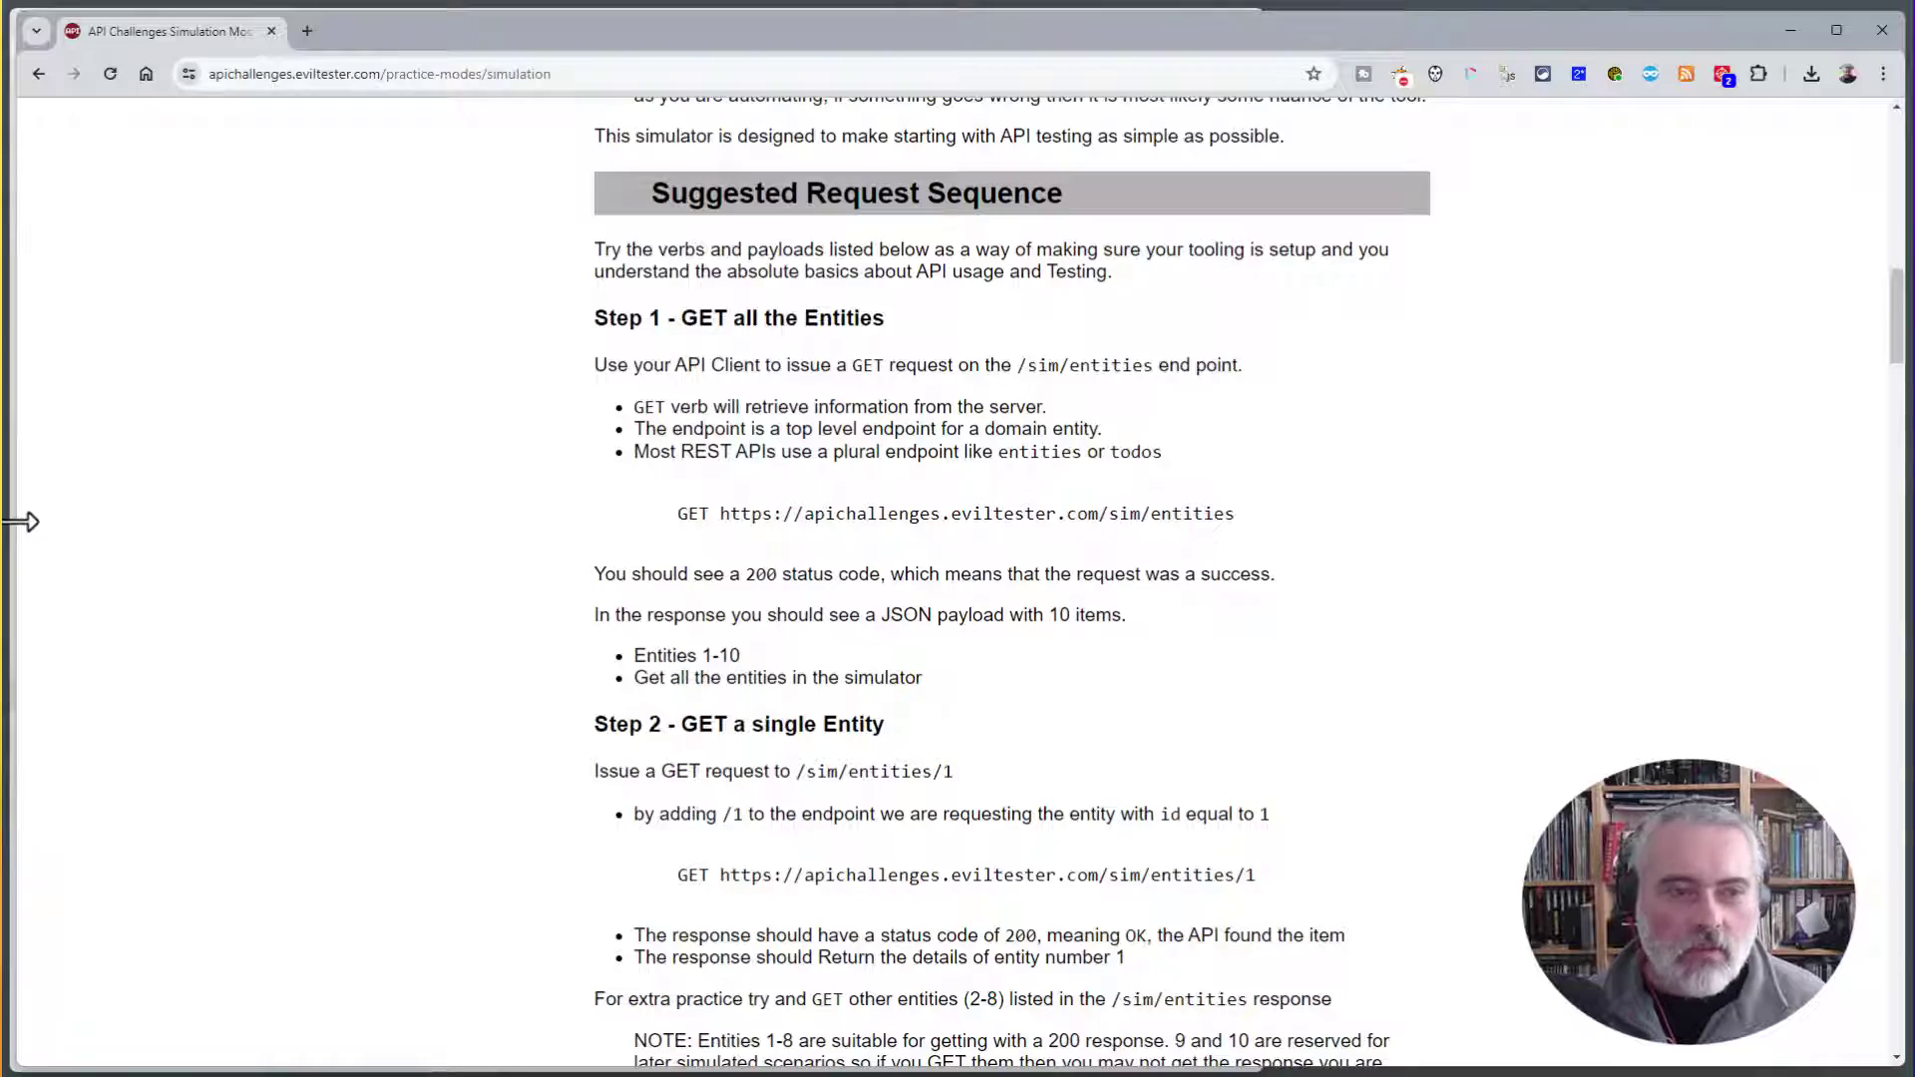
- Place Bruno beside the guide and compare its GET /sim/entities 200 OK response with Step 1
{"action": "left_click_drag", "start_coordinate": [20, 522], "coordinate": [1060, 530]}
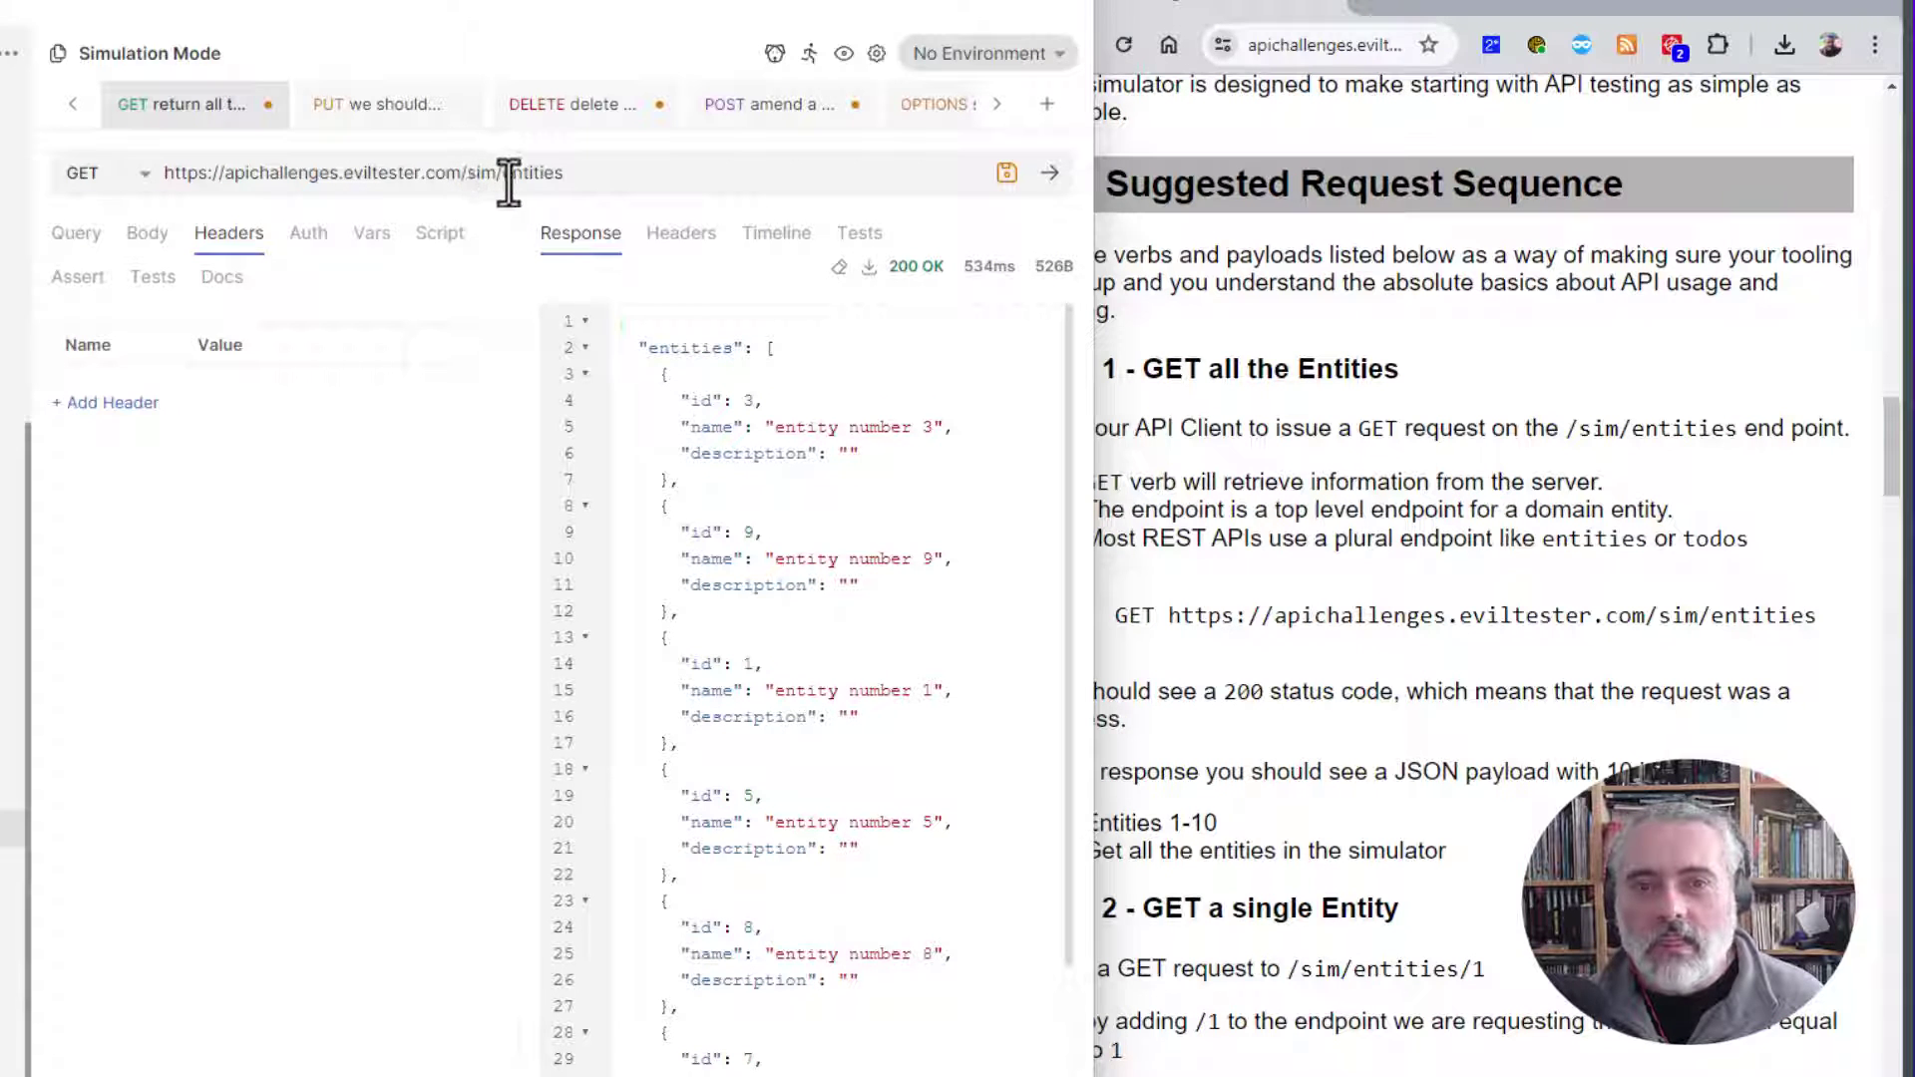
{"action": "left_click", "coordinate": [1603, 451]}
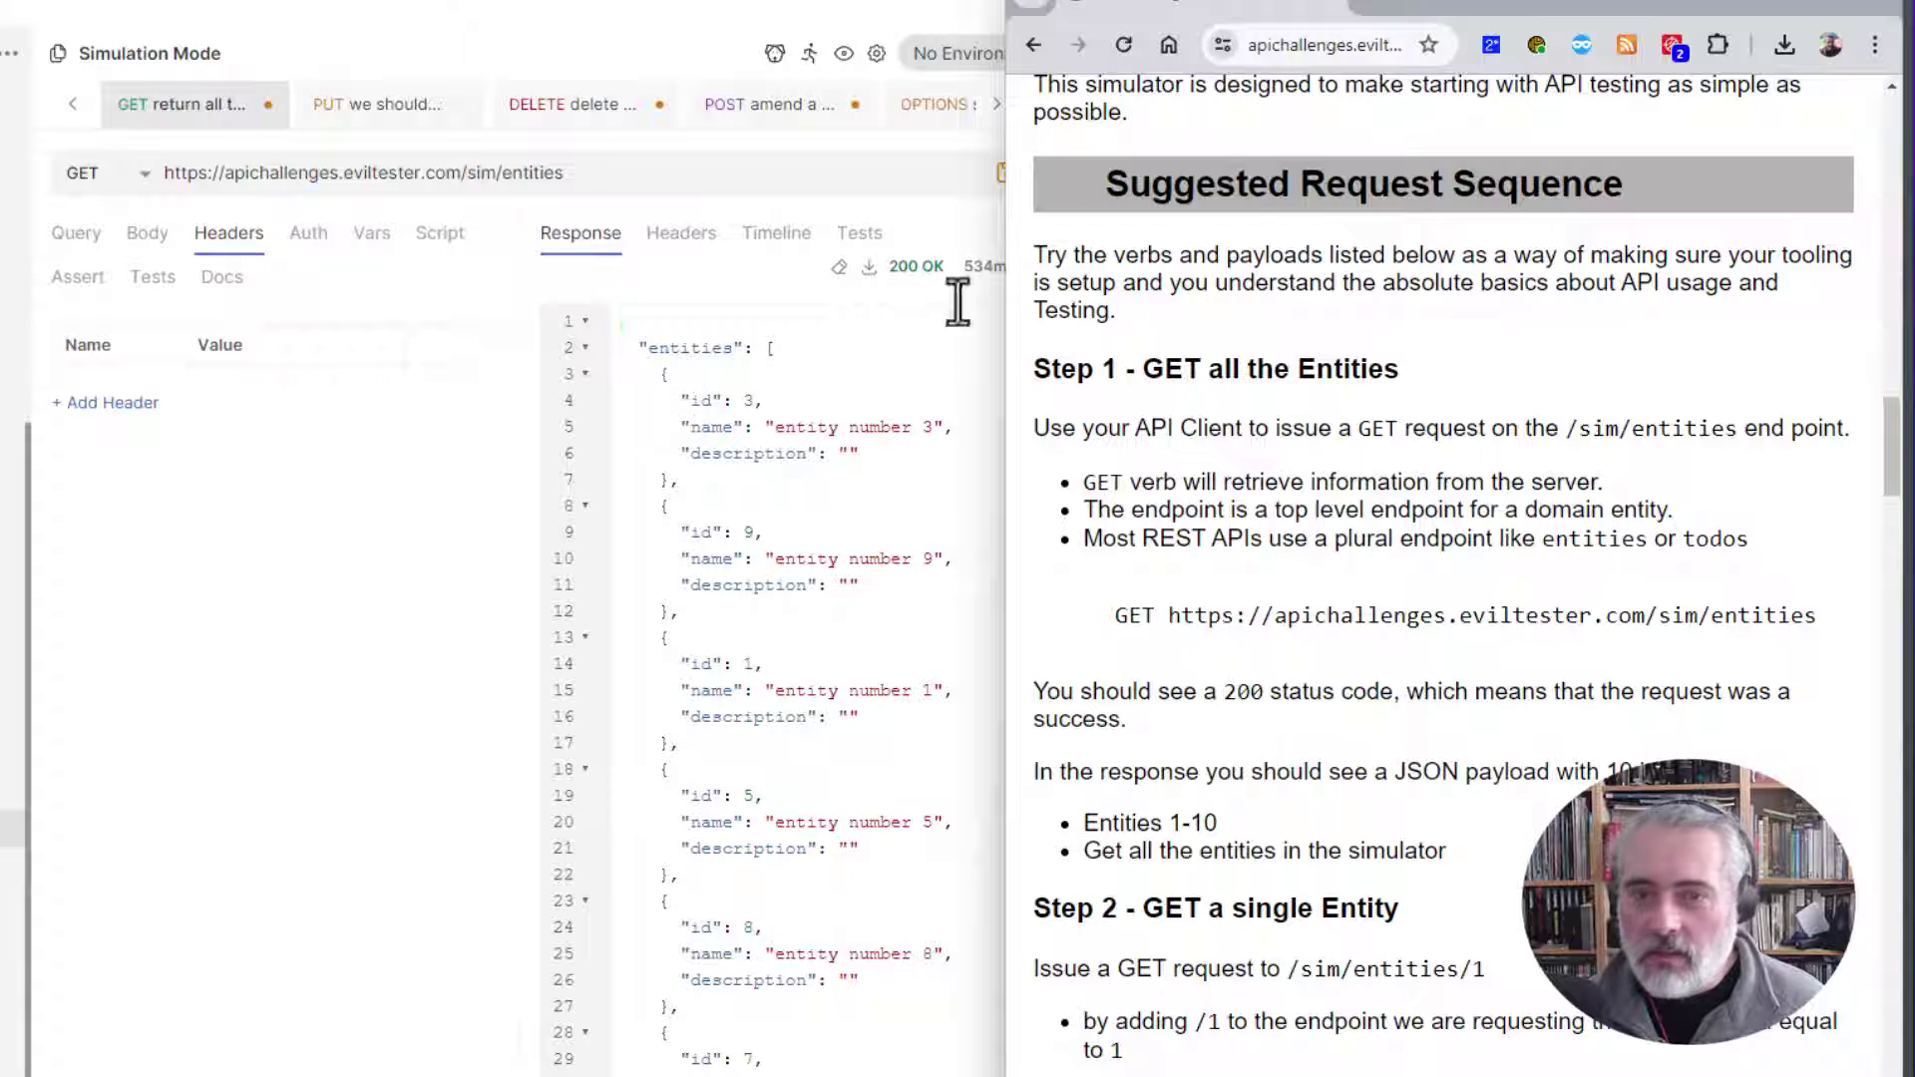
{"action": "left_click", "coordinate": [717, 278]}
{"action": "left_click", "coordinate": [1421, 557]}
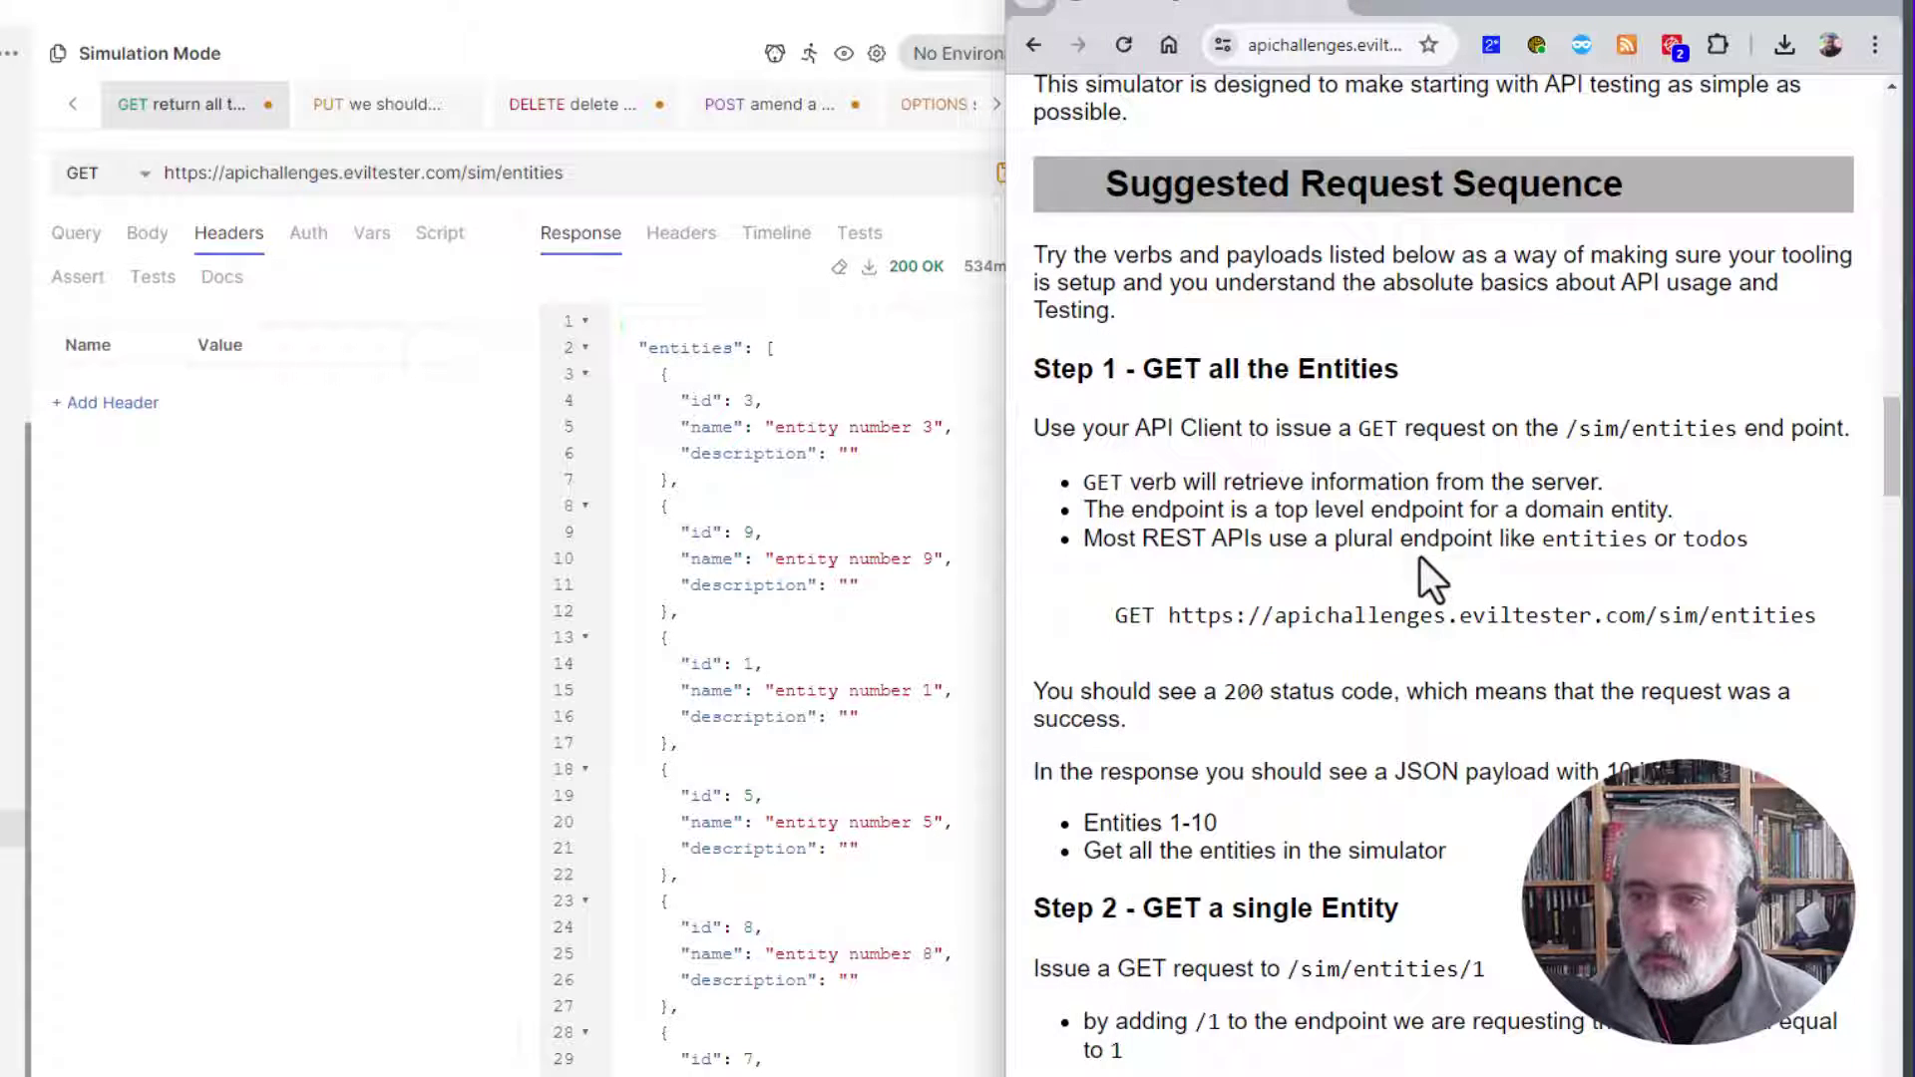
{"action": "scroll", "coordinate": [1404, 589], "scroll_direction": "down", "scroll_amount": 2}
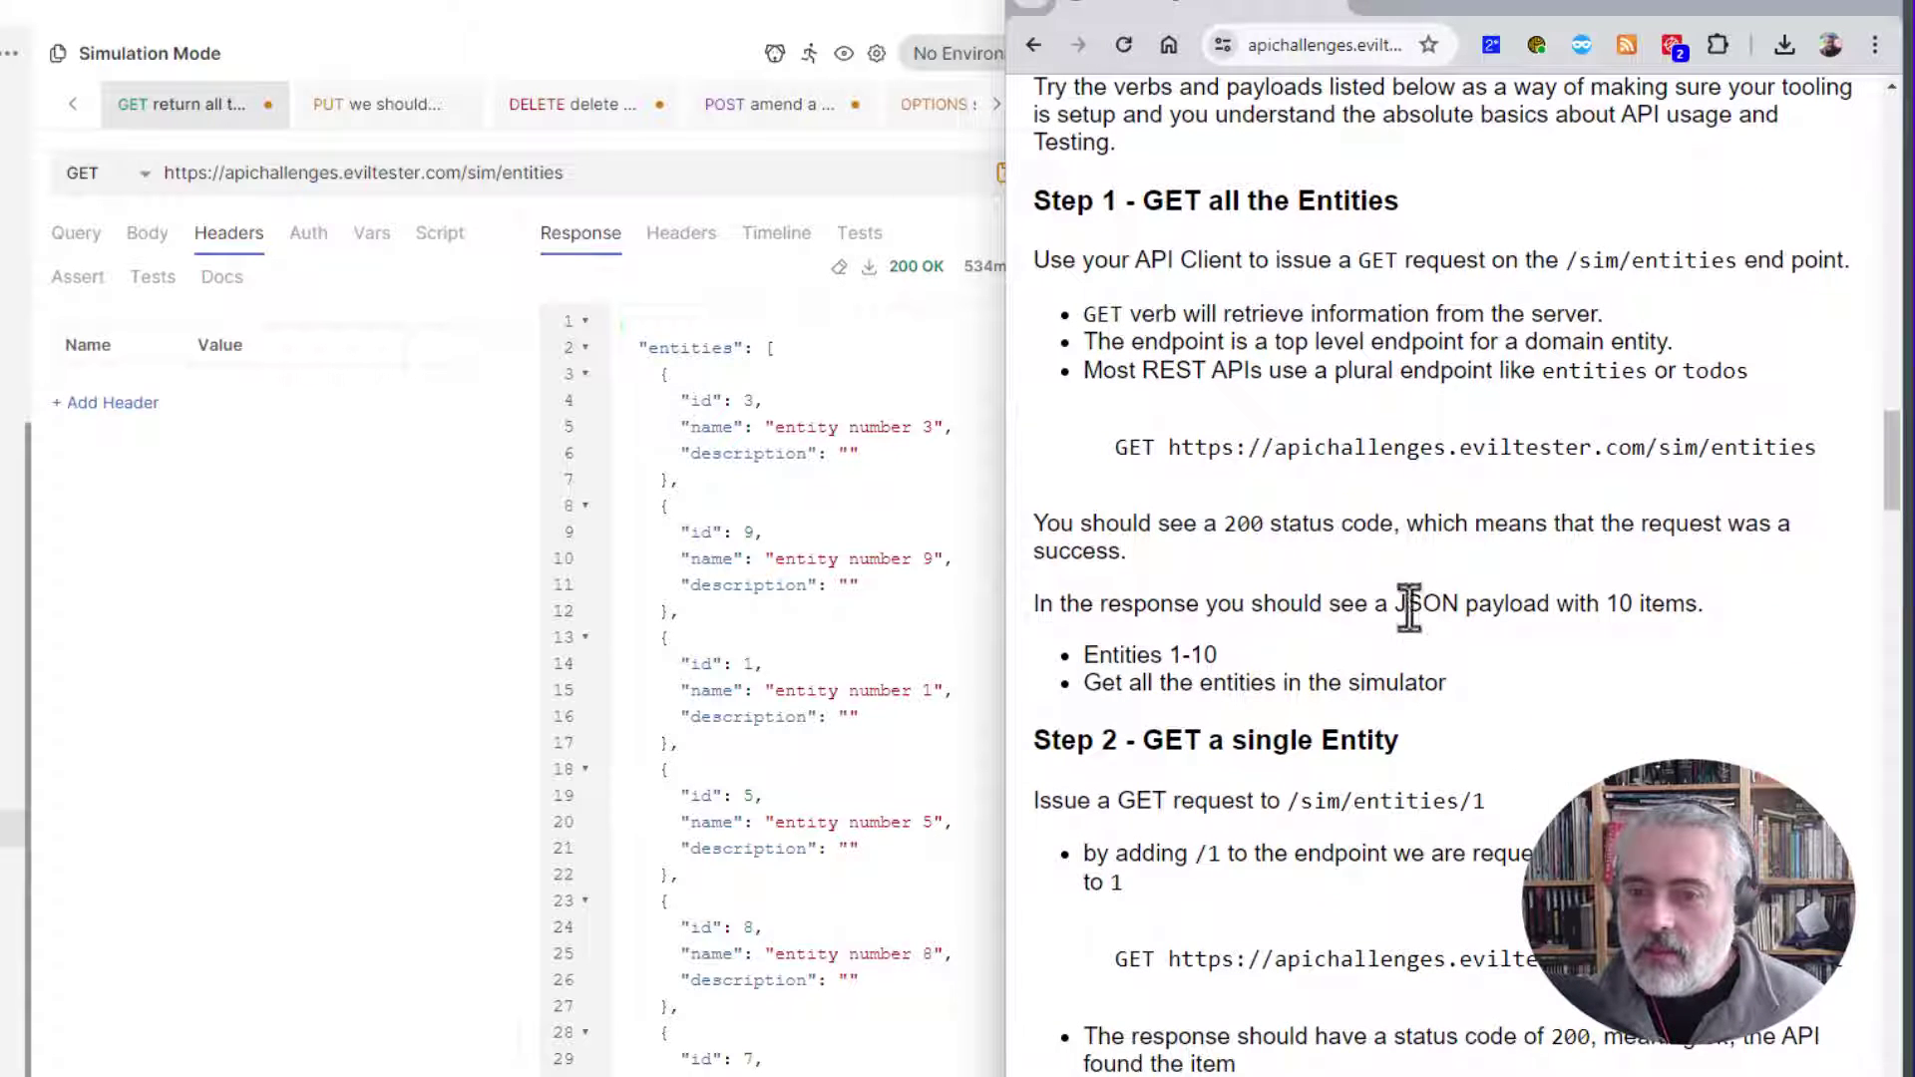
{"action": "left_click", "coordinate": [895, 529]}
{"action": "scroll", "coordinate": [895, 529], "scroll_direction": "down", "scroll_amount": 3}
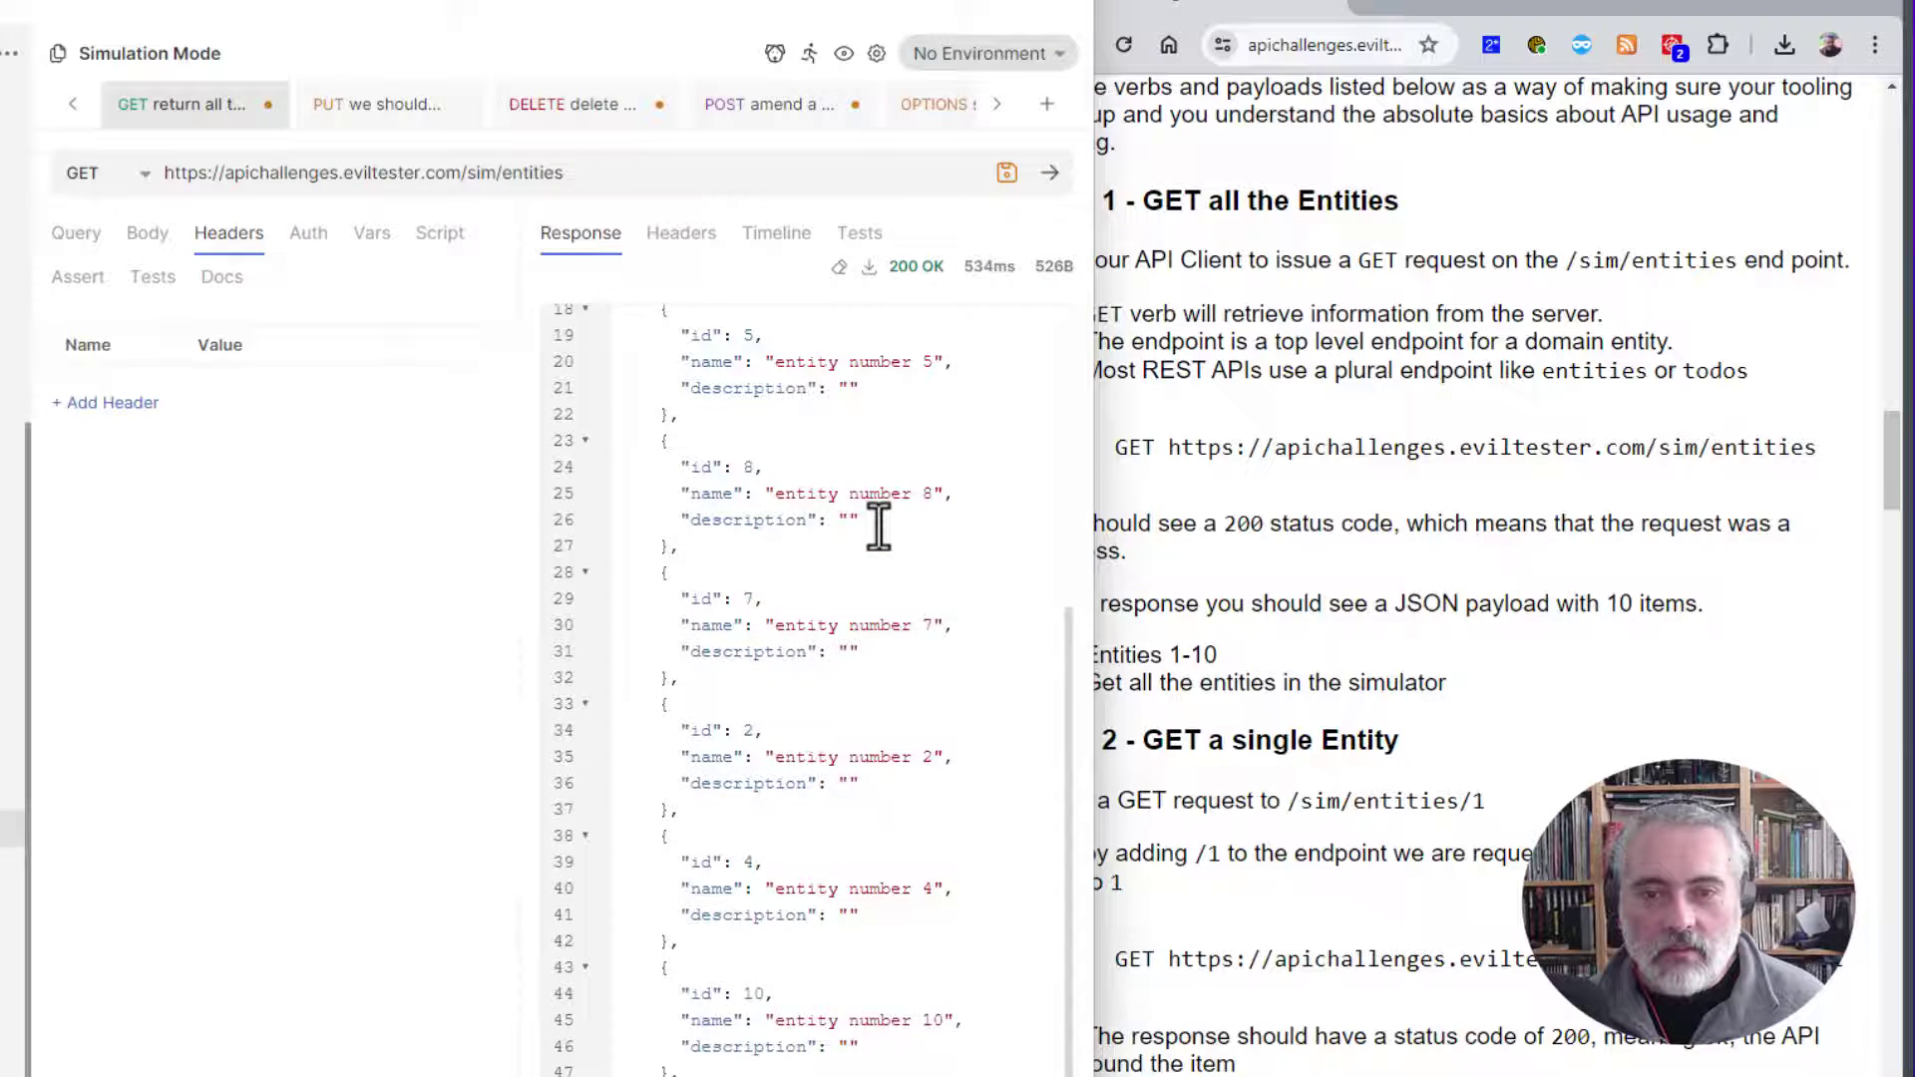
{"action": "scroll", "coordinate": [895, 534], "scroll_direction": "up", "scroll_amount": 3}
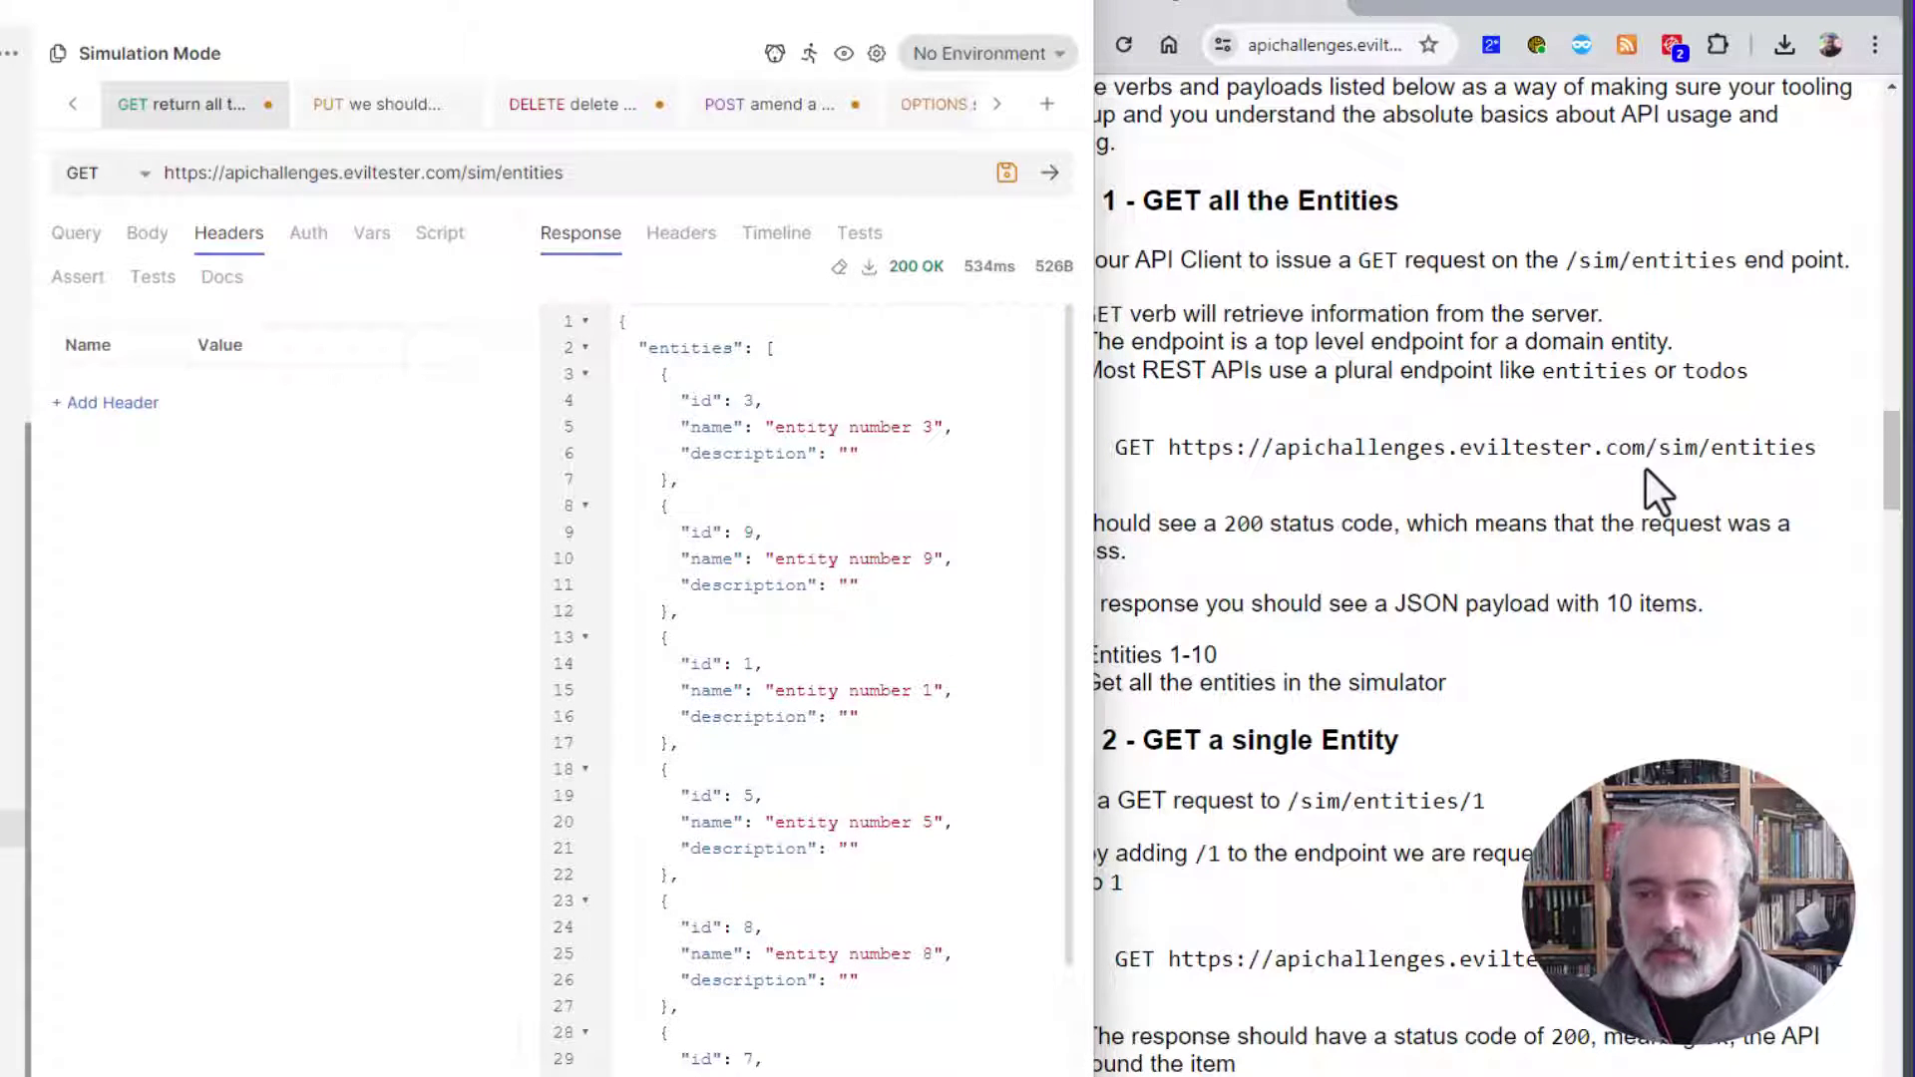
{"action": "left_click", "coordinate": [1530, 483]}
{"action": "scroll", "coordinate": [1475, 439], "scroll_direction": "down", "scroll_amount": 3}
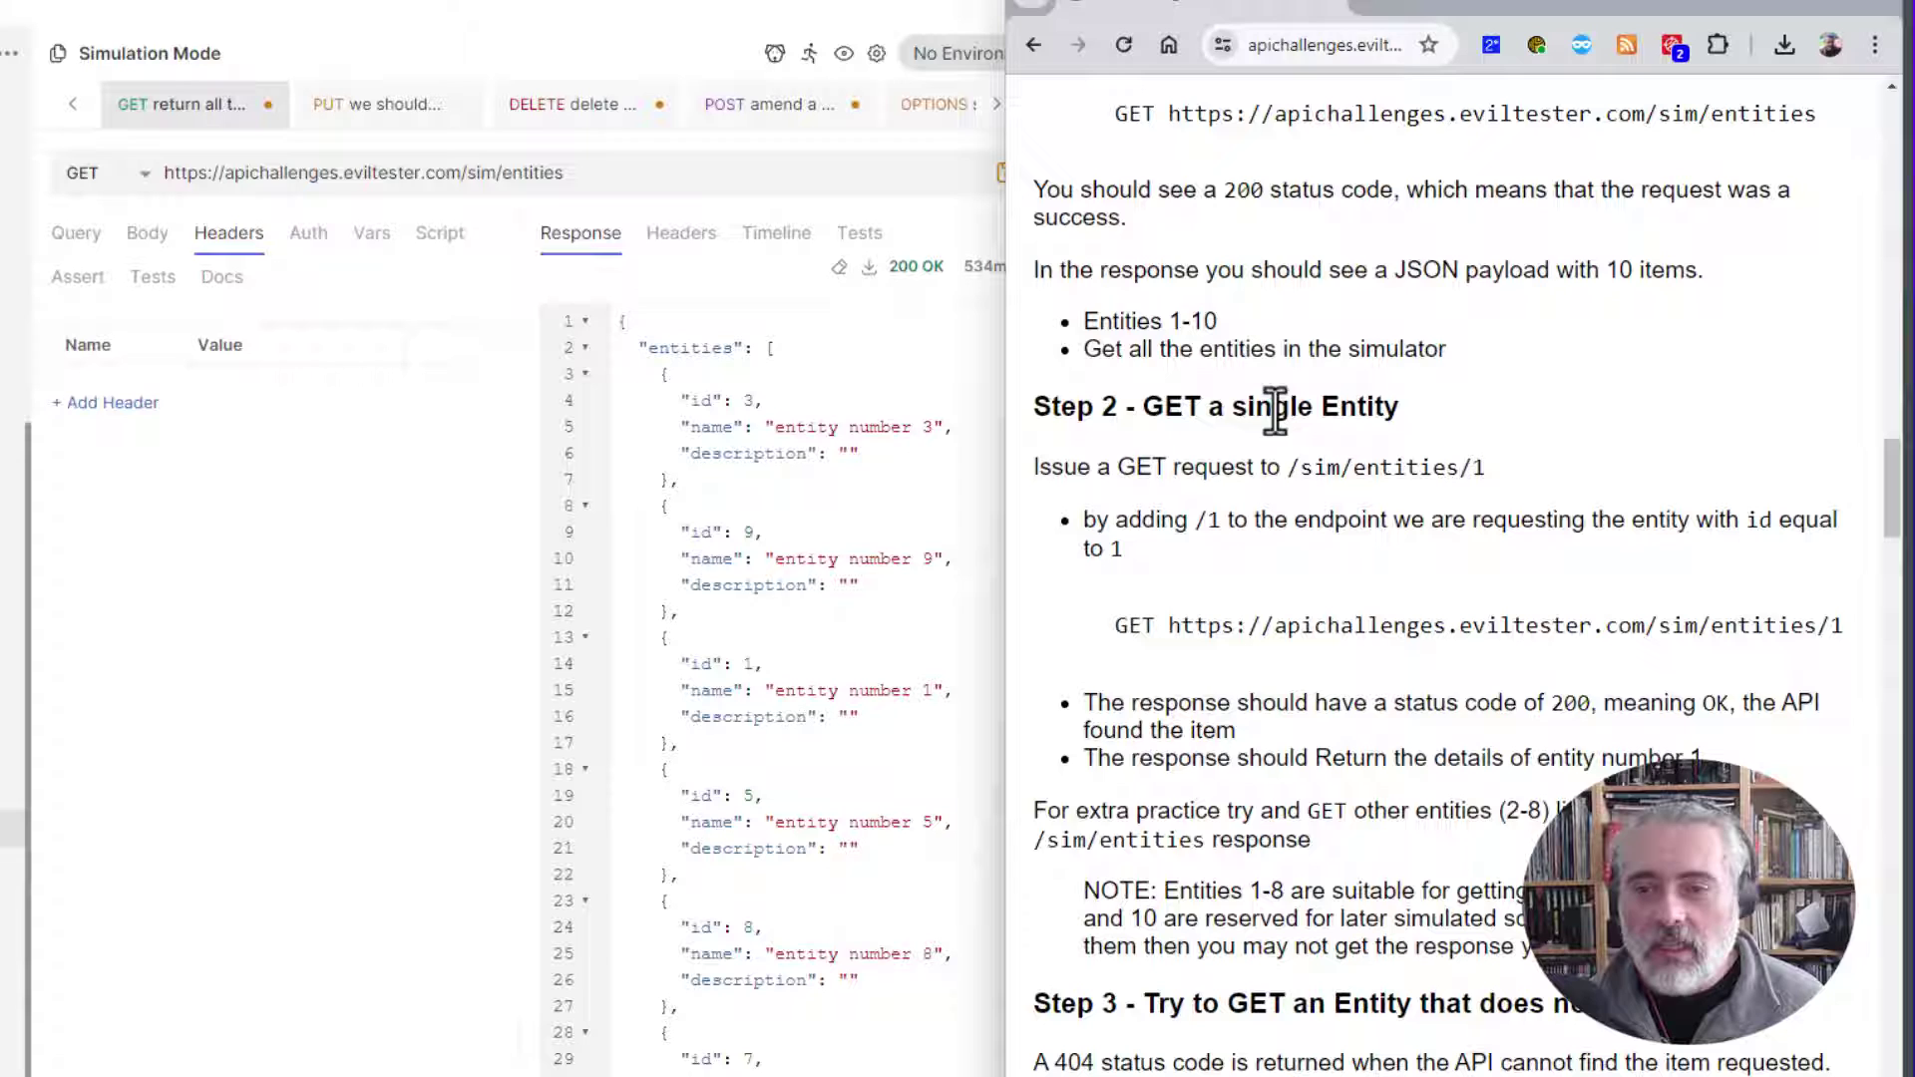
- Request entity 1 by appending /1 to the /sim/entities URL and sending it
{"action": "left_click", "coordinate": [612, 179]}
{"action": "double_click", "coordinate": [624, 177]}
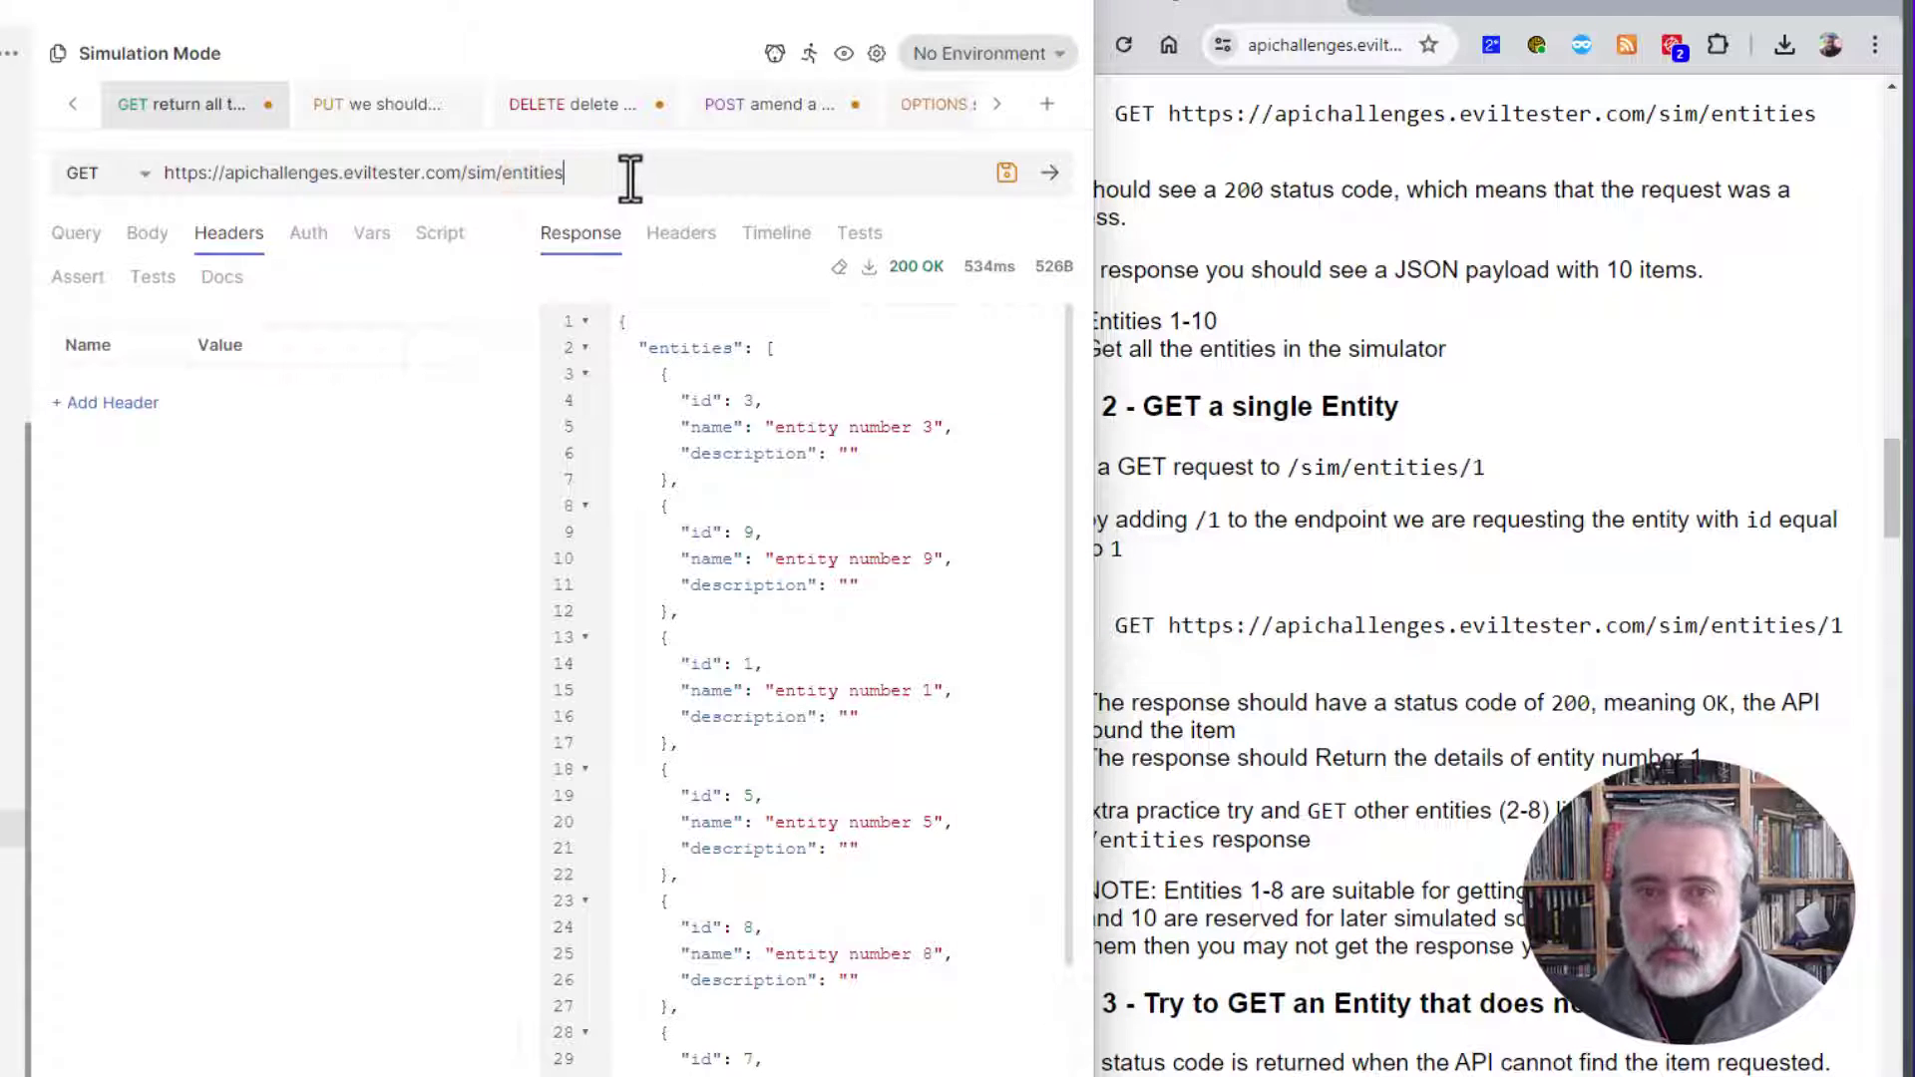
{"action": "left_click", "coordinate": [636, 180]}
{"action": "type", "text": "/1"}
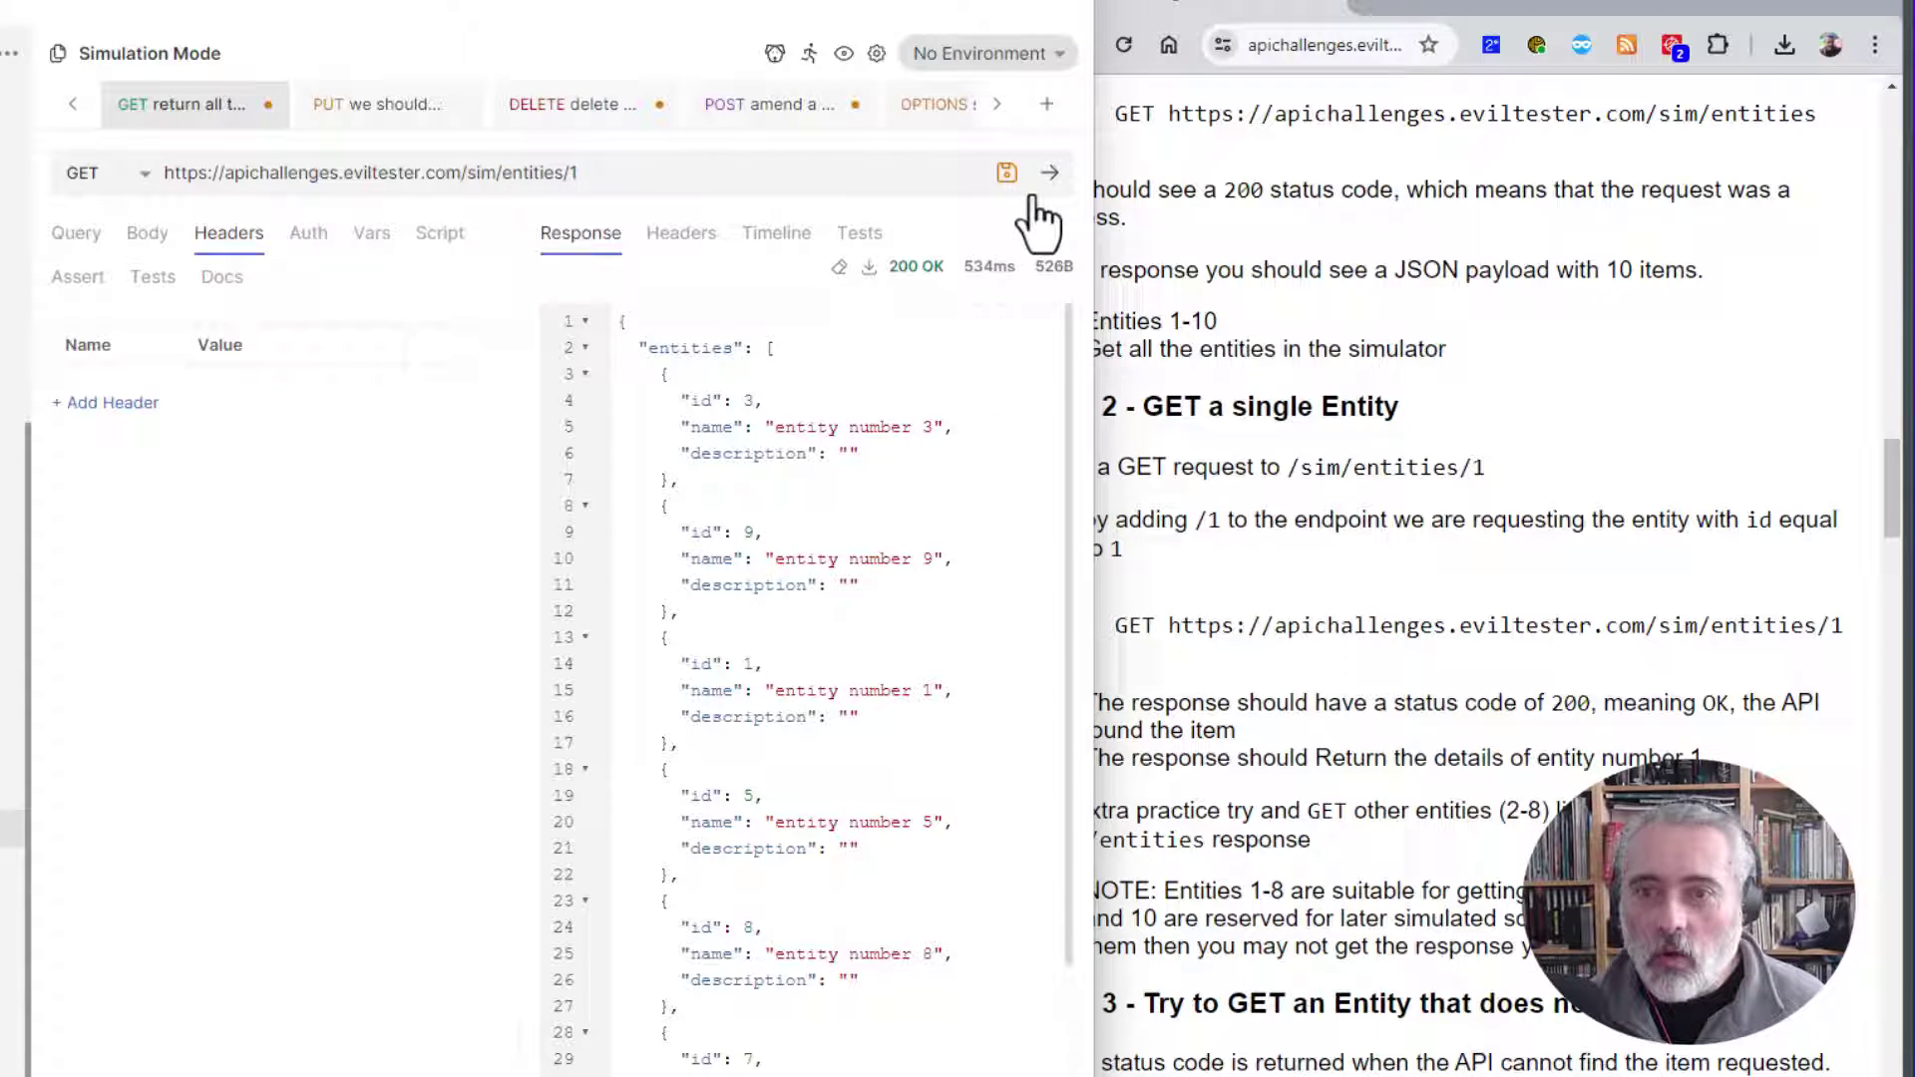
{"action": "left_click", "coordinate": [1048, 177]}
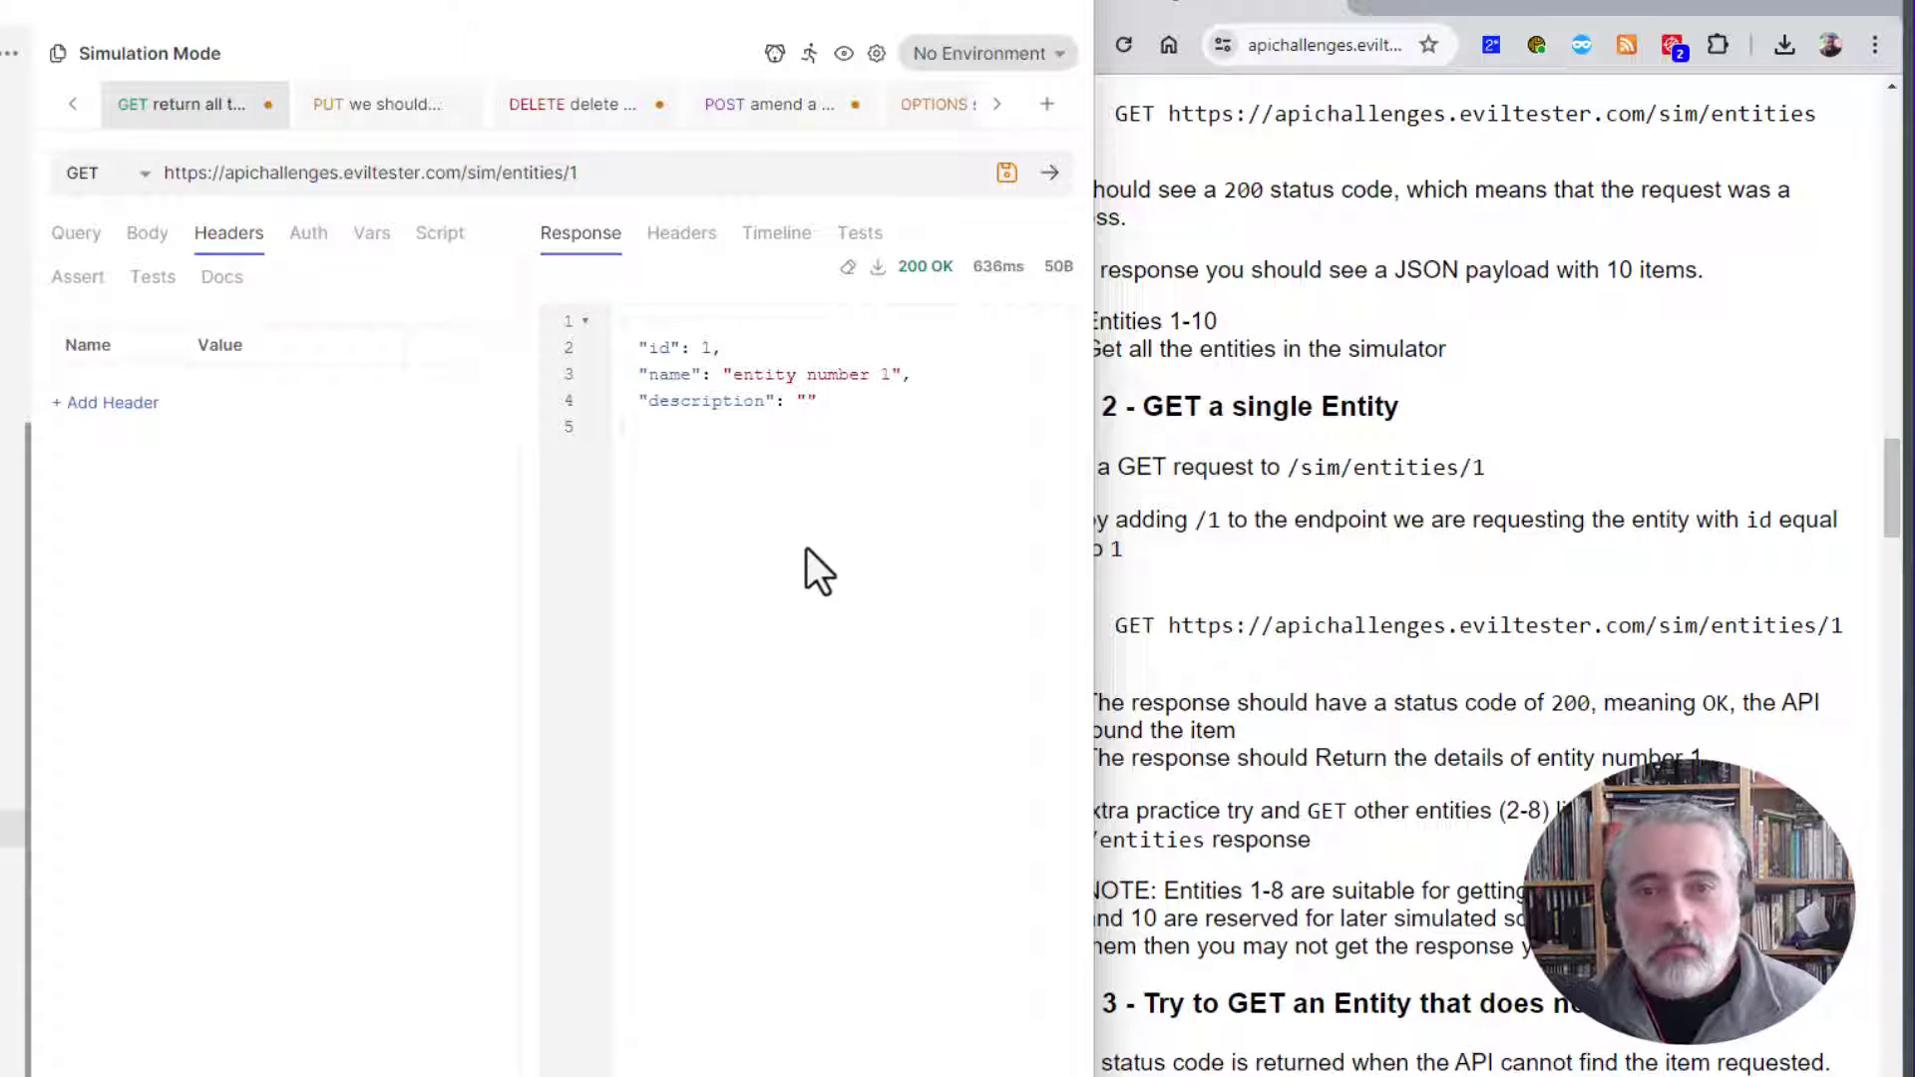
{"action": "left_click", "coordinate": [1331, 722]}
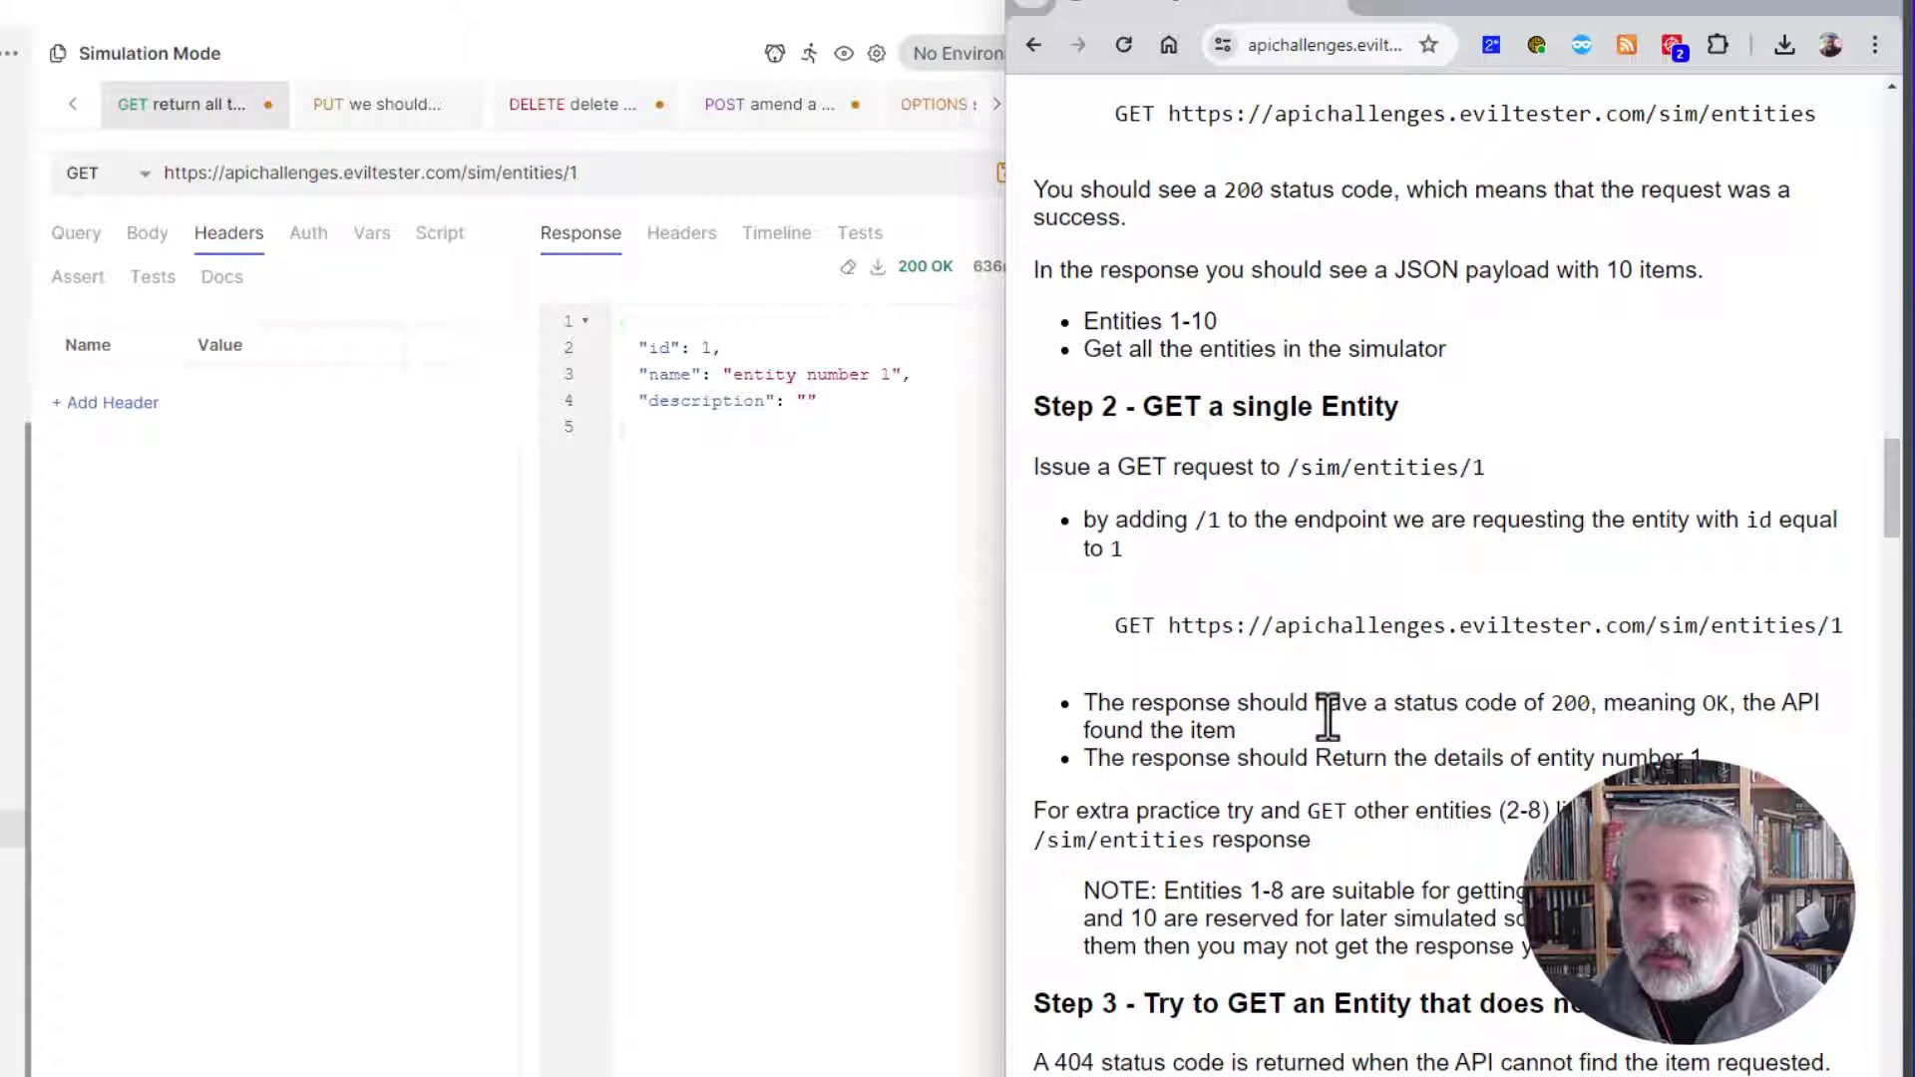
{"action": "scroll", "coordinate": [1335, 708], "scroll_direction": "down", "scroll_amount": 2}
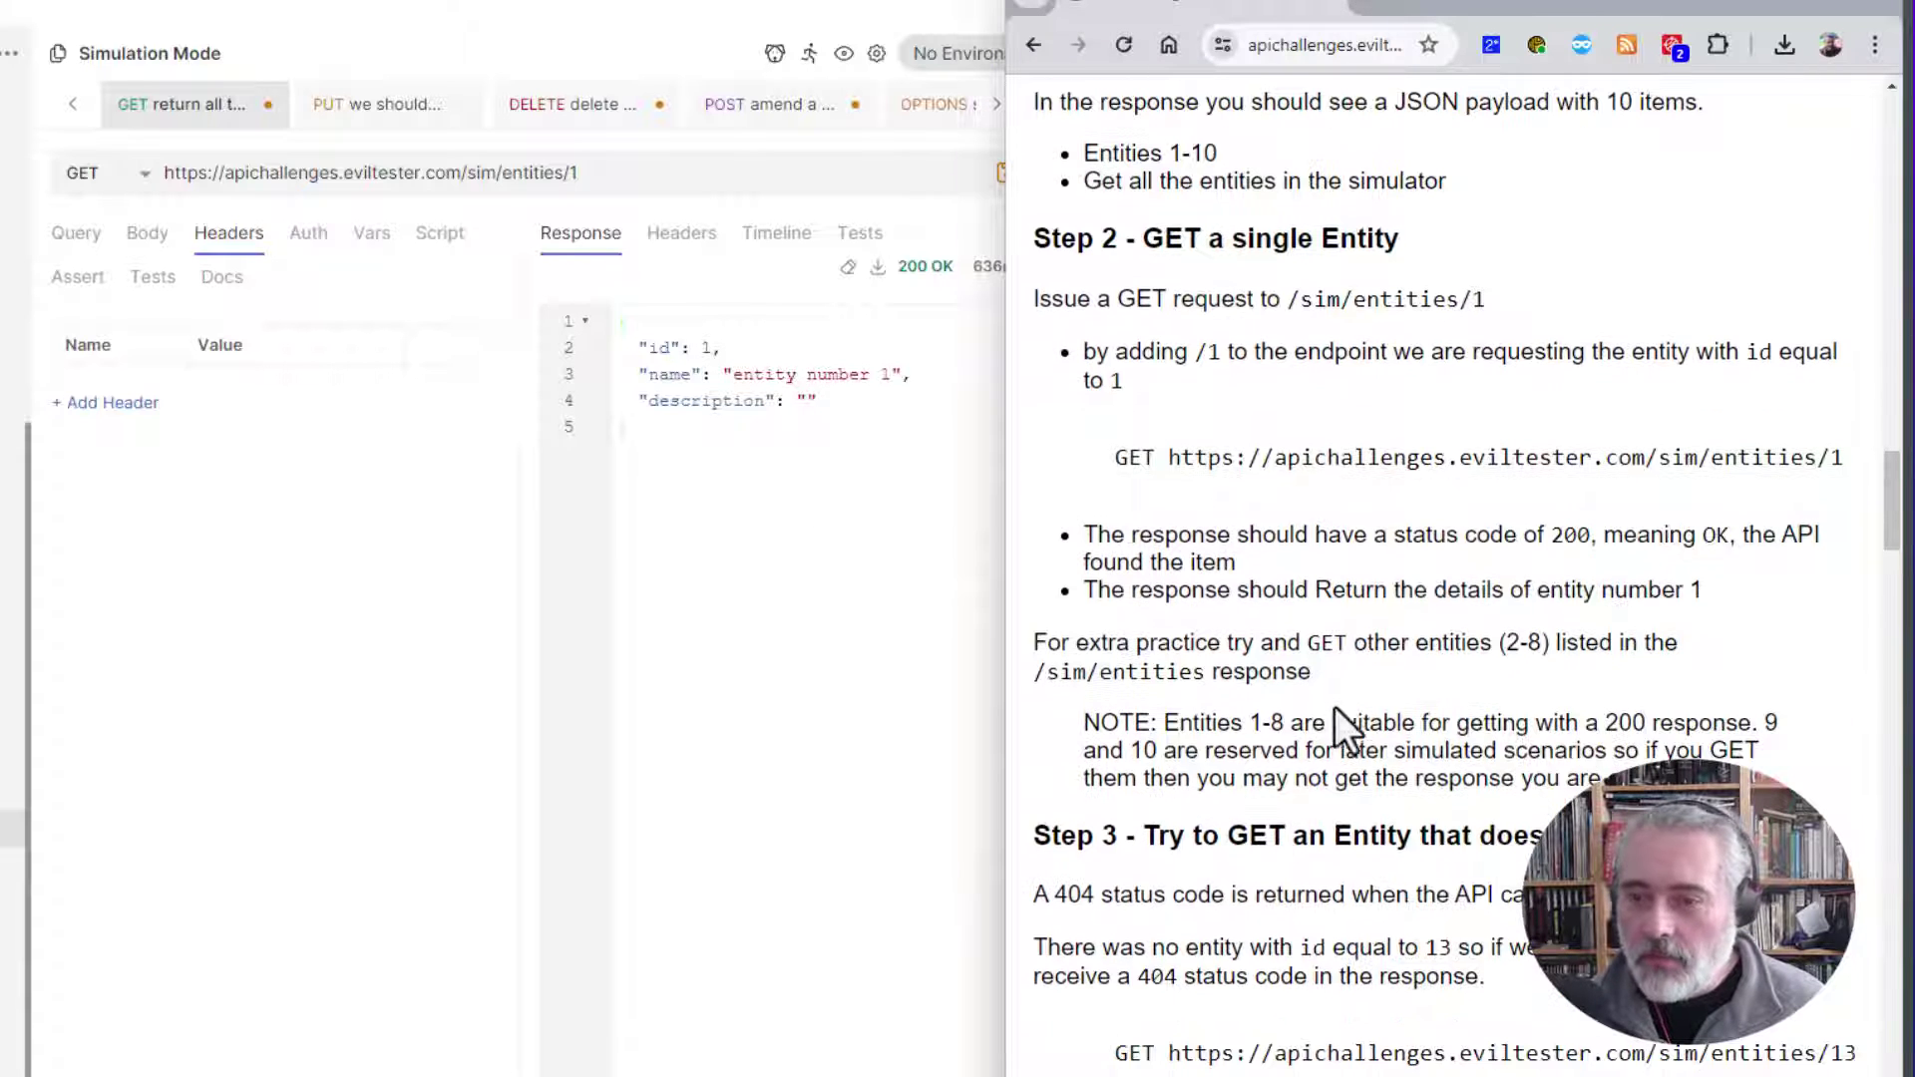
- Request entity 7 for a 200 OK and widen the guide window over Bruno
{"action": "left_click", "coordinate": [603, 174]}
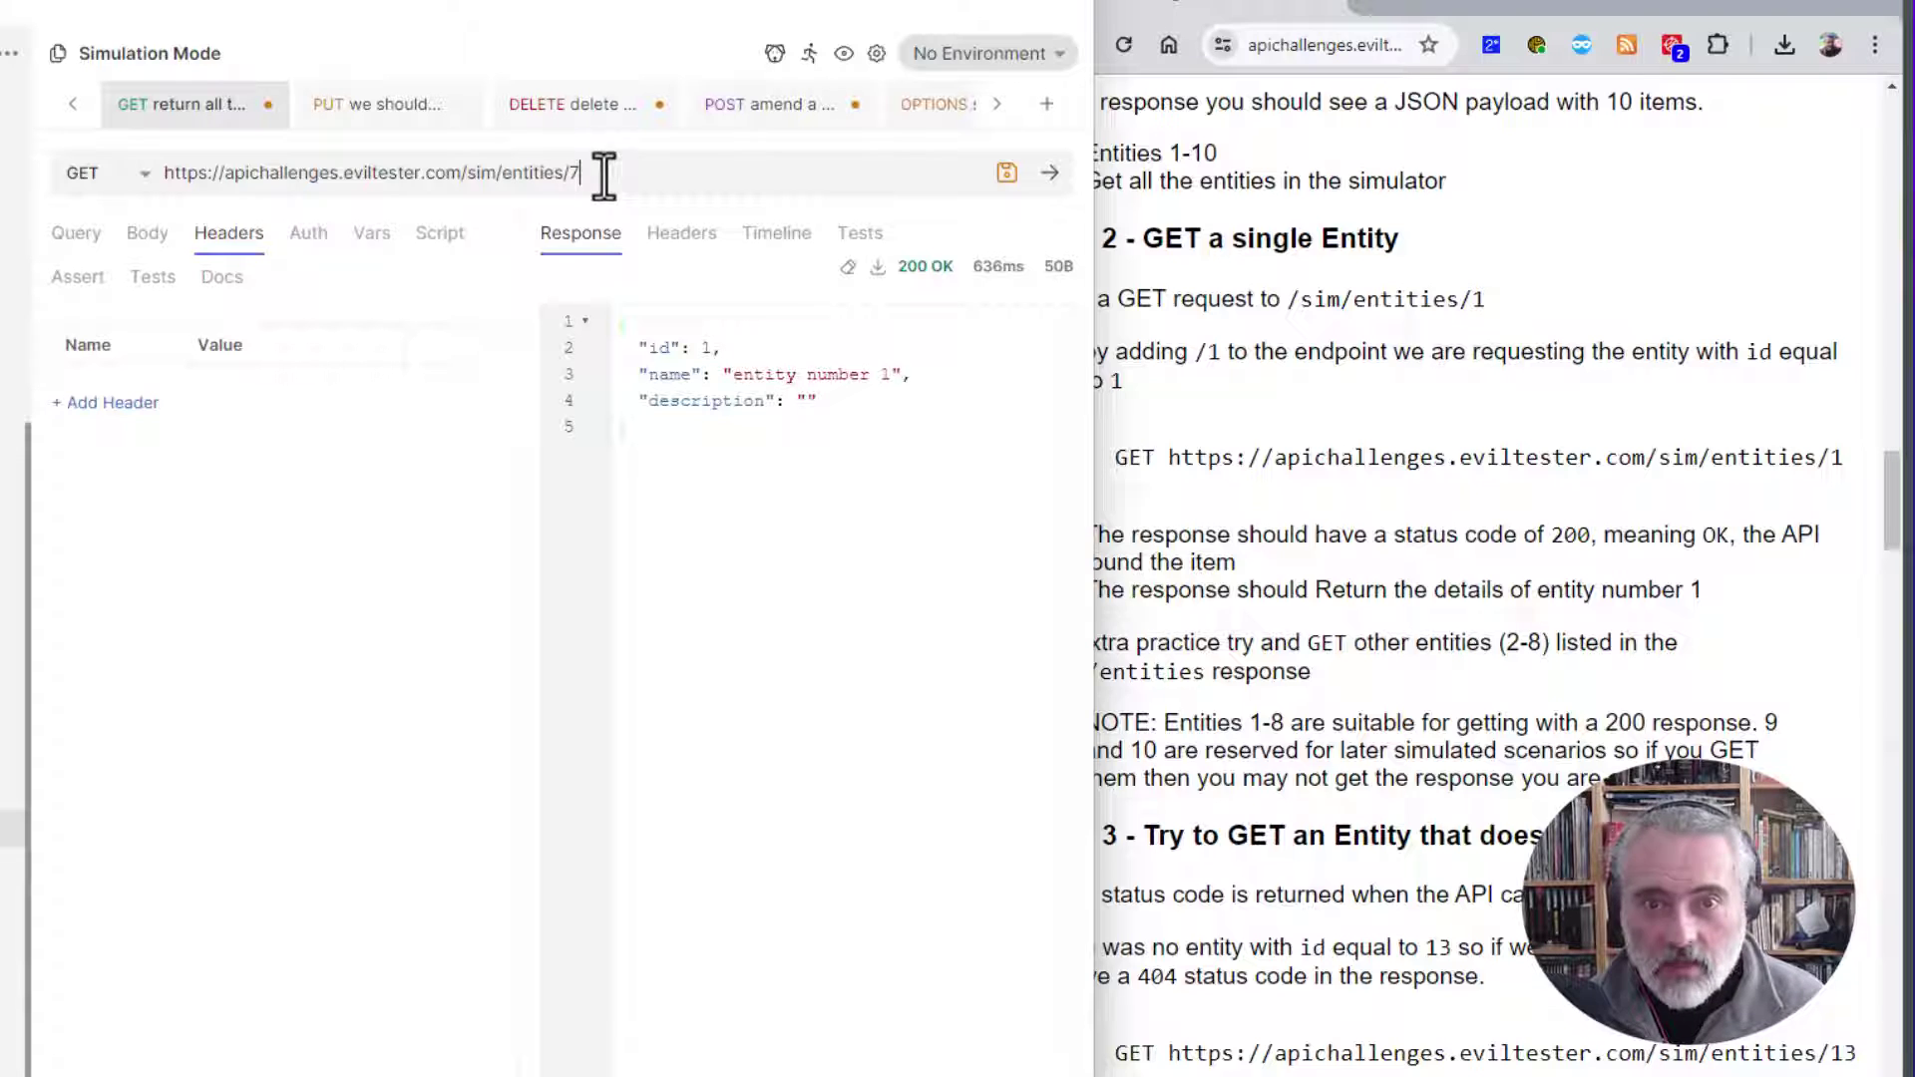
{"action": "left_click", "coordinate": [1049, 172]}
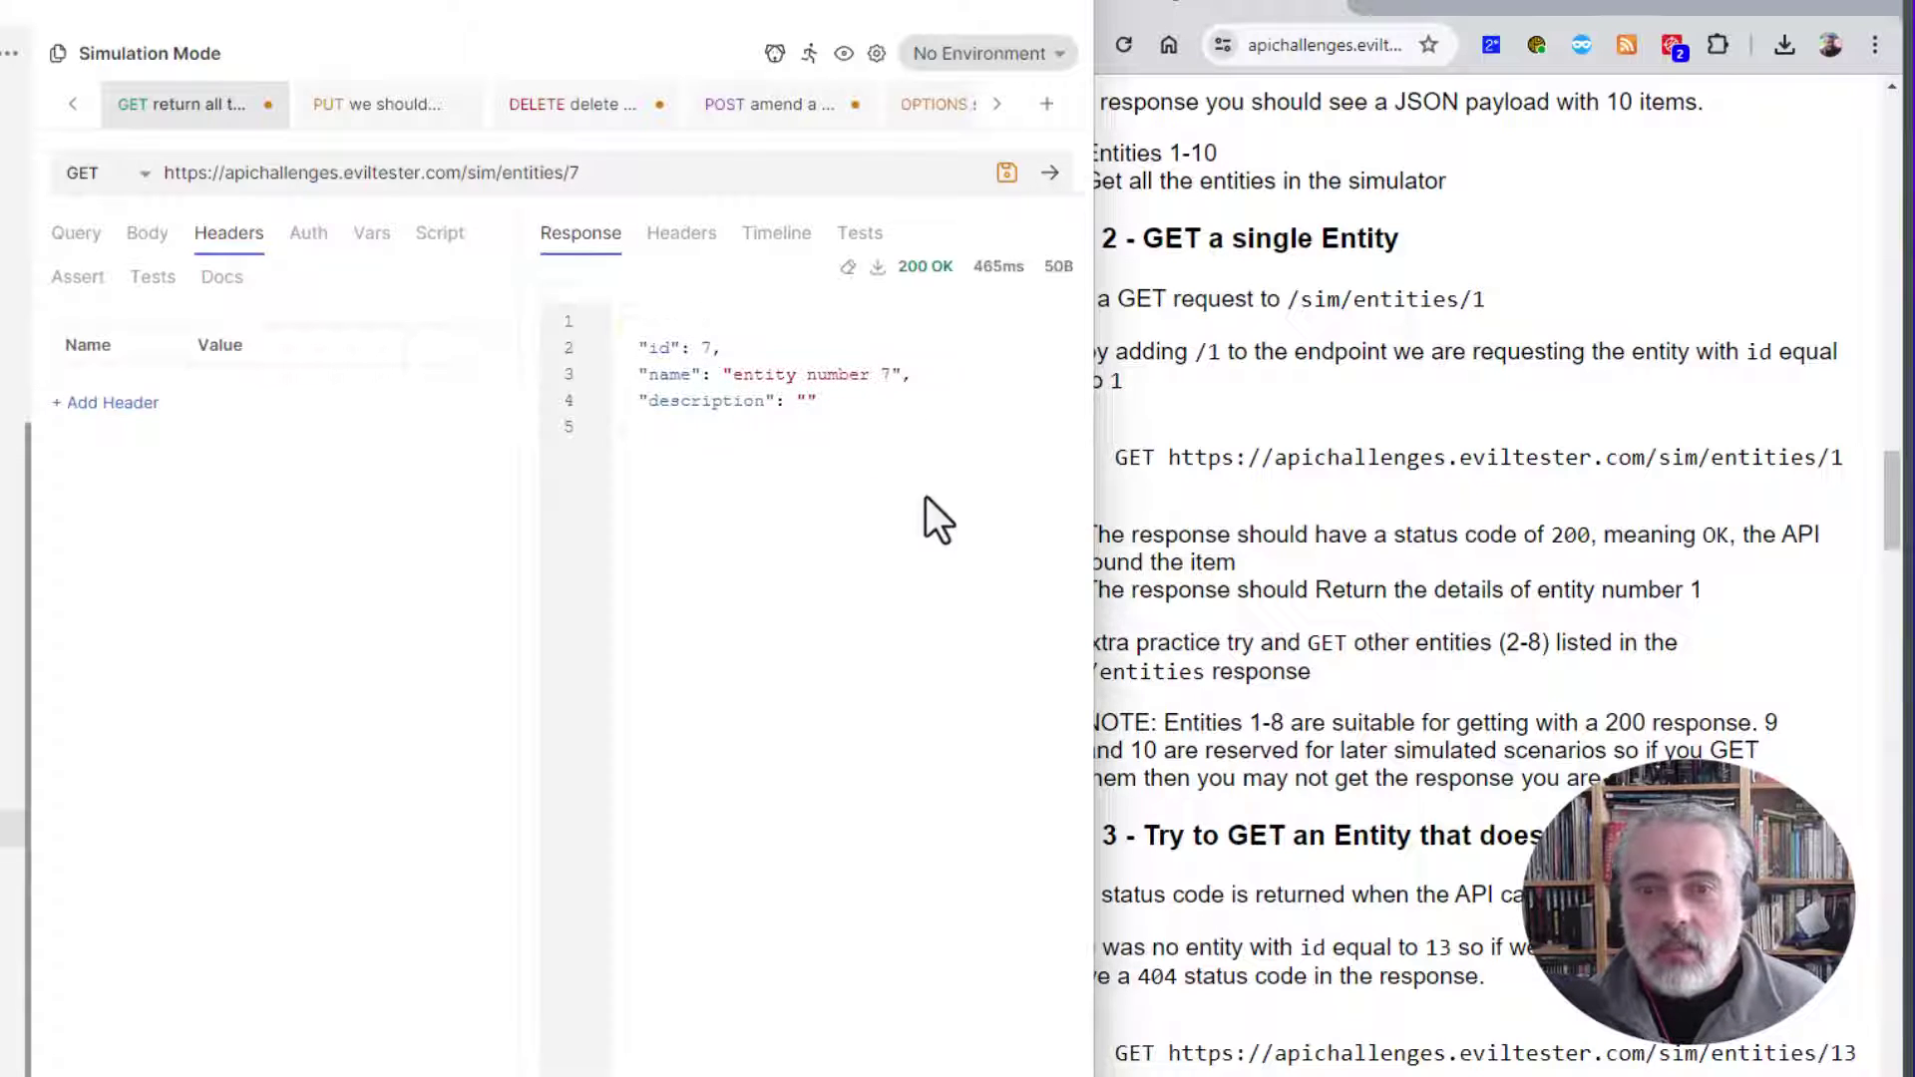
{"action": "left_click", "coordinate": [1315, 579]}
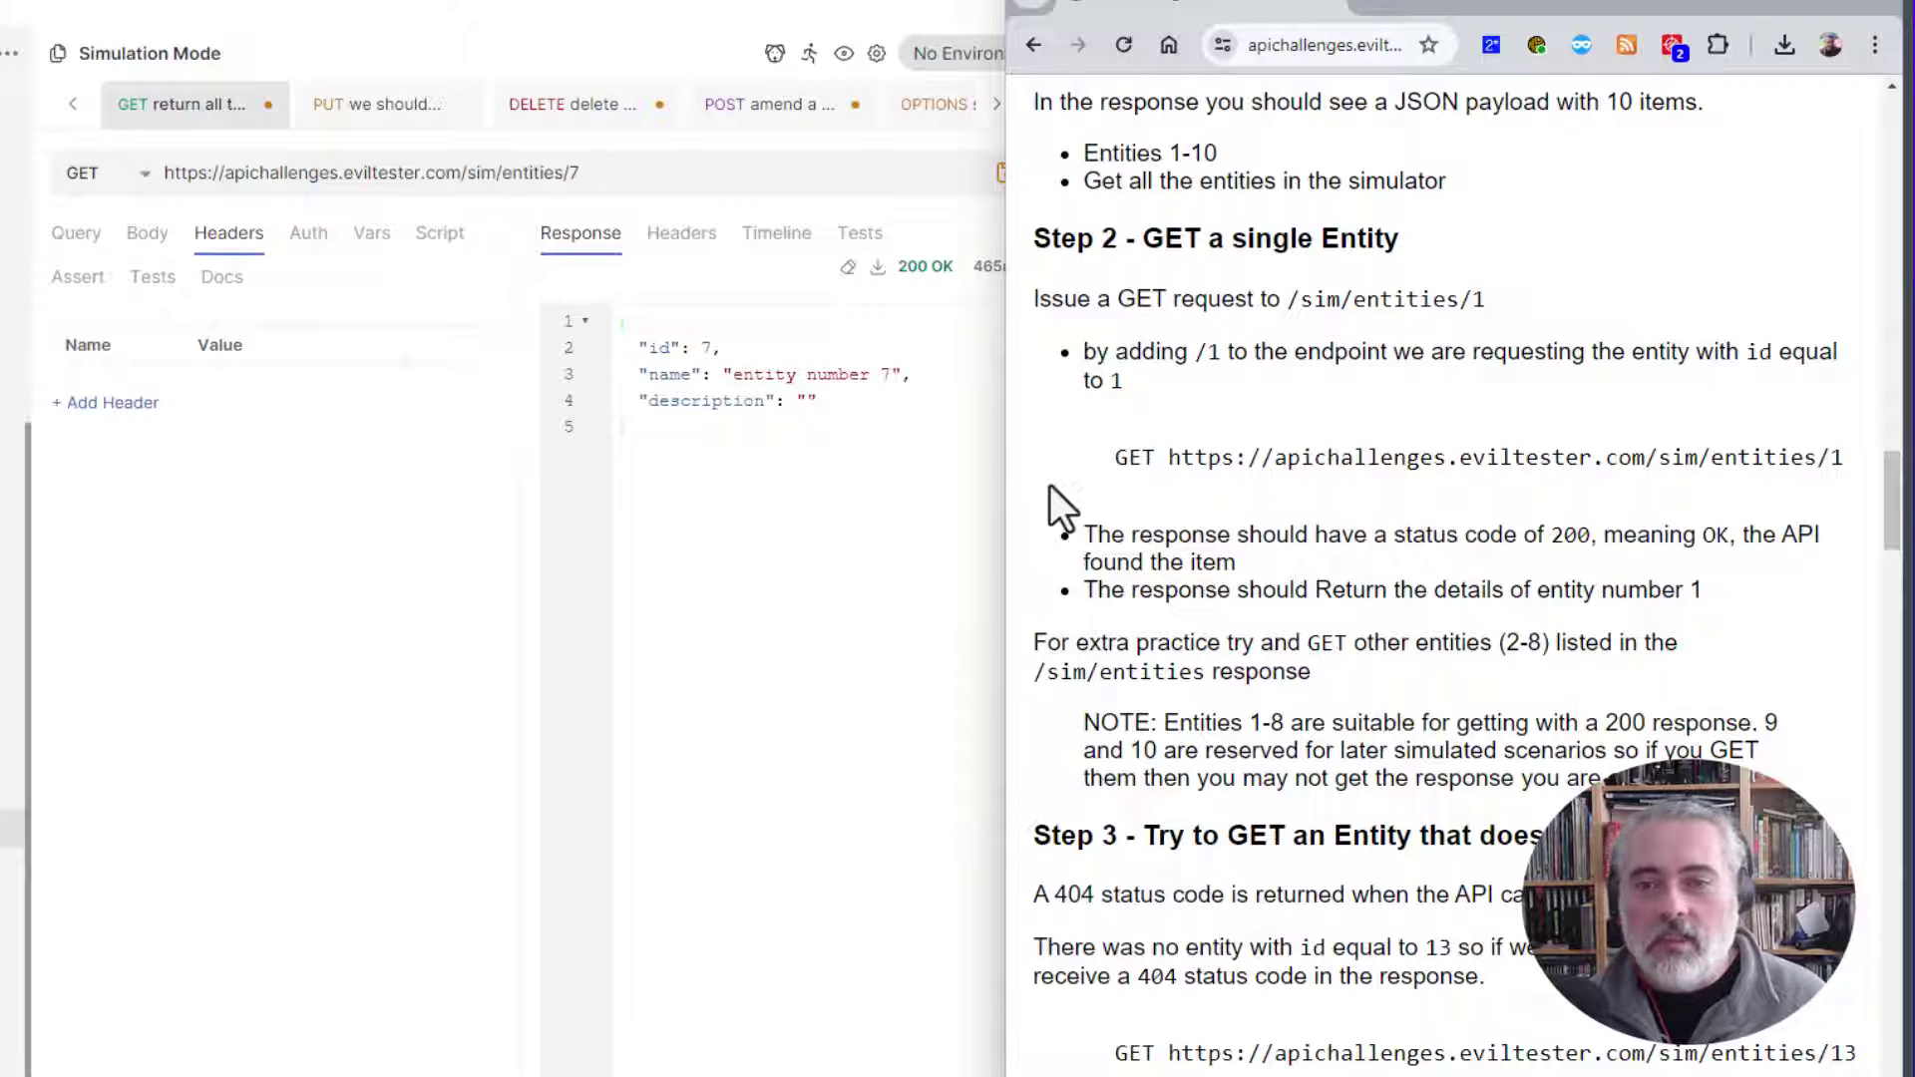
{"action": "left_click_drag", "start_coordinate": [1002, 476], "coordinate": [0, 434]}
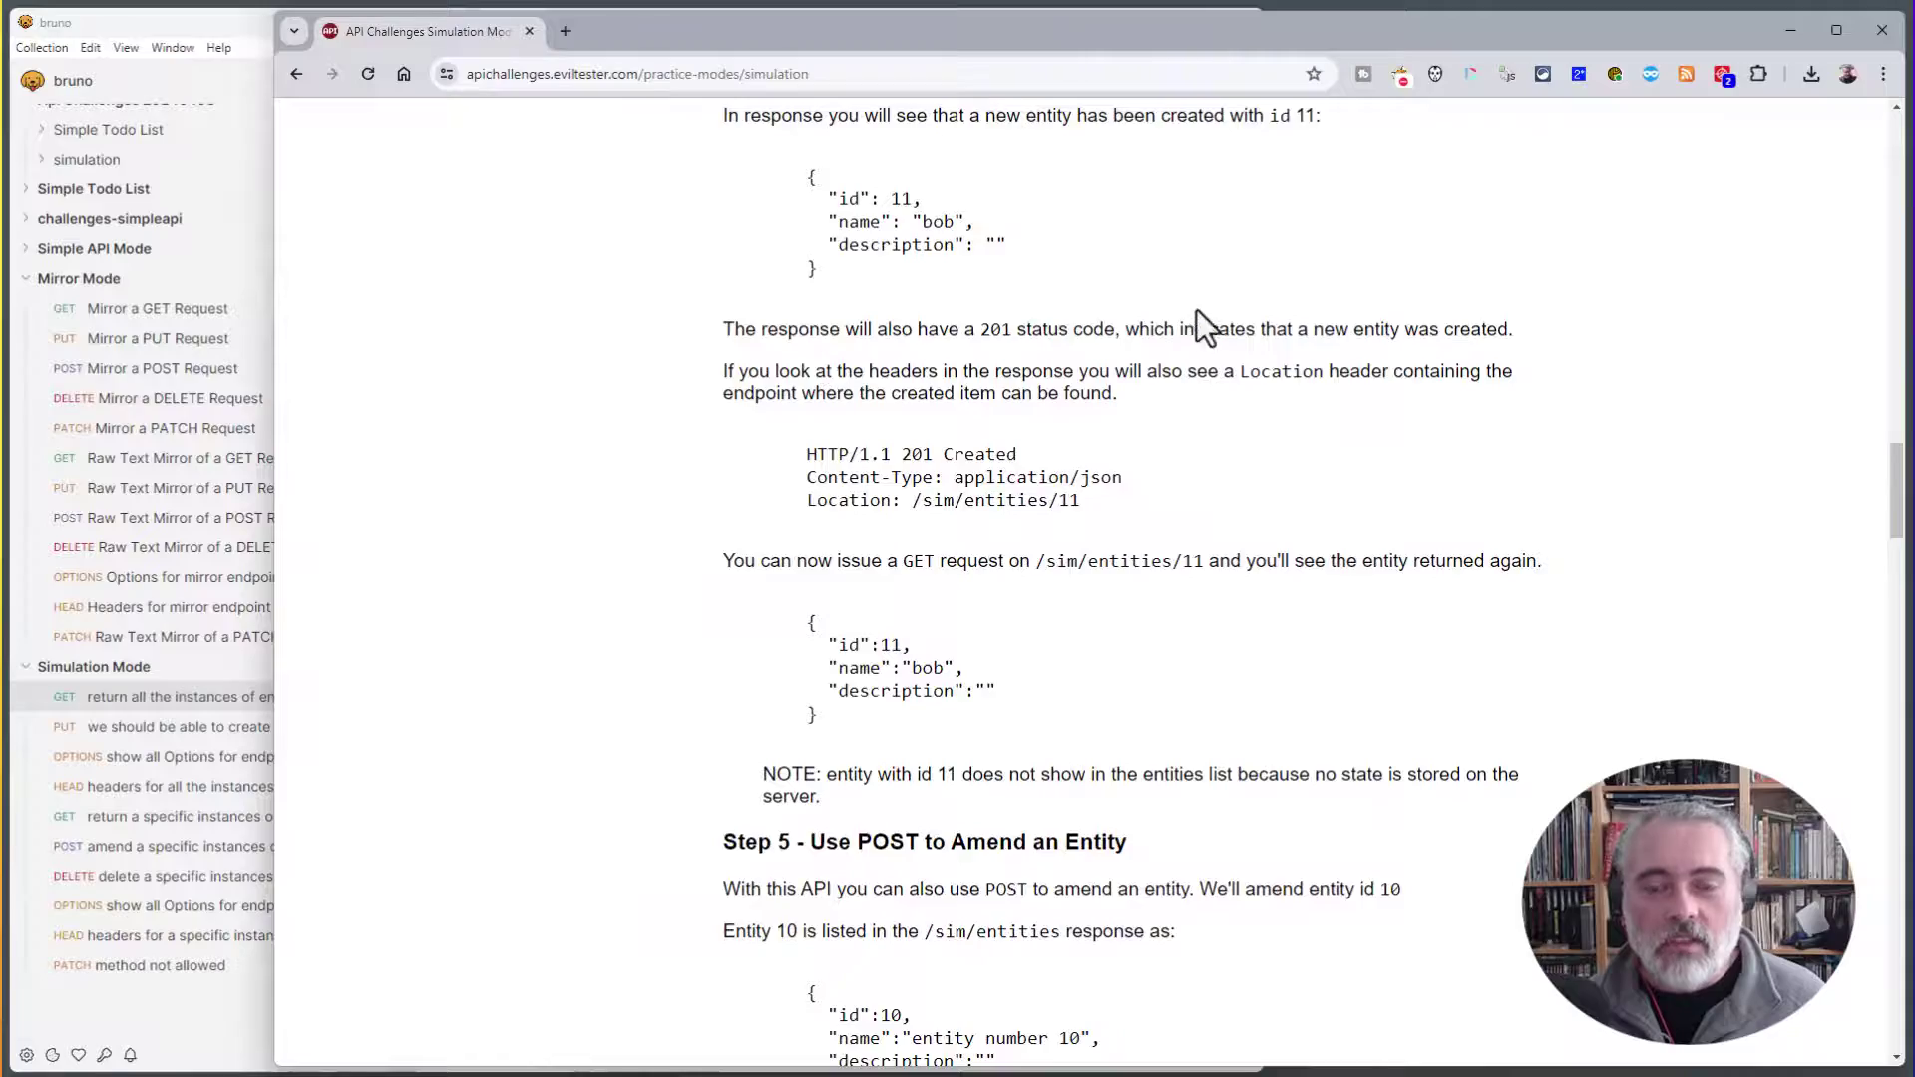
- Go to the Simple API Mode overview about Content-Type and Accept headers
{"action": "scroll", "coordinate": [1202, 319], "scroll_direction": "down", "scroll_amount": 5}
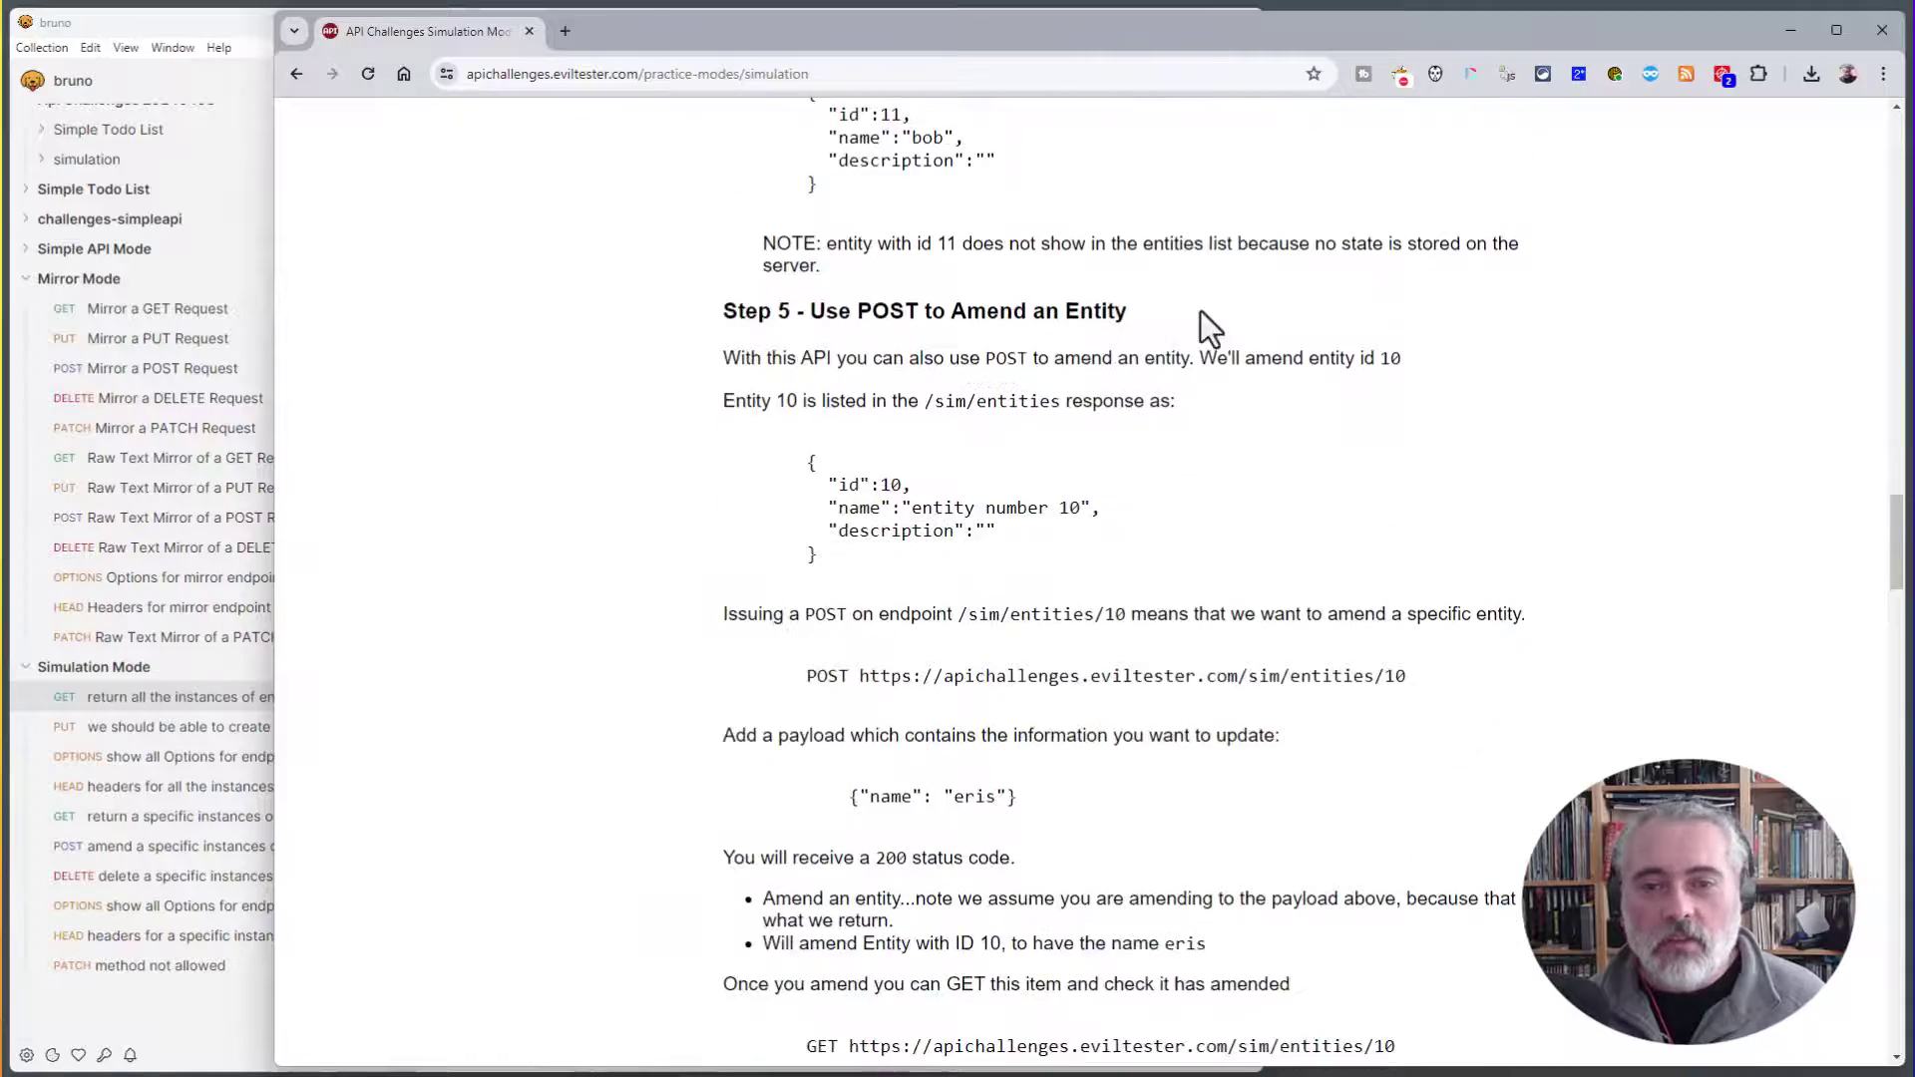
{"action": "scroll", "coordinate": [1207, 318], "scroll_direction": "up", "scroll_amount": 20}
{"action": "scroll", "coordinate": [1210, 319], "scroll_direction": "up", "scroll_amount": 10}
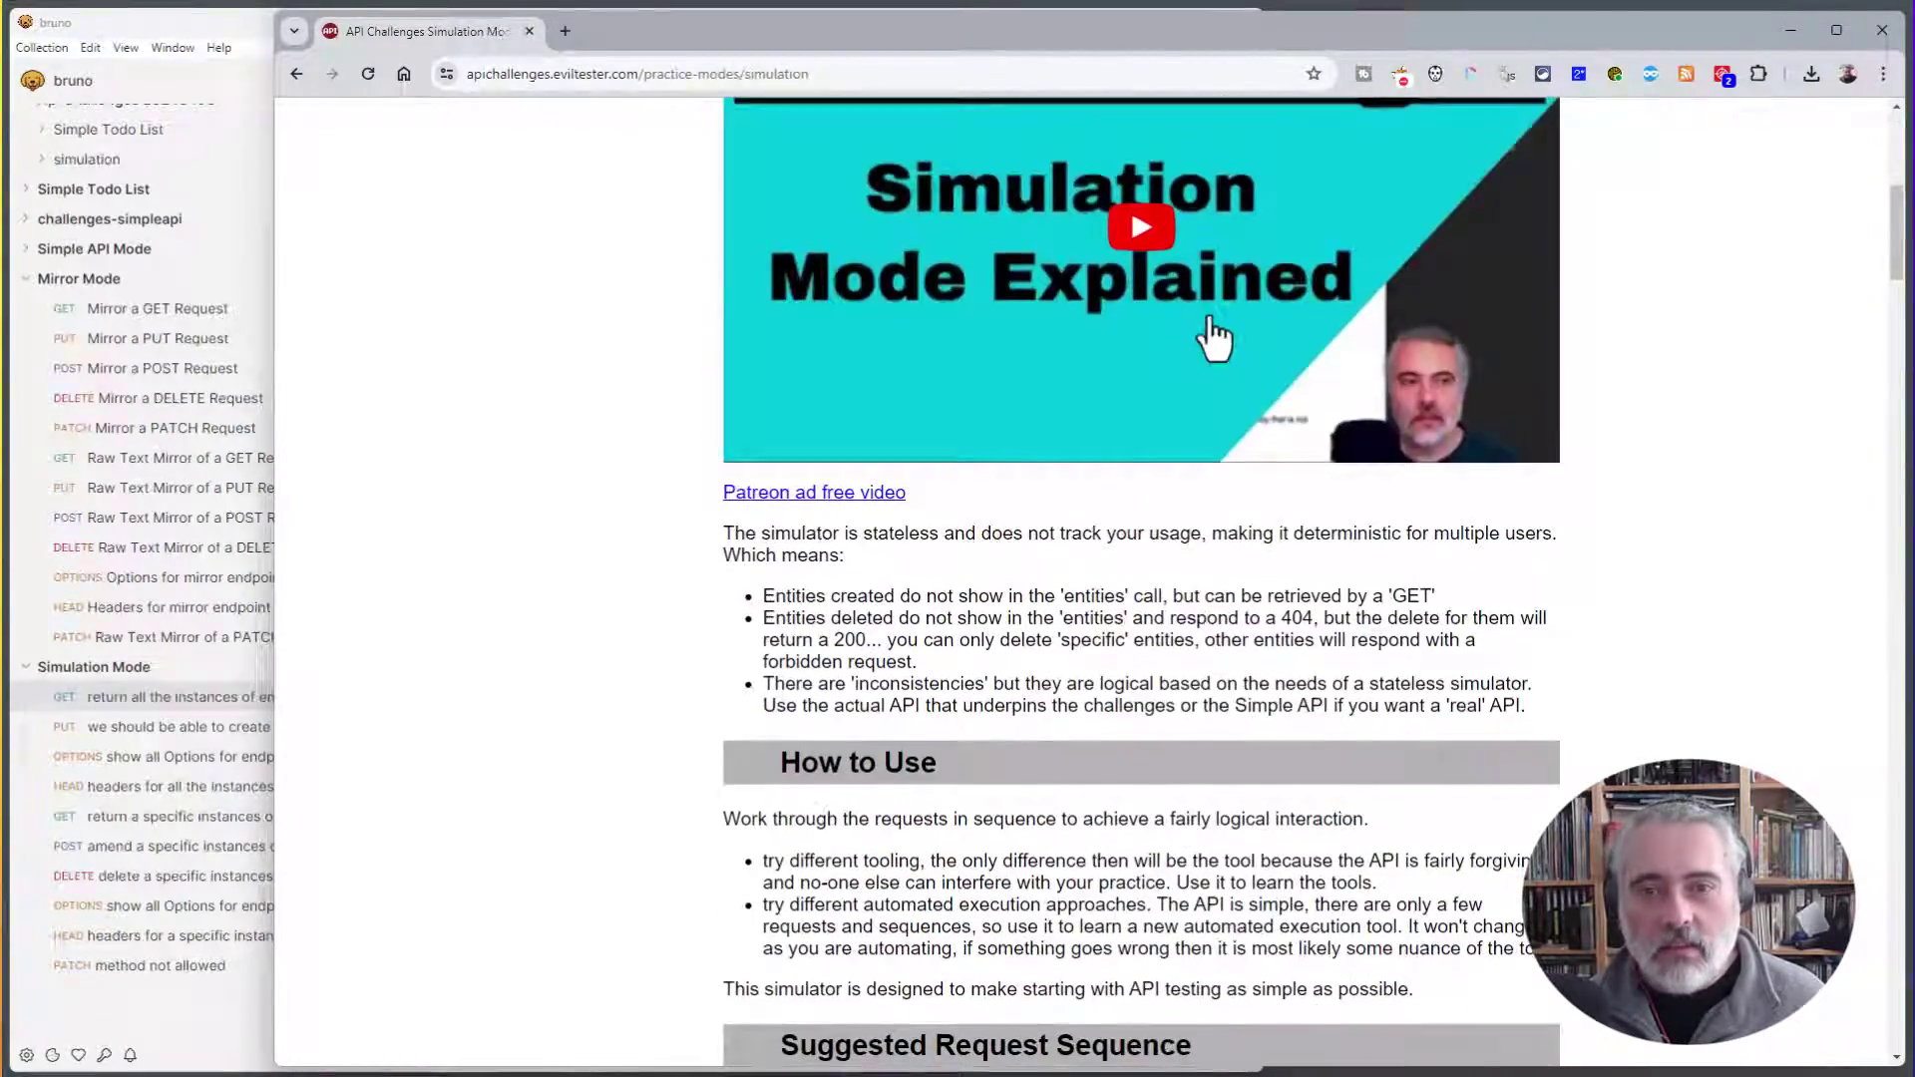
{"action": "left_click", "coordinate": [824, 180]}
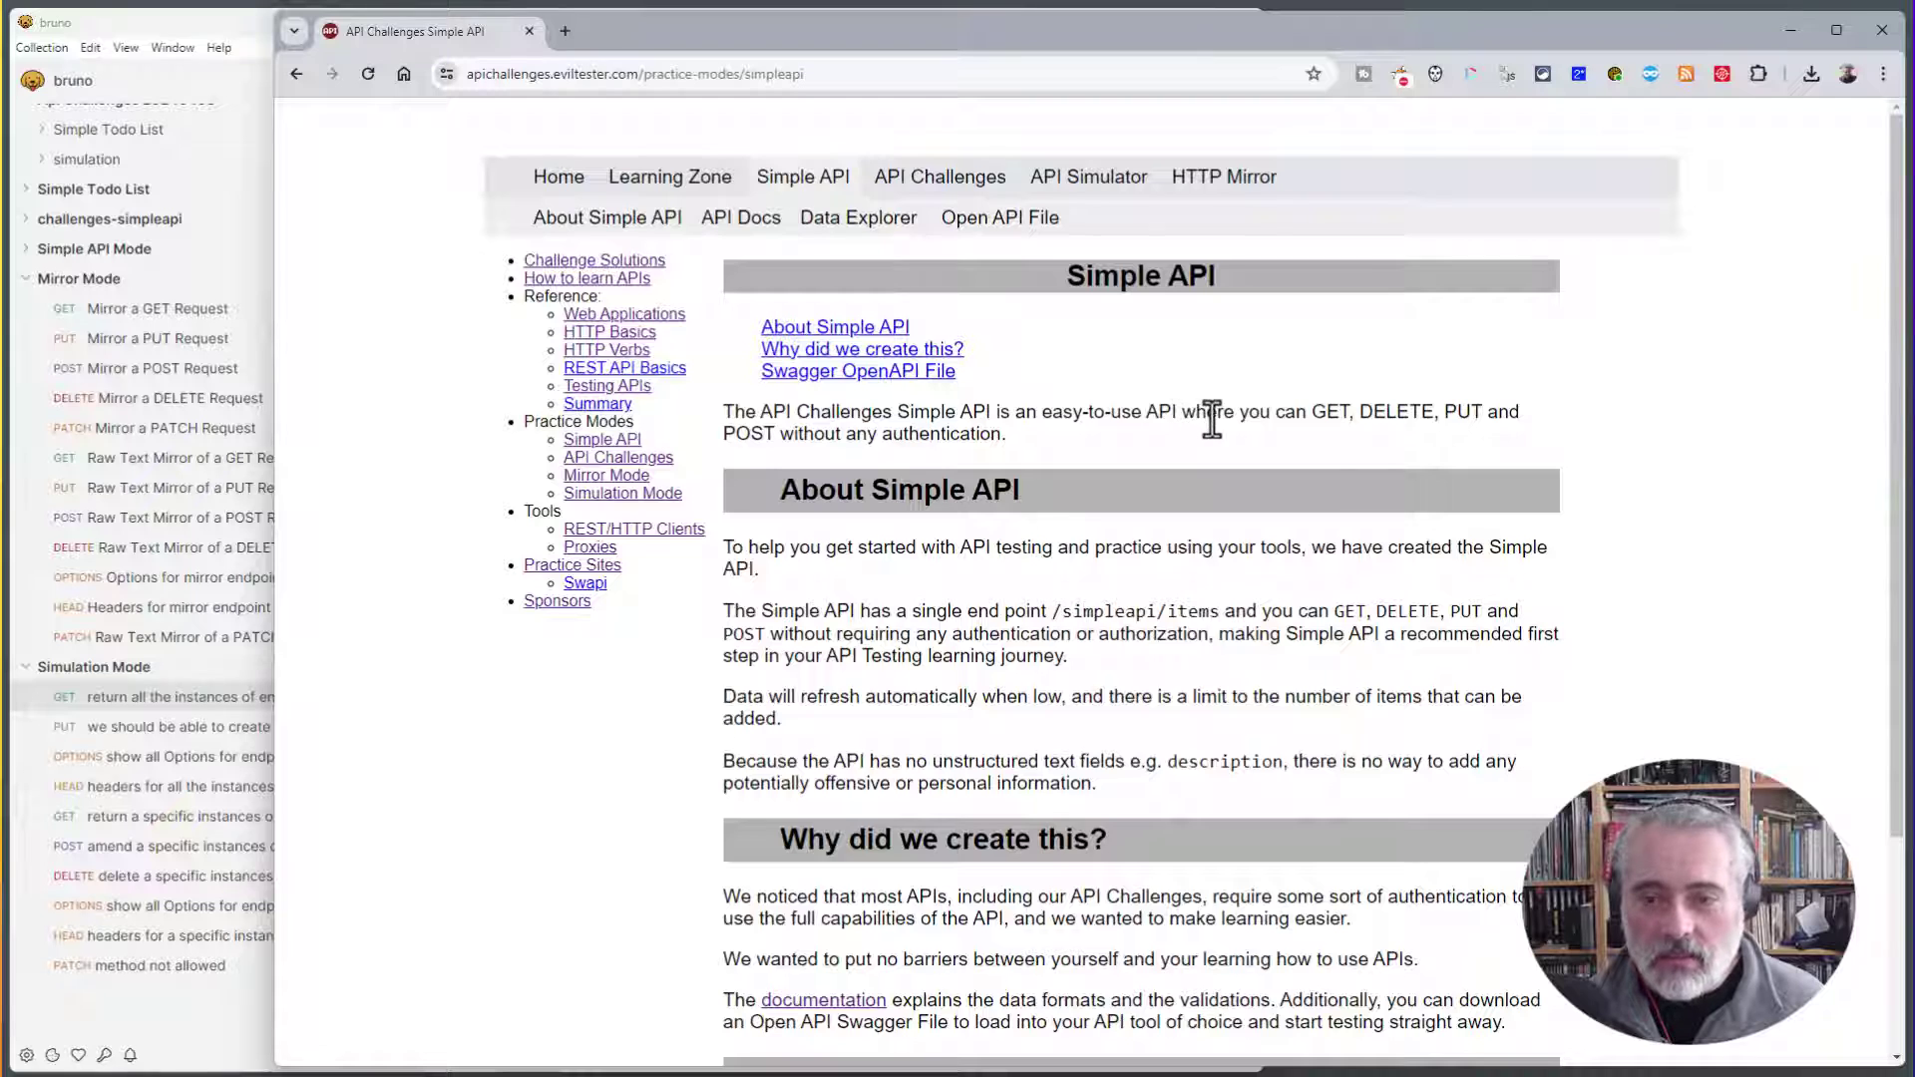
{"action": "scroll", "coordinate": [1212, 419], "scroll_direction": "down", "scroll_amount": 3}
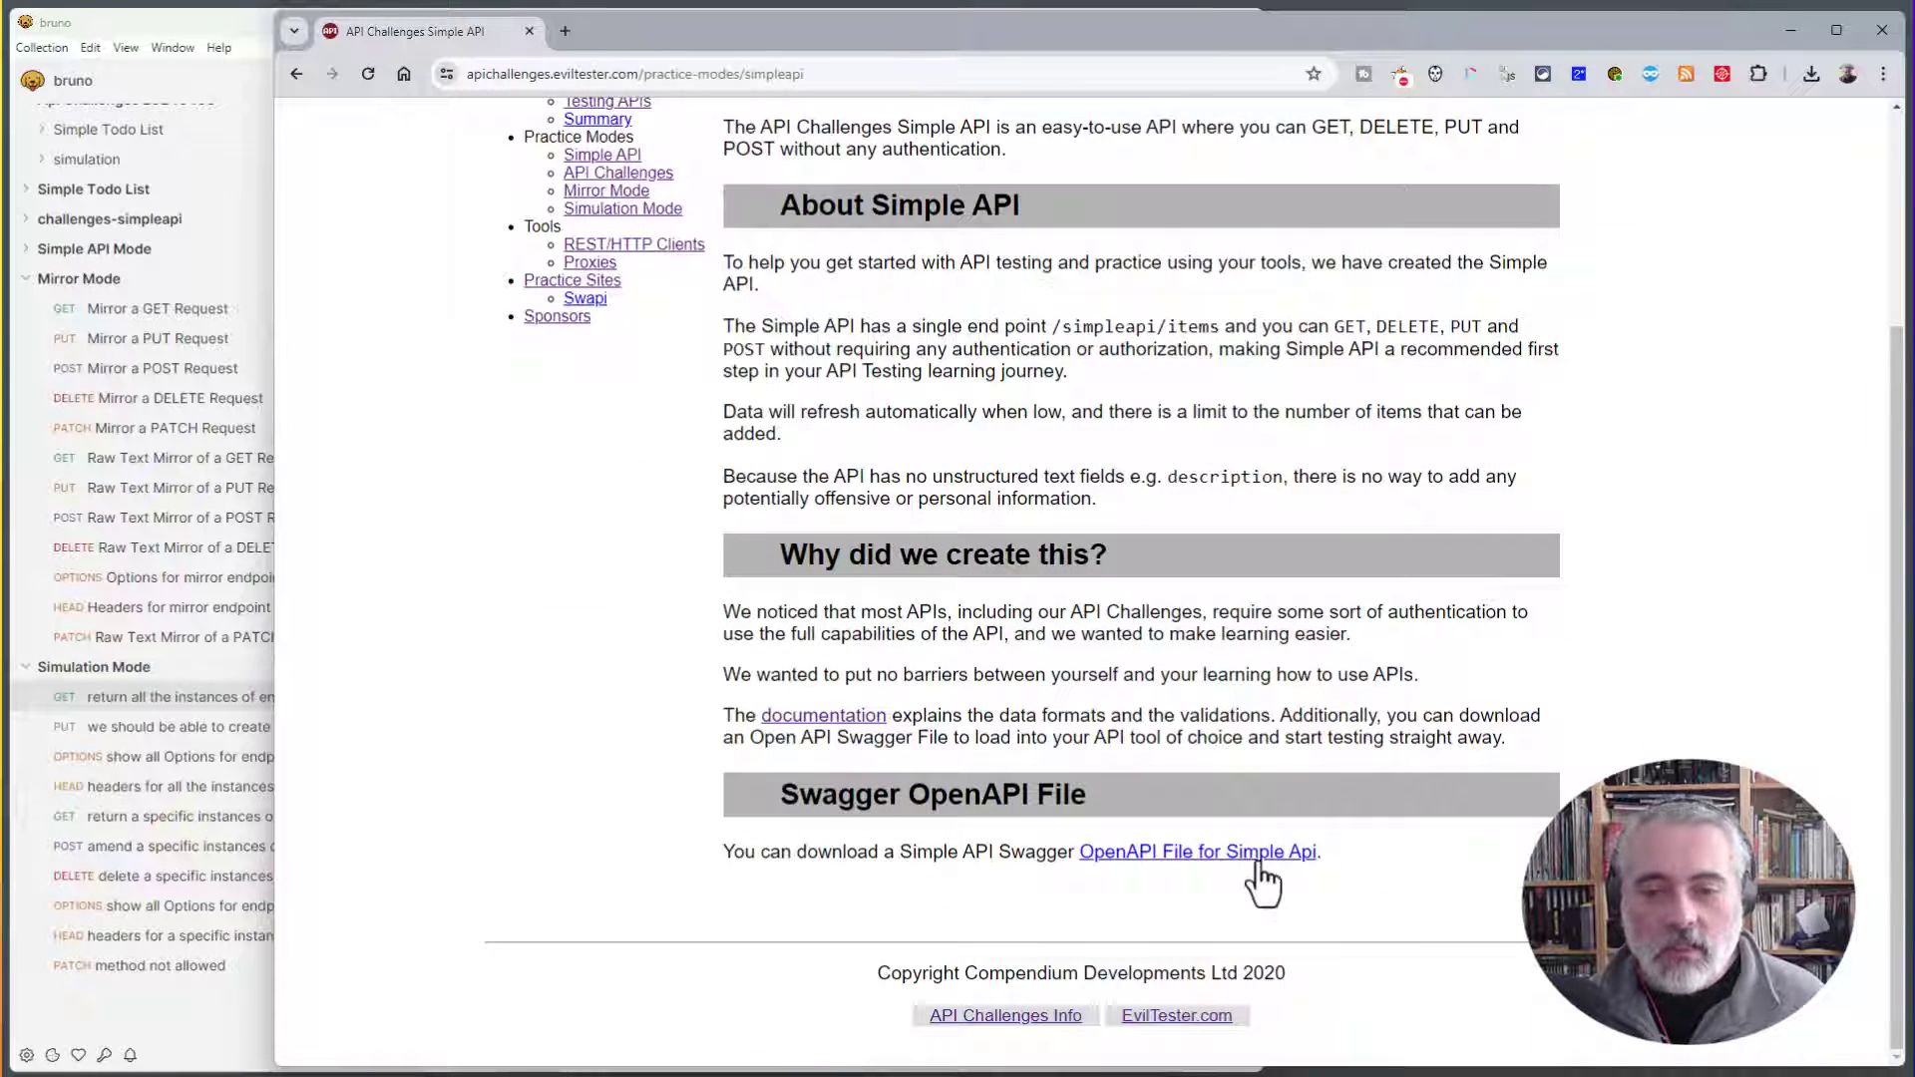
{"action": "scroll", "coordinate": [1247, 838], "scroll_direction": "up", "scroll_amount": 3}
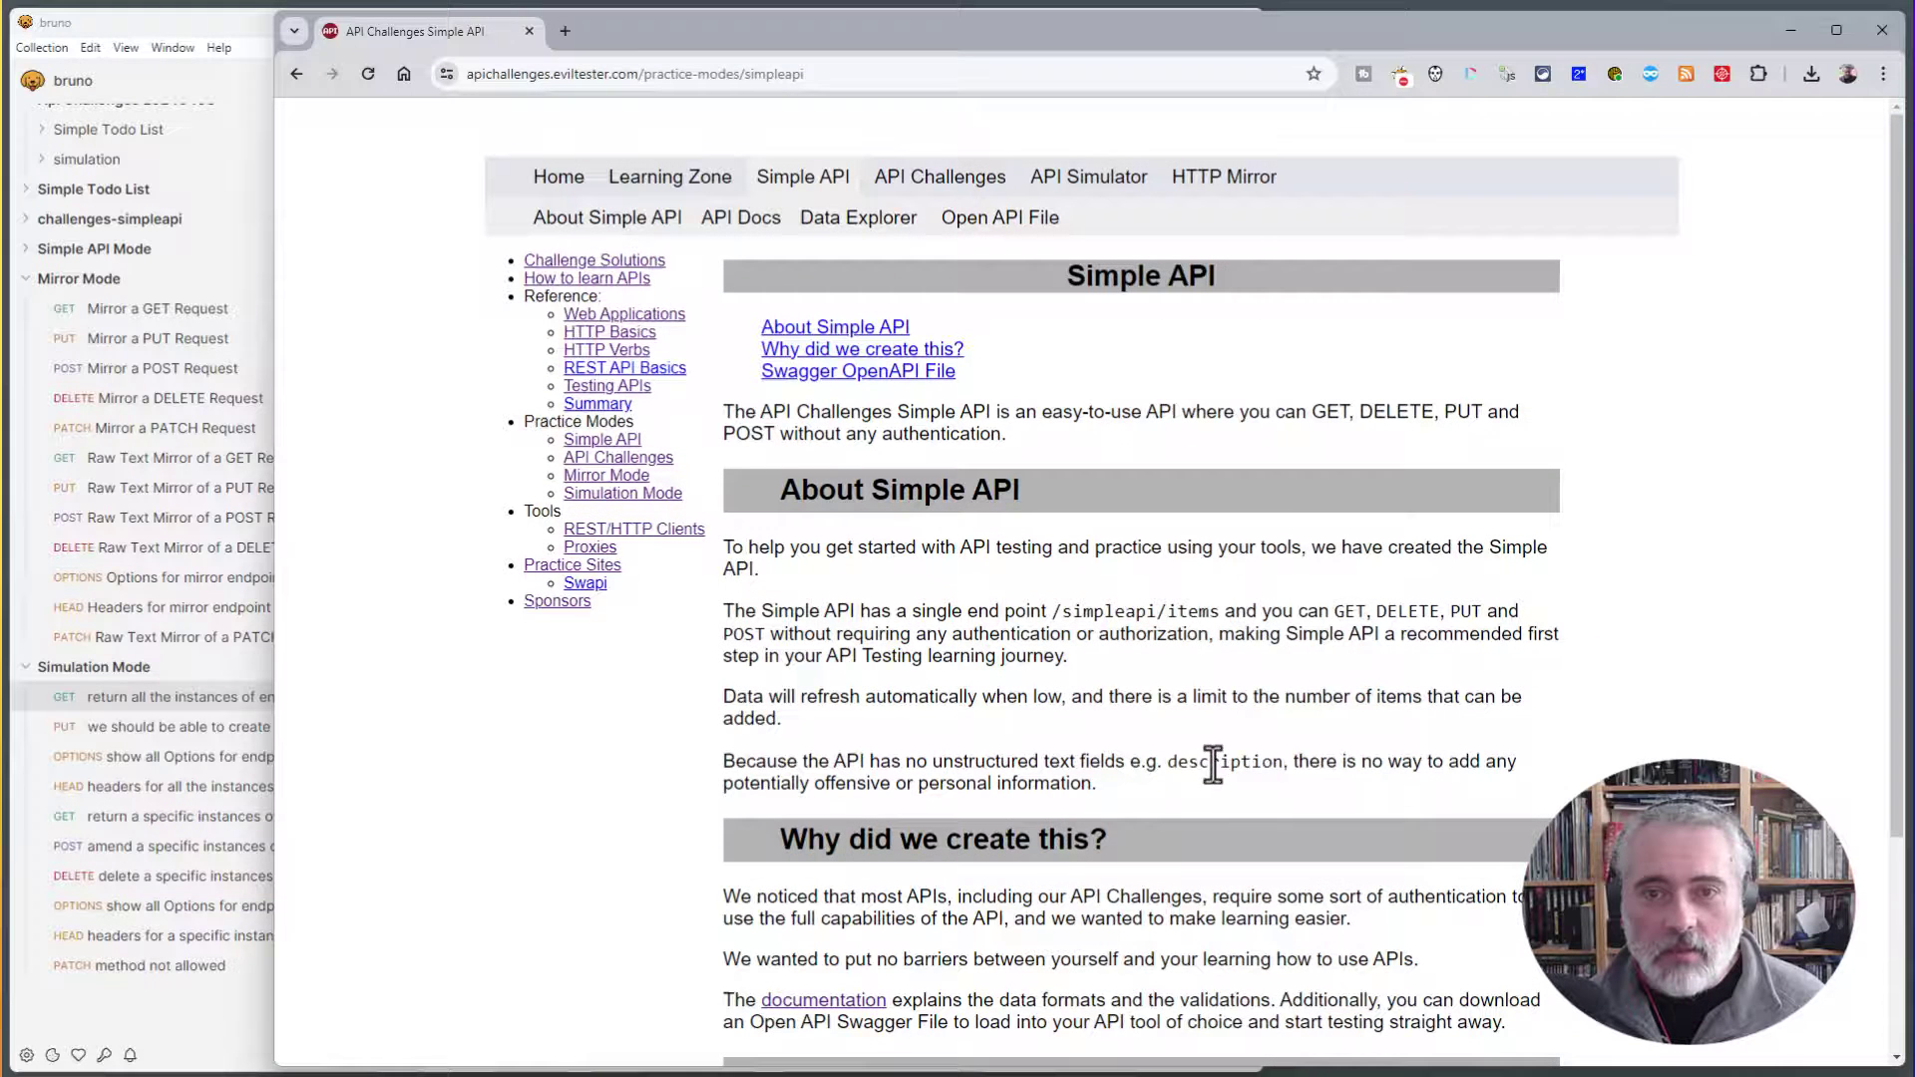
- Show the Simple API docs beside Bruno, scrolling to the /simpleapi/items endpoints
{"action": "left_click", "coordinate": [736, 221]}
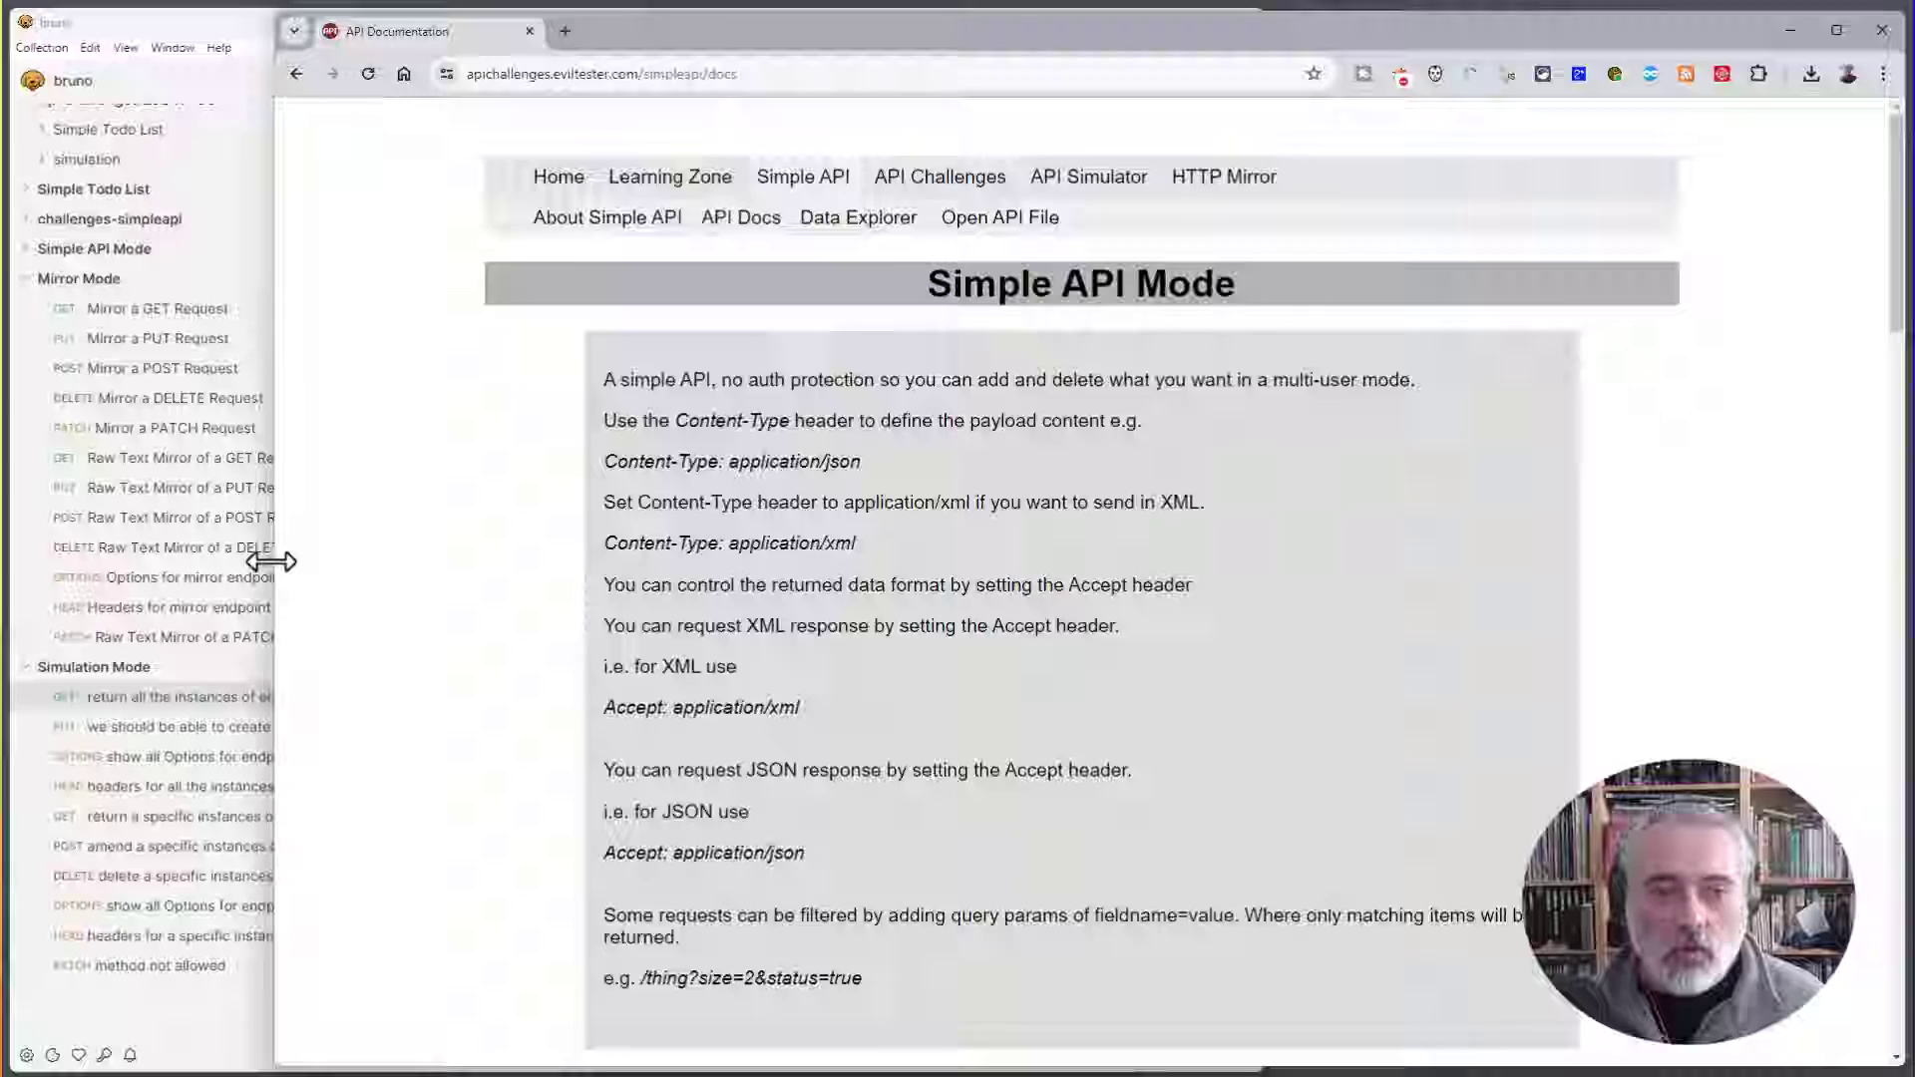
{"action": "left_click_drag", "start_coordinate": [271, 555], "coordinate": [898, 530]}
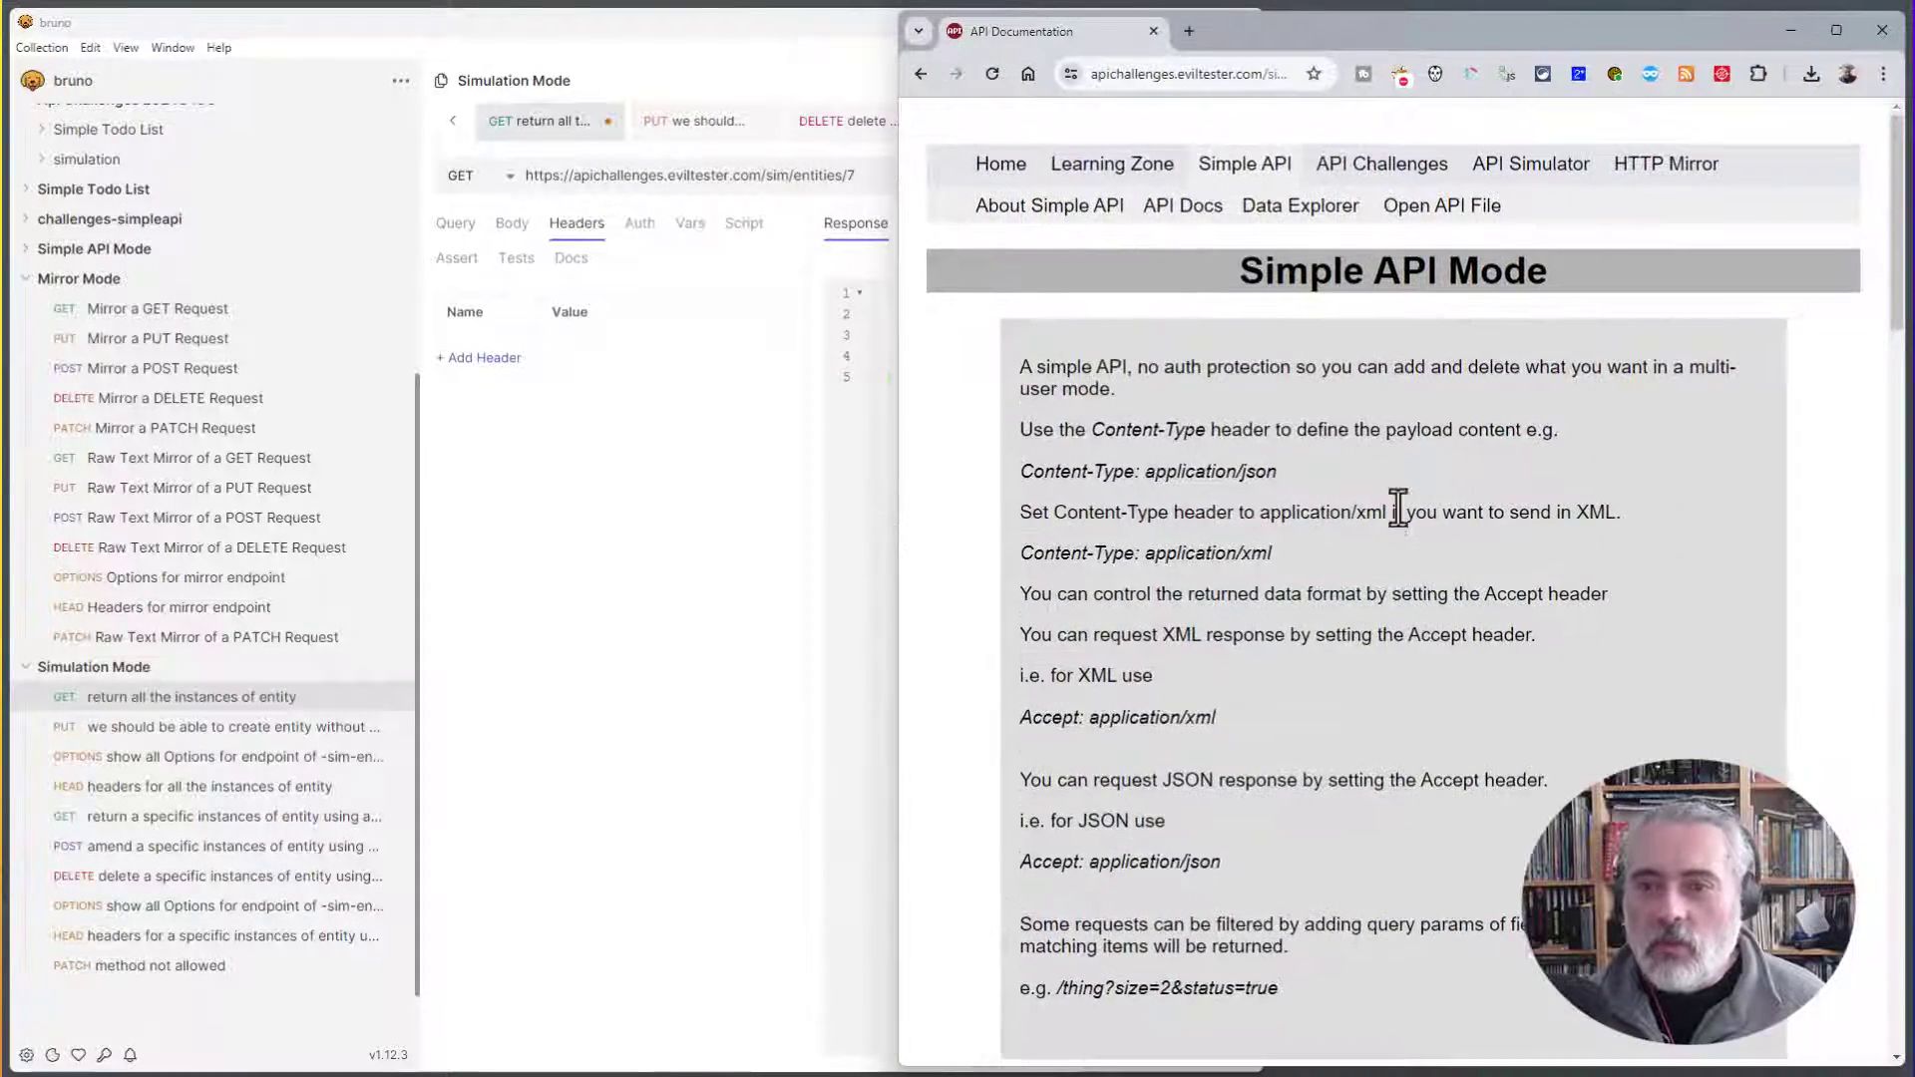
{"action": "scroll", "coordinate": [1397, 505], "scroll_direction": "down", "scroll_amount": 15}
{"action": "scroll", "coordinate": [1416, 513], "scroll_direction": "down", "scroll_amount": 5}
{"action": "scroll", "coordinate": [1409, 529], "scroll_direction": "up", "scroll_amount": 10}
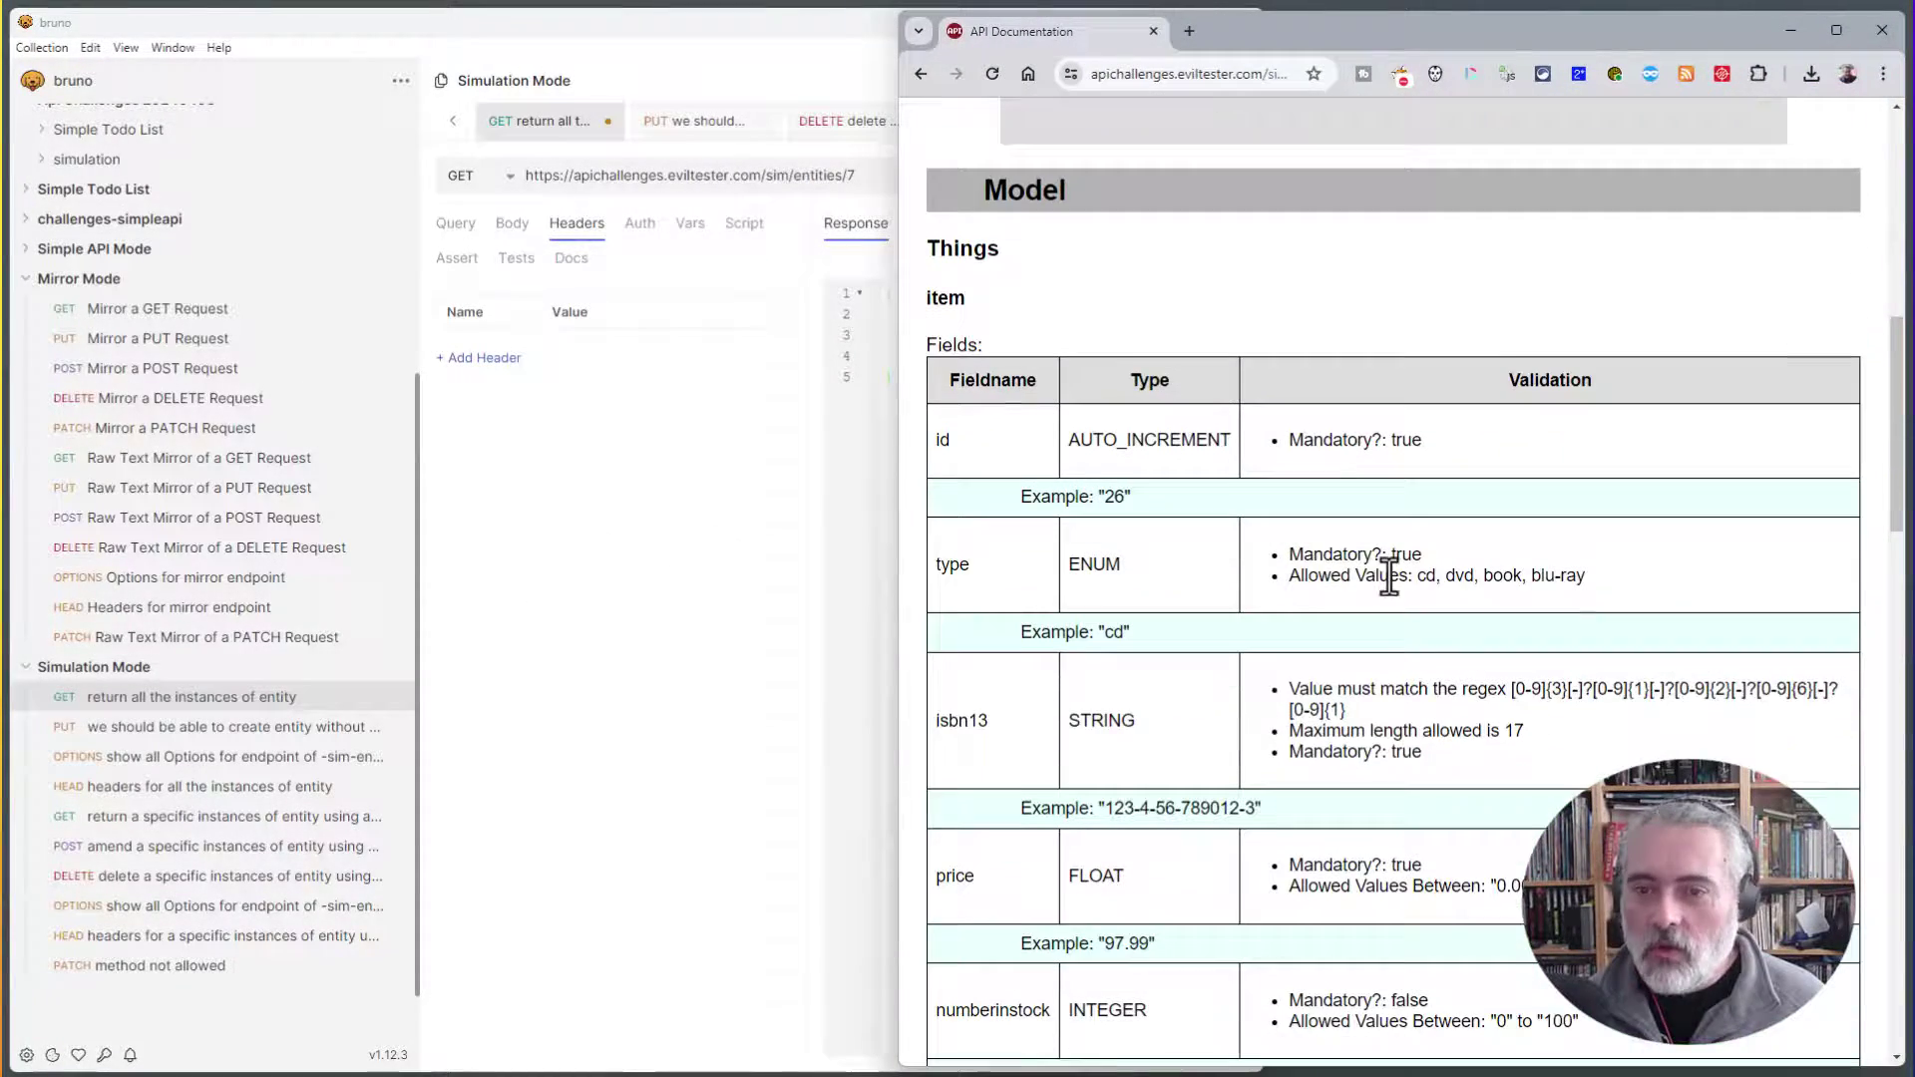
{"action": "scroll", "coordinate": [1359, 643], "scroll_direction": "down", "scroll_amount": 2}
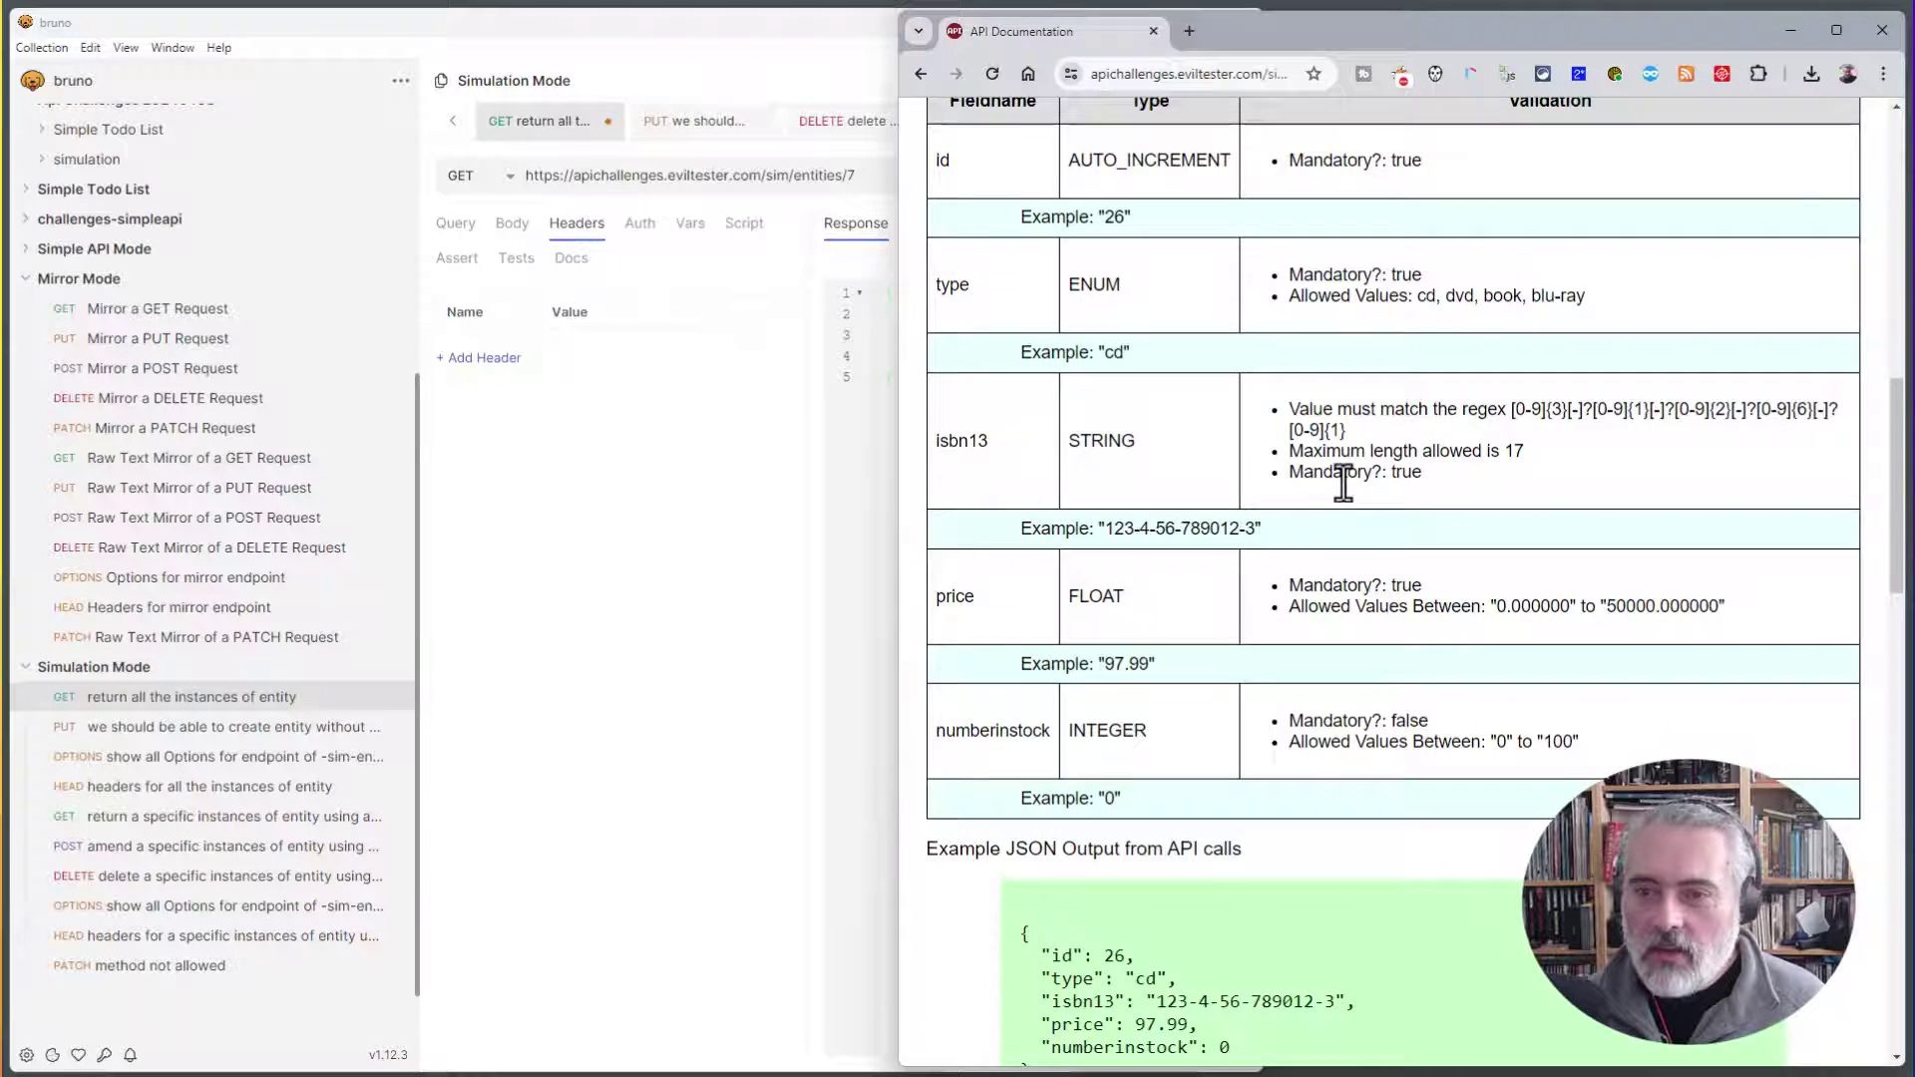
{"action": "scroll", "coordinate": [1337, 483], "scroll_direction": "down", "scroll_amount": 3}
{"action": "scroll", "coordinate": [1184, 596], "scroll_direction": "down", "scroll_amount": 12}
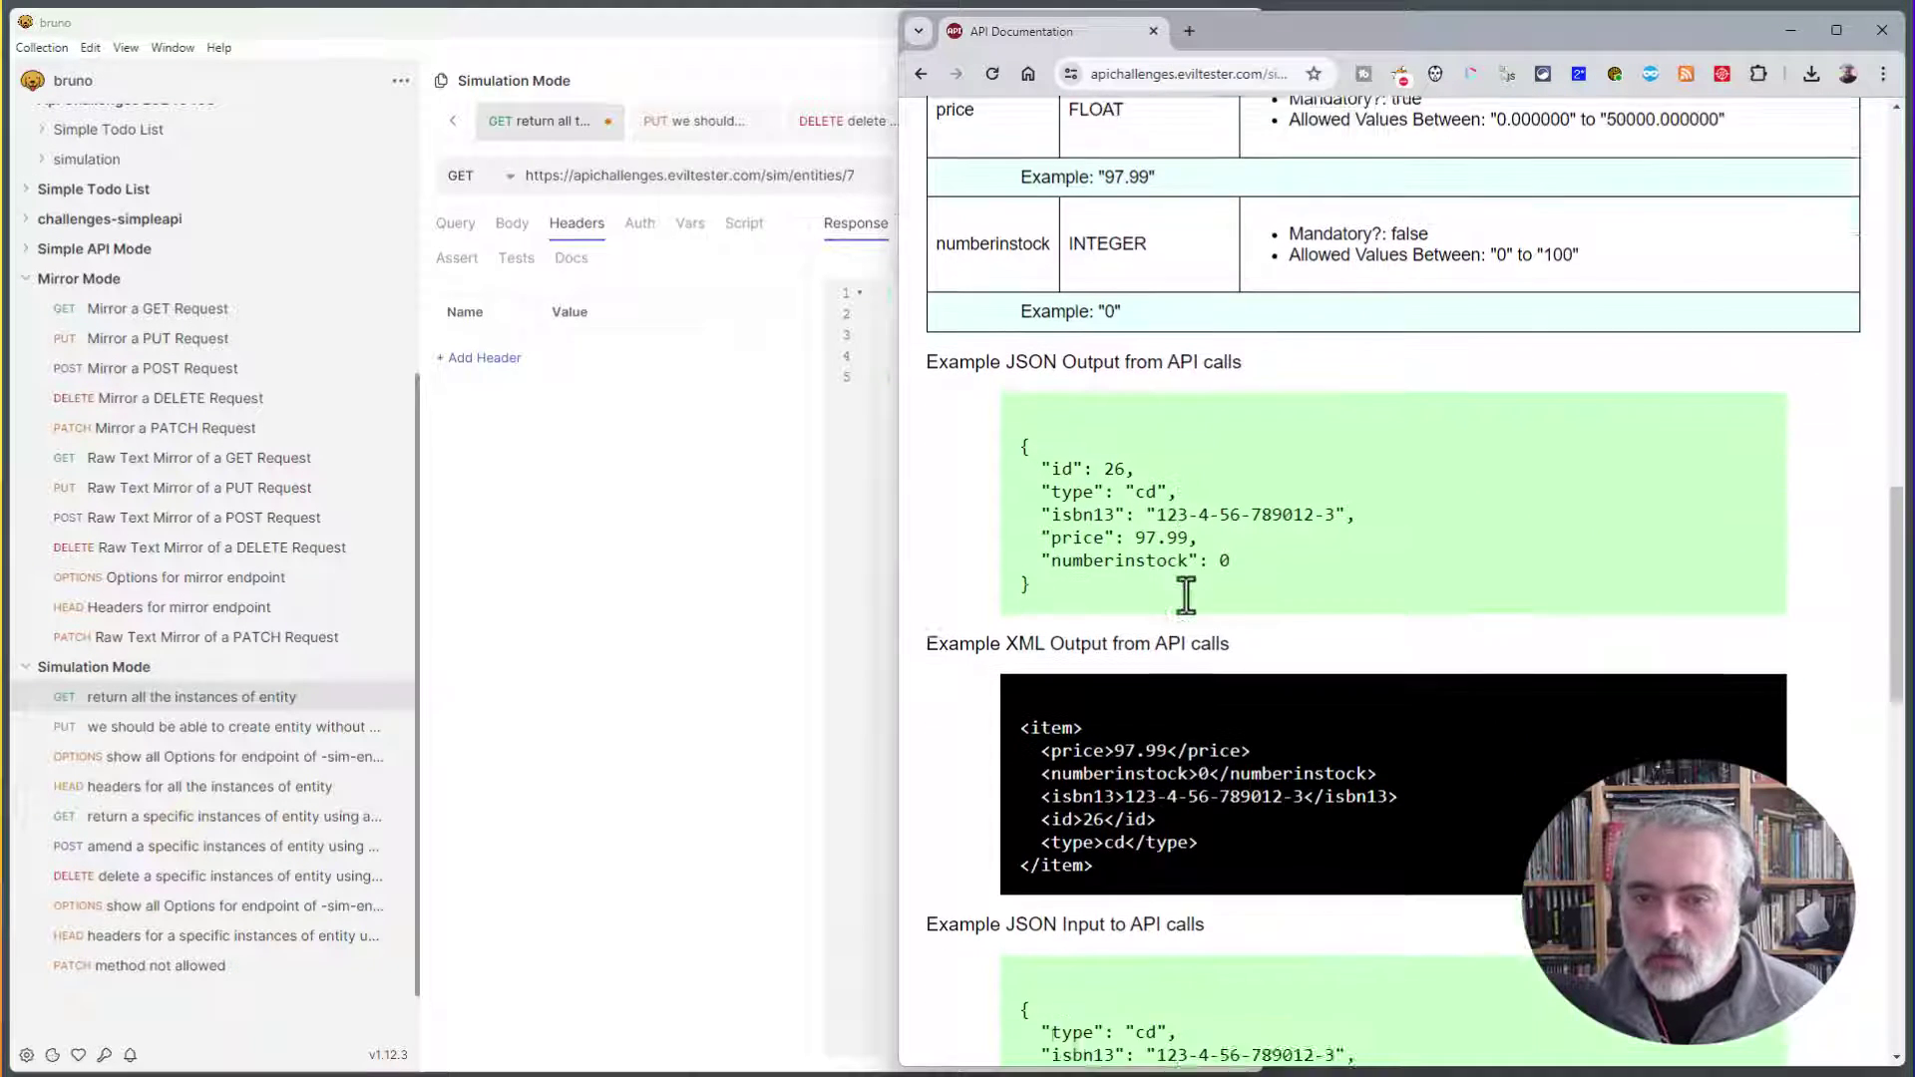
{"action": "scroll", "coordinate": [1285, 591], "scroll_direction": "down", "scroll_amount": 1}
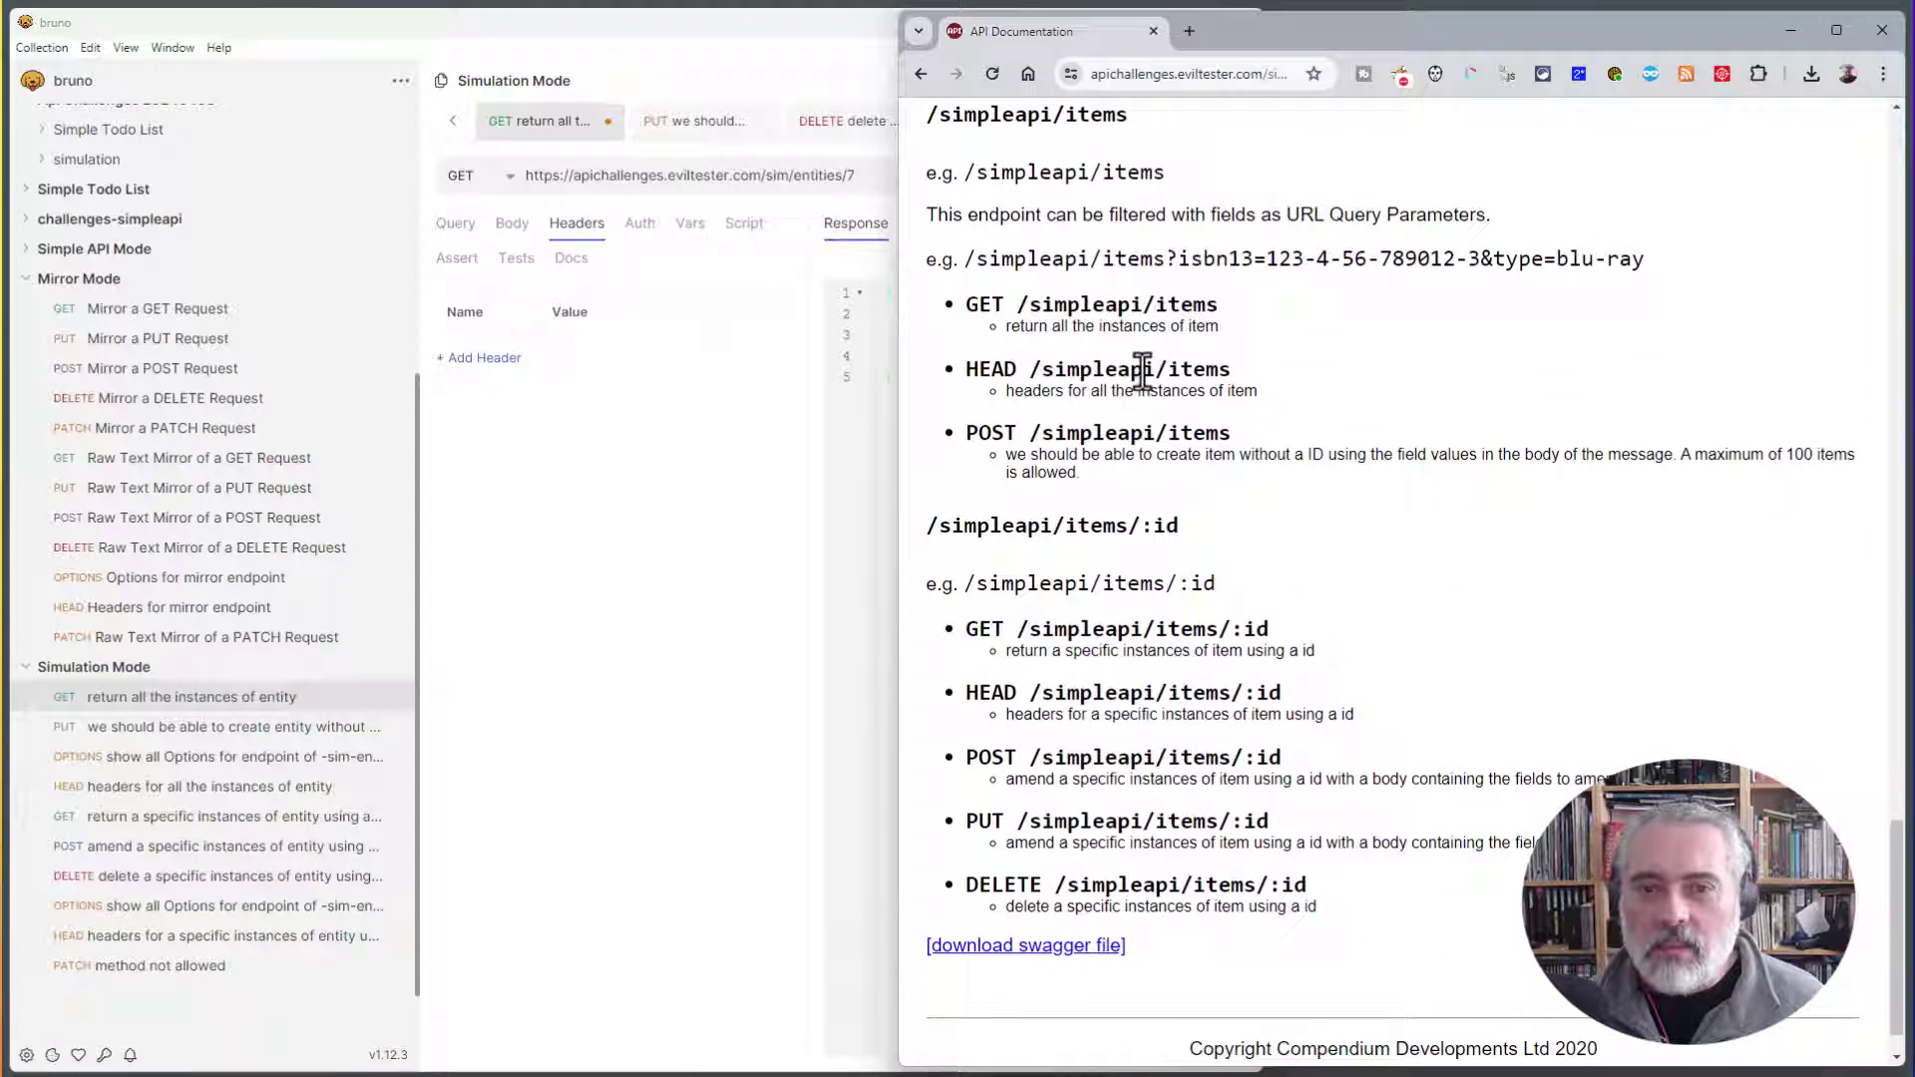
- Send GET /simpleapi/items from the 'return all the instances of item' request, dropping '/1'
{"action": "left_click", "coordinate": [27, 249]}
{"action": "left_click", "coordinate": [194, 283]}
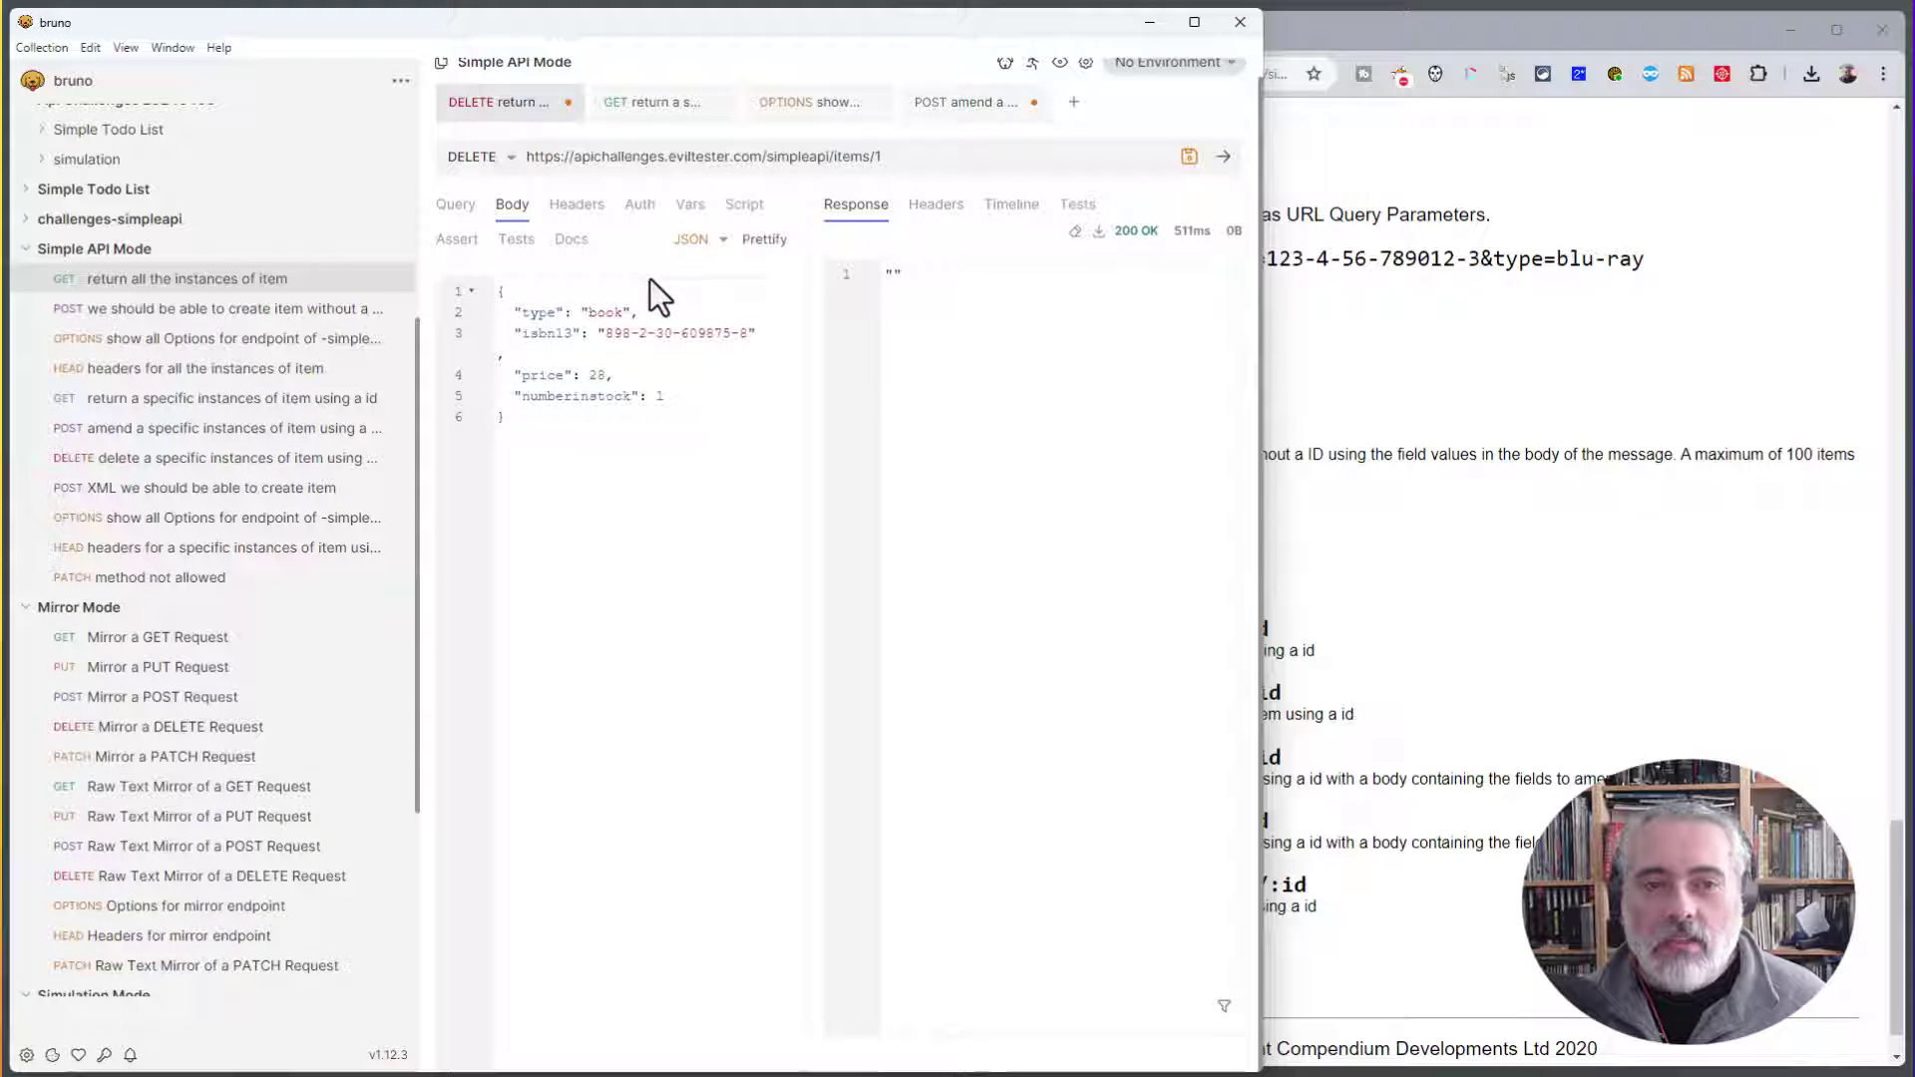
{"action": "left_click", "coordinate": [511, 159]}
{"action": "left_click", "coordinate": [511, 163]}
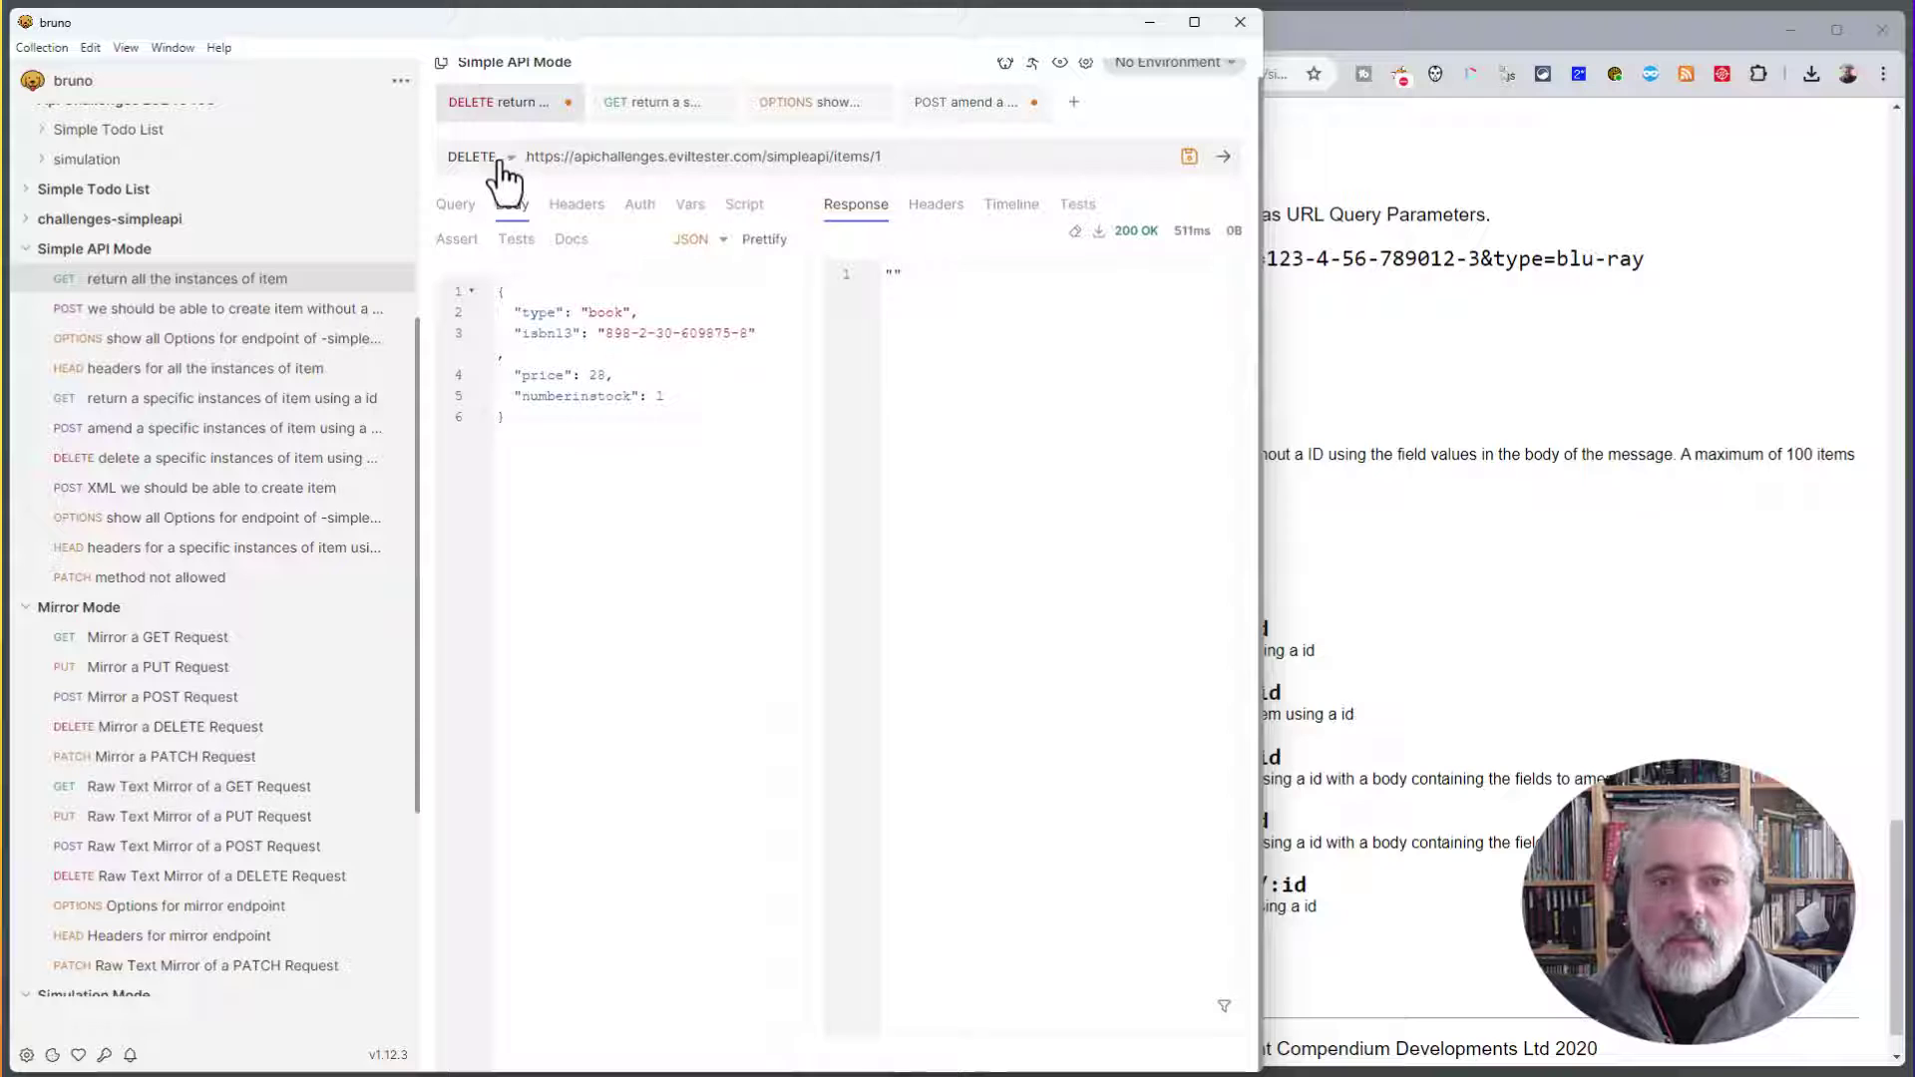
{"action": "left_click", "coordinate": [502, 161]}
{"action": "left_click", "coordinate": [487, 192]}
{"action": "left_click", "coordinate": [901, 157]}
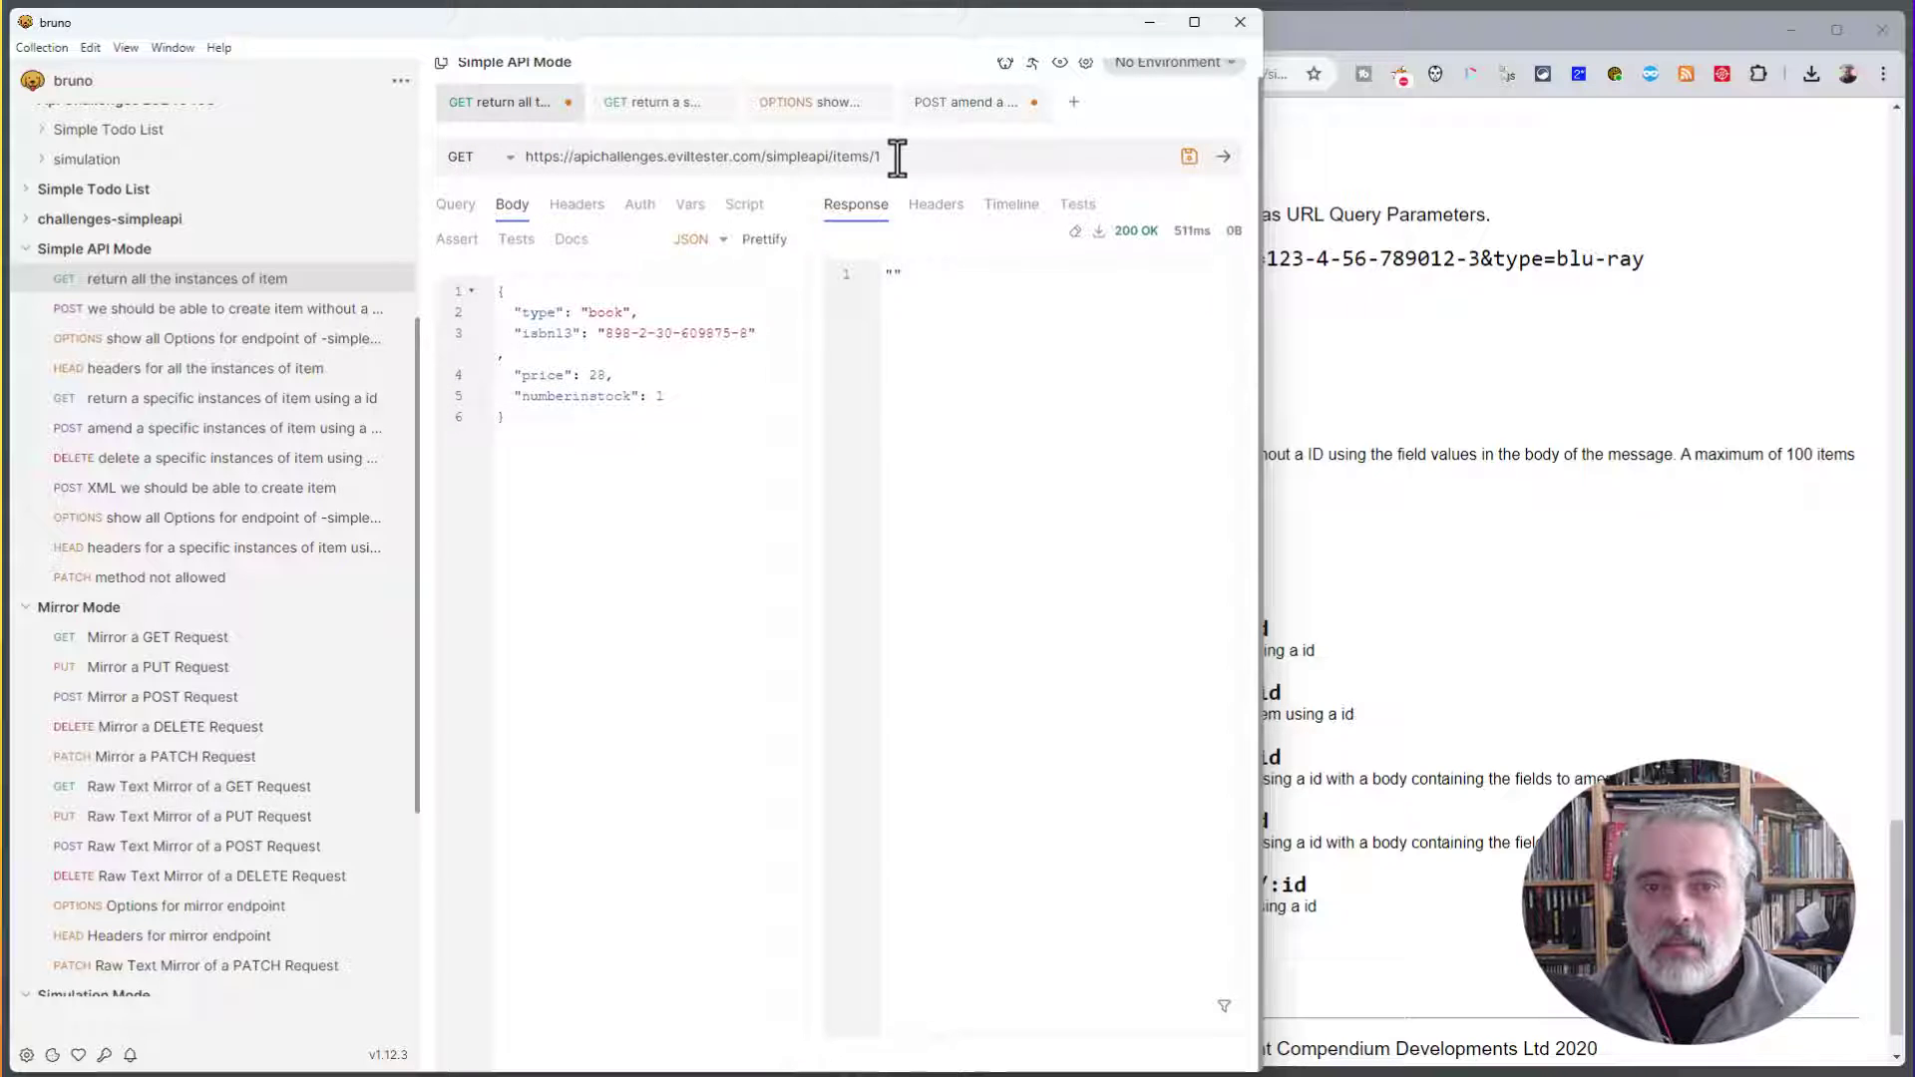
{"action": "key", "text": "BackSpace"}
{"action": "key", "text": "BackSpace"}
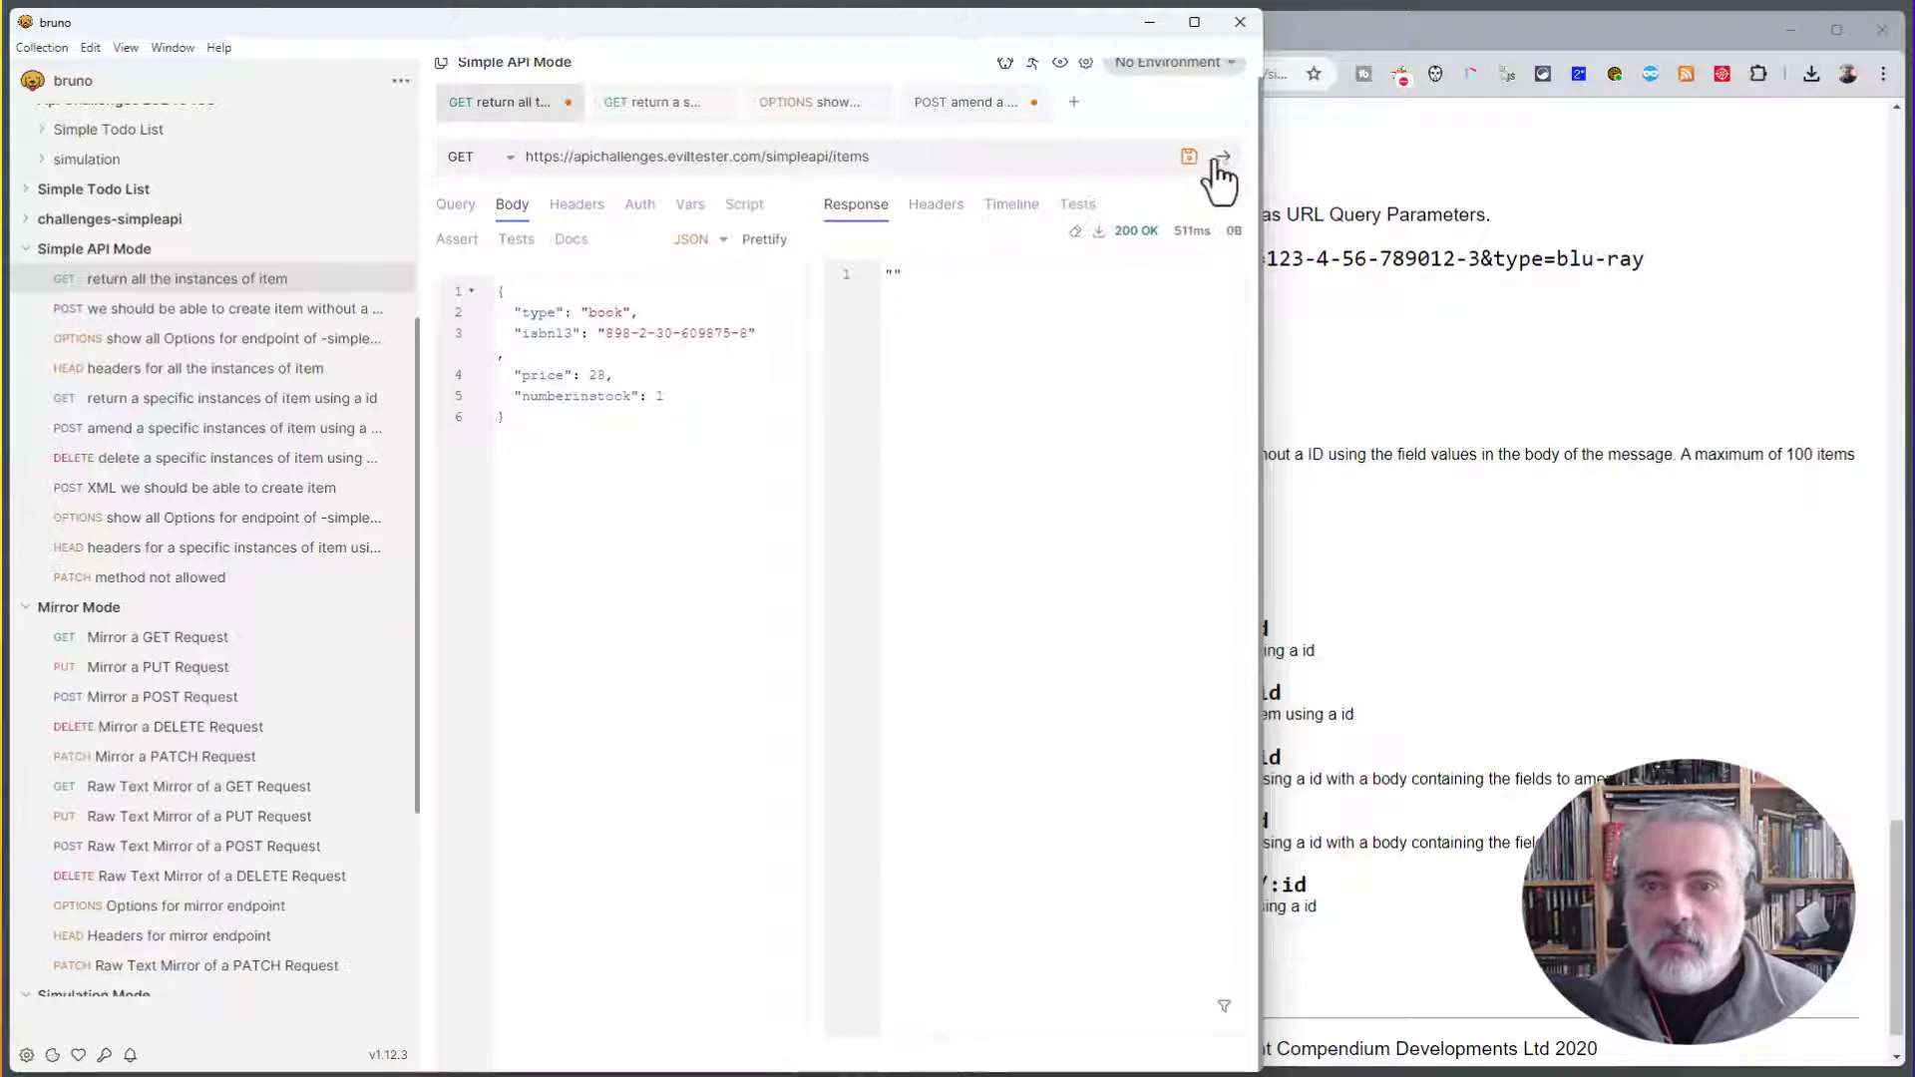
{"action": "left_click", "coordinate": [1223, 156]}
{"action": "scroll", "coordinate": [1008, 349], "scroll_direction": "up", "scroll_amount": 5}
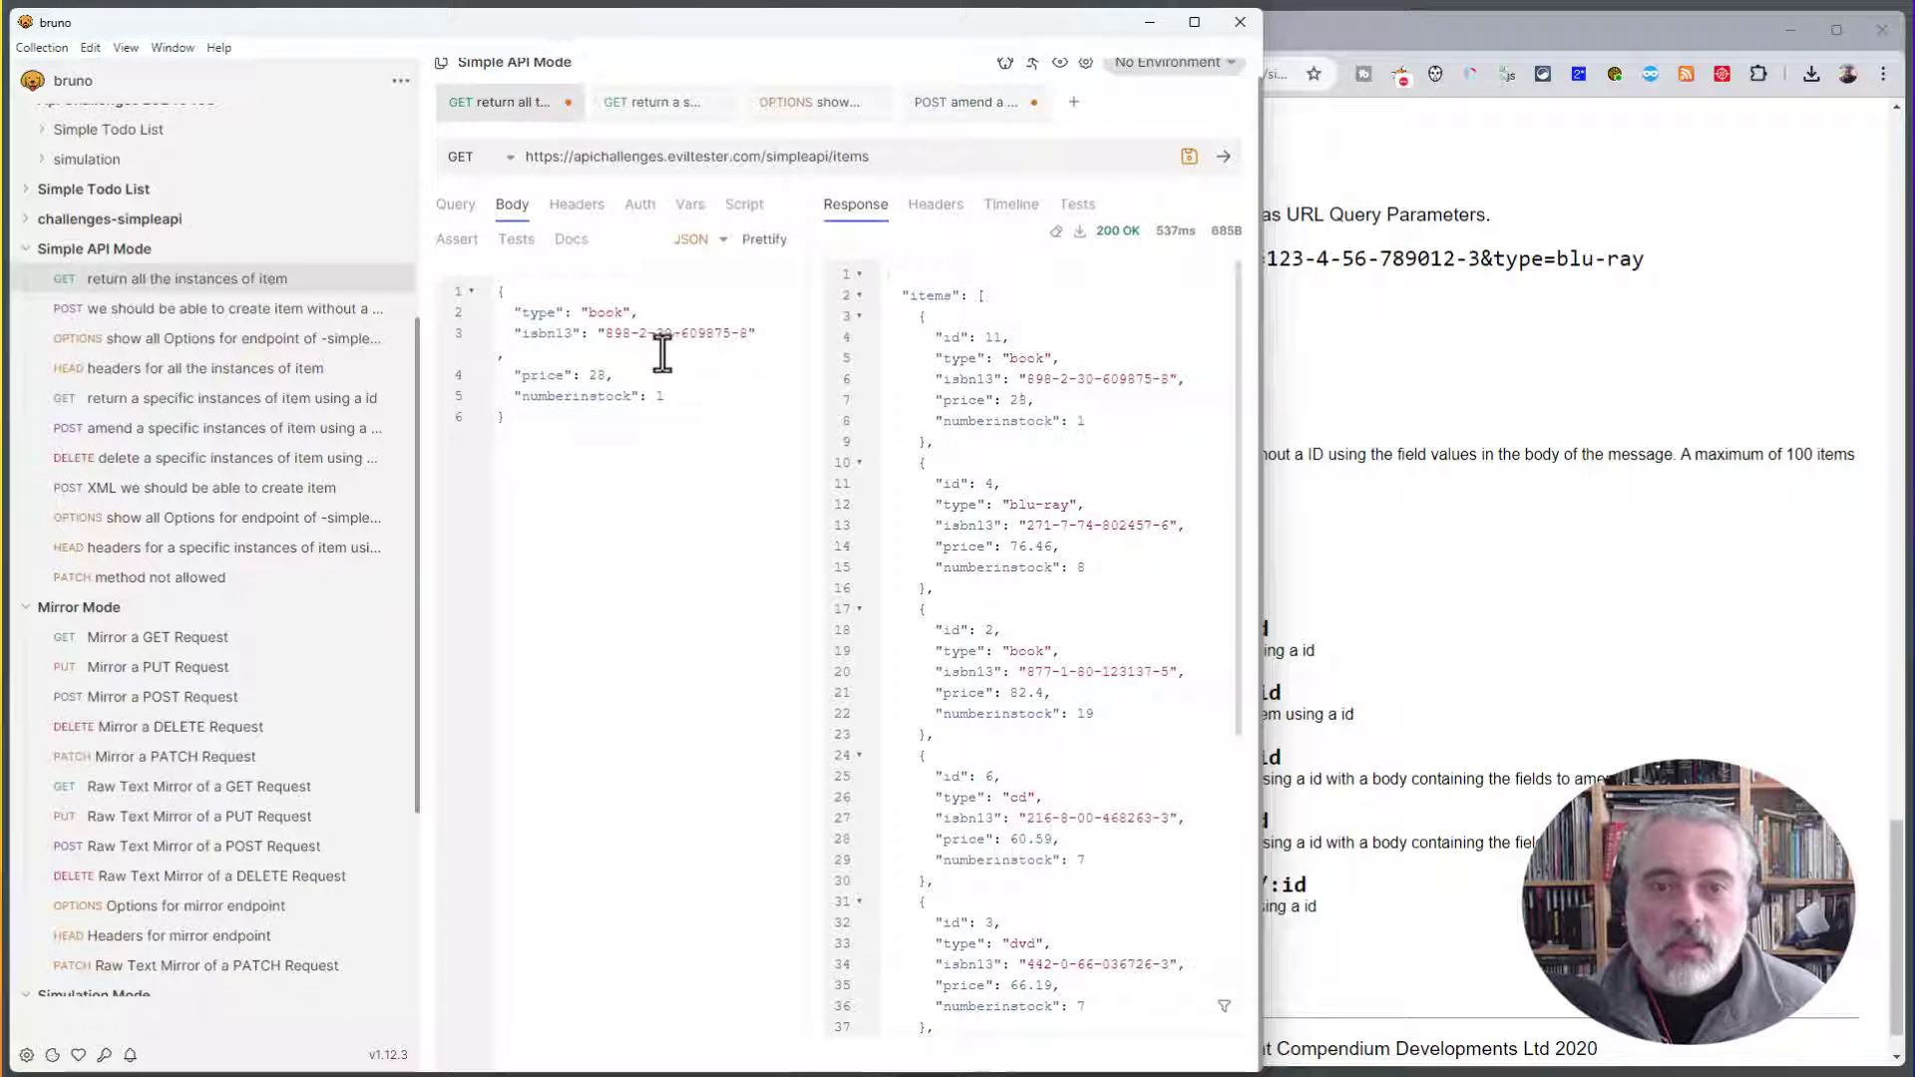
- POST a new item with type 'cd' to /simpleapi/items, which returns a 400 error
{"action": "left_click", "coordinate": [482, 165]}
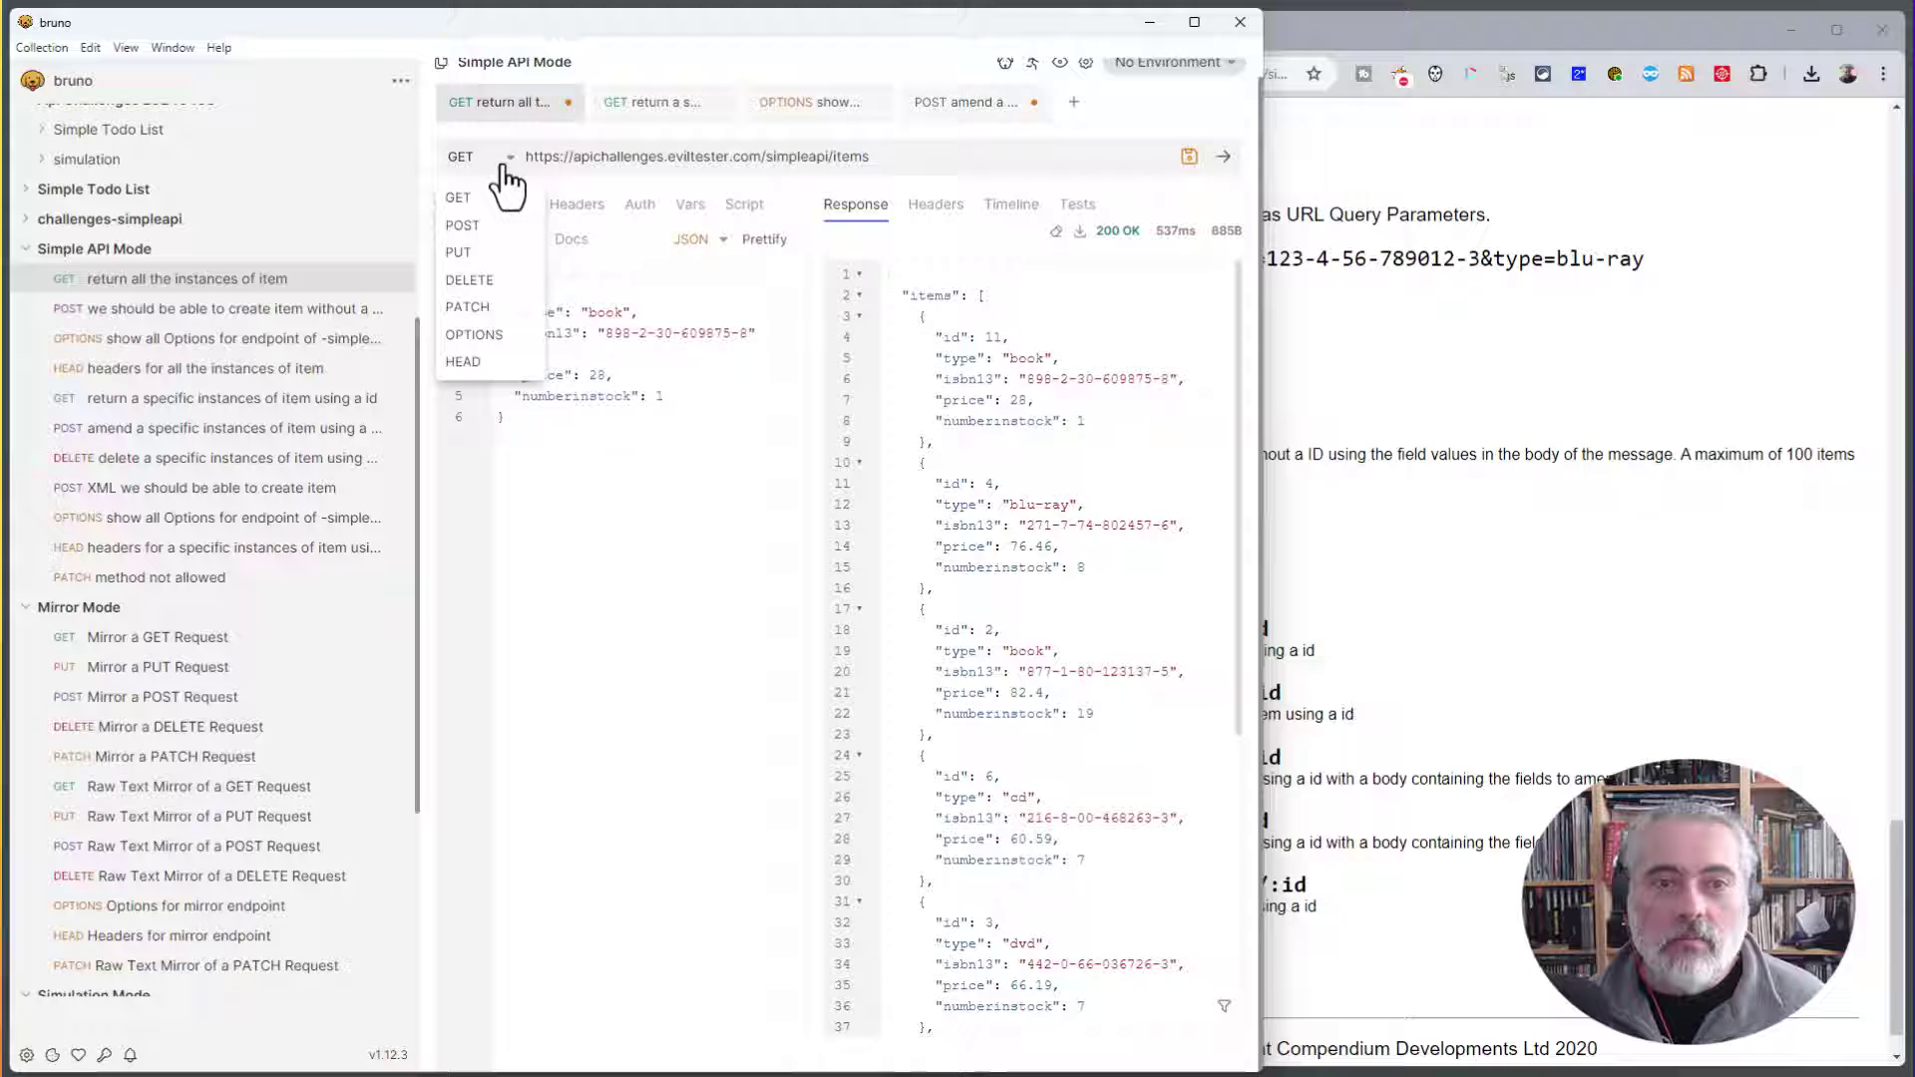
{"action": "left_click", "coordinate": [489, 224]}
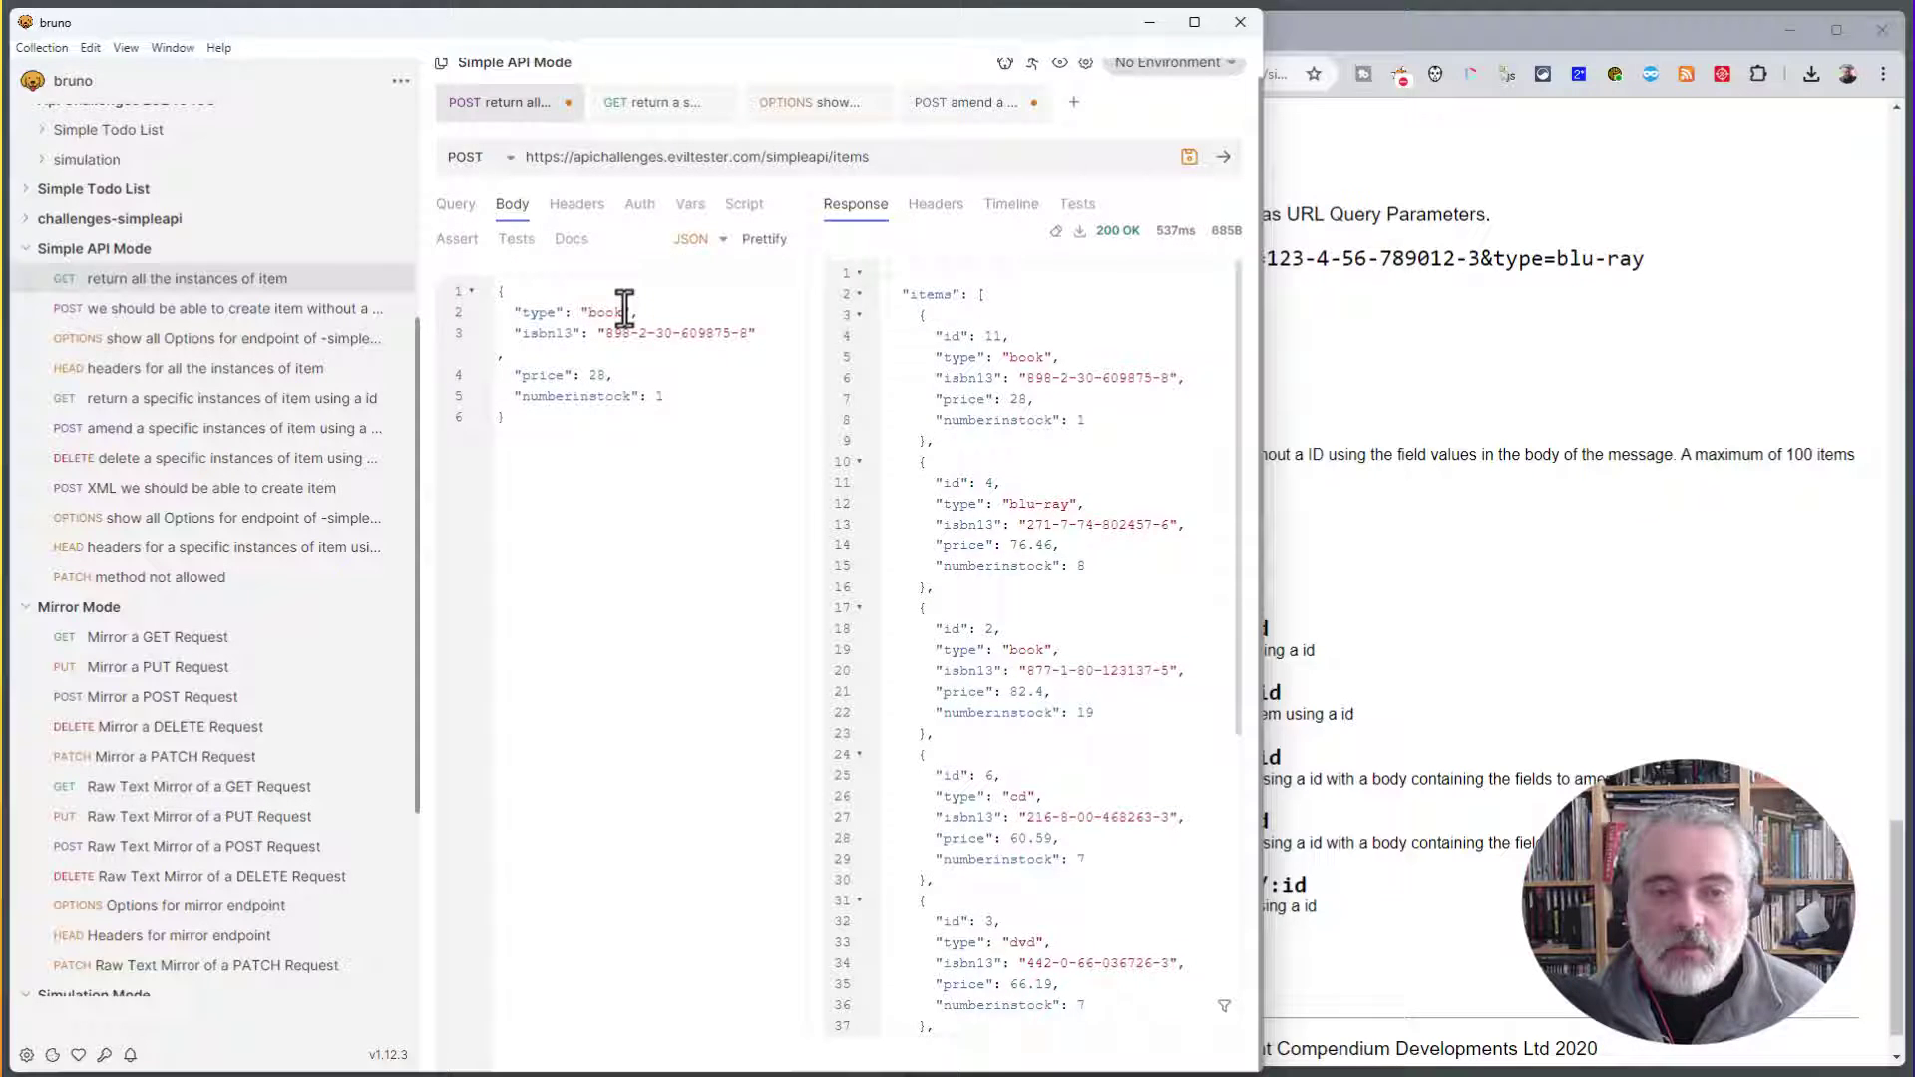
{"action": "key", "text": "BackSpace"}
{"action": "key", "text": "BackSpace"}
{"action": "type", "text": "cd"}
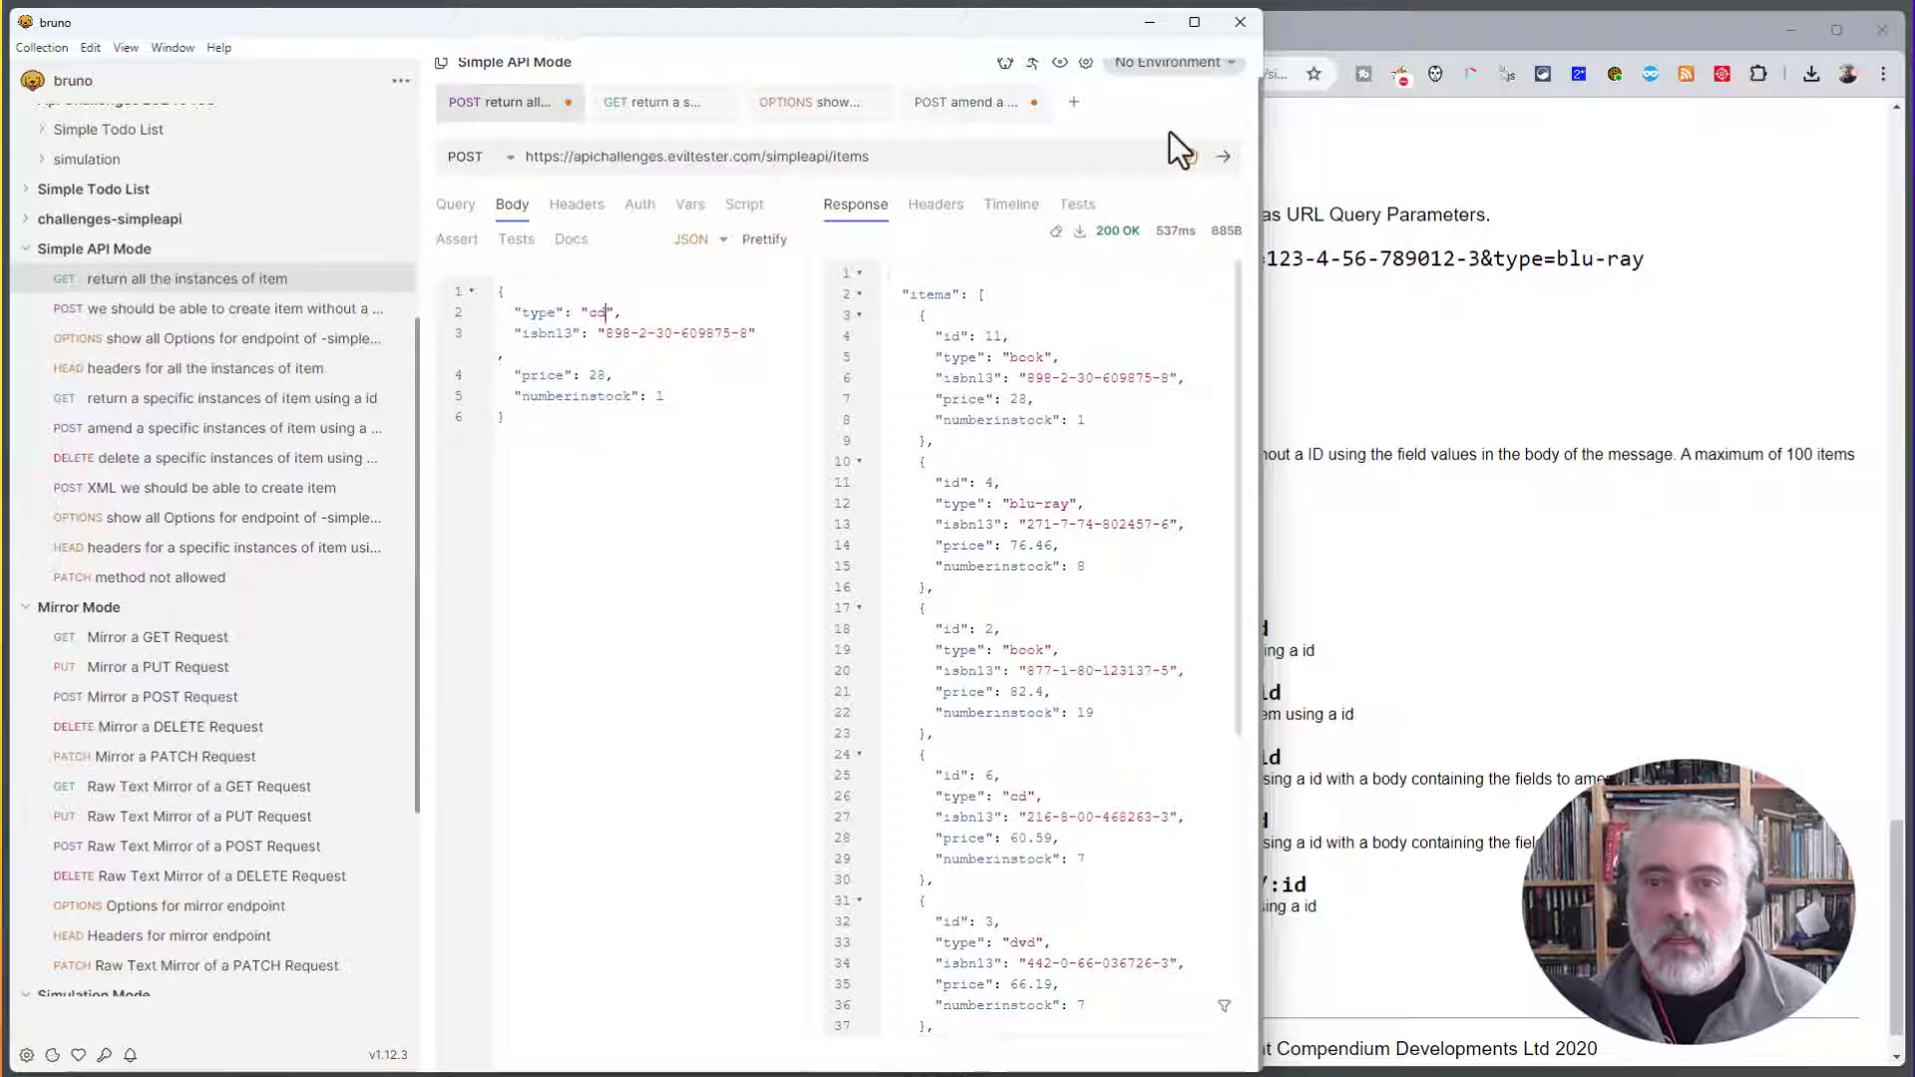
{"action": "left_click", "coordinate": [1222, 158]}
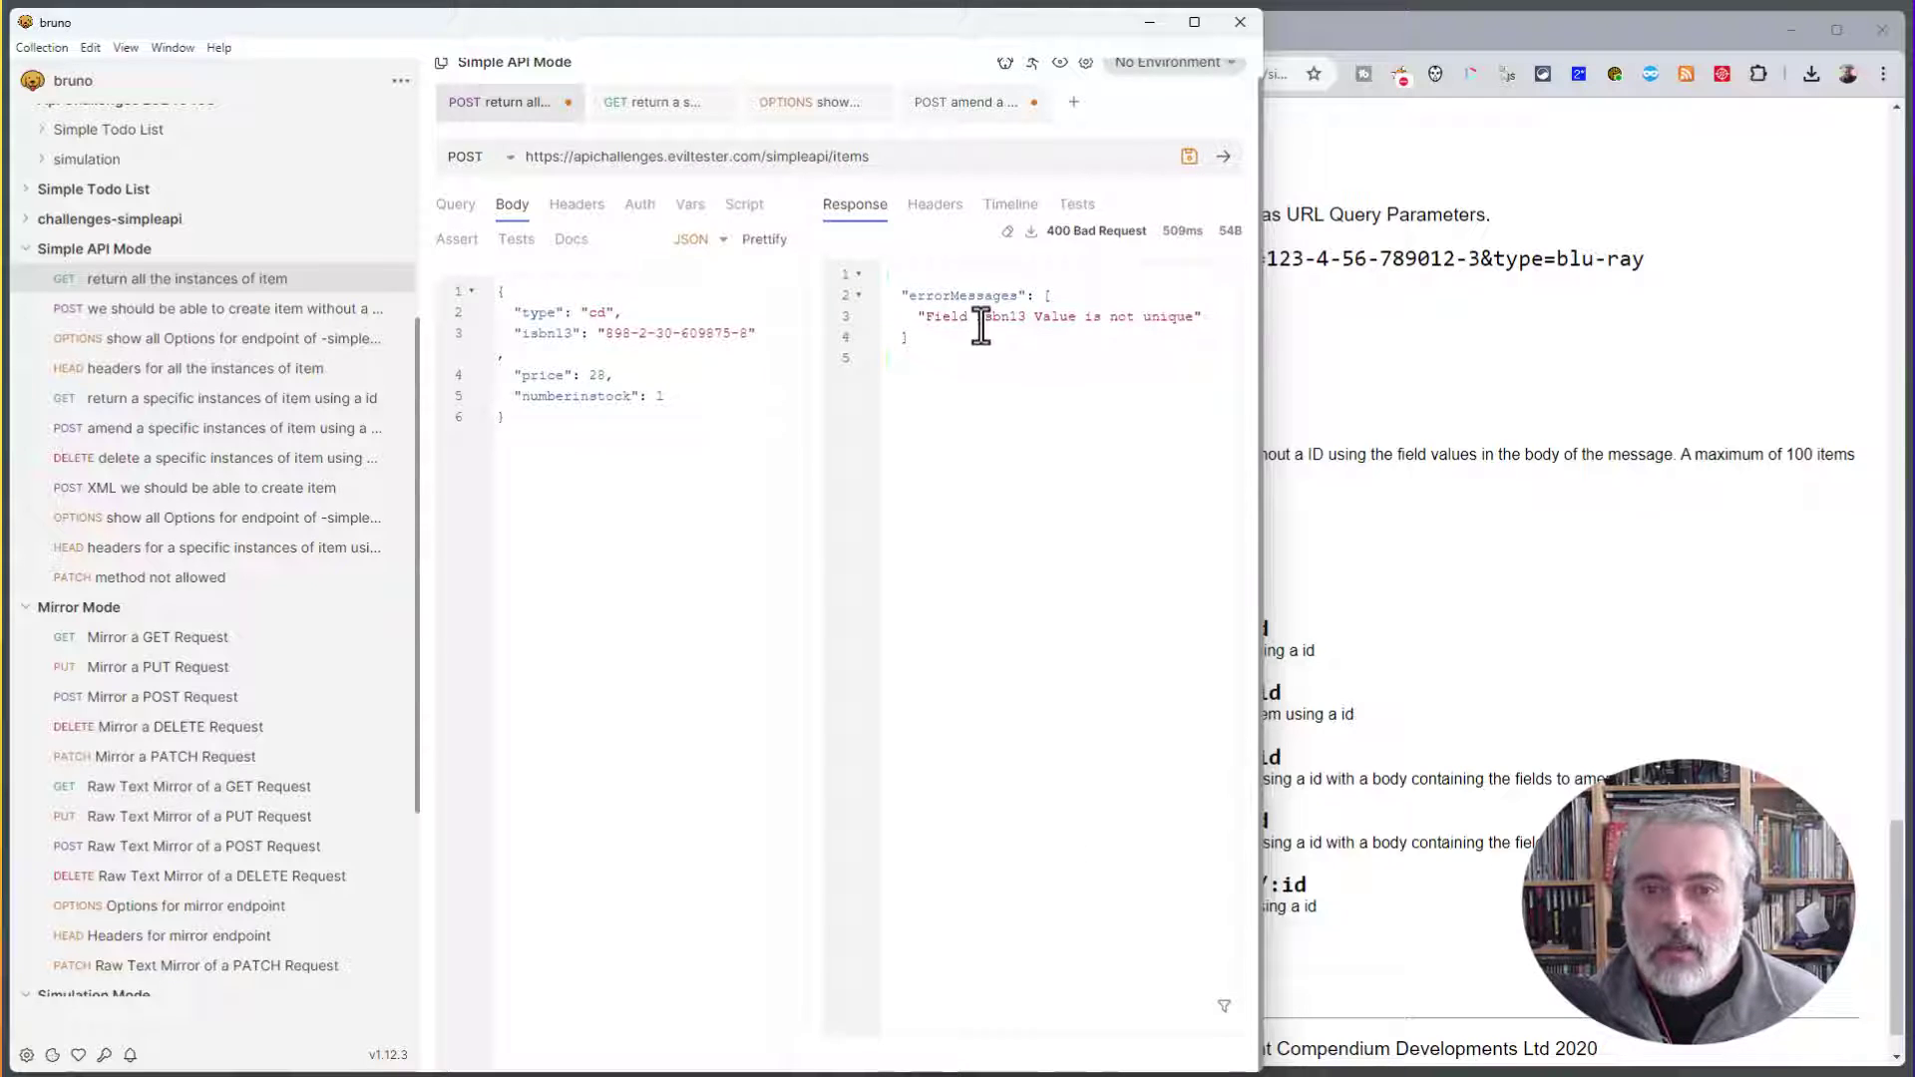
- Change the isbn13's first digit to 7 and resend, creating item id 13
{"action": "left_click", "coordinate": [656, 336]}
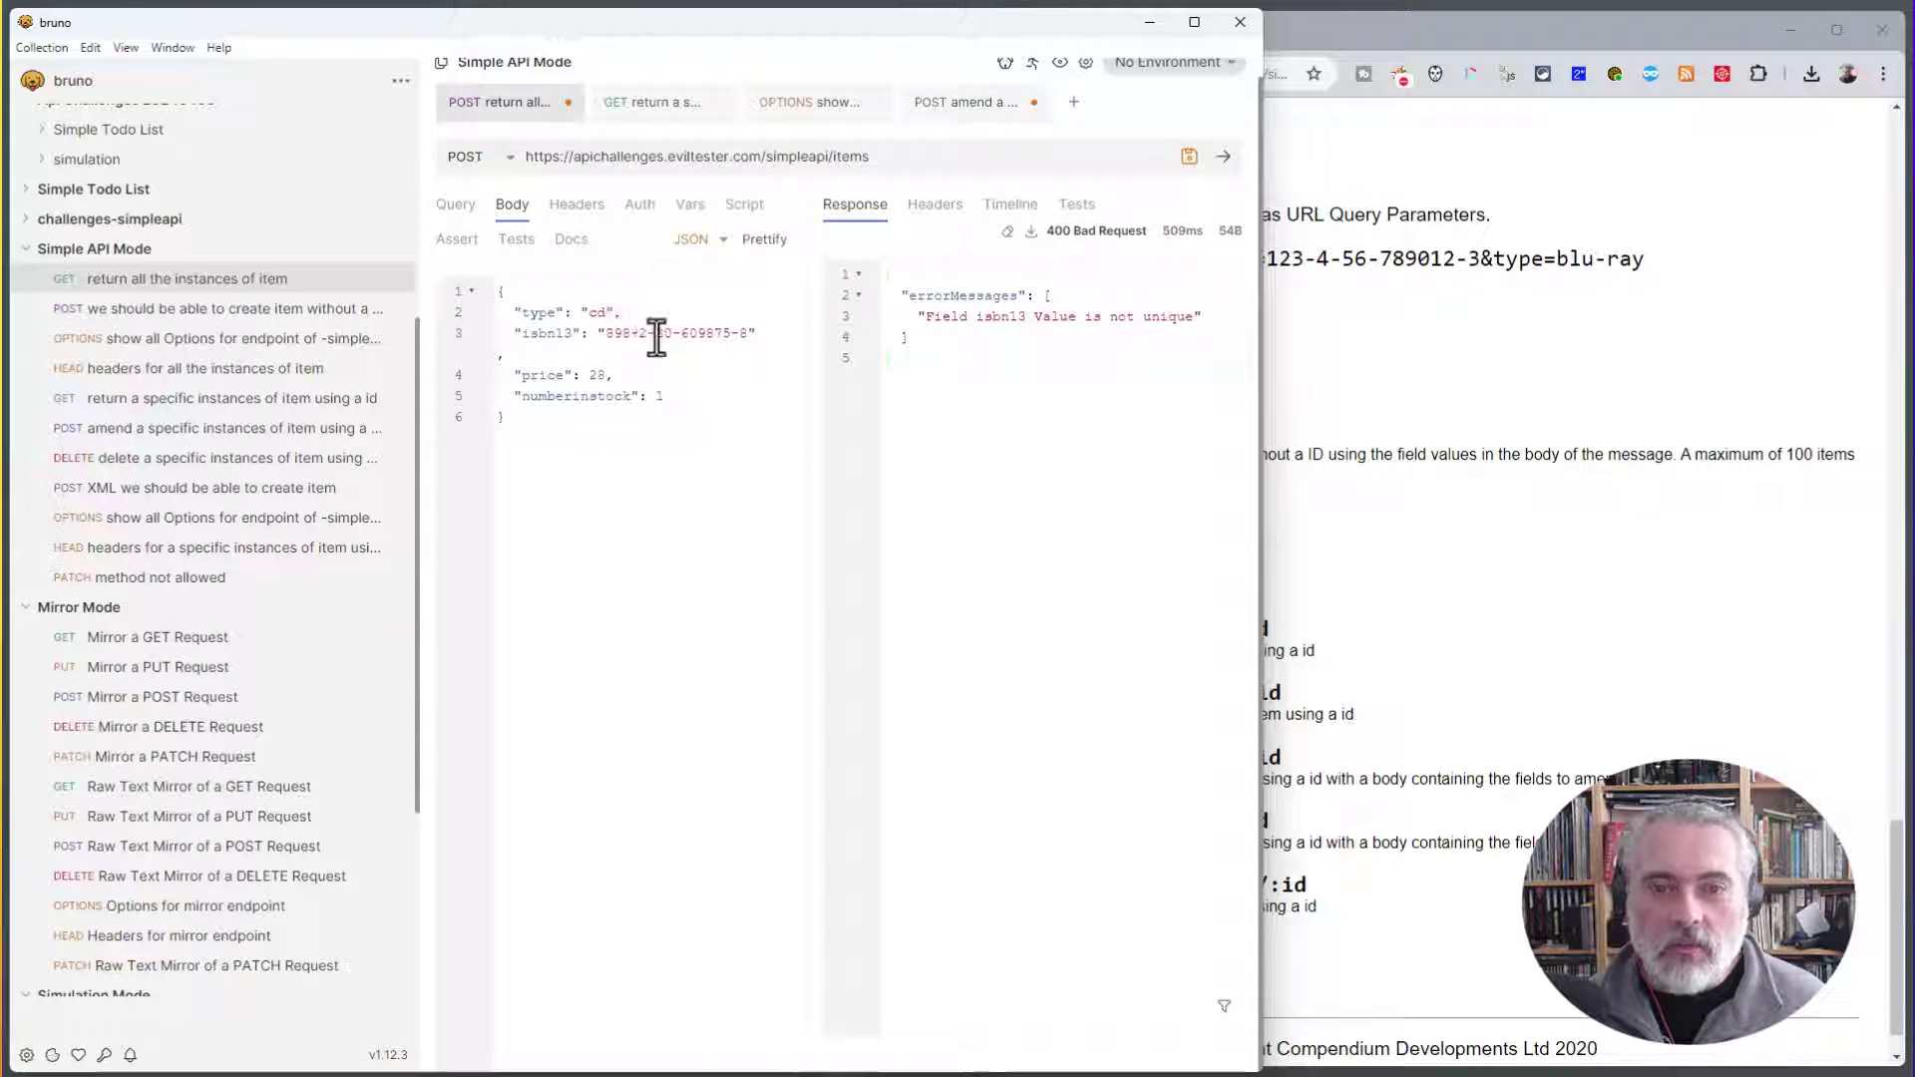
{"action": "key", "text": "BackSpace"}
{"action": "type", "text": "7"}
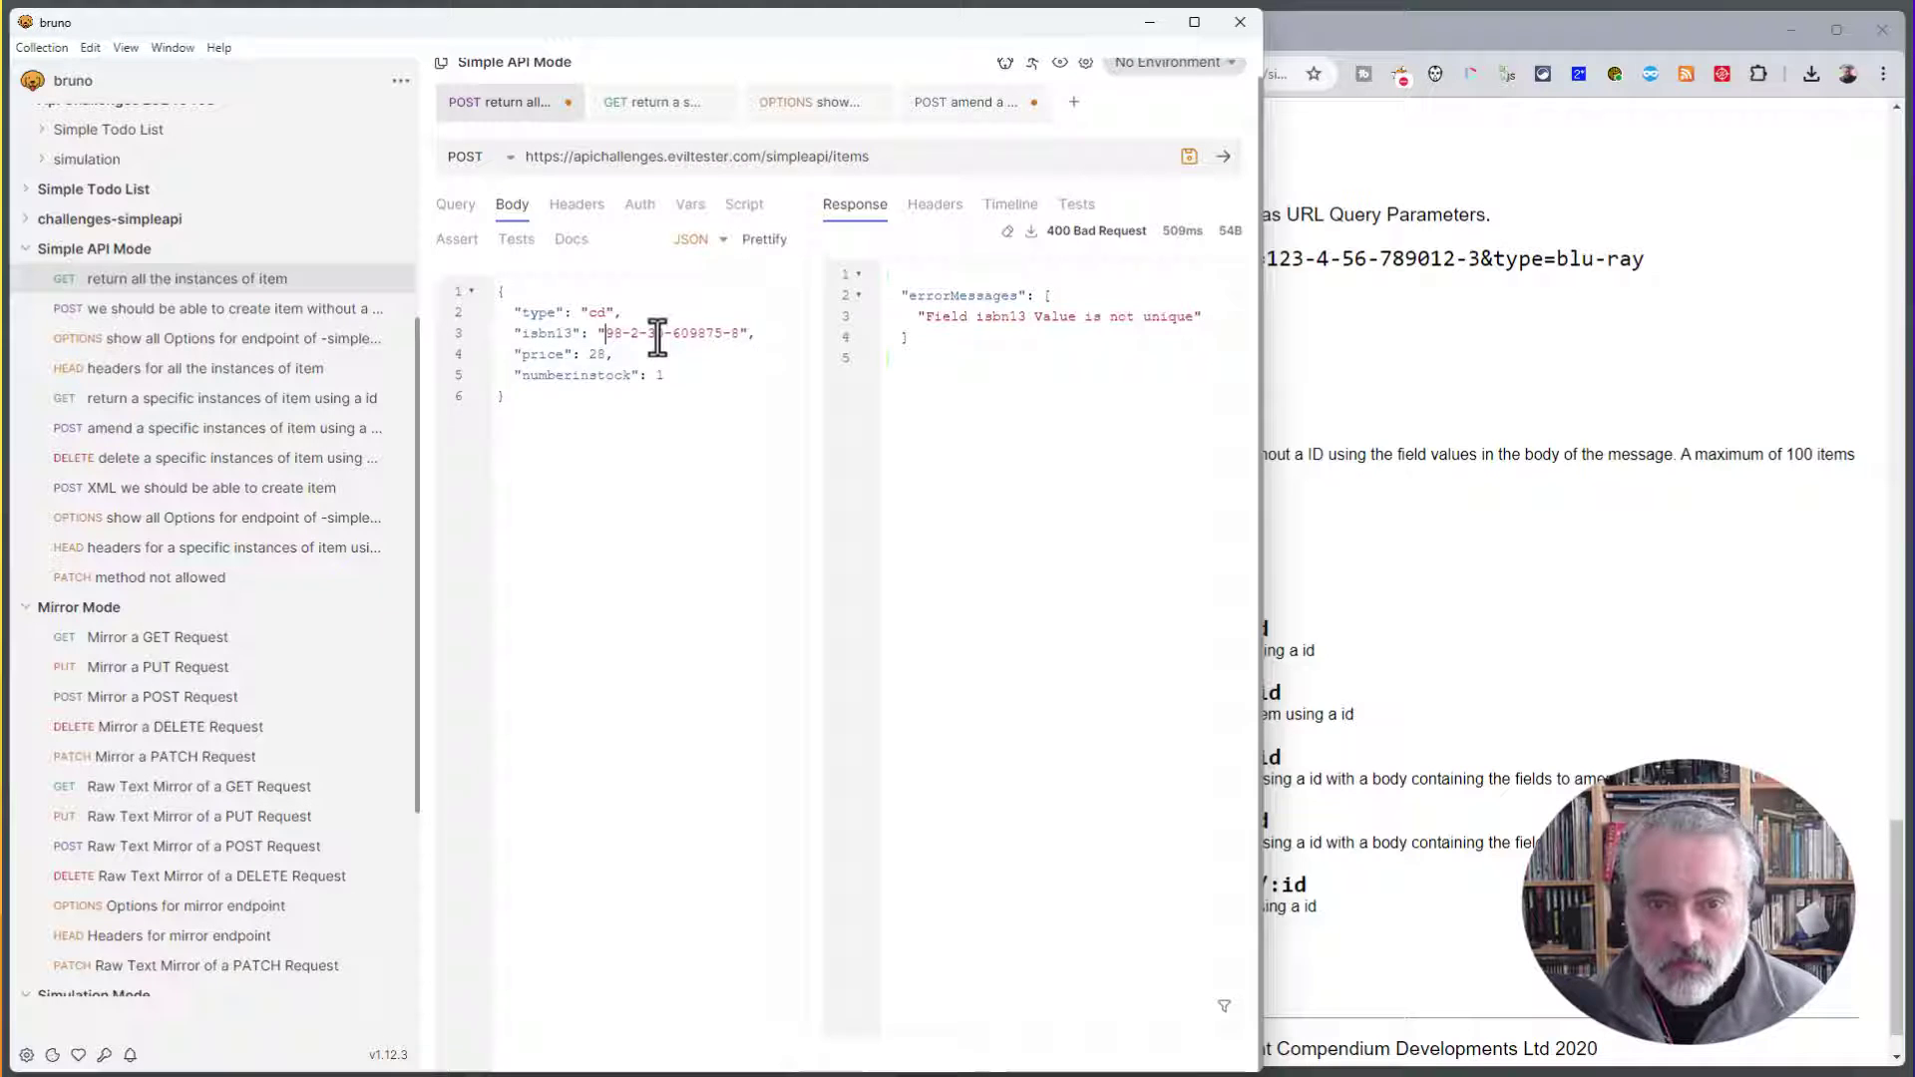
{"action": "left_click", "coordinate": [1225, 160]}
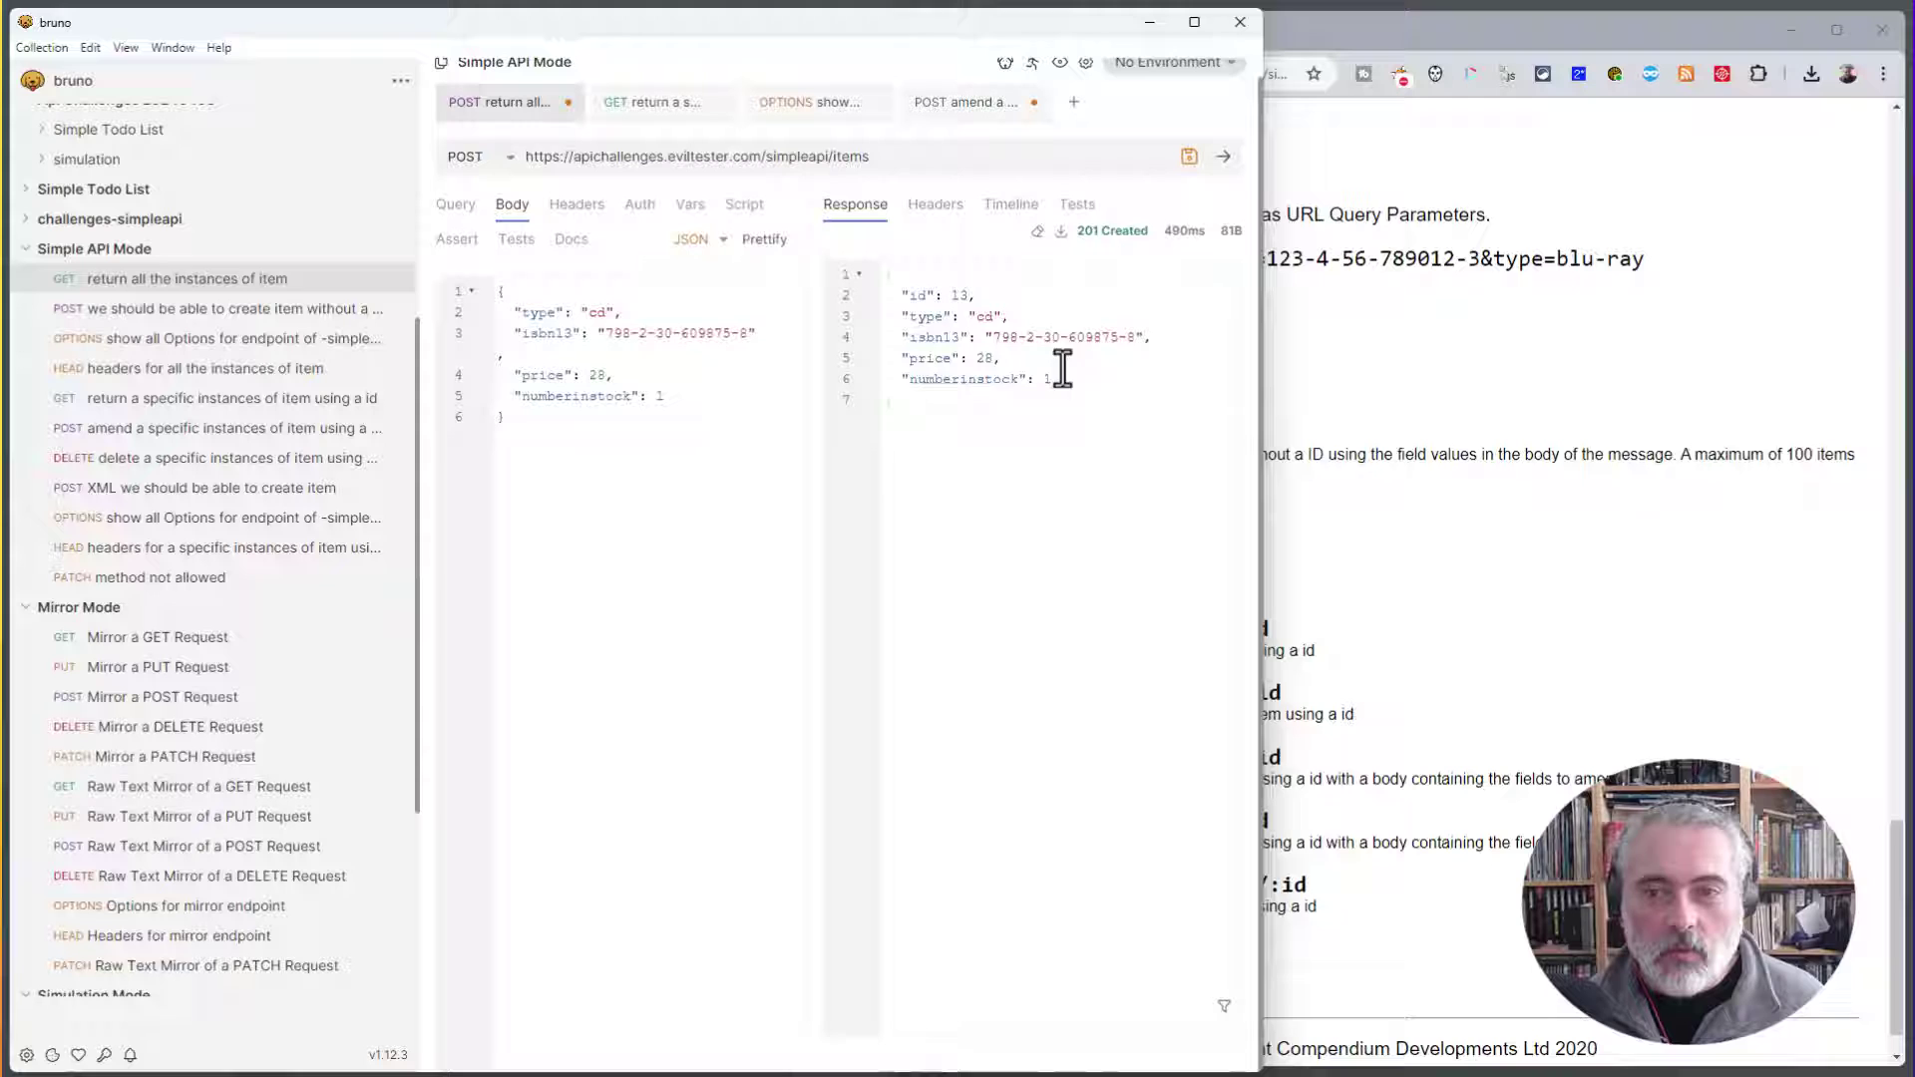
{"action": "left_click", "coordinate": [1331, 399]}
{"action": "scroll", "coordinate": [1333, 389], "scroll_direction": "up", "scroll_amount": 8}
{"action": "scroll", "coordinate": [1296, 349], "scroll_direction": "up", "scroll_amount": 20}
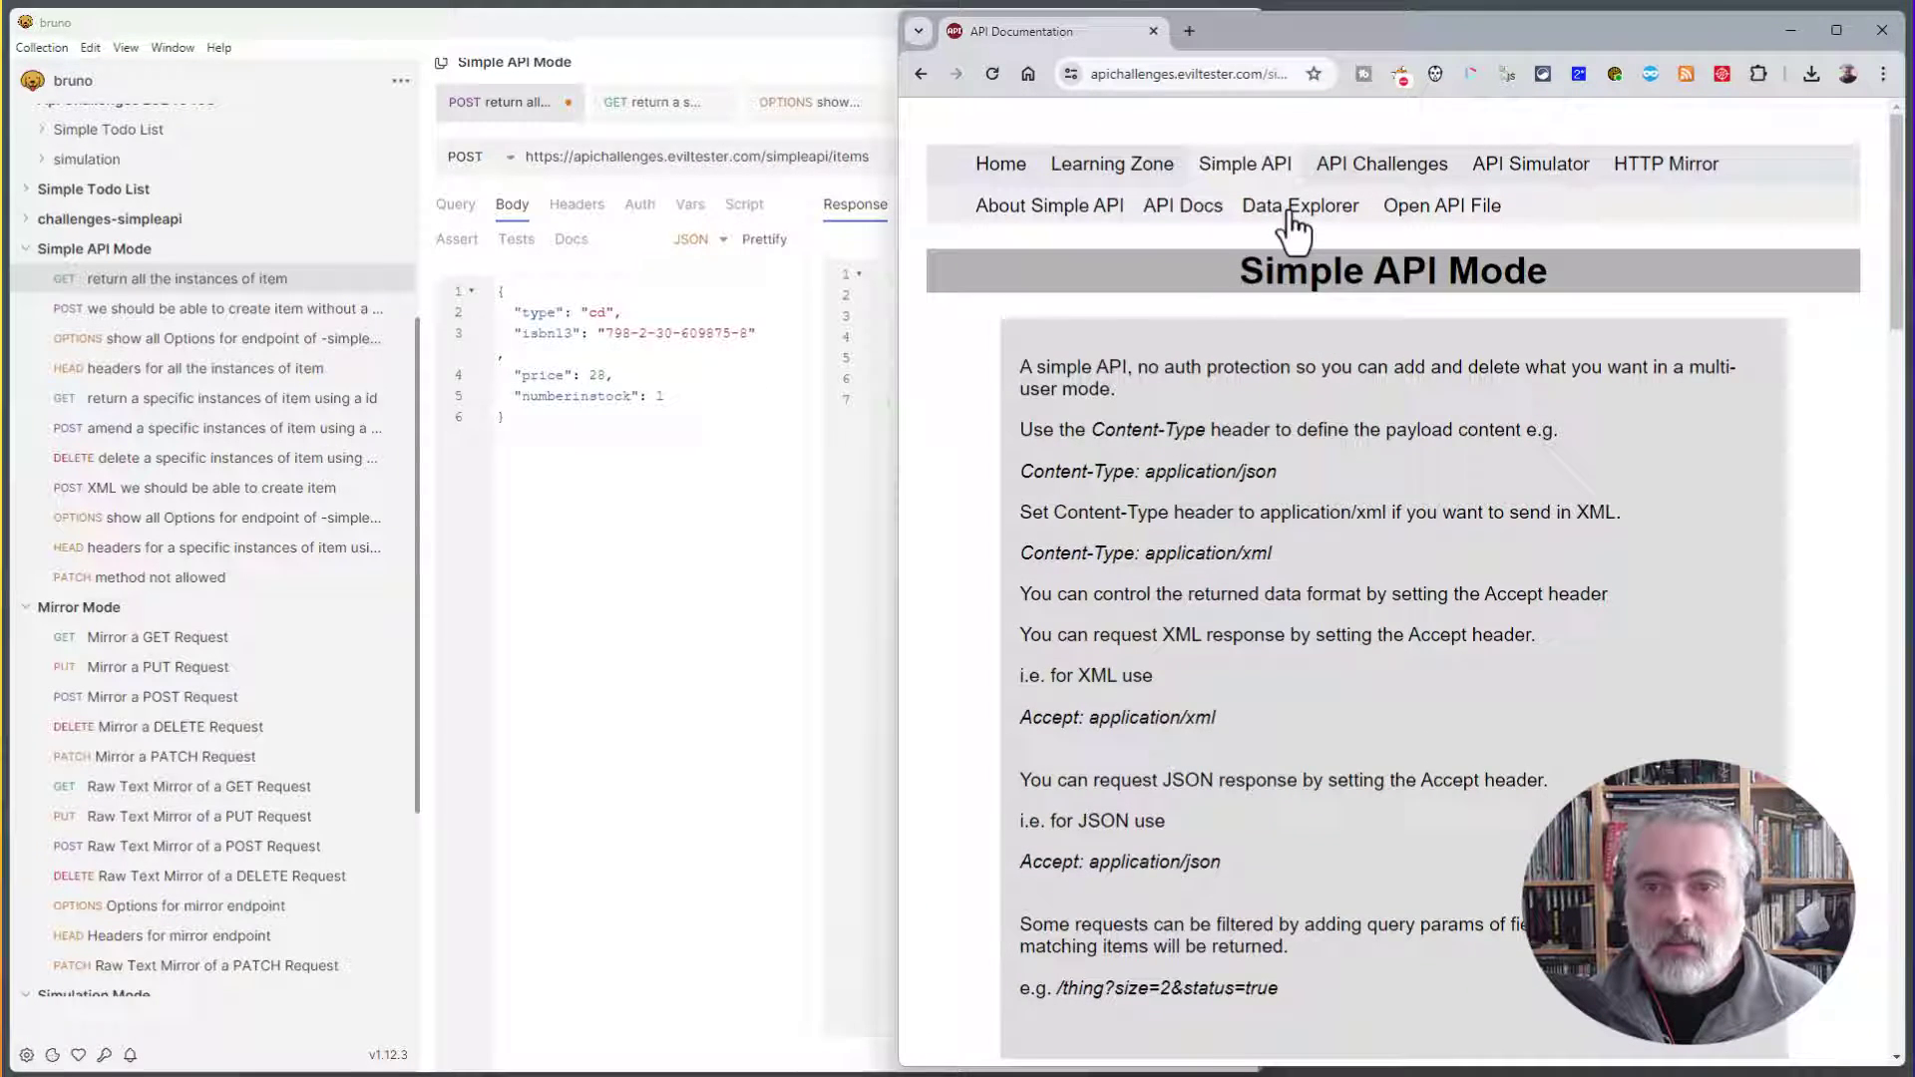
- Open the Data Explorer's item Instances table showing the new cd item id 13
{"action": "left_click", "coordinate": [1295, 217]}
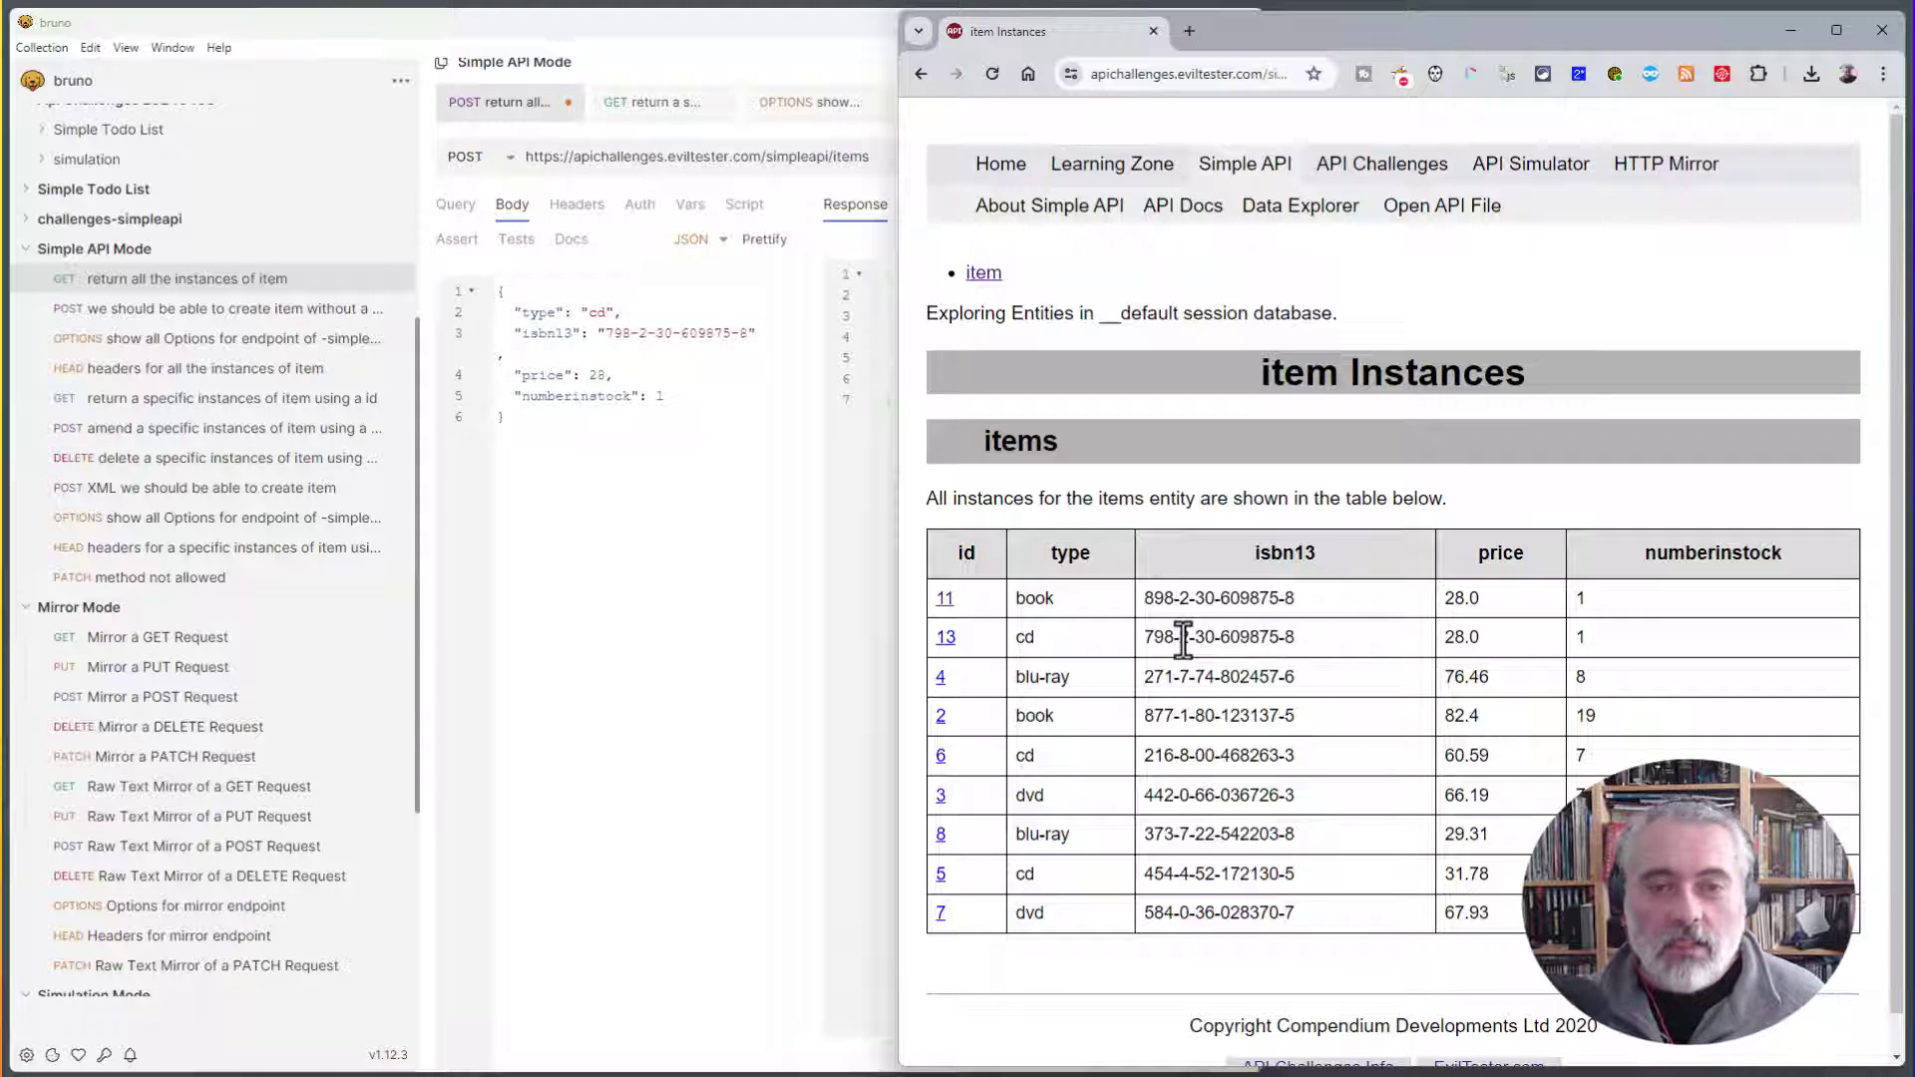
{"action": "left_click", "coordinate": [696, 554]}
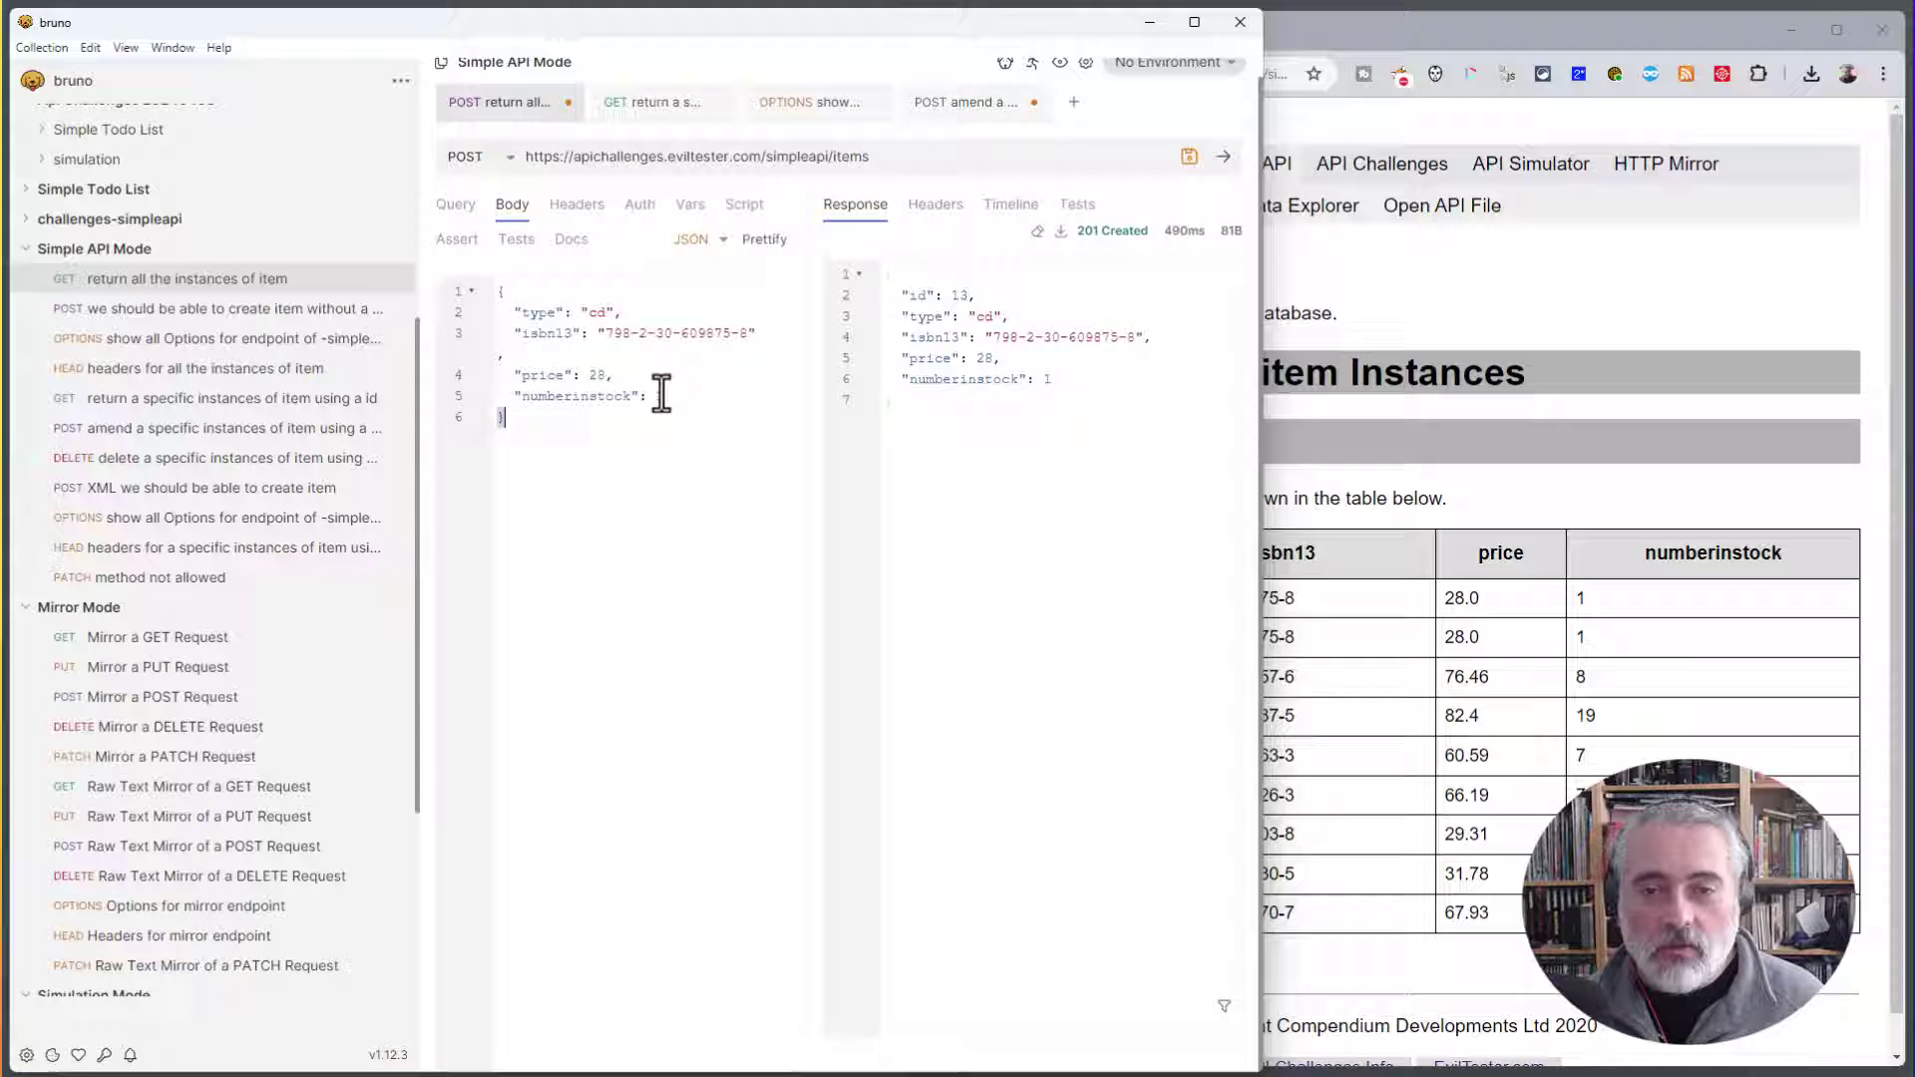
{"action": "left_click", "coordinate": [1414, 279]}
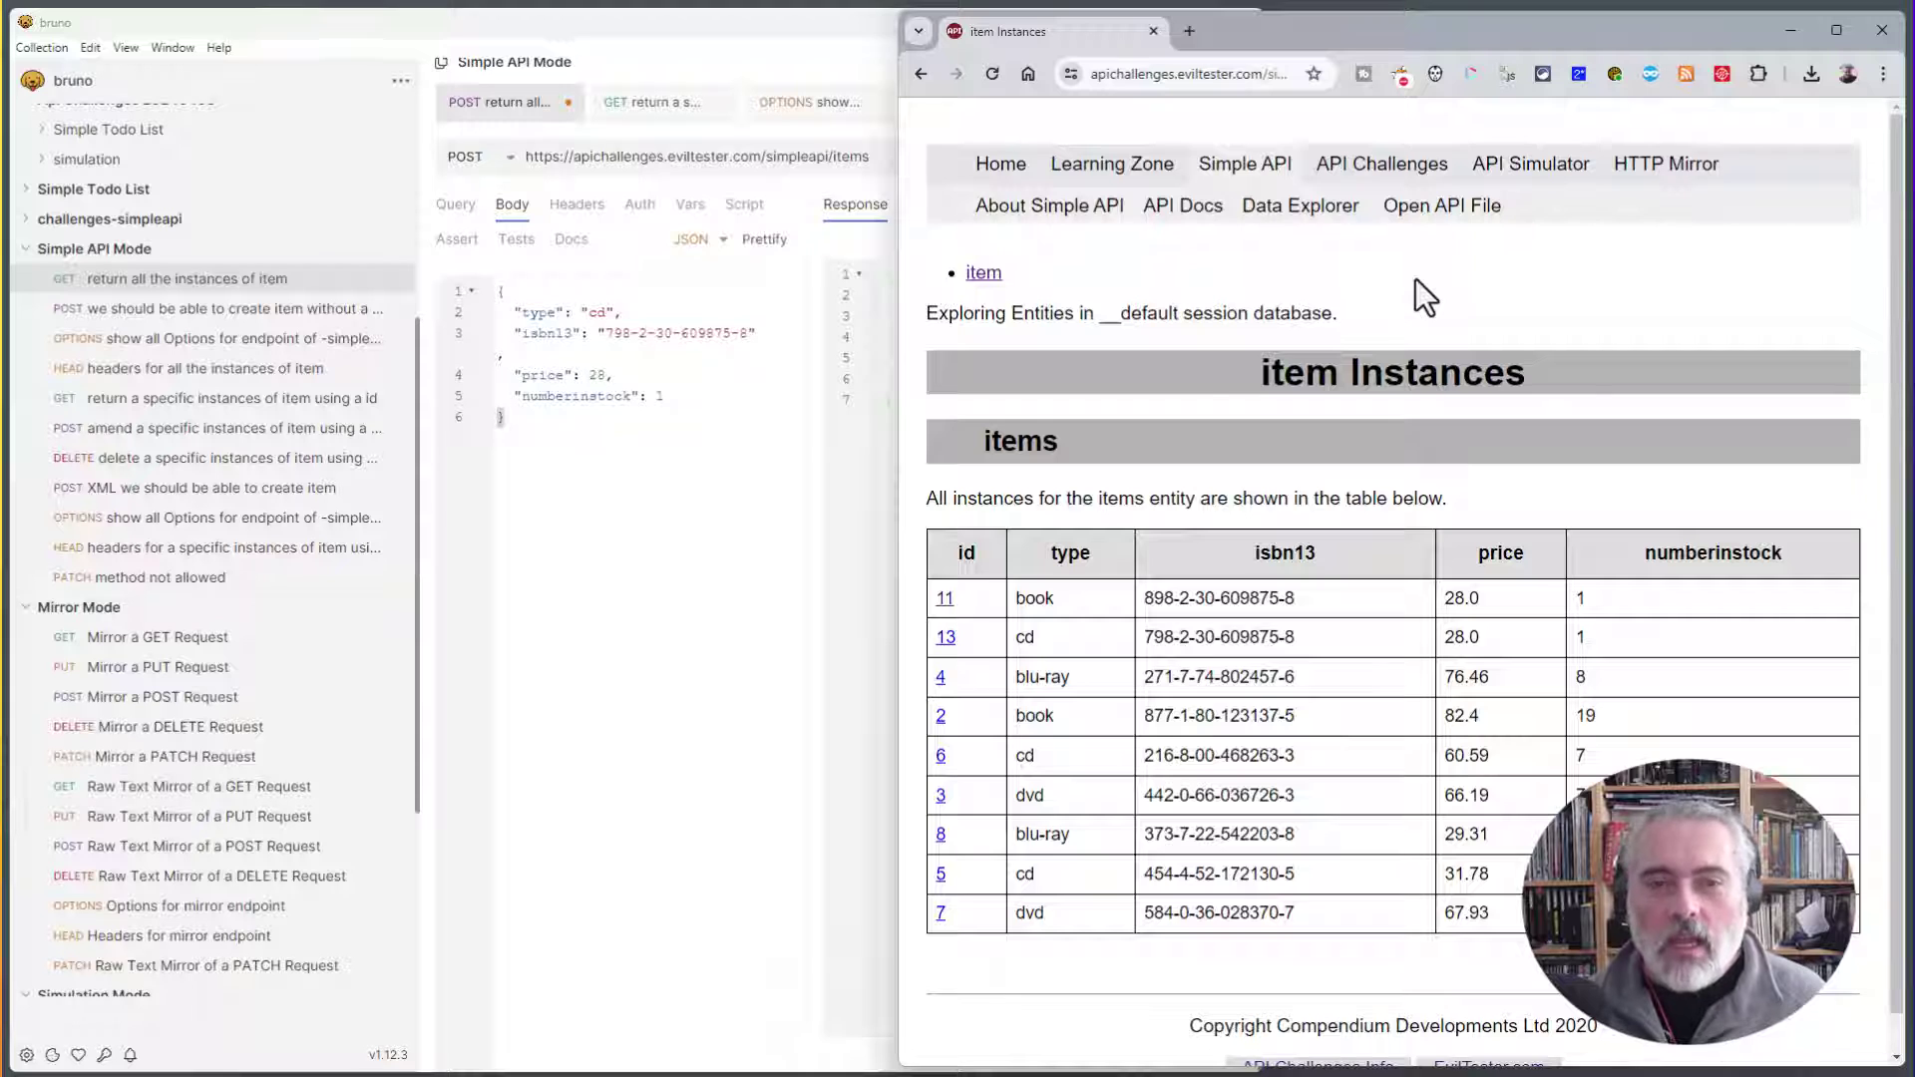
{"action": "mouse_move", "coordinate": [1387, 171]}
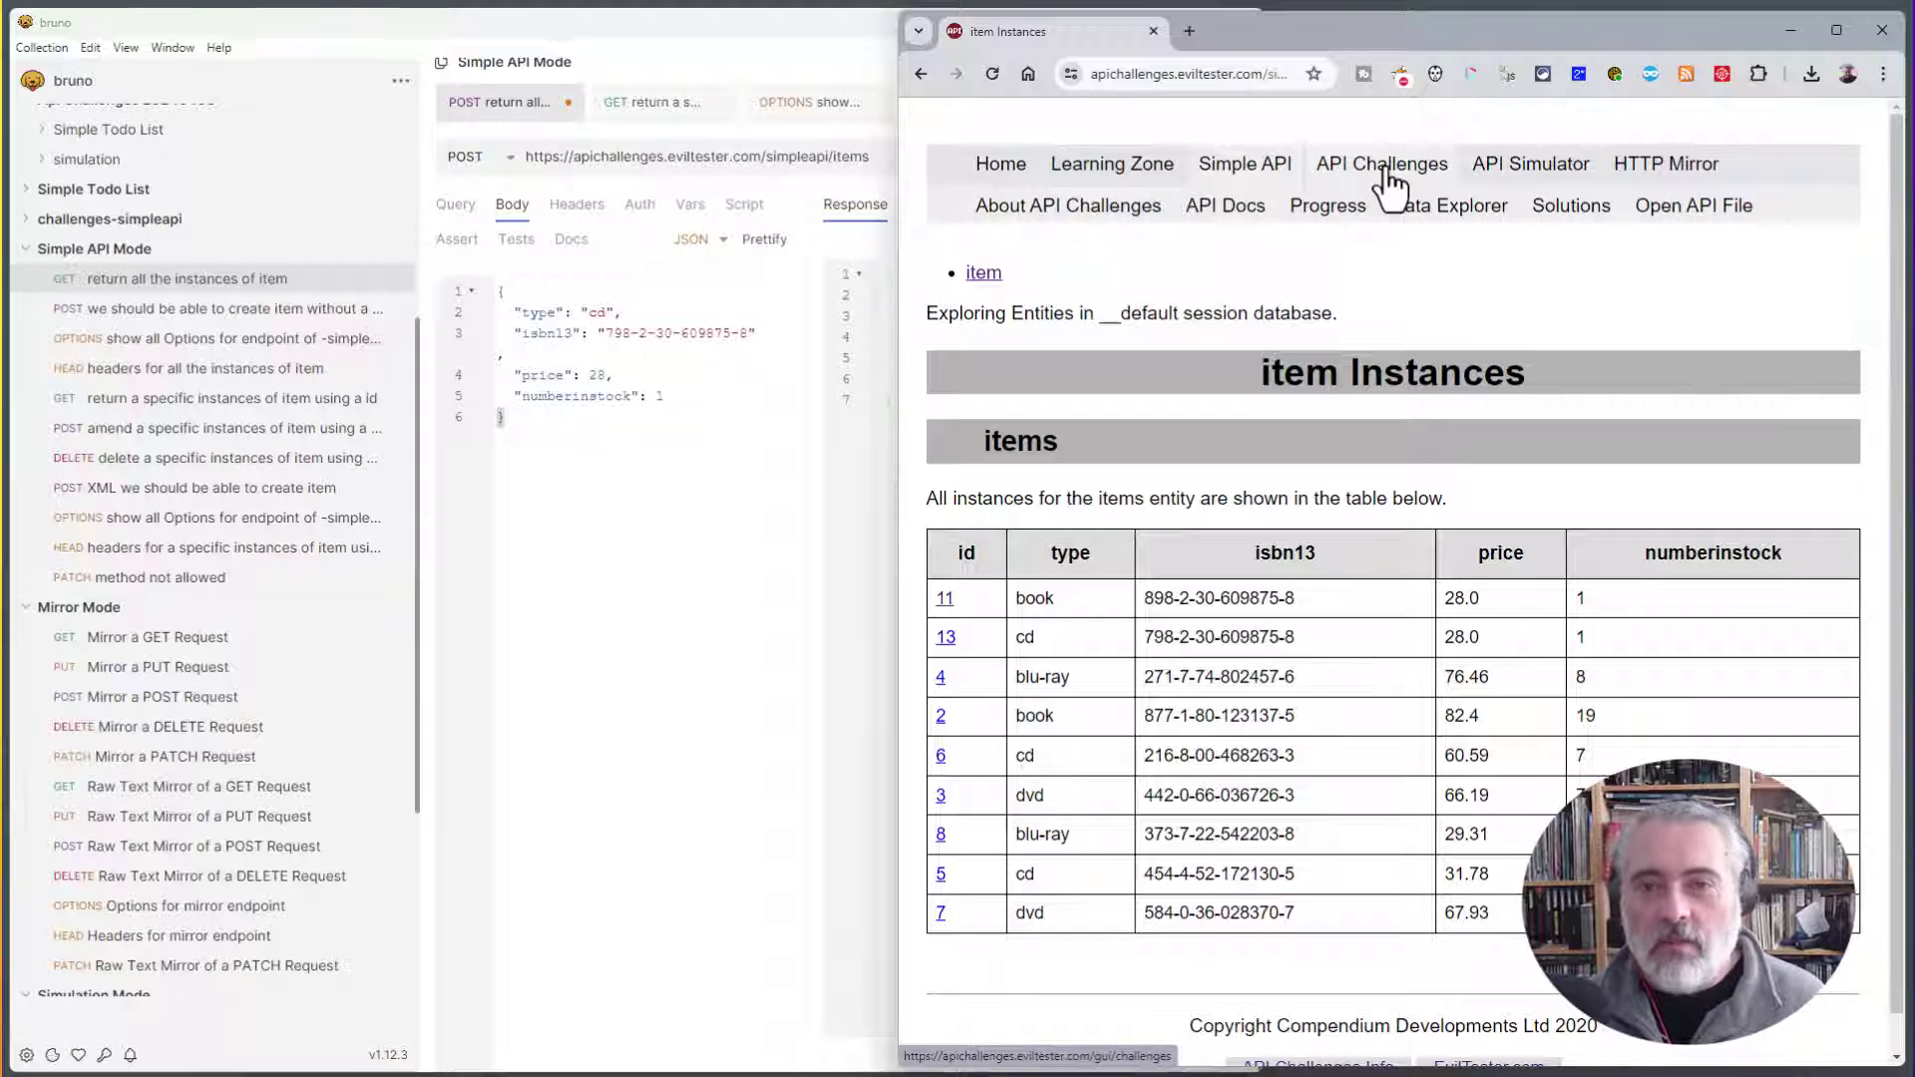
- Open the API Challenges progress page and review its challenge tables showing 4 of 59 complete
{"action": "left_click", "coordinate": [1387, 171]}
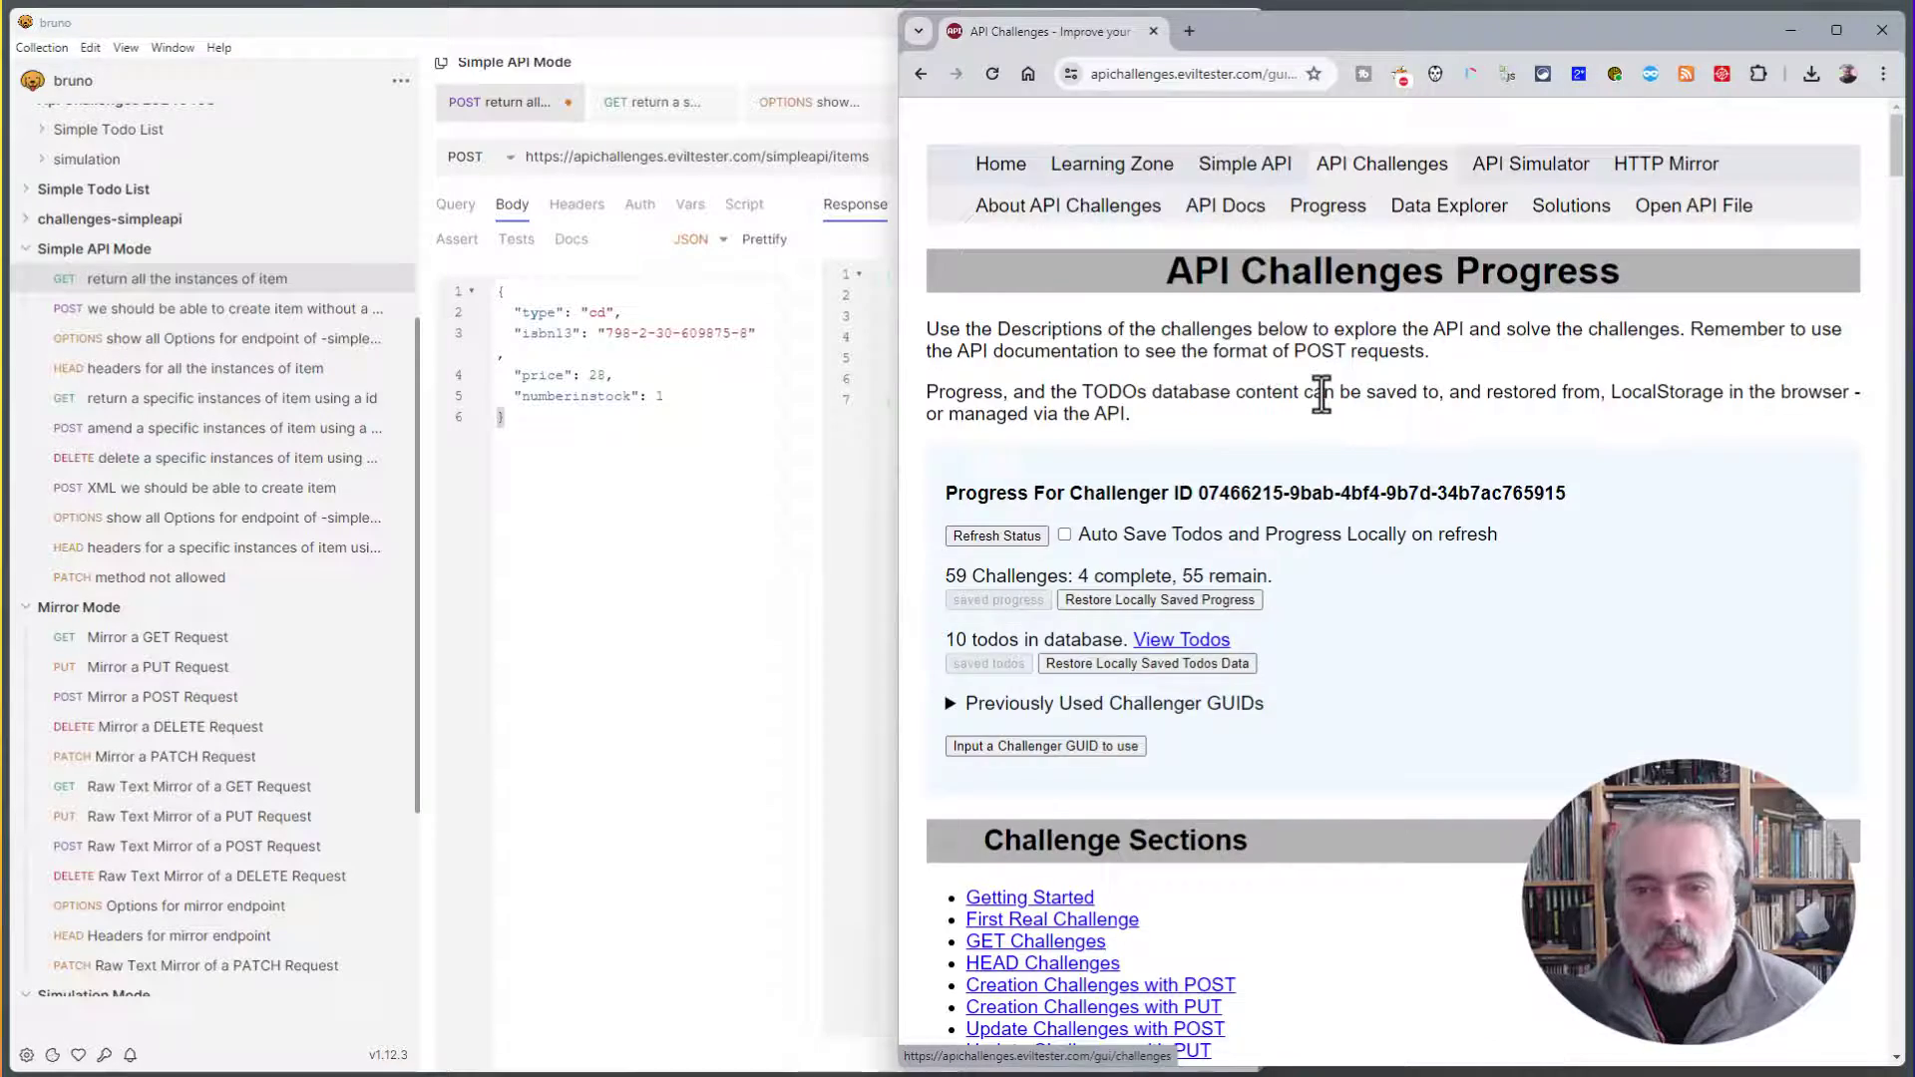
{"action": "scroll", "coordinate": [1315, 389], "scroll_direction": "down", "scroll_amount": 5}
{"action": "scroll", "coordinate": [1317, 391], "scroll_direction": "down", "scroll_amount": 10}
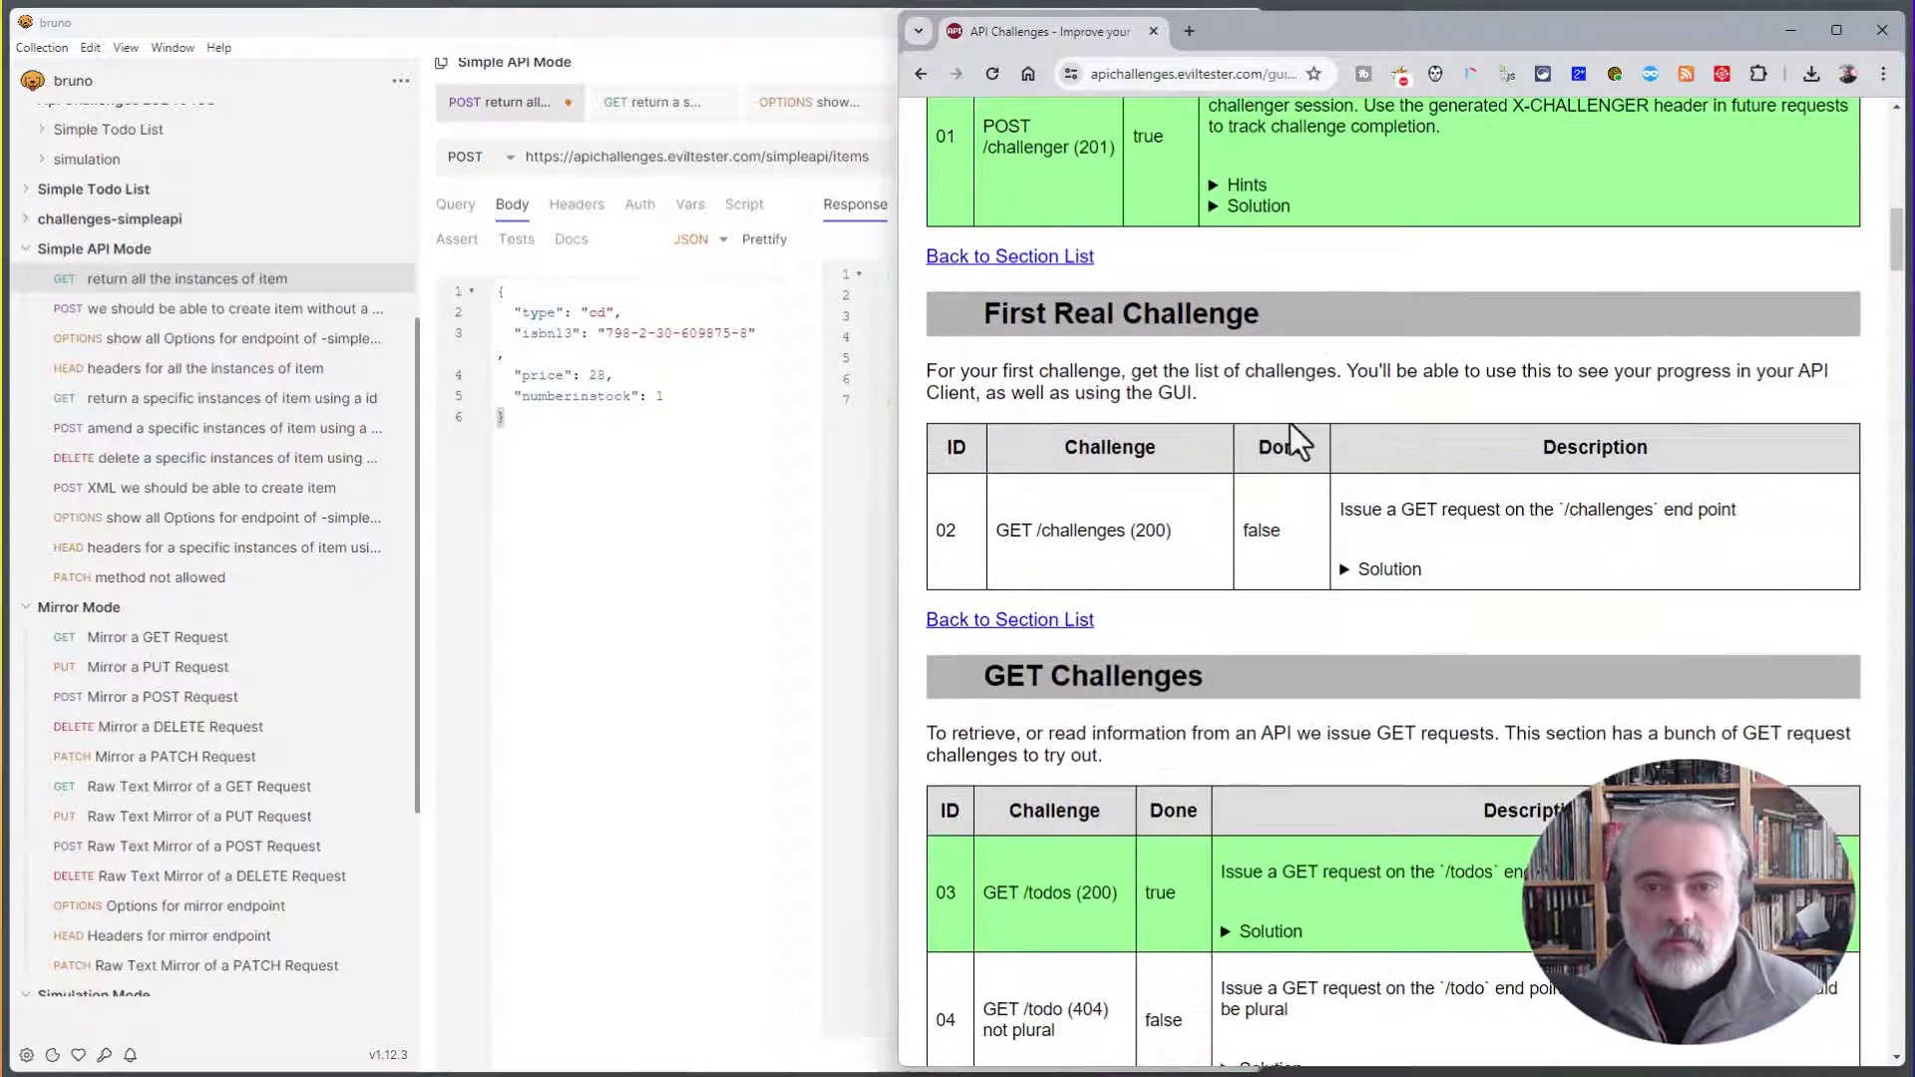
{"action": "scroll", "coordinate": [1297, 418], "scroll_direction": "up", "scroll_amount": 3}
{"action": "scroll", "coordinate": [1307, 429], "scroll_direction": "up", "scroll_amount": 1}
{"action": "scroll", "coordinate": [1316, 451], "scroll_direction": "down", "scroll_amount": 4}
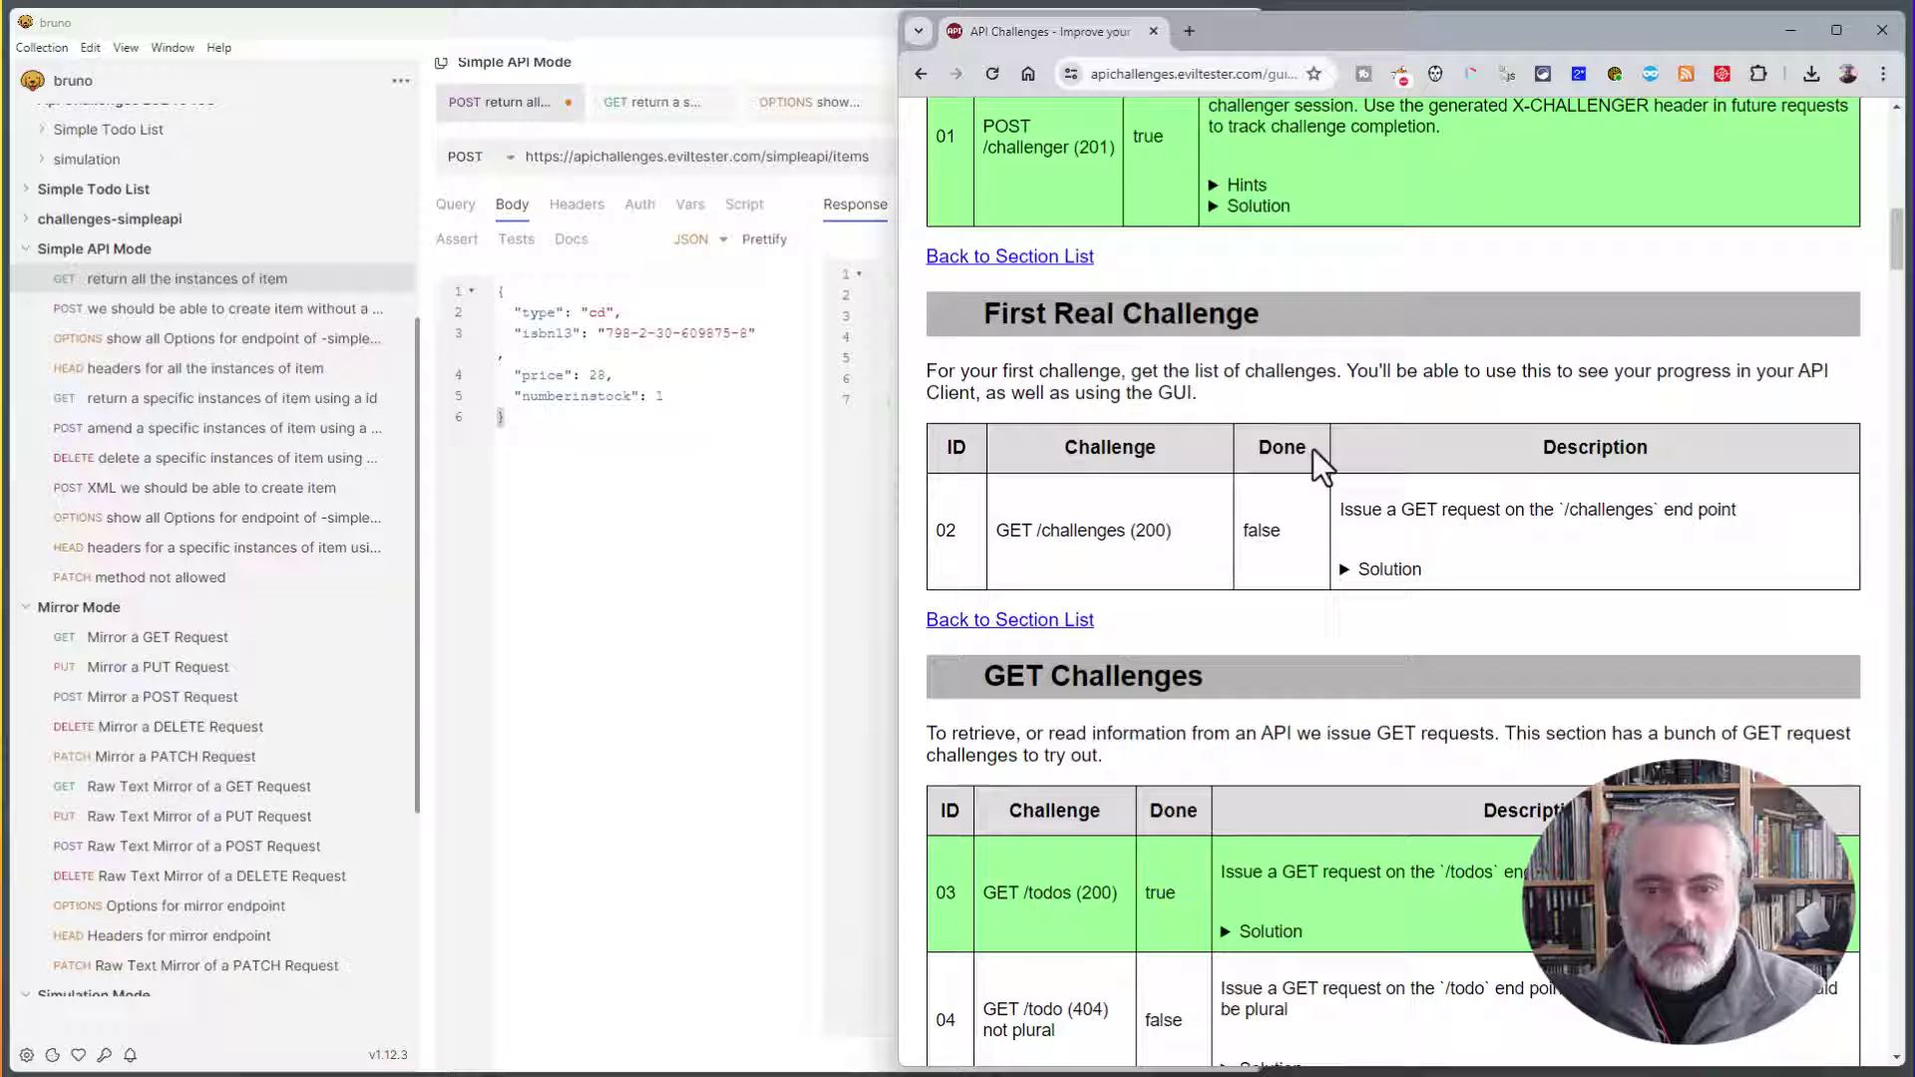
{"action": "scroll", "coordinate": [1312, 449], "scroll_direction": "down", "scroll_amount": 3}
{"action": "scroll", "coordinate": [1300, 539], "scroll_direction": "down", "scroll_amount": 1}
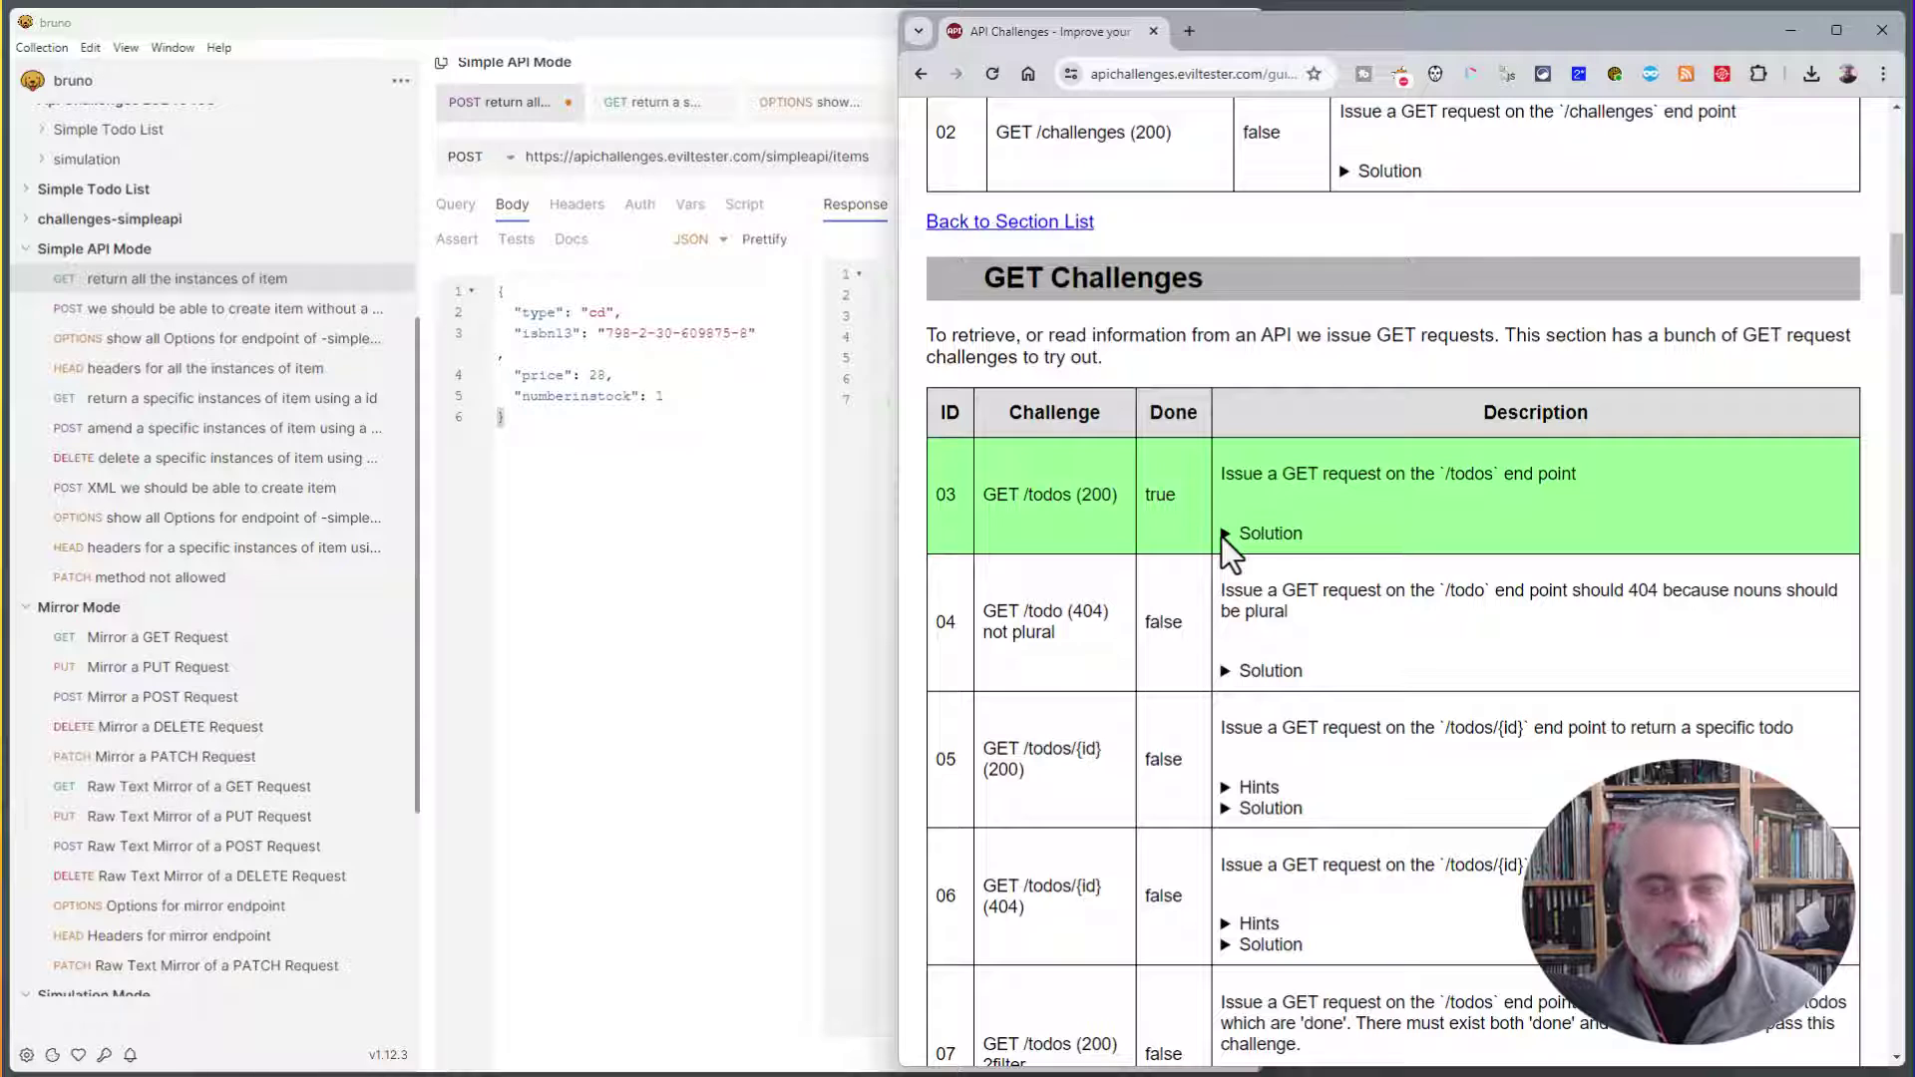
{"action": "scroll", "coordinate": [1237, 544], "scroll_direction": "down", "scroll_amount": 10}
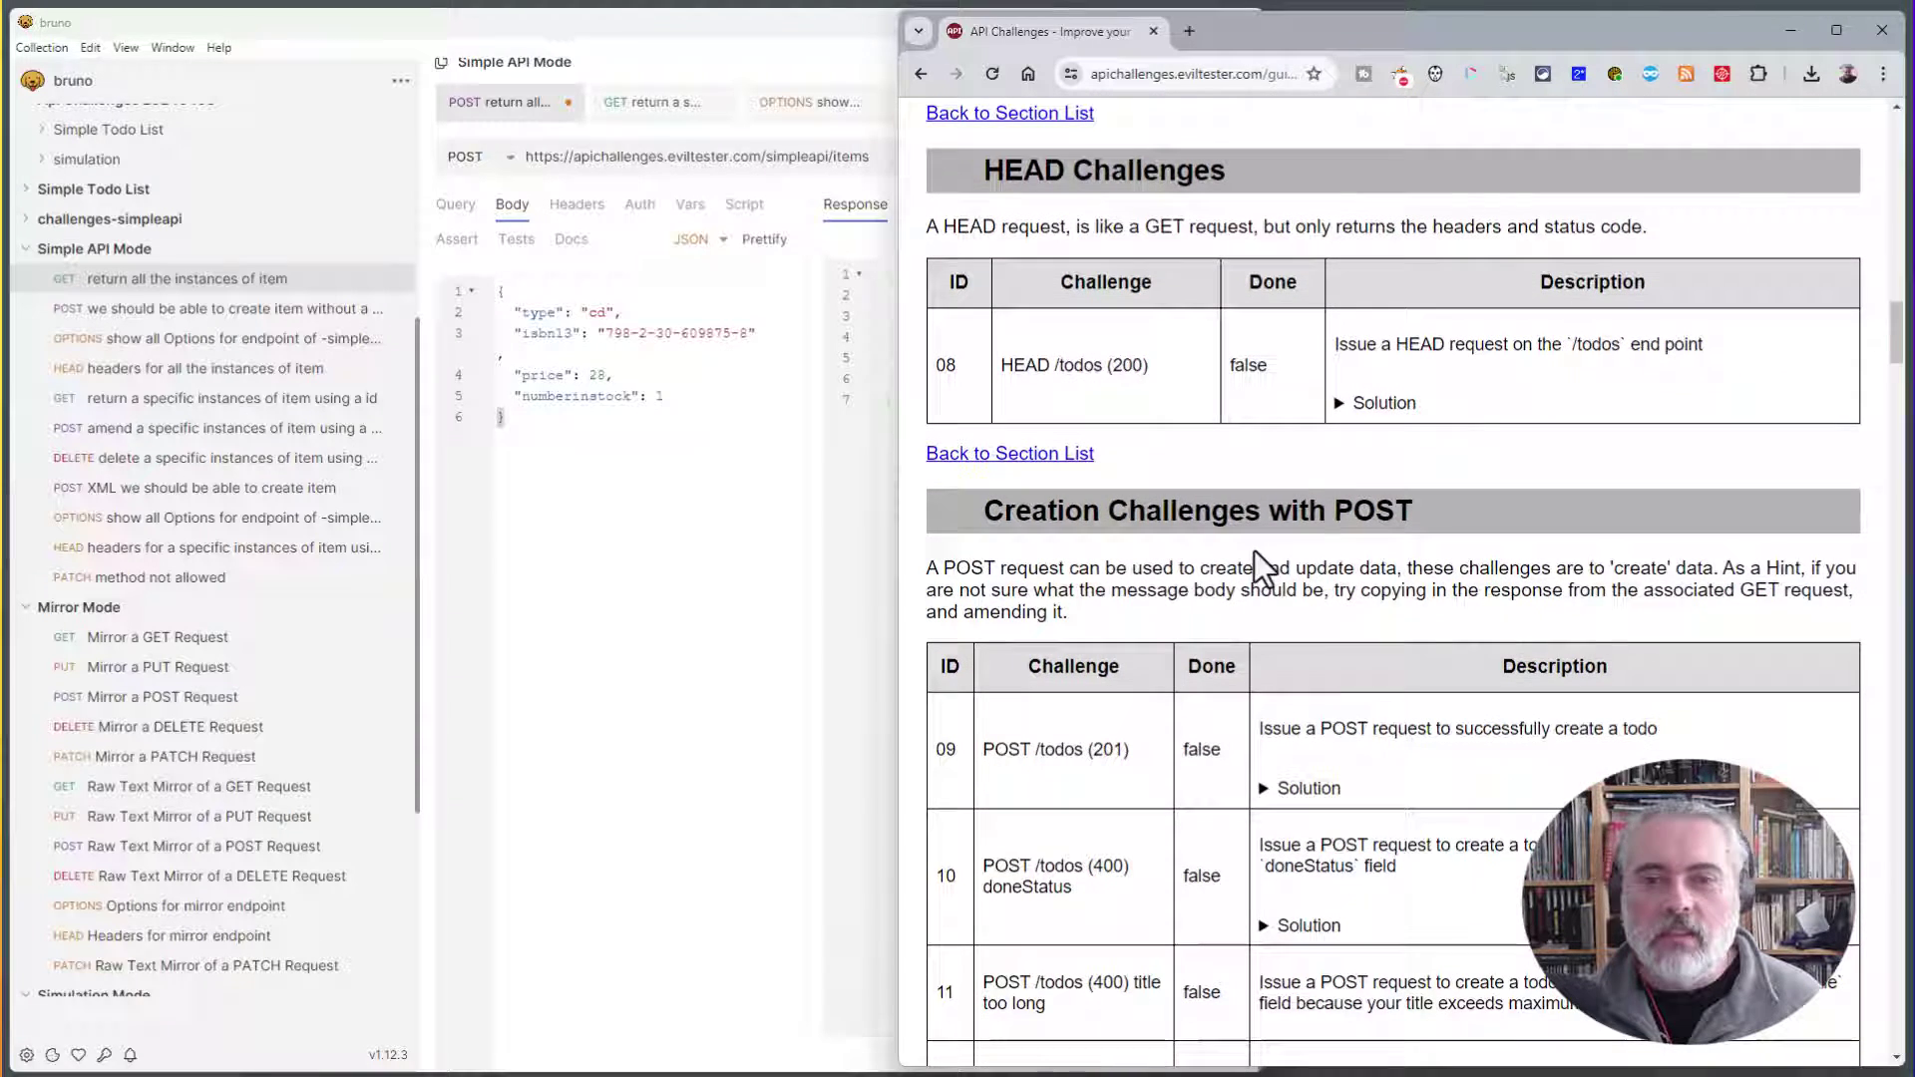
{"action": "scroll", "coordinate": [1277, 417], "scroll_direction": "up", "scroll_amount": 4}
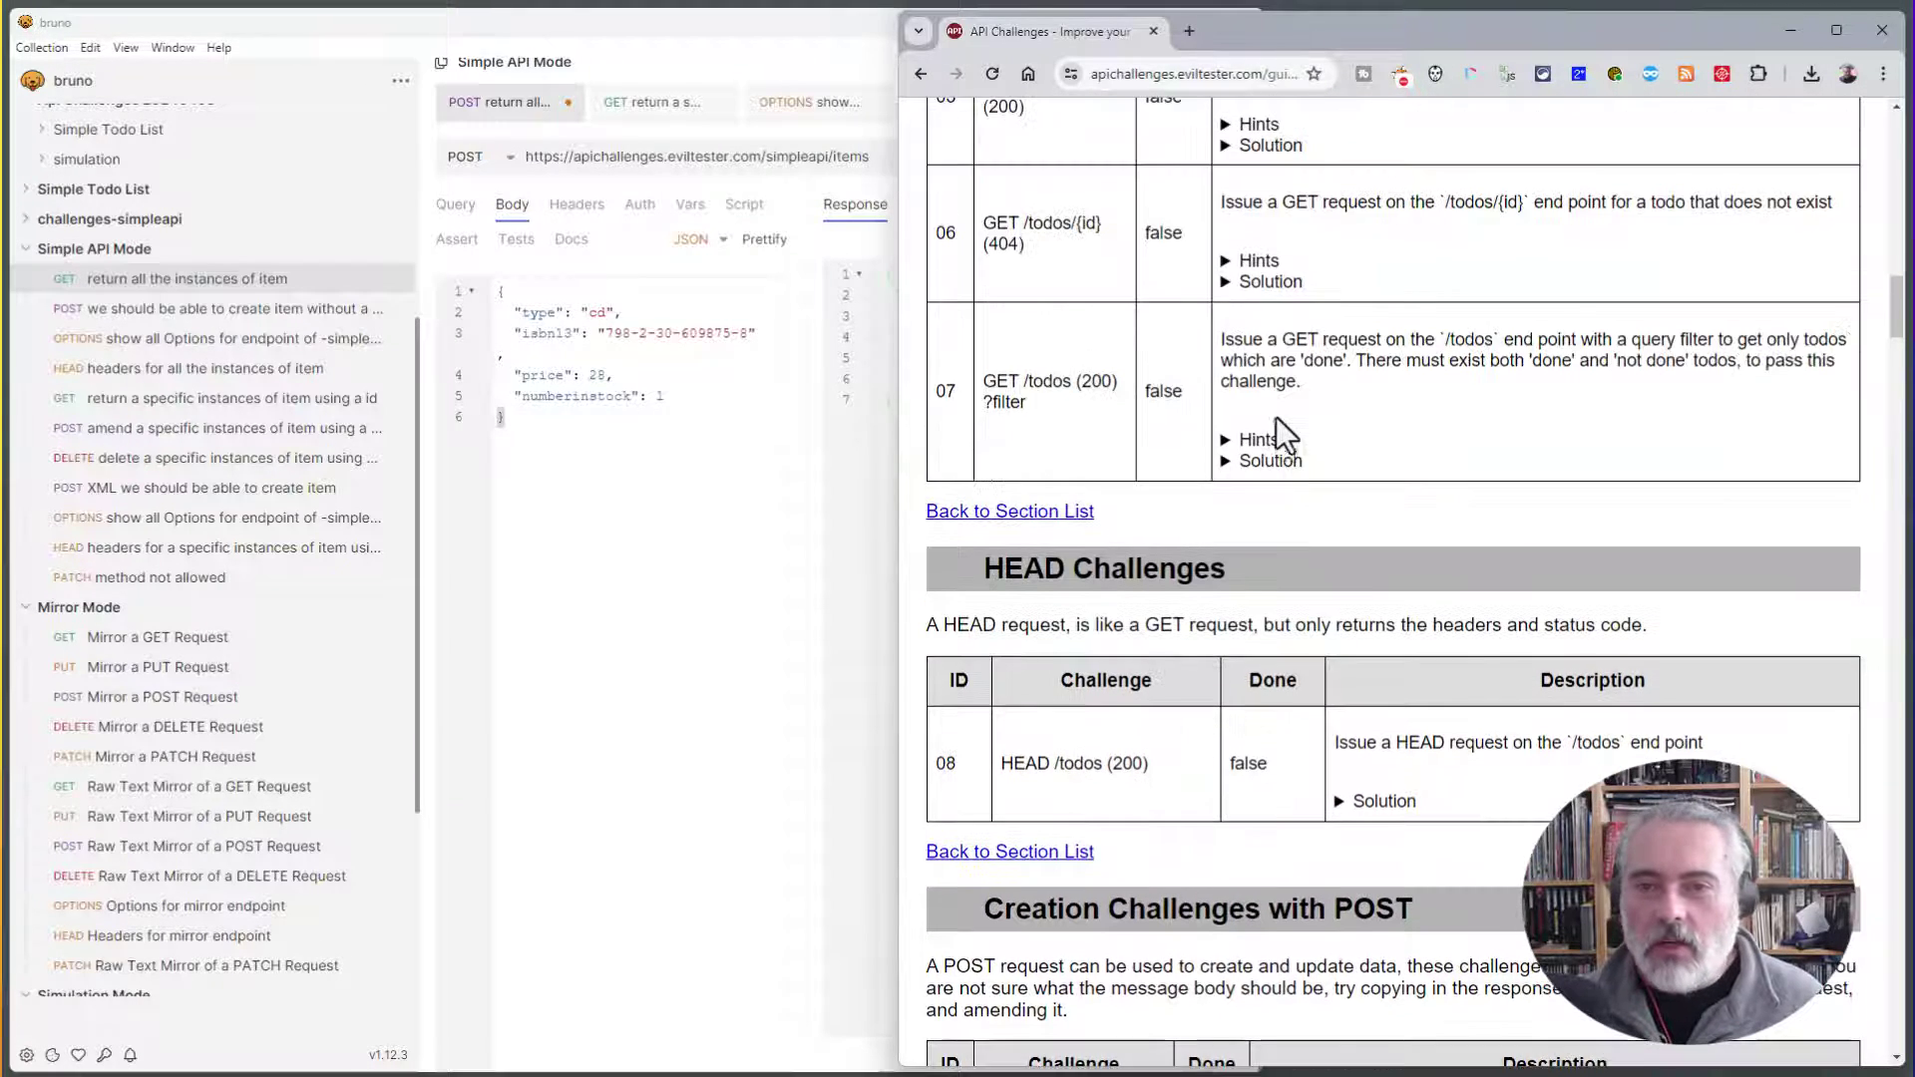
{"action": "scroll", "coordinate": [1312, 462], "scroll_direction": "up", "scroll_amount": 9}
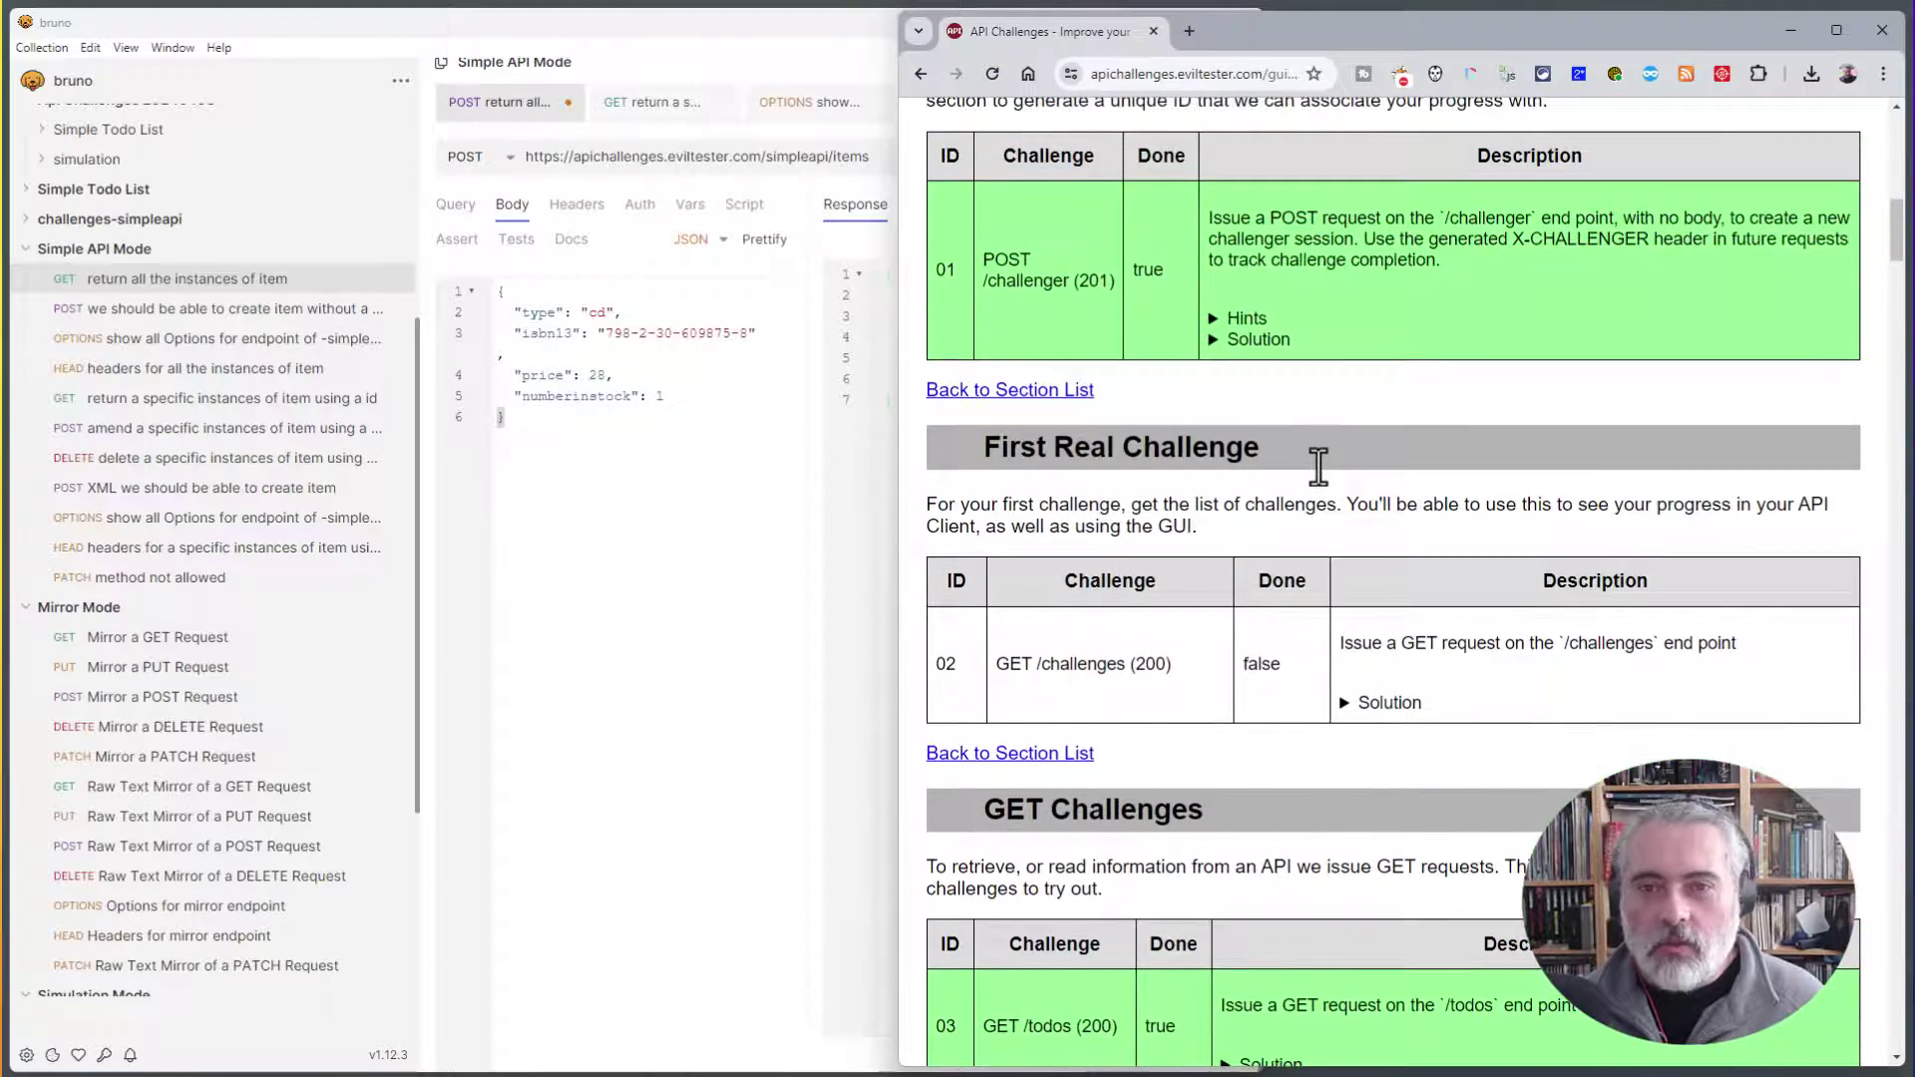
{"action": "scroll", "coordinate": [1319, 465], "scroll_direction": "up", "scroll_amount": 12}
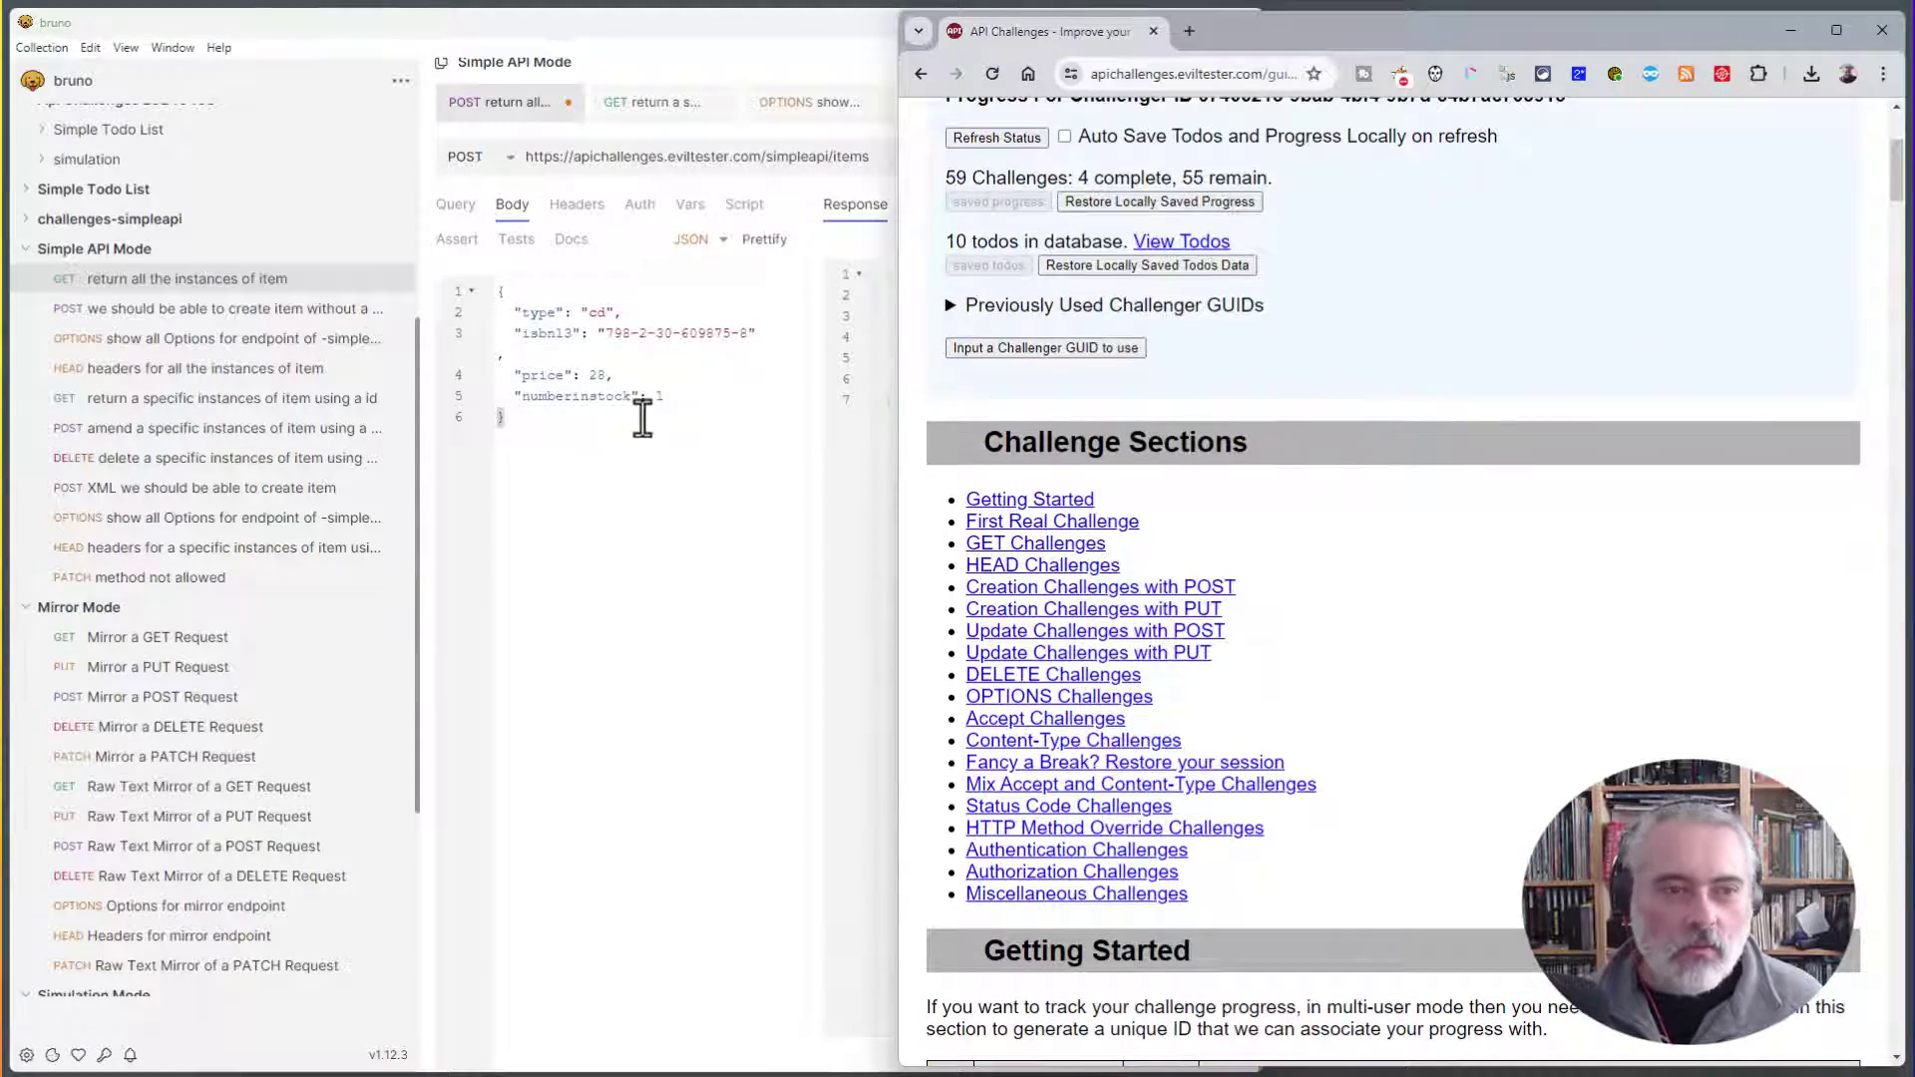
- Collapse the Simple API Mode request folder and look over the previously used challenger GUIDs
{"action": "left_click", "coordinate": [30, 250]}
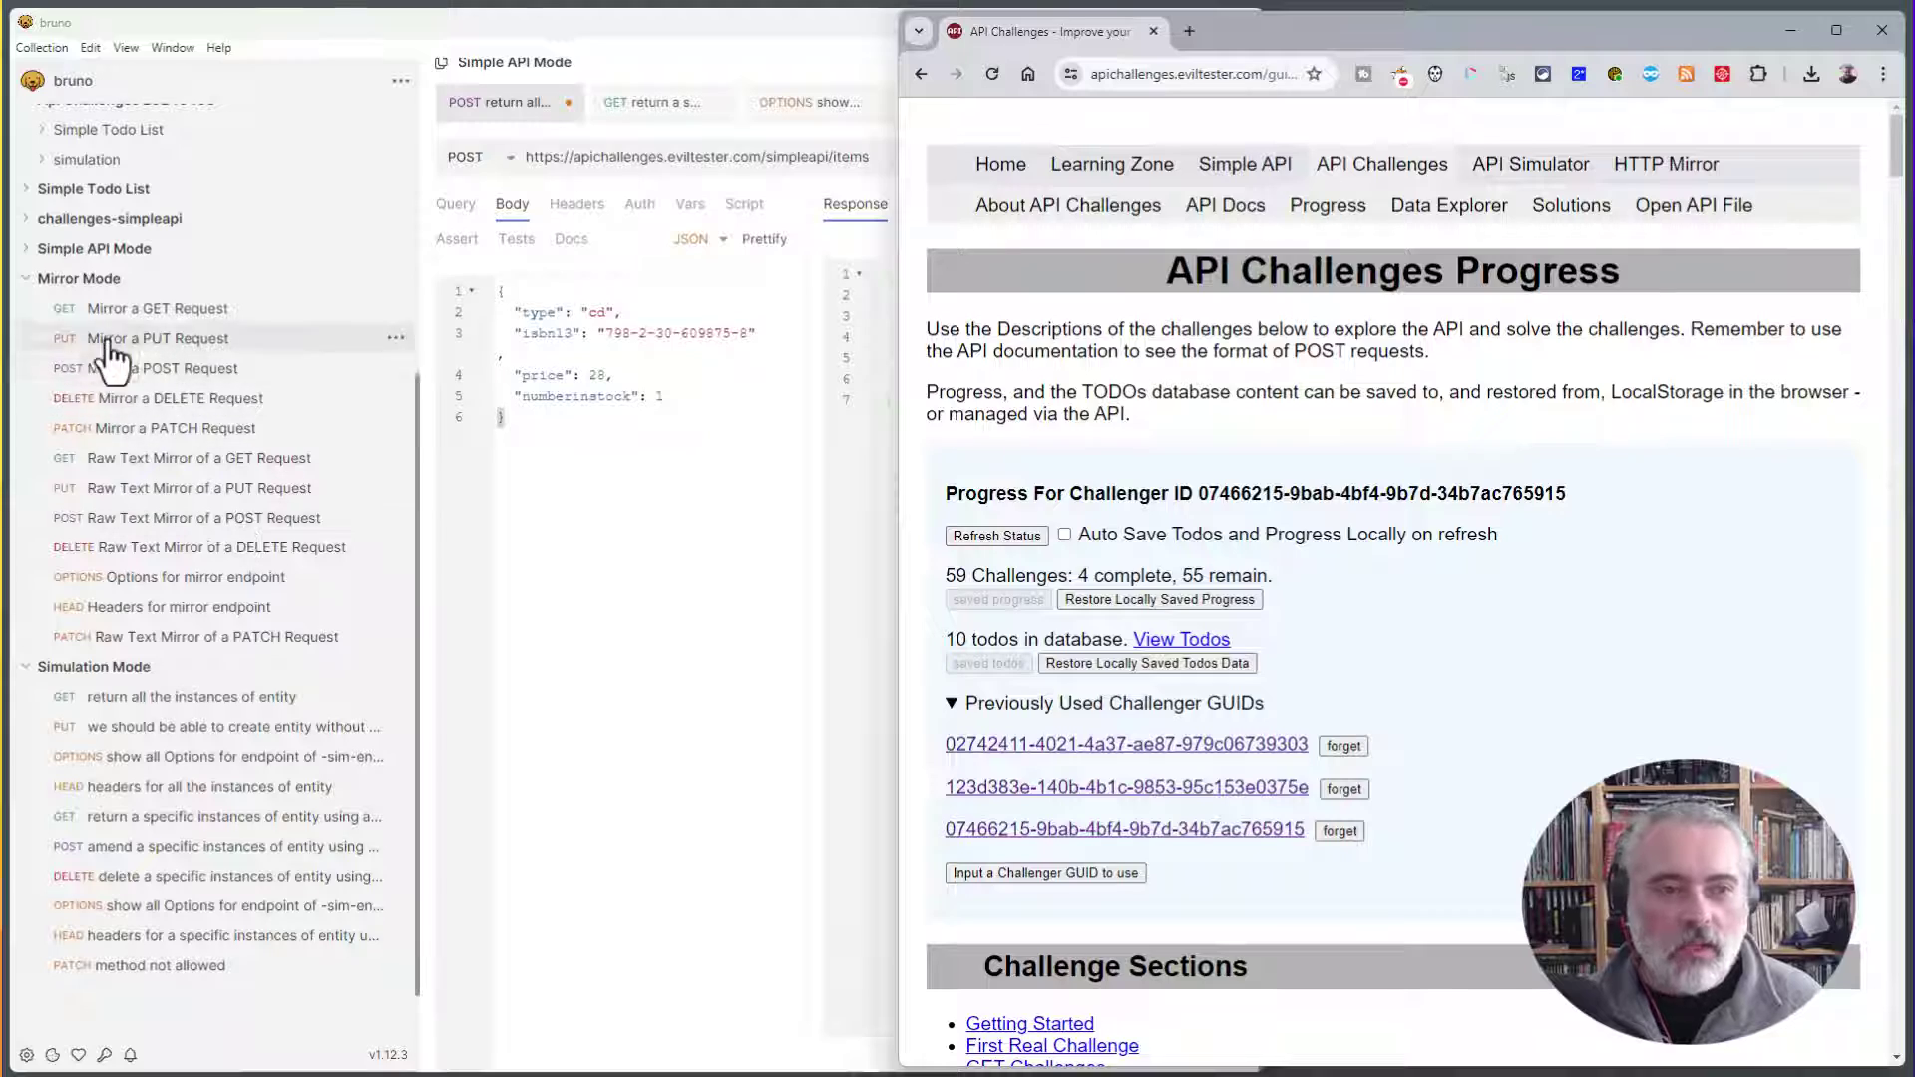
{"action": "scroll", "coordinate": [1294, 476], "scroll_direction": "down", "scroll_amount": 10}
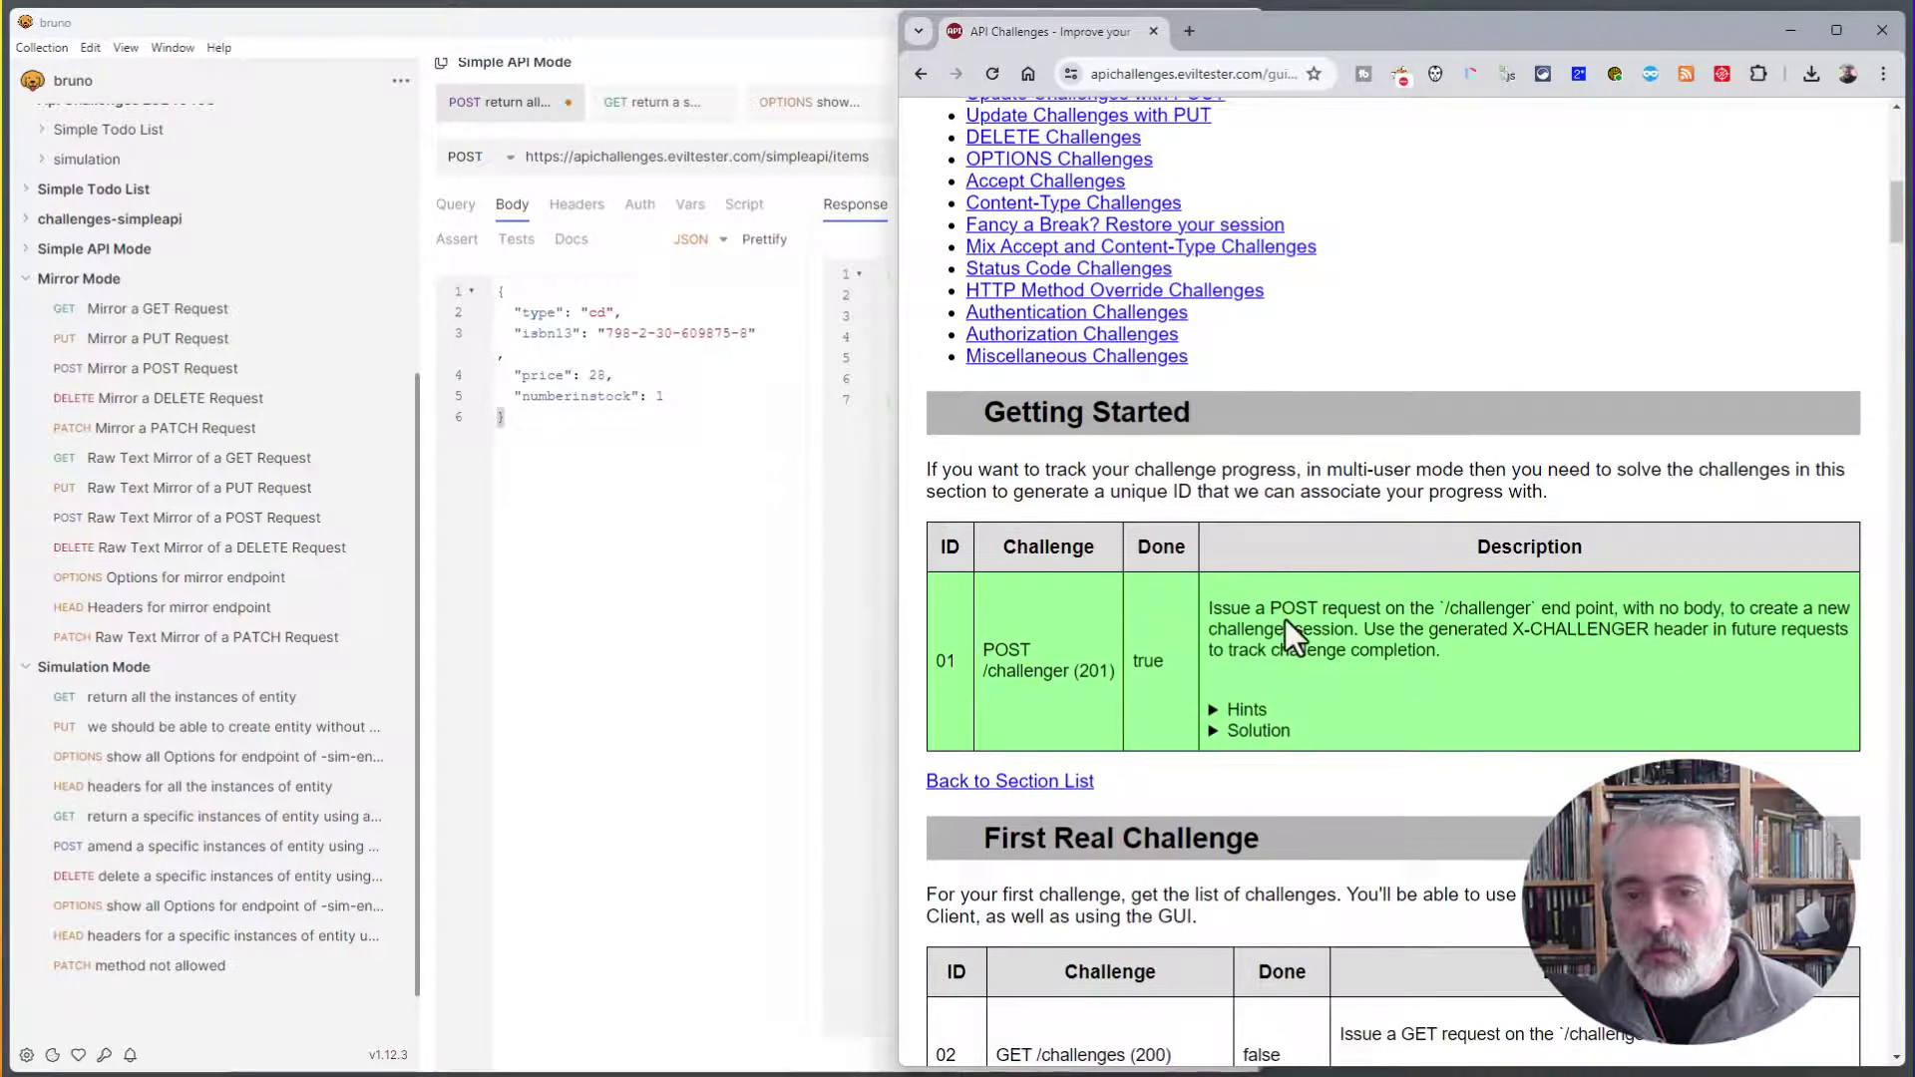
{"action": "scroll", "coordinate": [1292, 631], "scroll_direction": "up", "scroll_amount": 10}
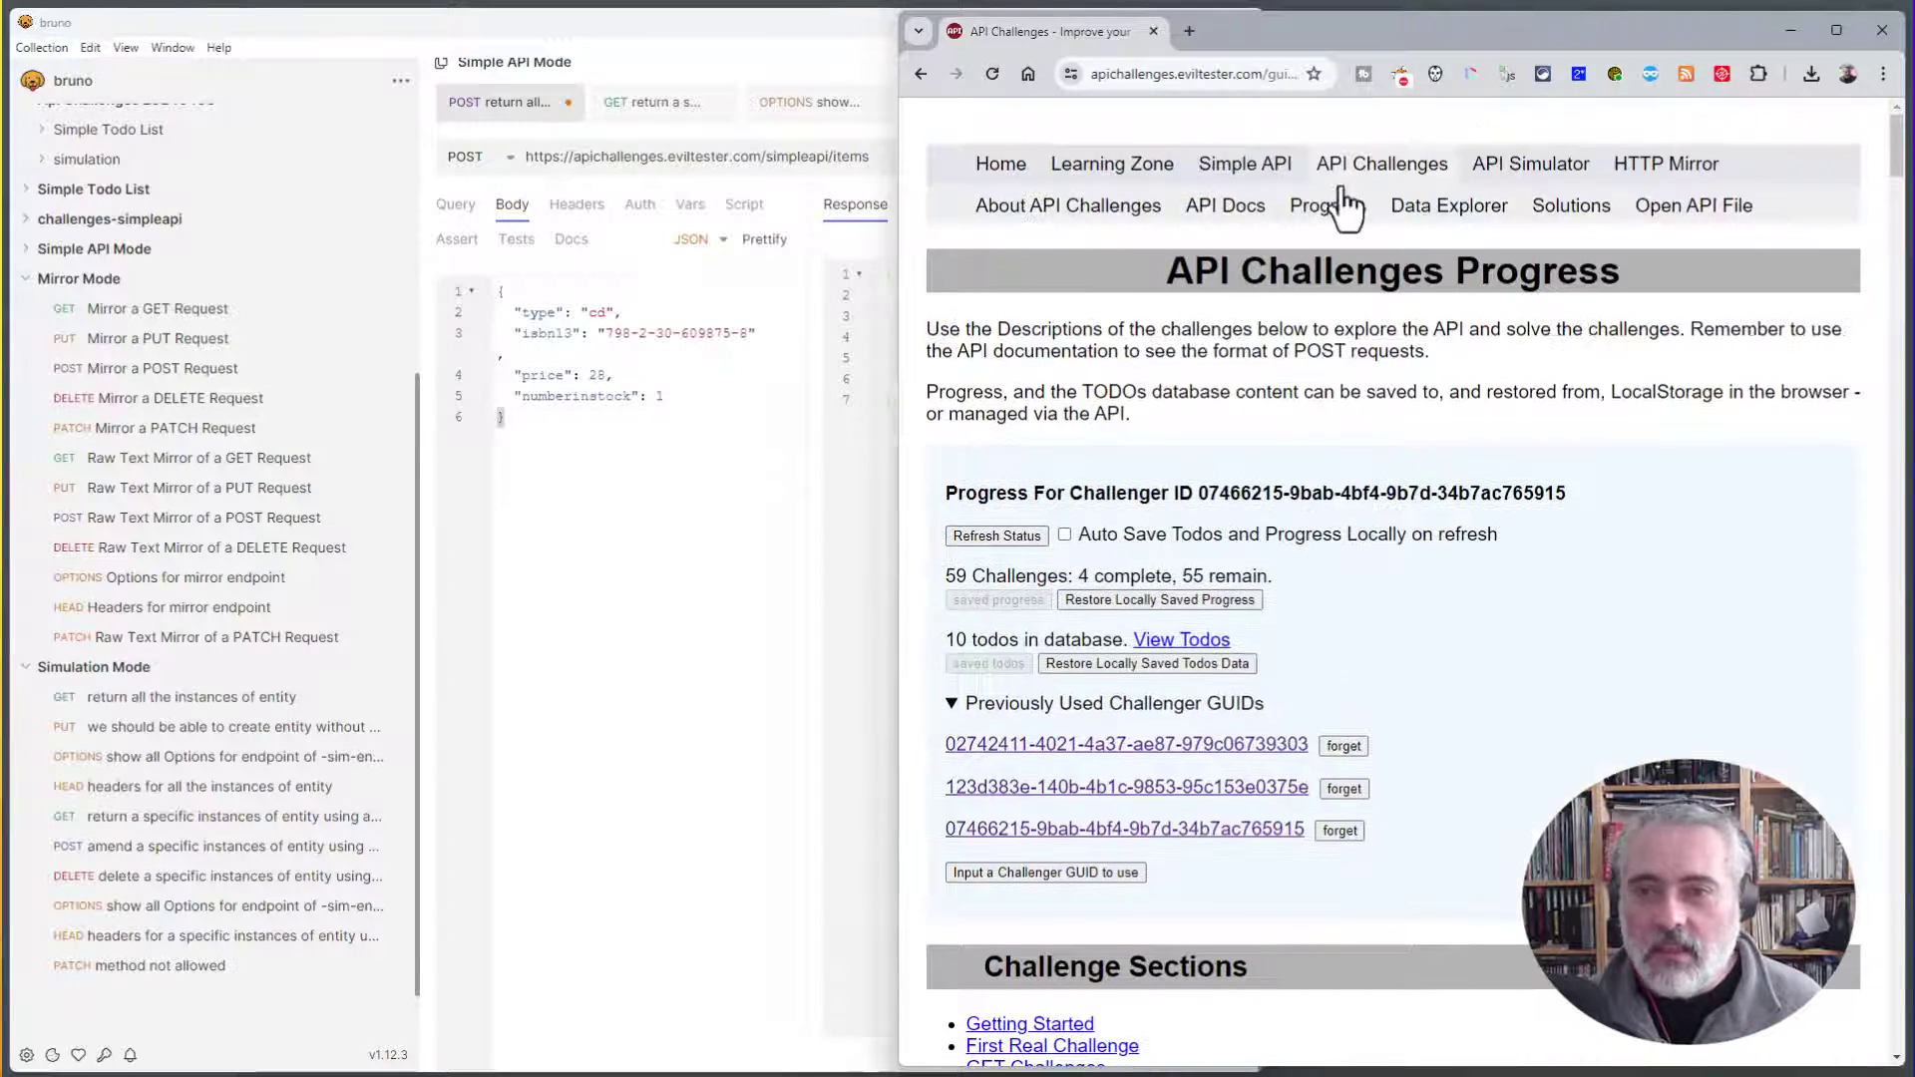
- Open the API Docs and read the todo model fields and /todos endpoints
{"action": "left_click", "coordinate": [1230, 207]}
{"action": "scroll", "coordinate": [1337, 489], "scroll_direction": "down", "scroll_amount": 12}
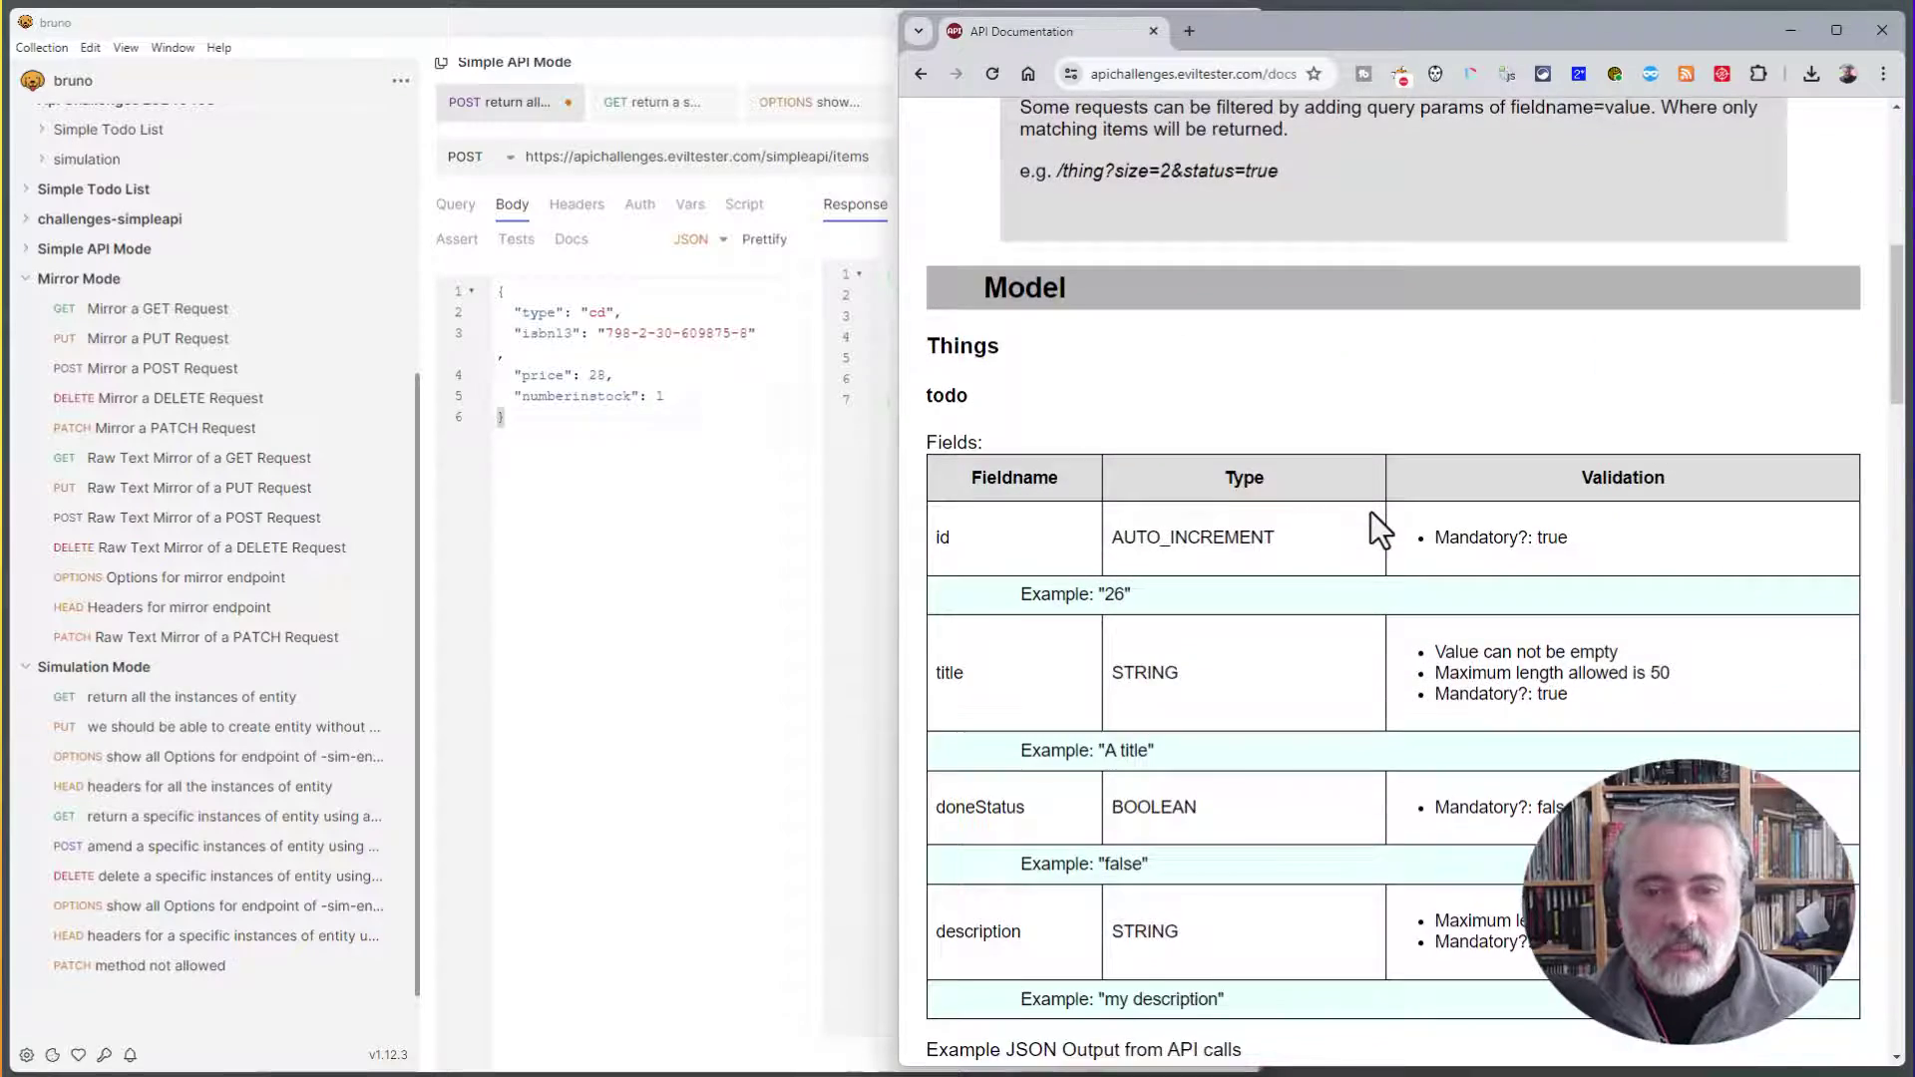
{"action": "scroll", "coordinate": [1361, 517], "scroll_direction": "down", "scroll_amount": 15}
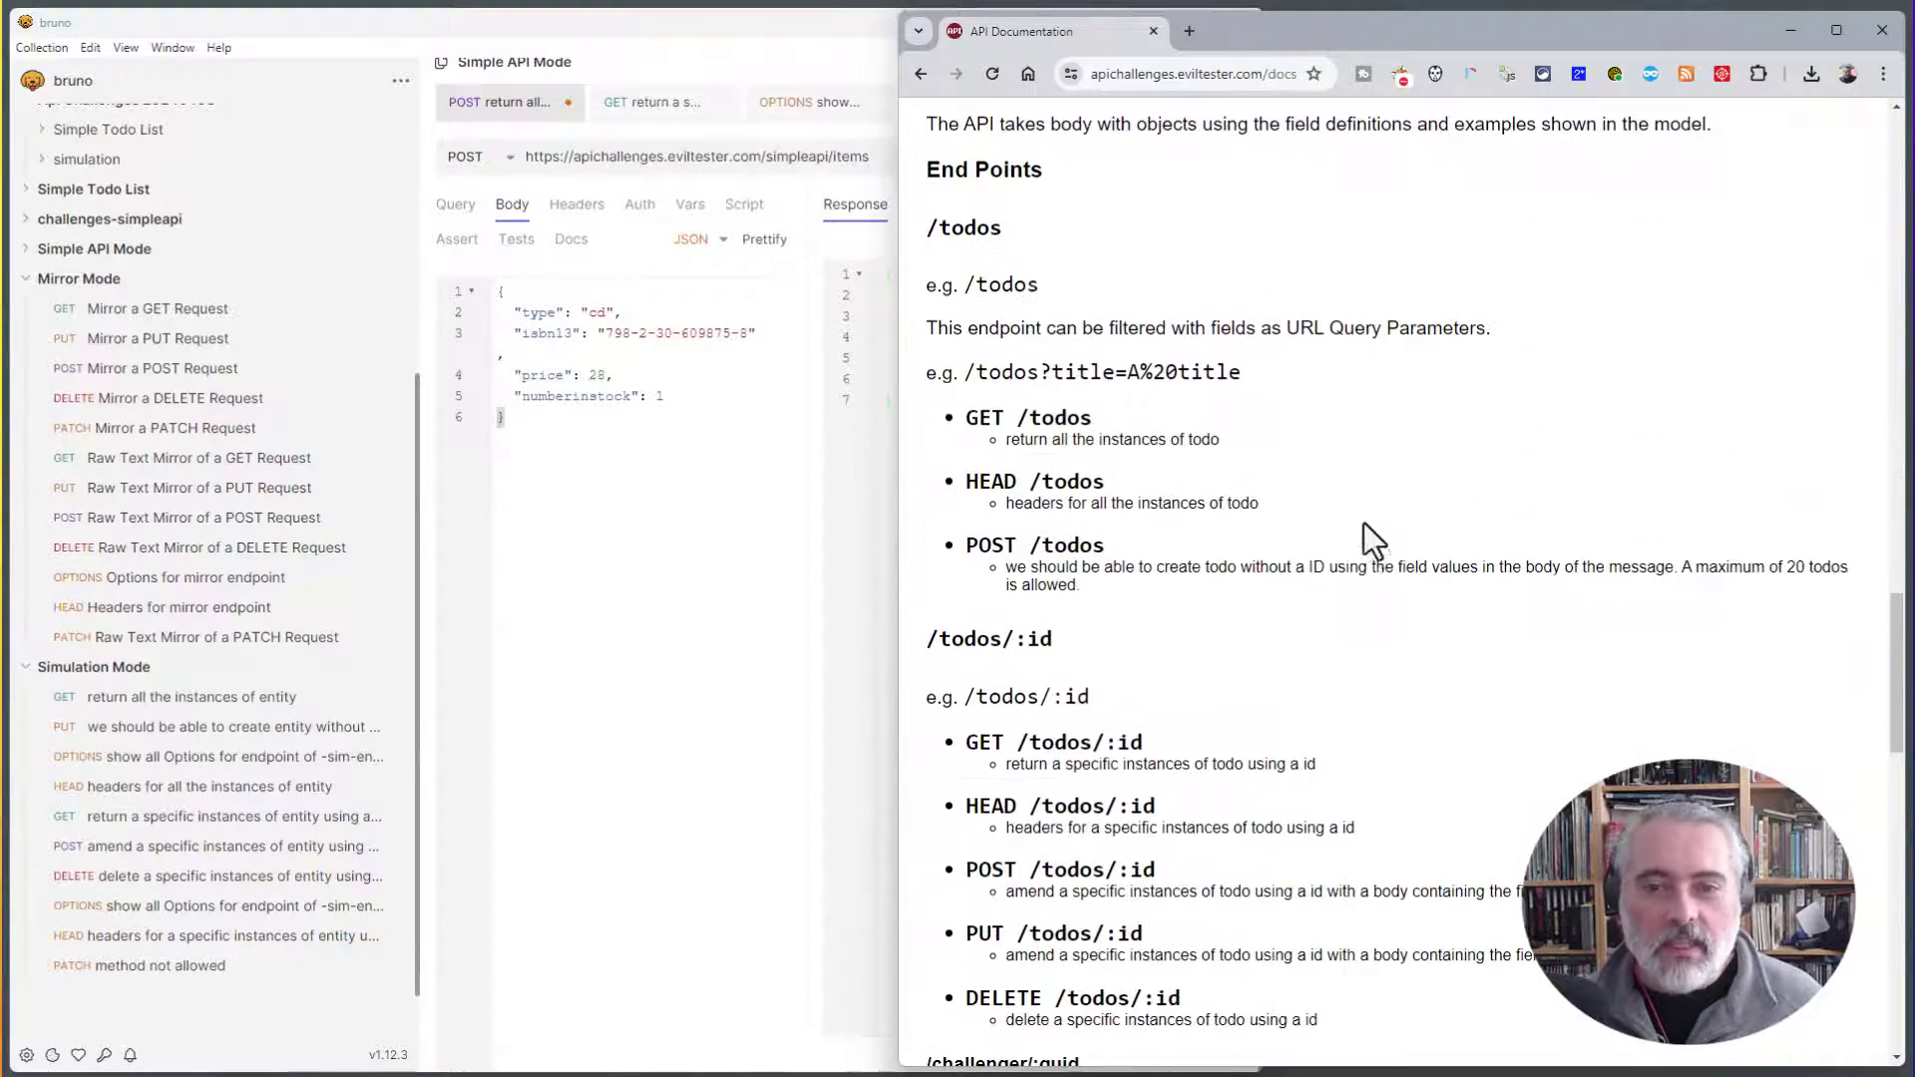
{"action": "scroll", "coordinate": [1360, 517], "scroll_direction": "up", "scroll_amount": 11}
{"action": "scroll", "coordinate": [1367, 528], "scroll_direction": "up", "scroll_amount": 15}
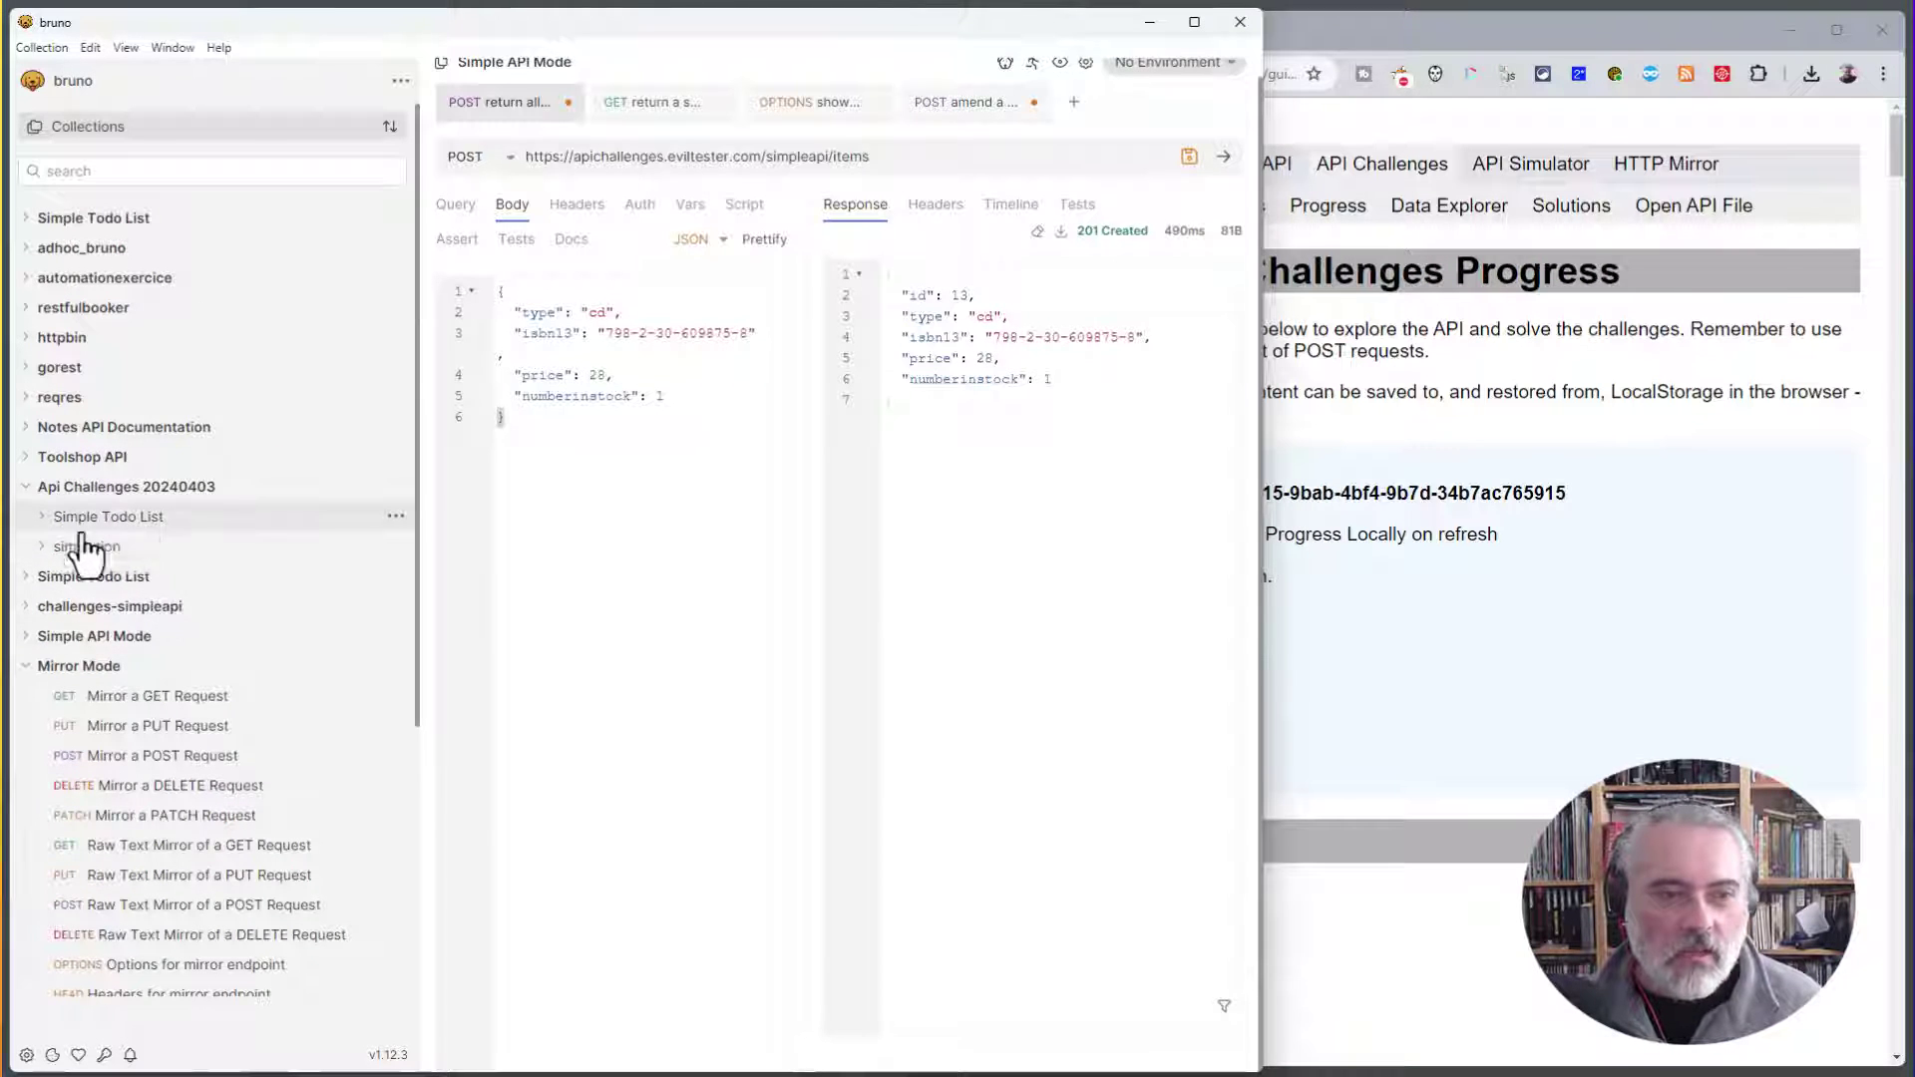
- Open the 'Create a challenger' request from the Simple Todo List folder in Bruno
{"action": "left_click", "coordinate": [41, 519]}
{"action": "scroll", "coordinate": [125, 600], "scroll_direction": "down", "scroll_amount": 3}
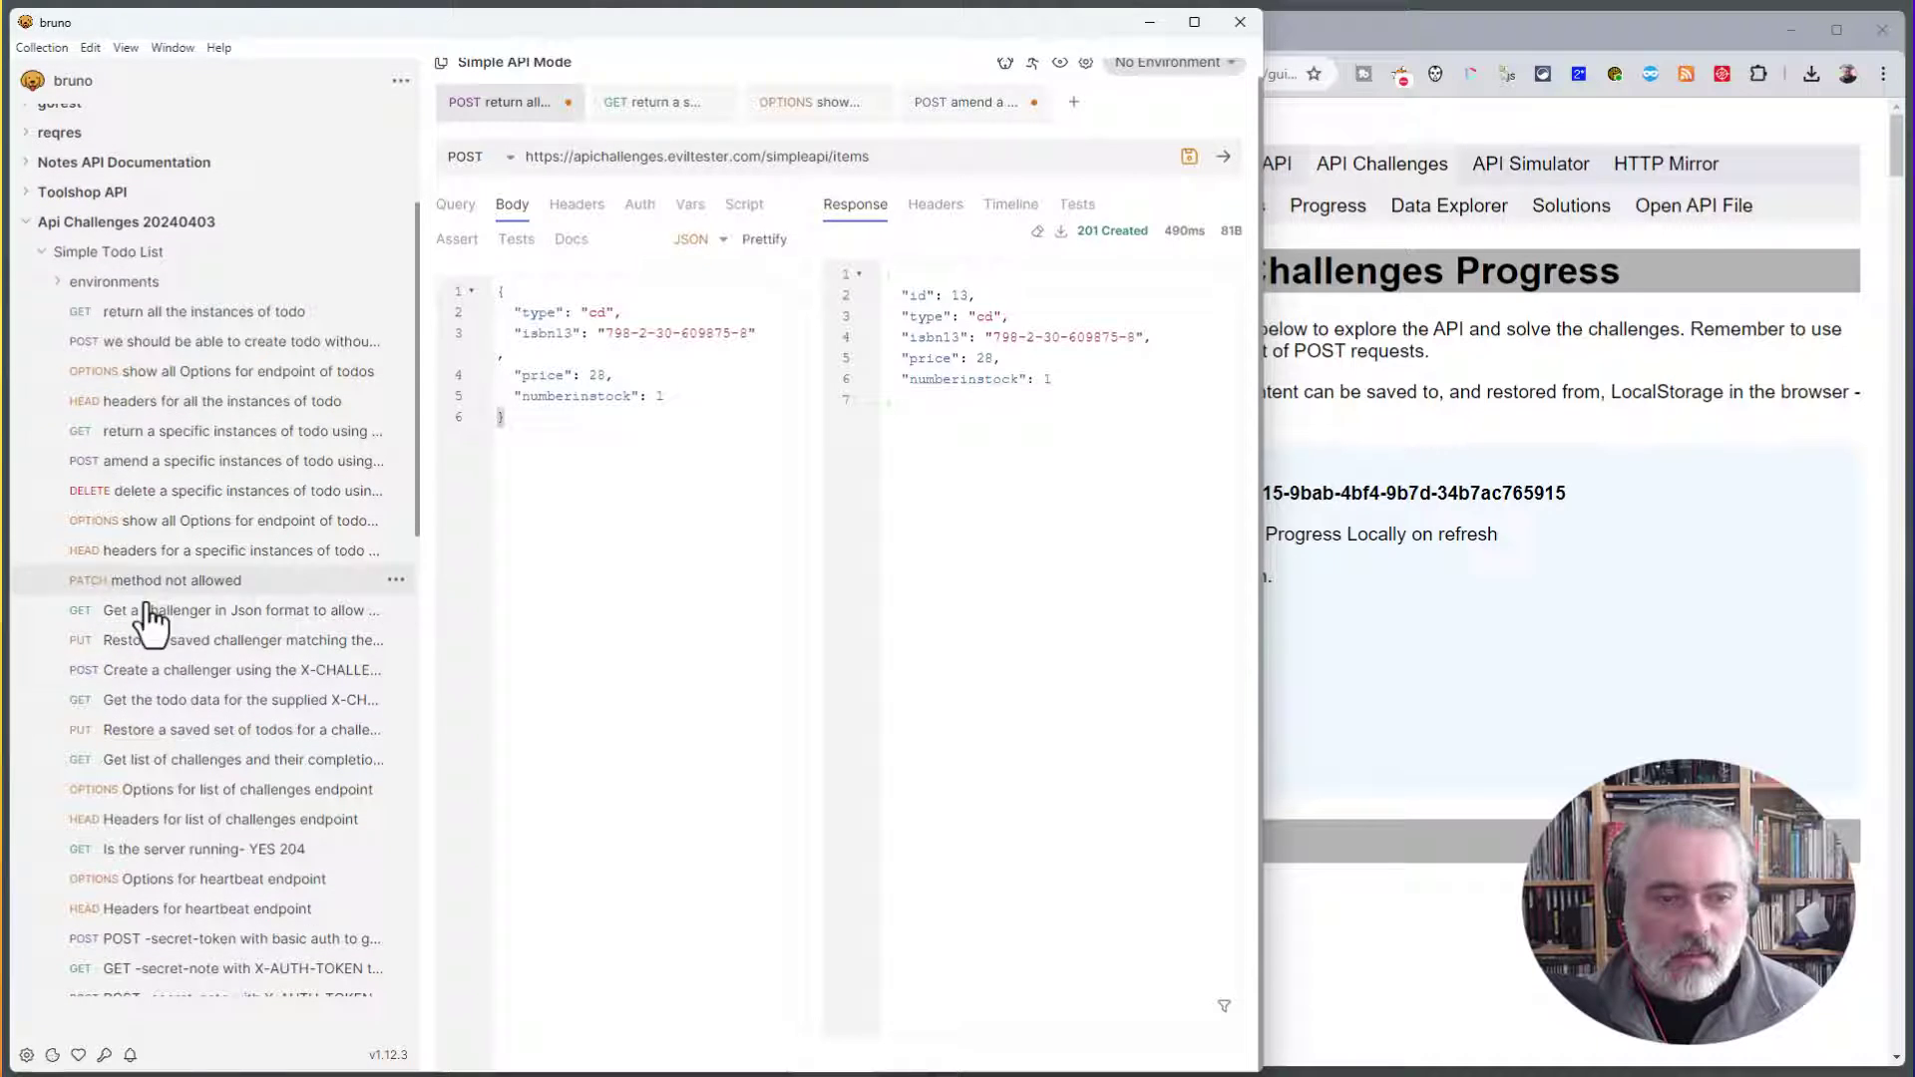
{"action": "scroll", "coordinate": [209, 704], "scroll_direction": "down", "scroll_amount": 2}
{"action": "left_click", "coordinate": [184, 539]}
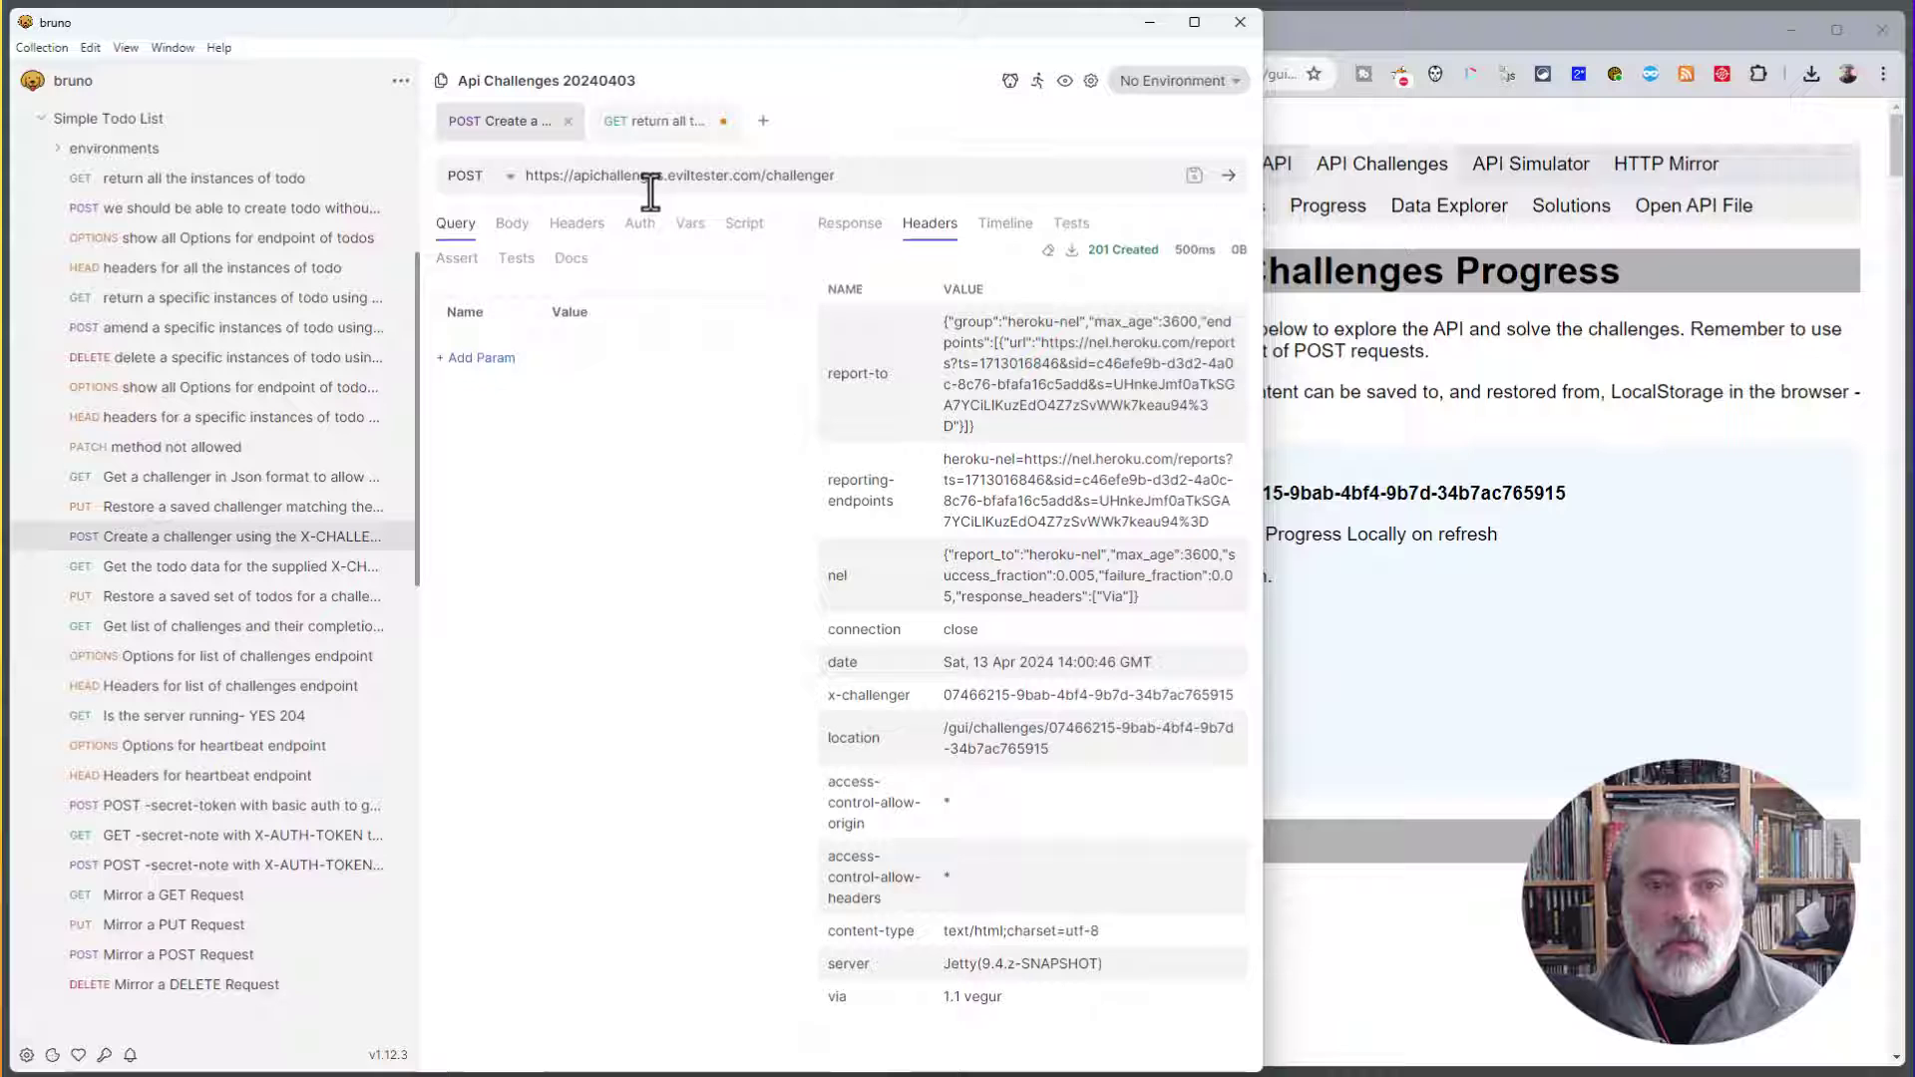
- Return to the Chrome progress page at Getting Started, where challenge 01 (POST /challenger) is done
{"action": "left_click", "coordinate": [1423, 441]}
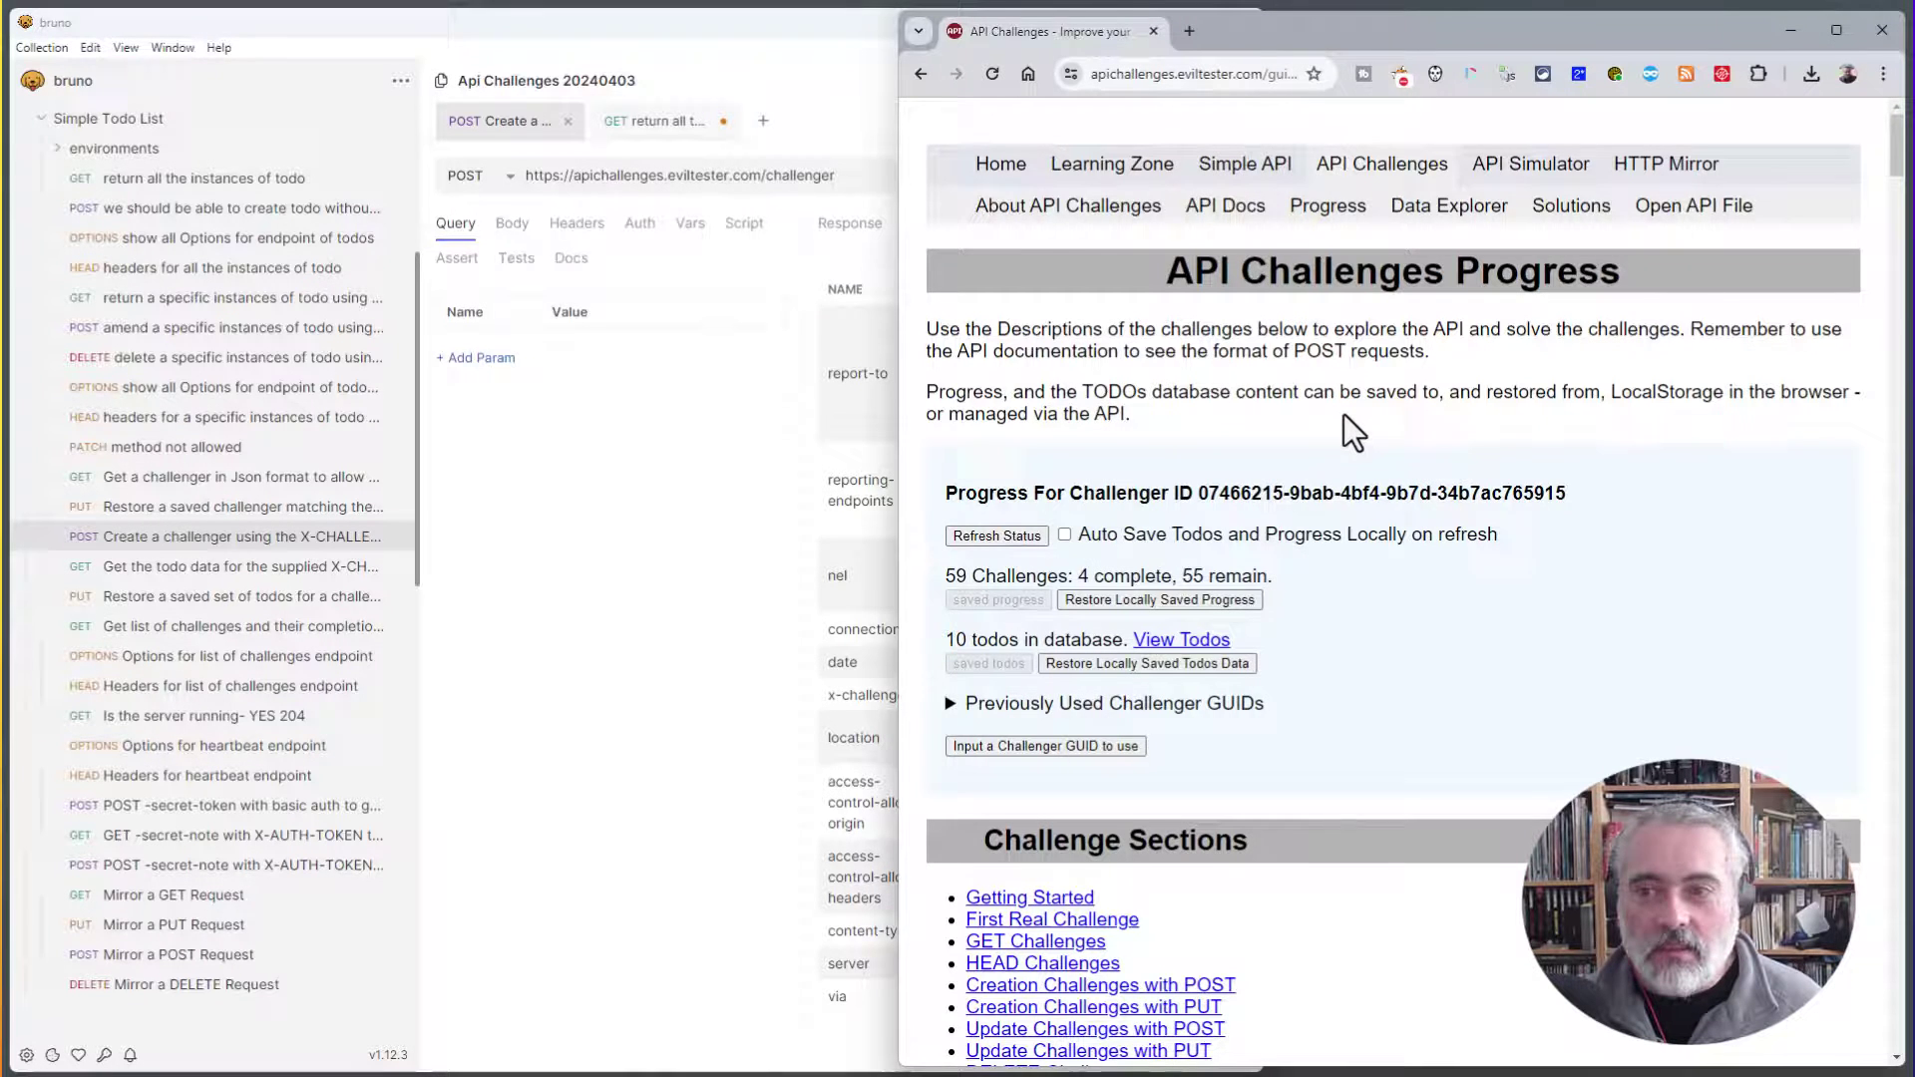
{"action": "scroll", "coordinate": [1343, 415], "scroll_direction": "down", "scroll_amount": 7}
{"action": "scroll", "coordinate": [1373, 450], "scroll_direction": "down", "scroll_amount": 2}
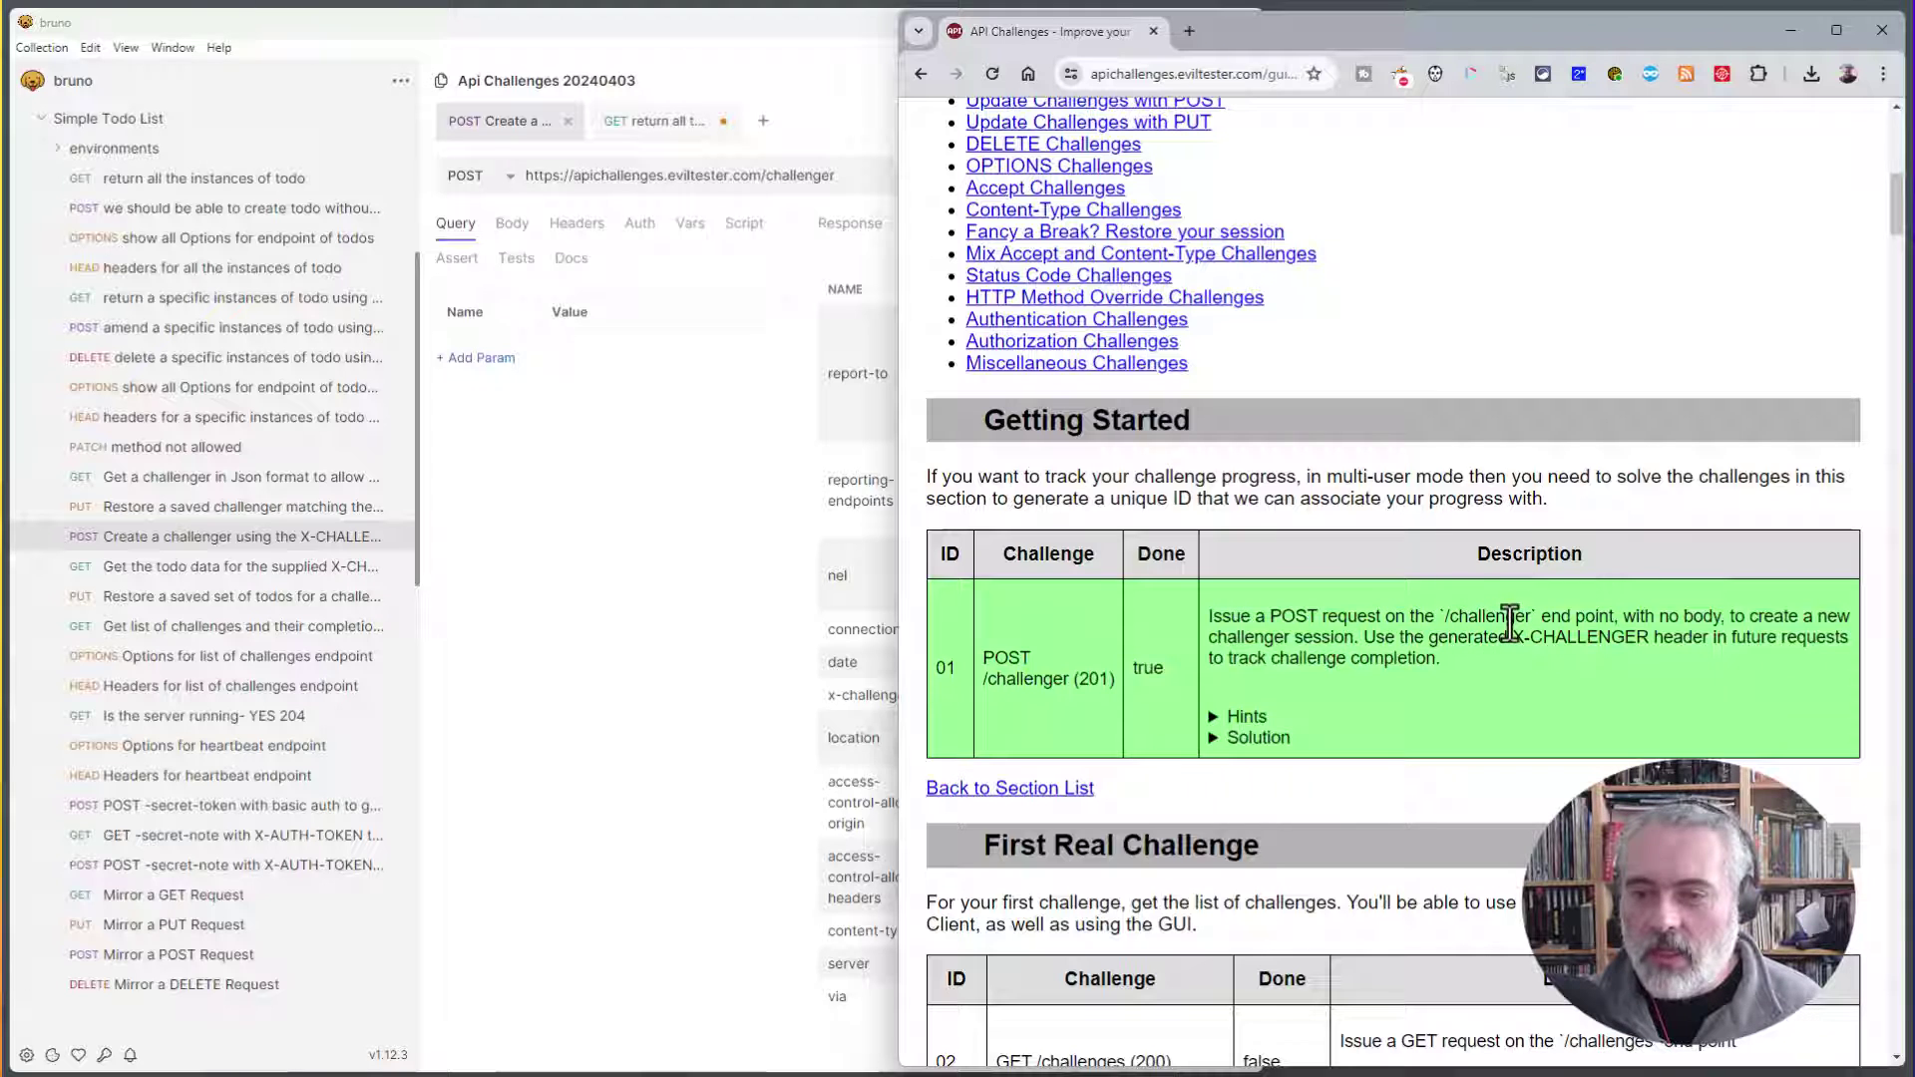
- Resend POST /challenger for a 201 Created response and copy the new x-challenger GUID
{"action": "left_click", "coordinate": [748, 553]}
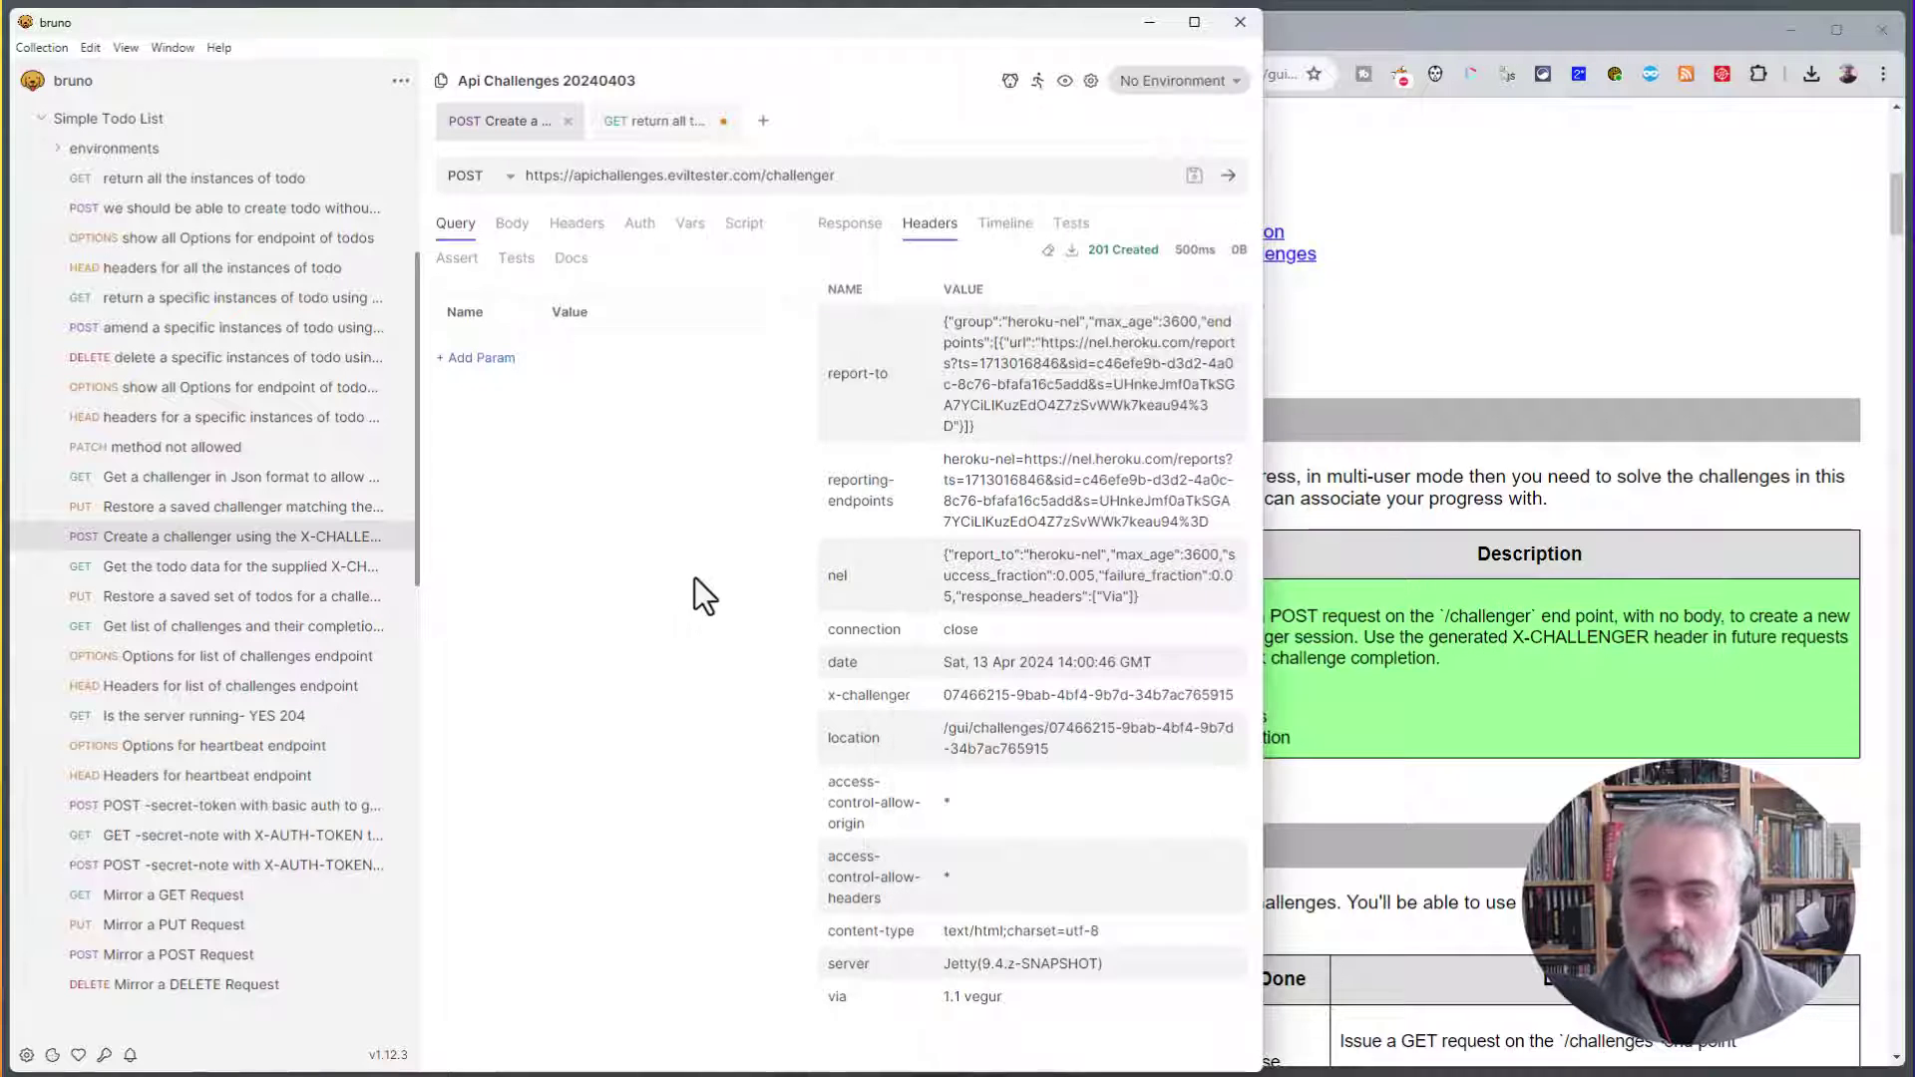
{"action": "left_click", "coordinate": [1228, 177]}
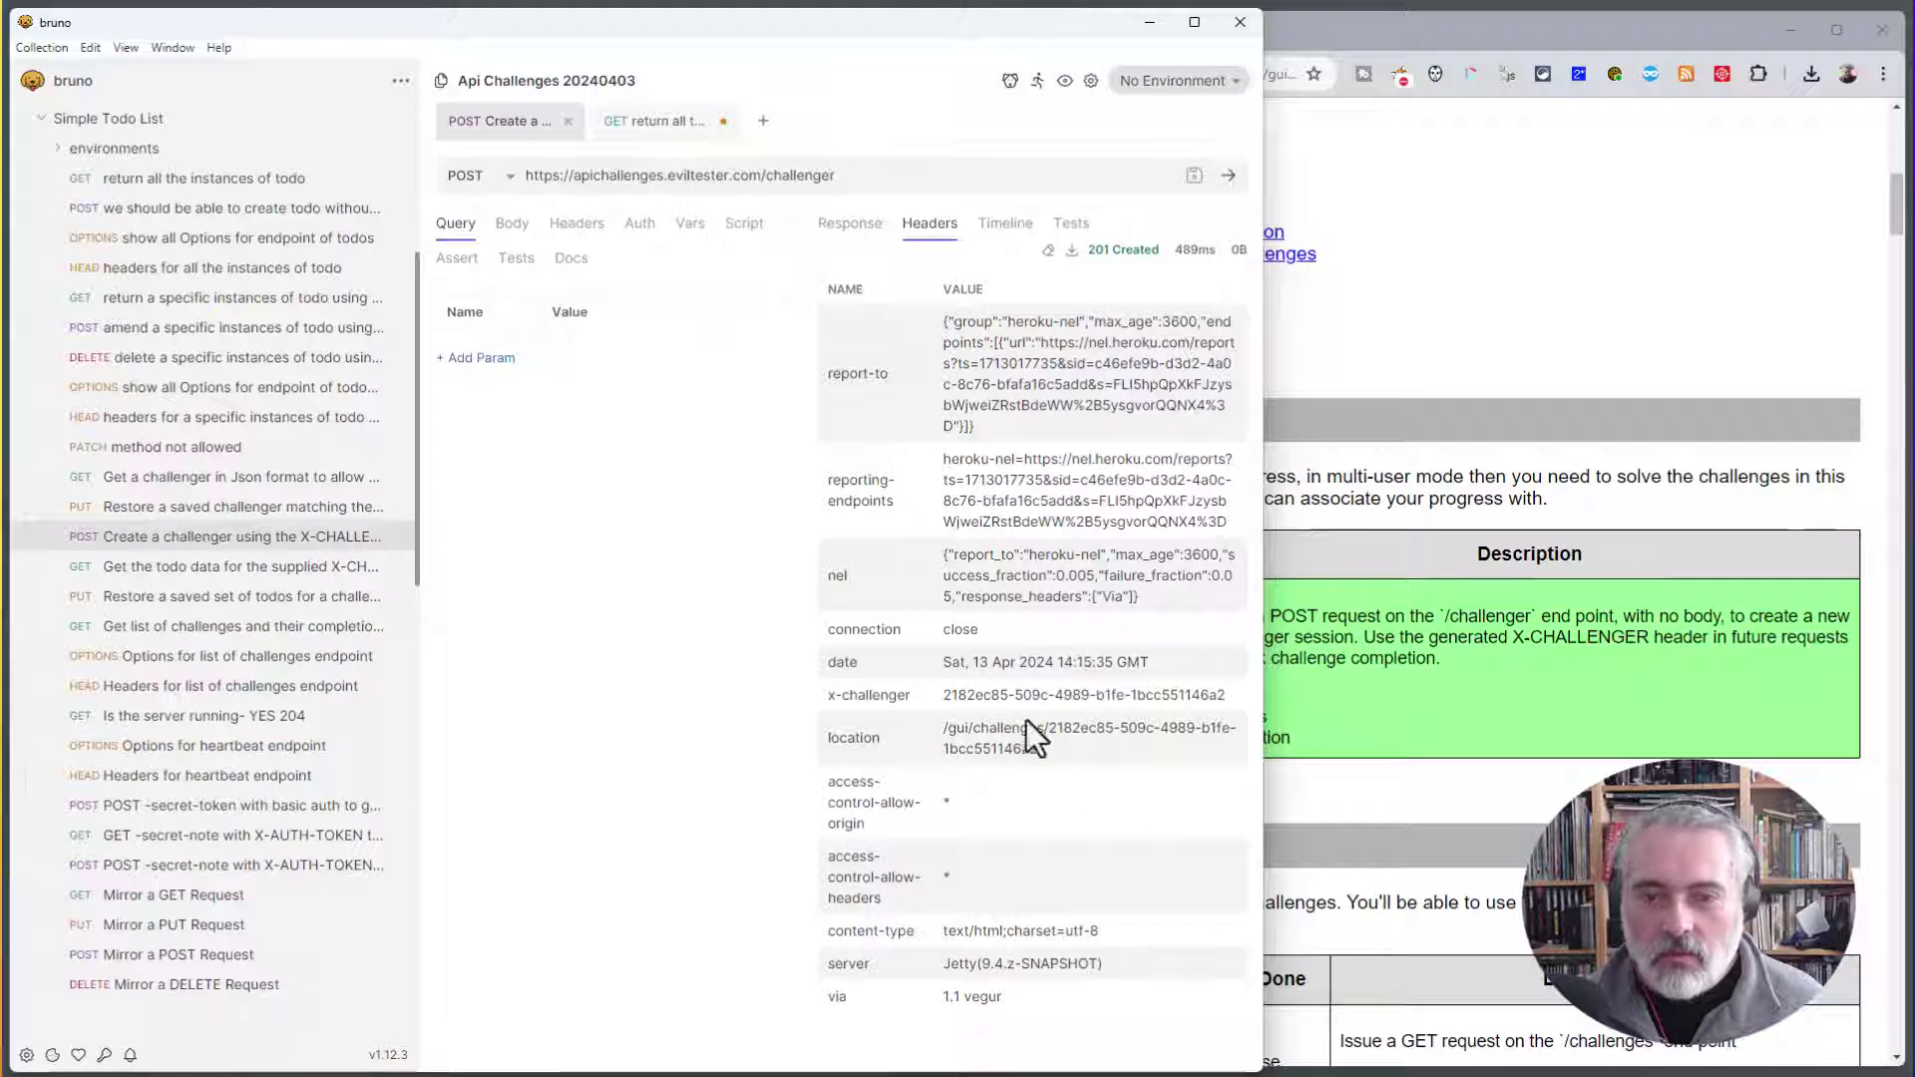
{"action": "left_click_drag", "start_coordinate": [1223, 694], "coordinate": [934, 692]}
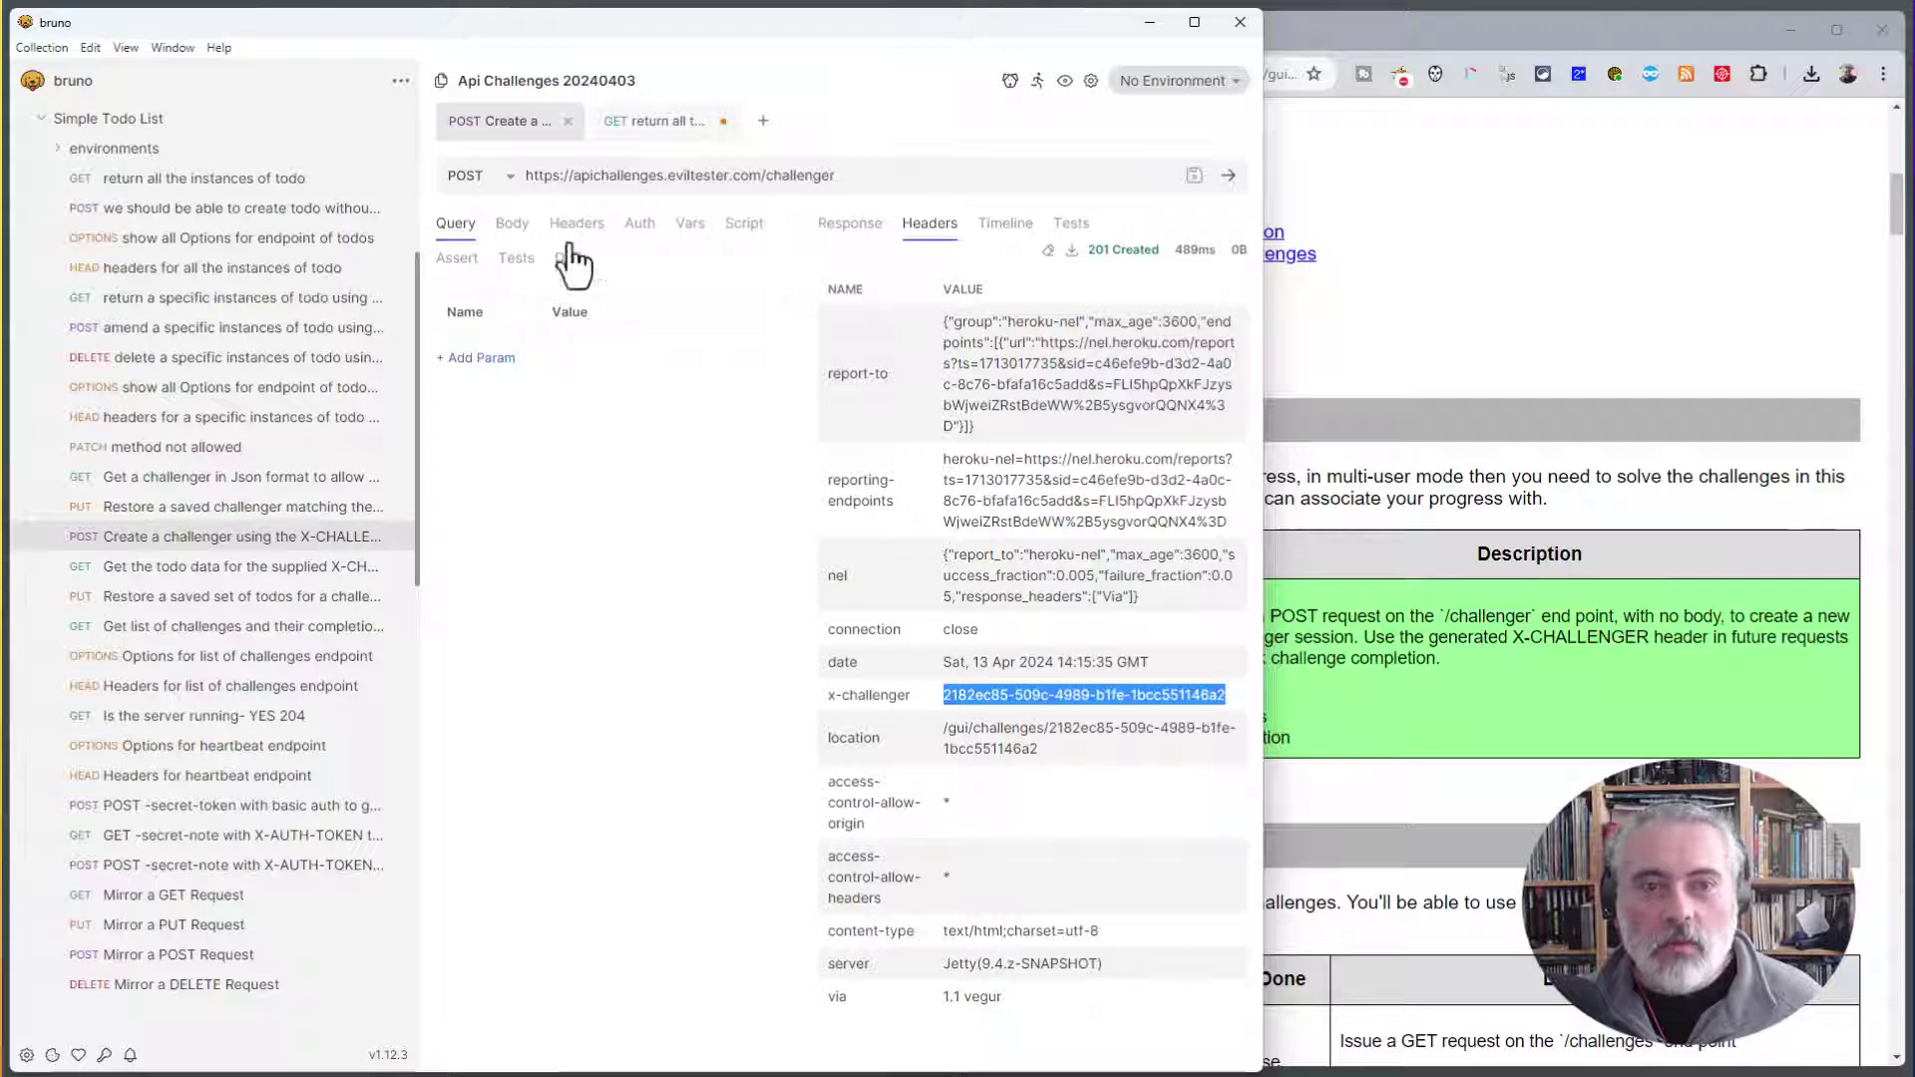
{"action": "left_click", "coordinate": [508, 180]}
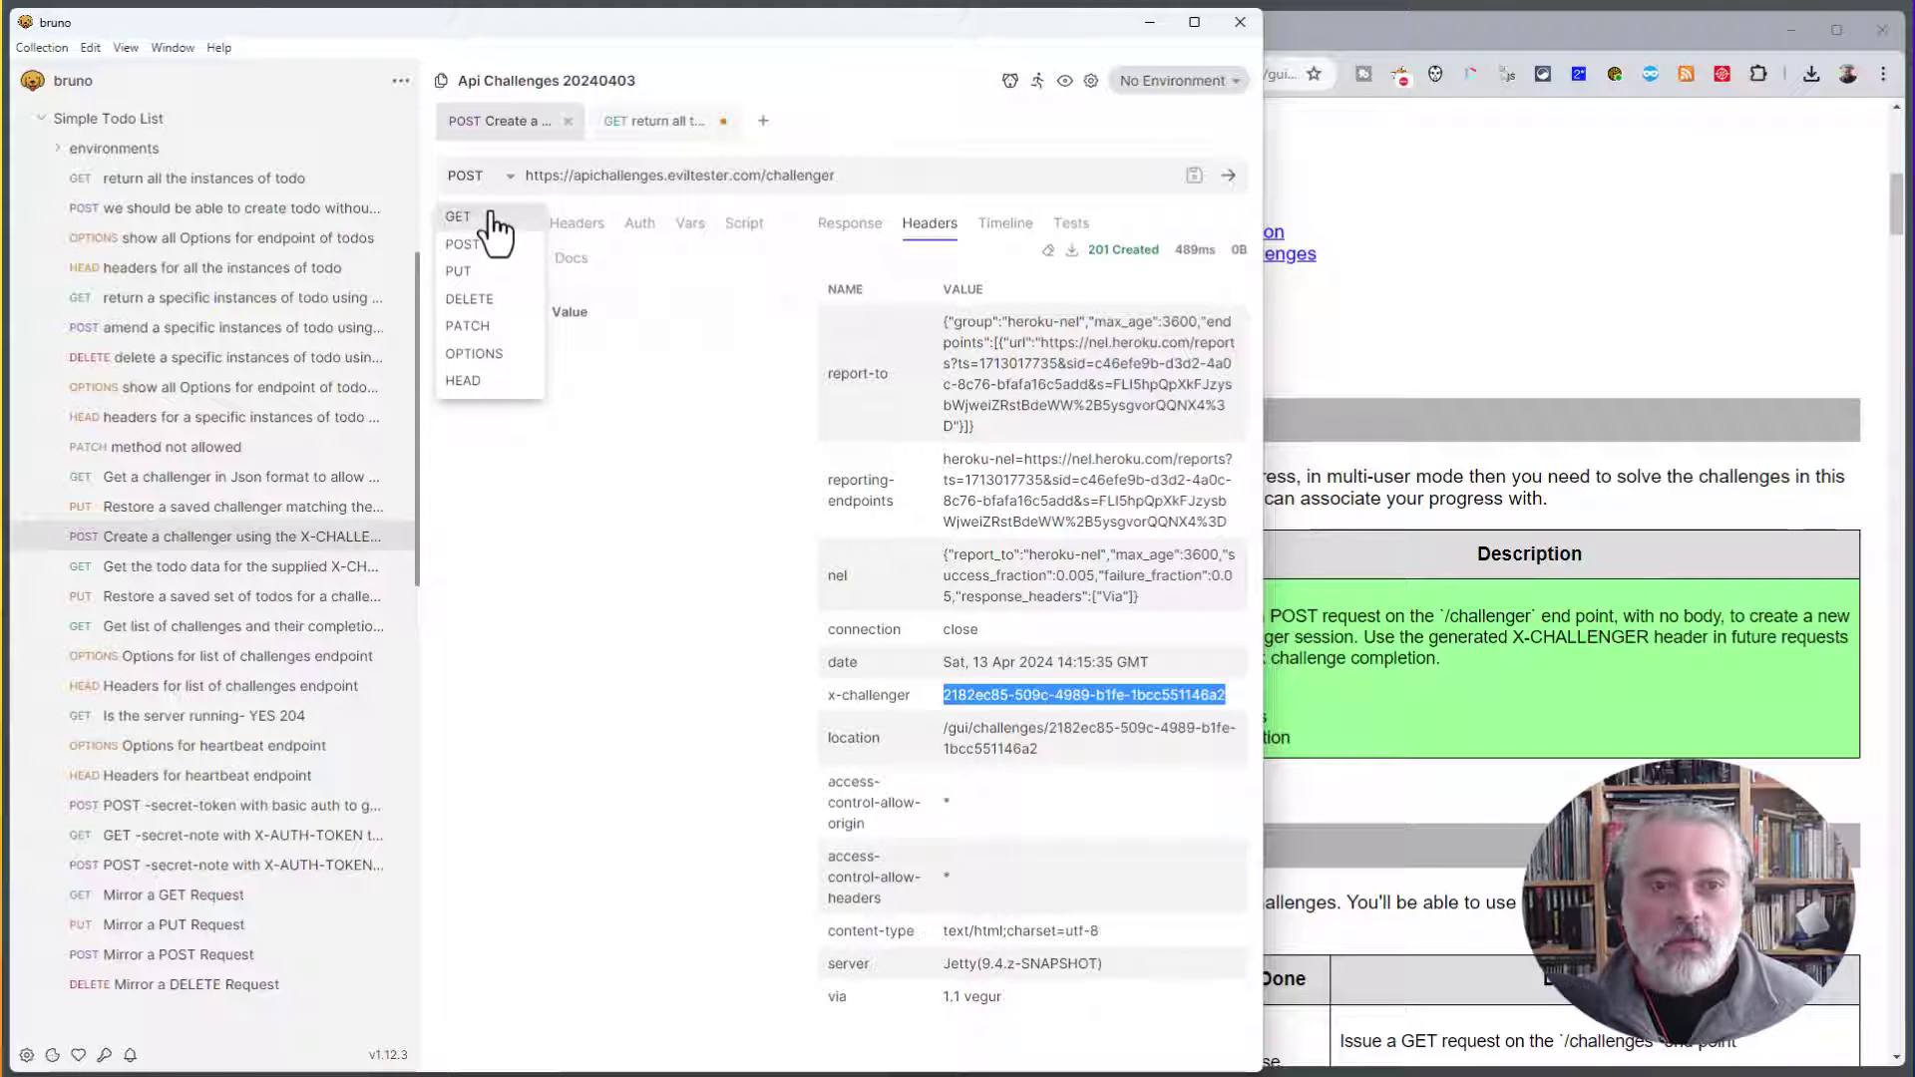
- Make the request a GET and add an x-challenger header holding the copied GUID
{"action": "left_click", "coordinate": [486, 216]}
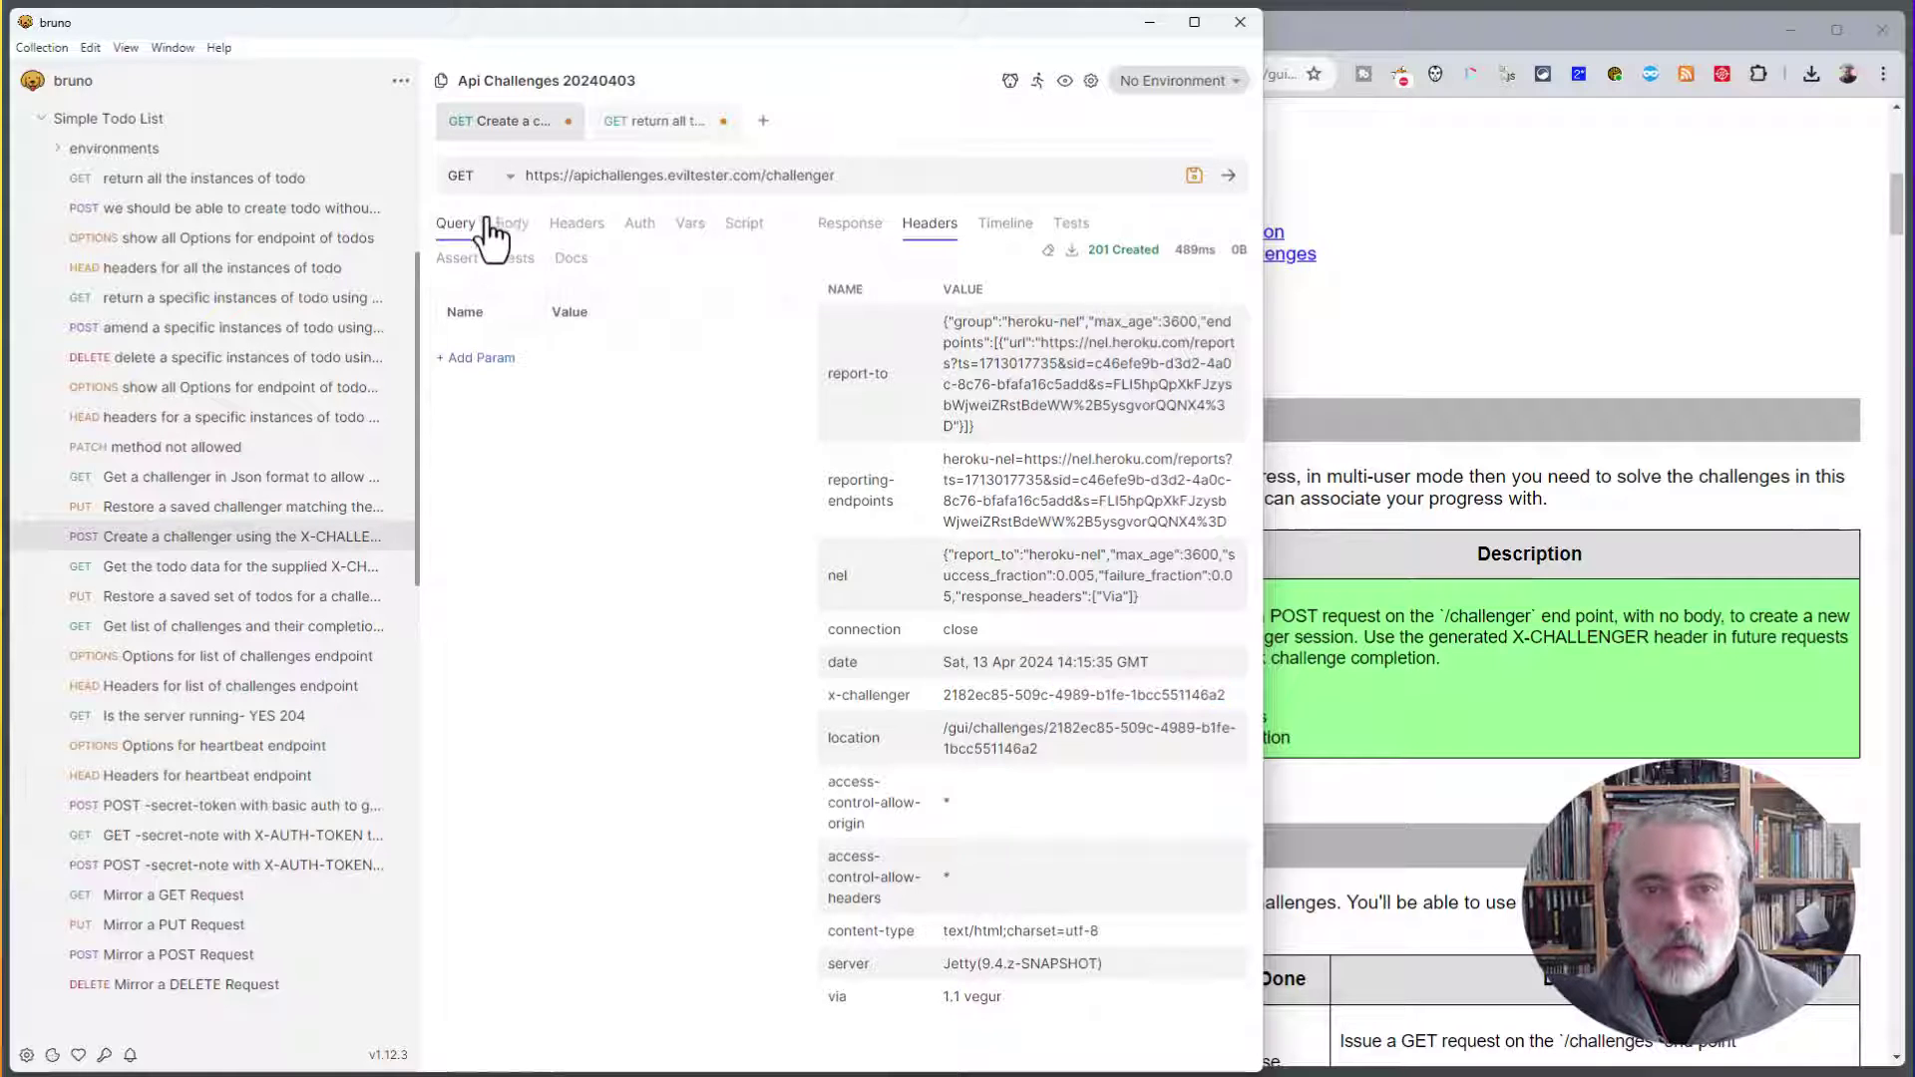
{"action": "left_click", "coordinate": [565, 238]}
{"action": "left_click", "coordinate": [484, 357]}
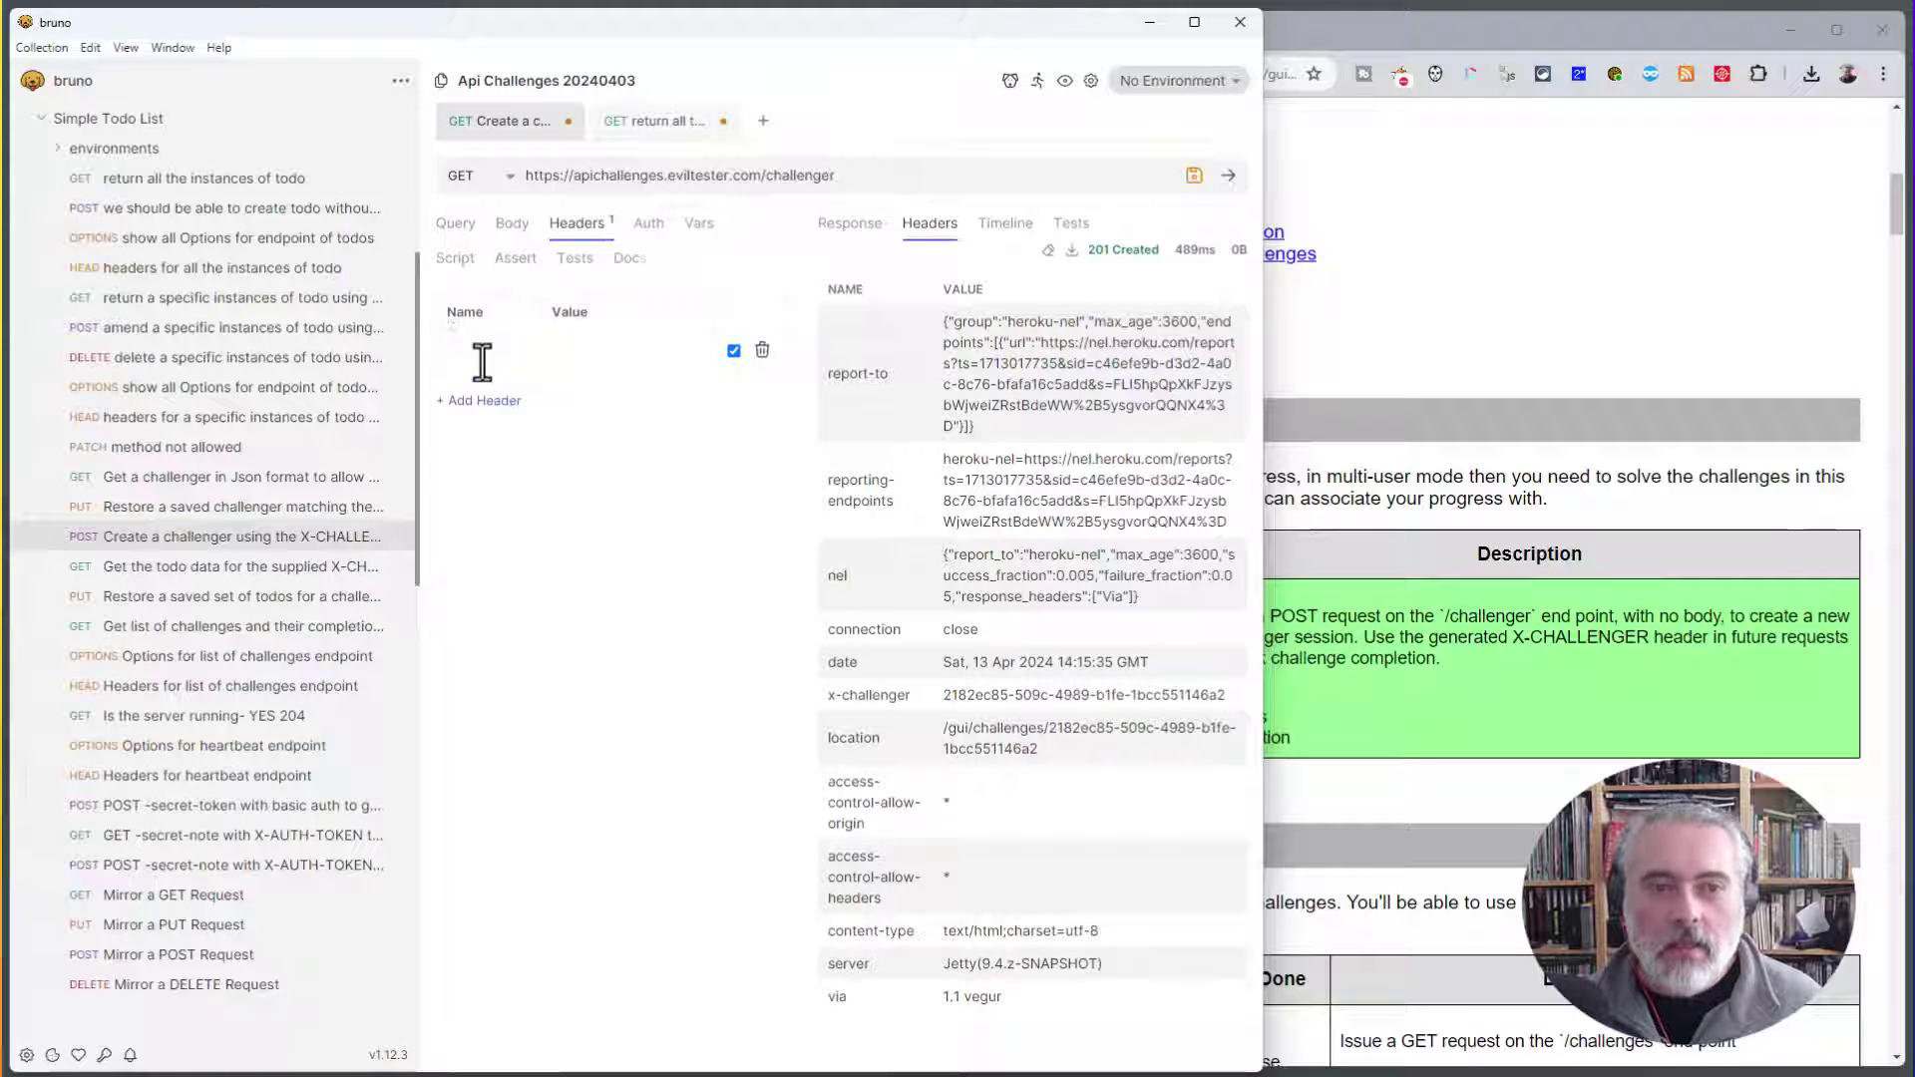
{"action": "type", "text": "x-challenger"}
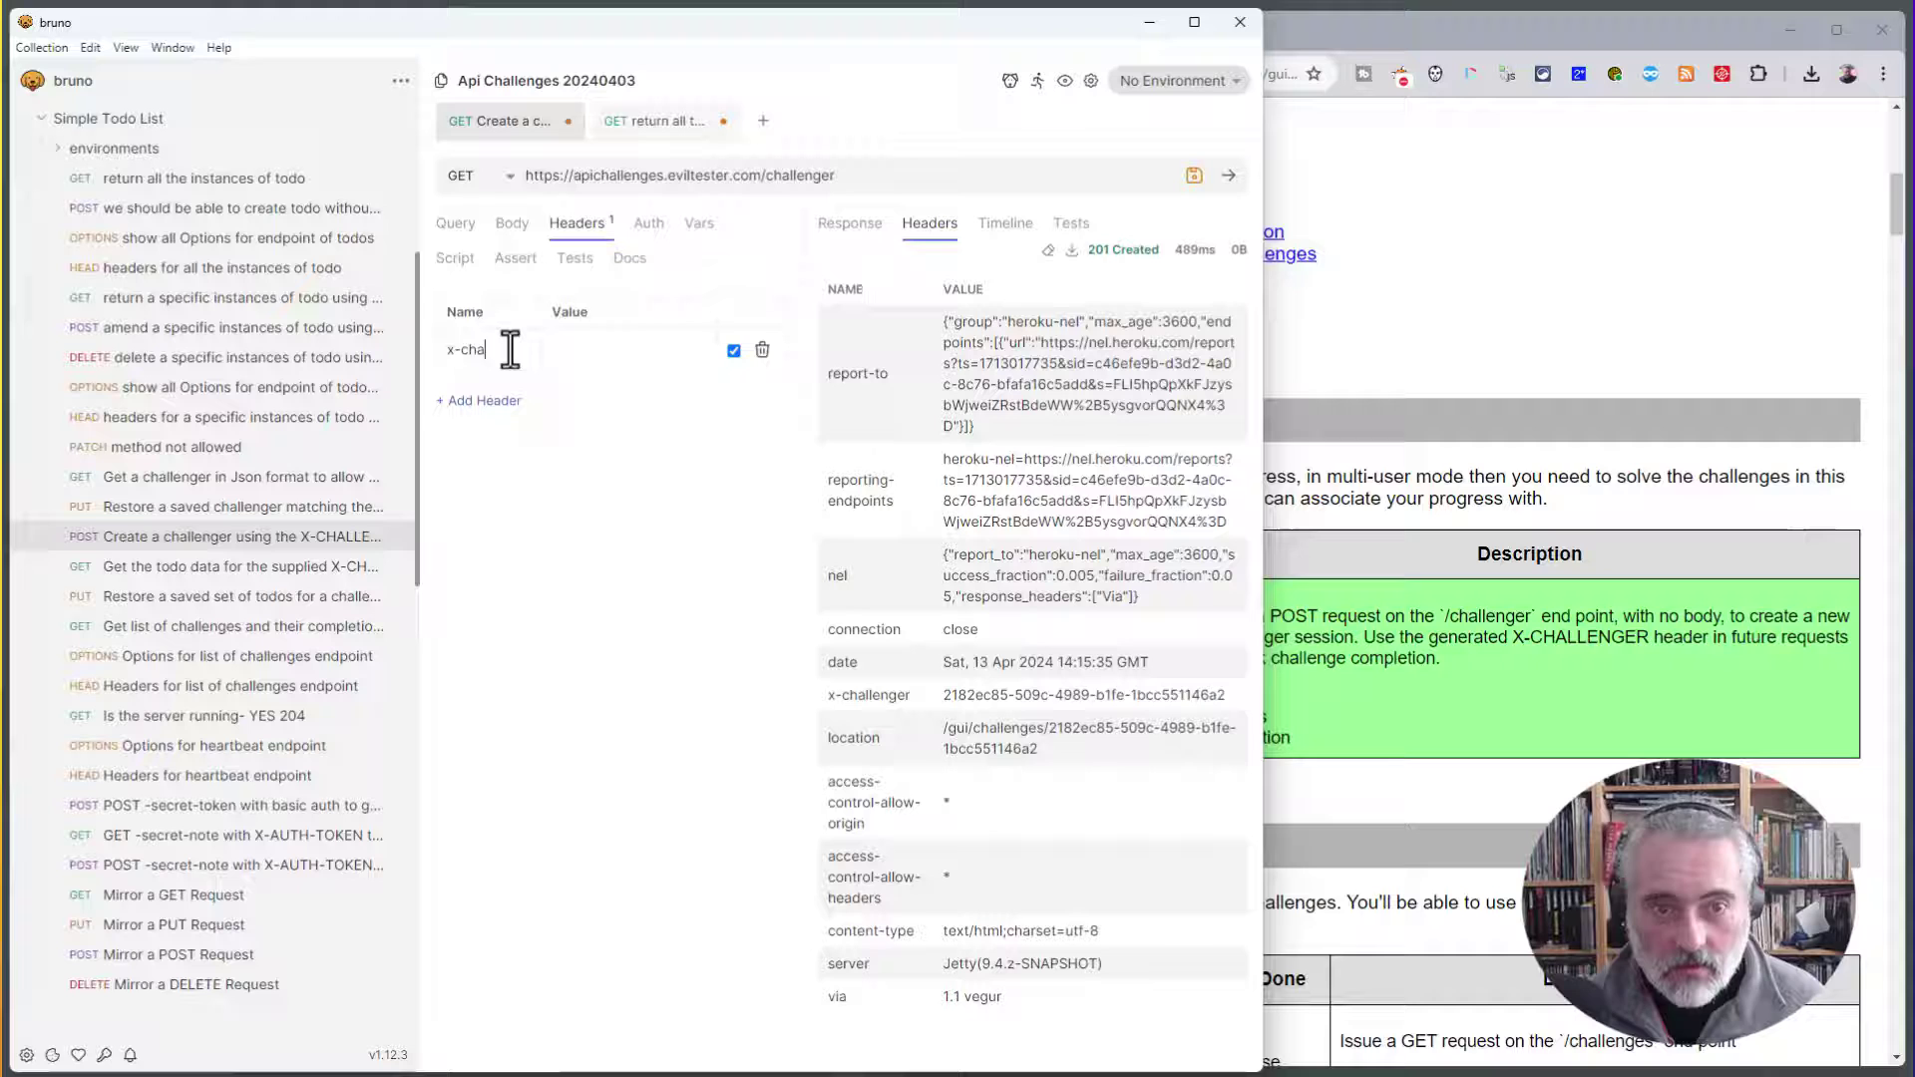
{"action": "left_click", "coordinate": [555, 349]}
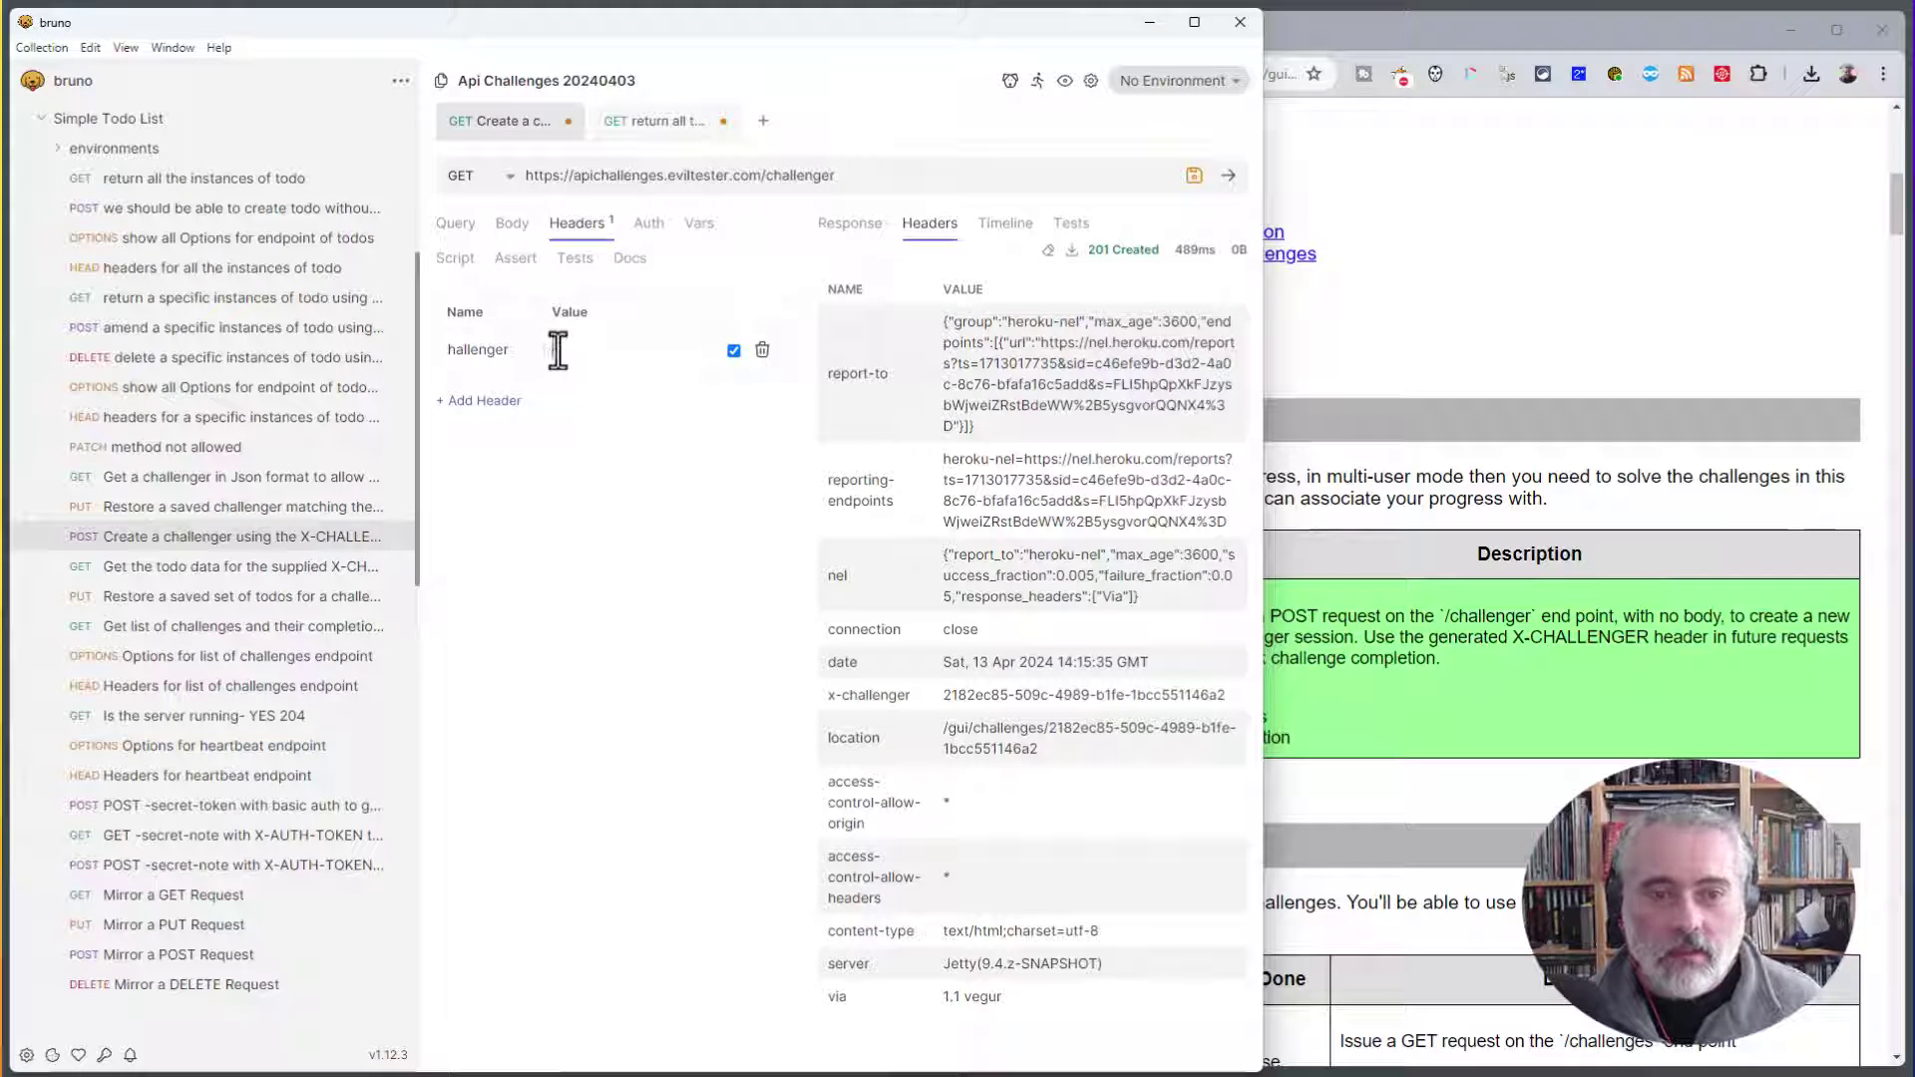
{"action": "type", "text": "2182ec85-509c-4989-b1fe-1bcc551146a2"}
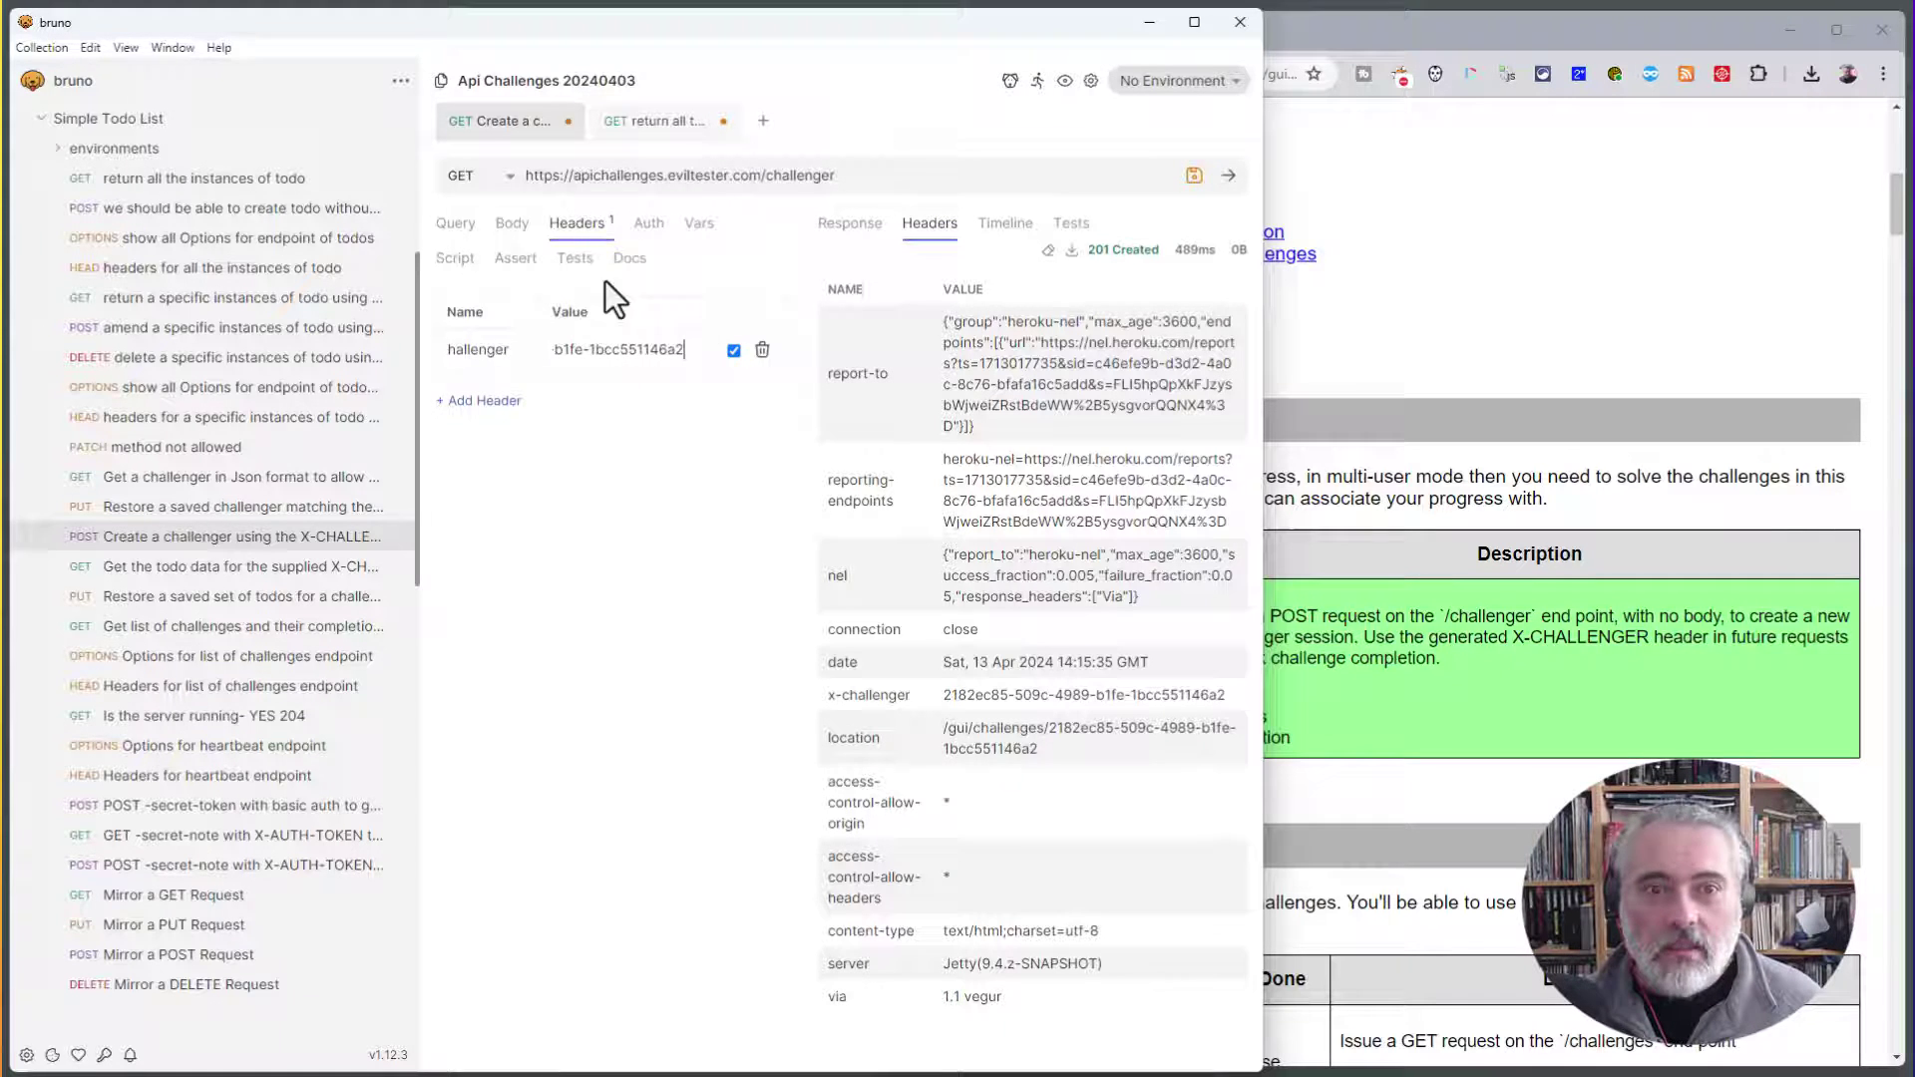
- Send the request to /todos and view the 200 OK JSON list of todos
{"action": "double_click", "coordinate": [791, 177]}
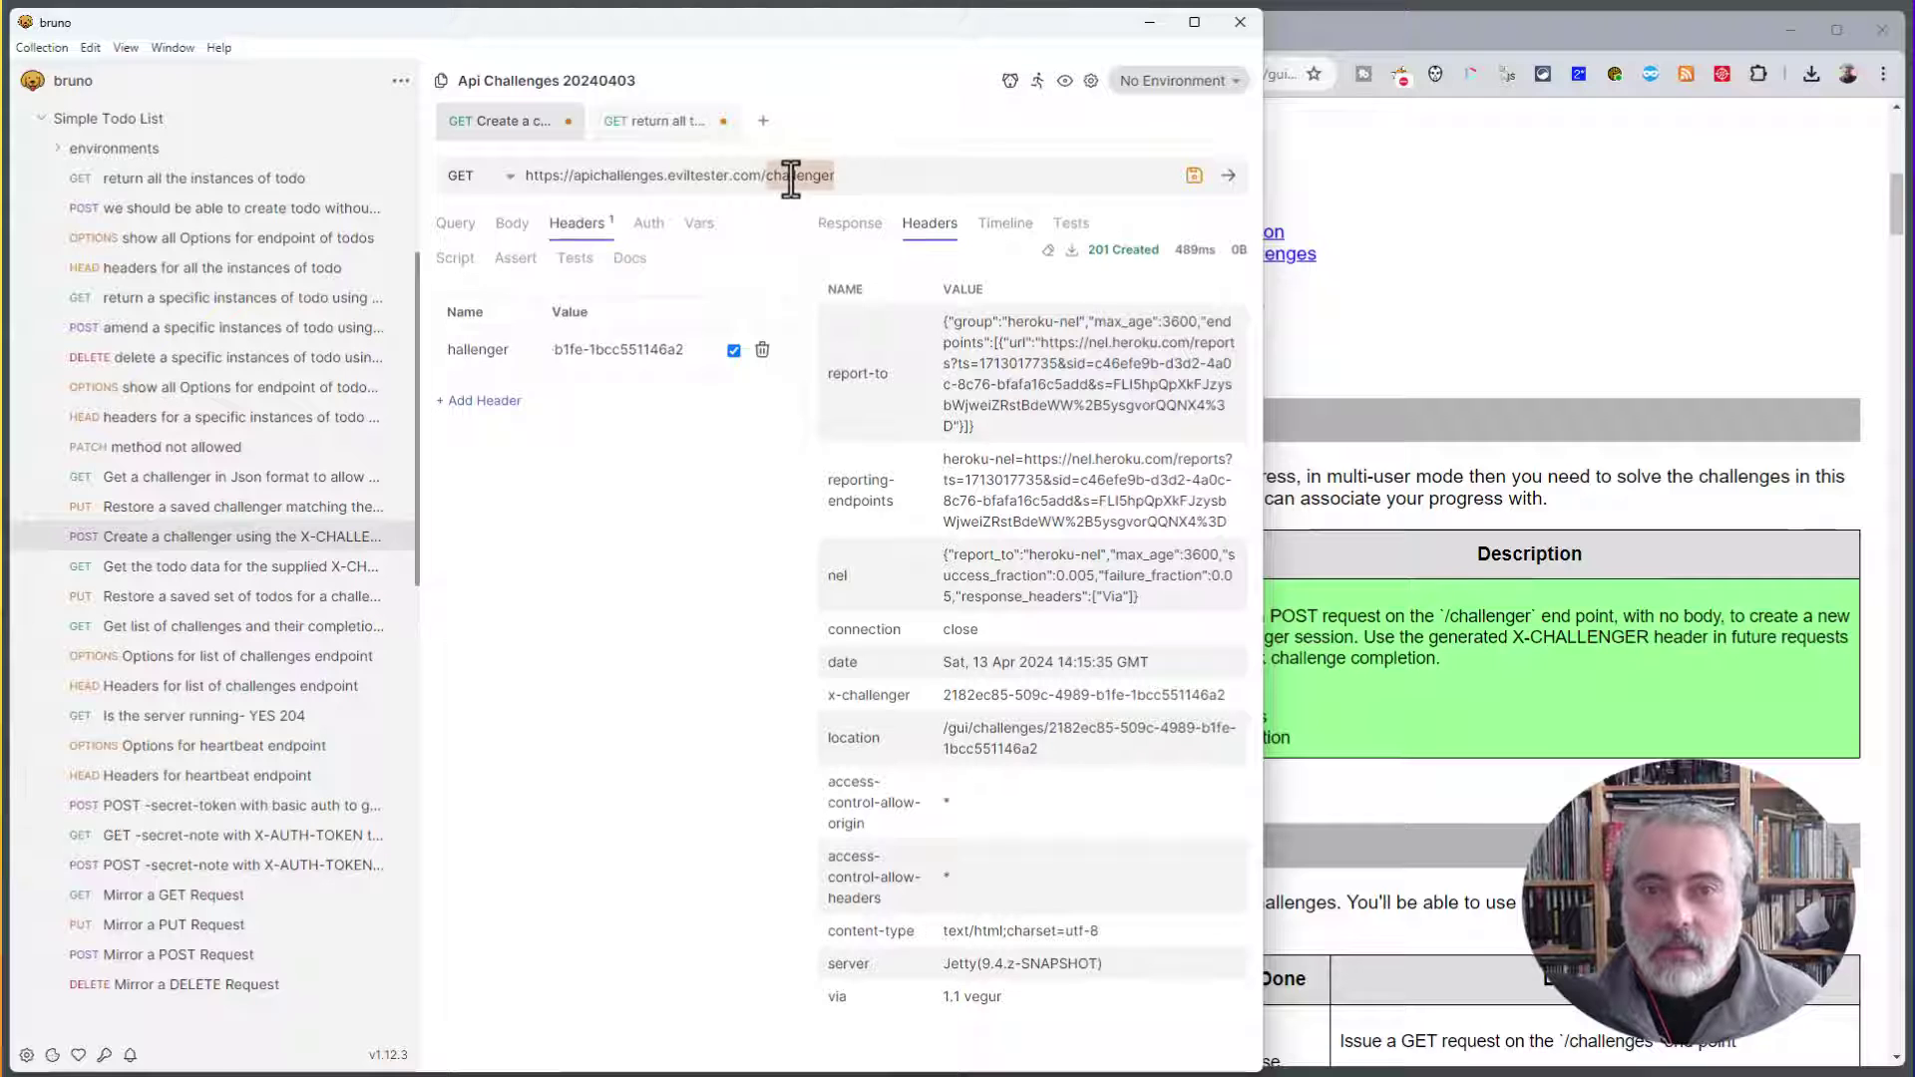
{"action": "type", "text": "todos"}
{"action": "key", "text": "Return"}
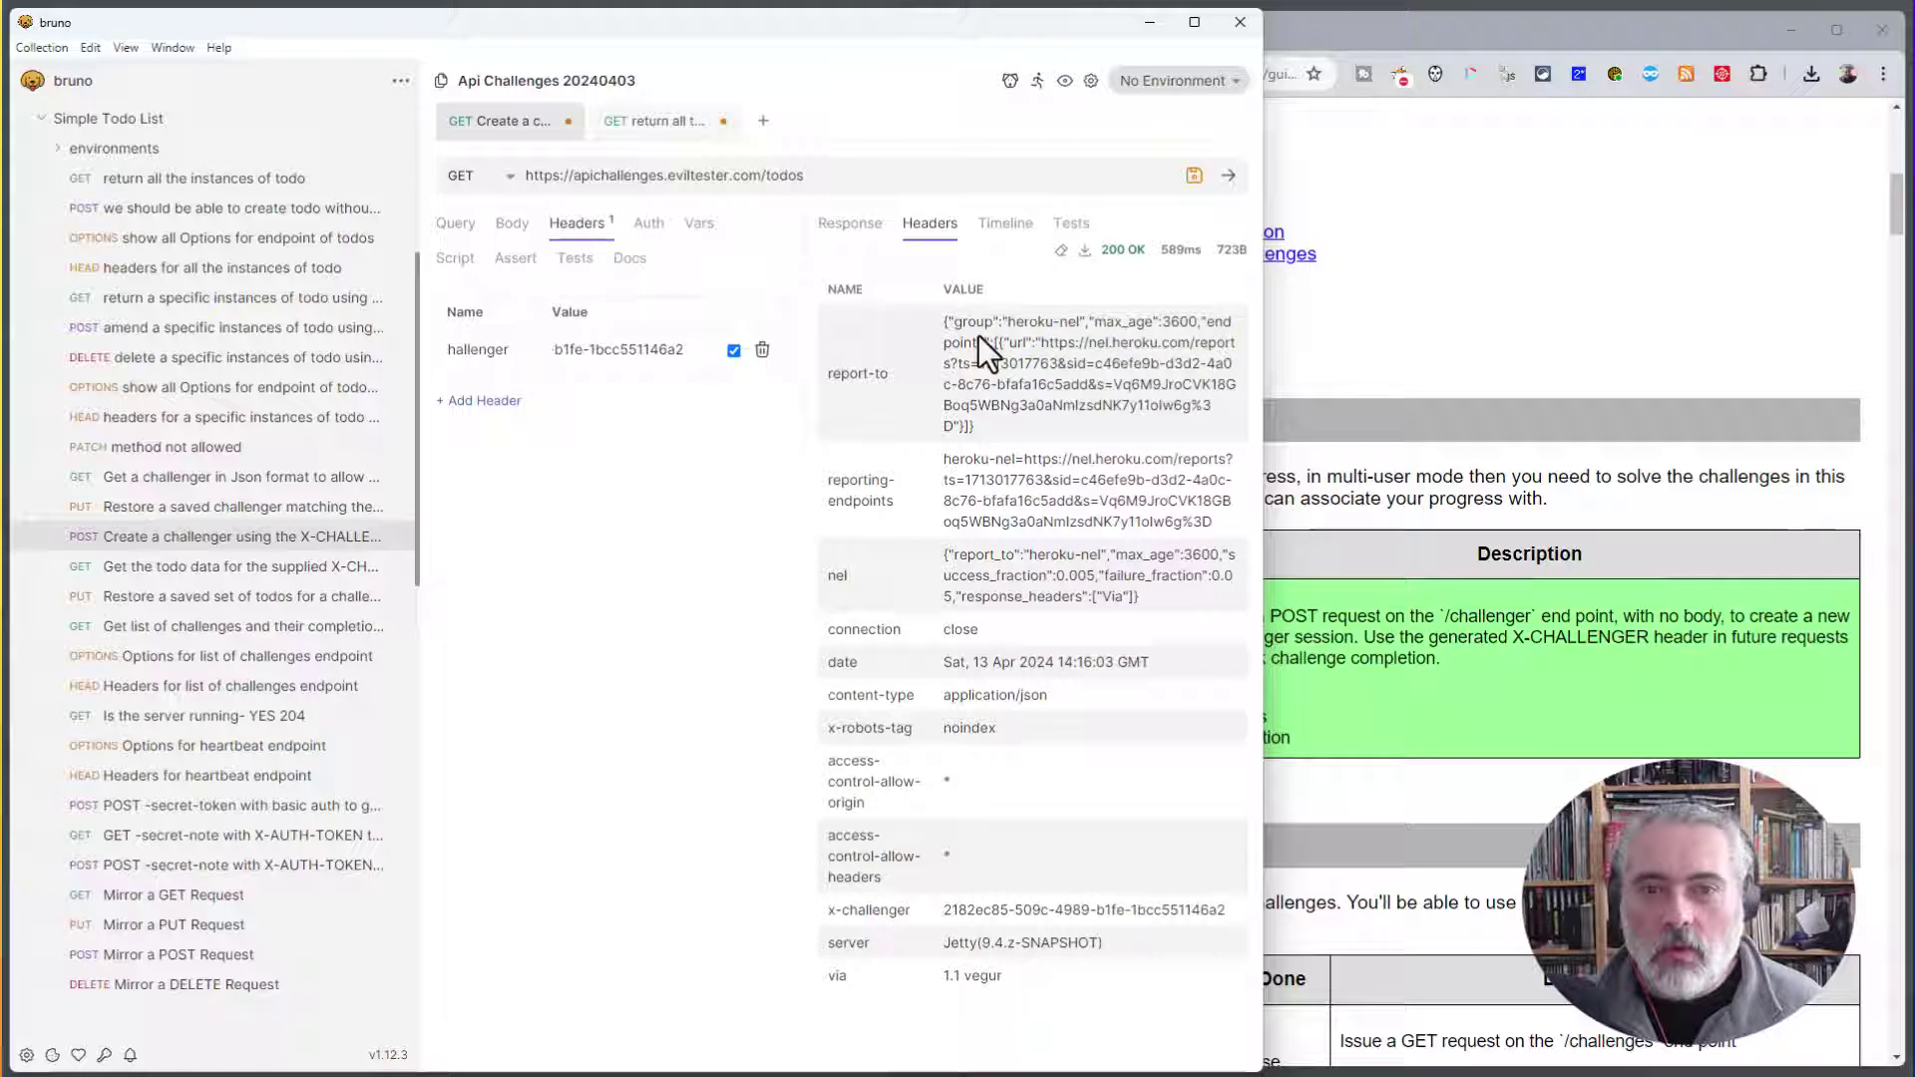
{"action": "left_click", "coordinate": [849, 226]}
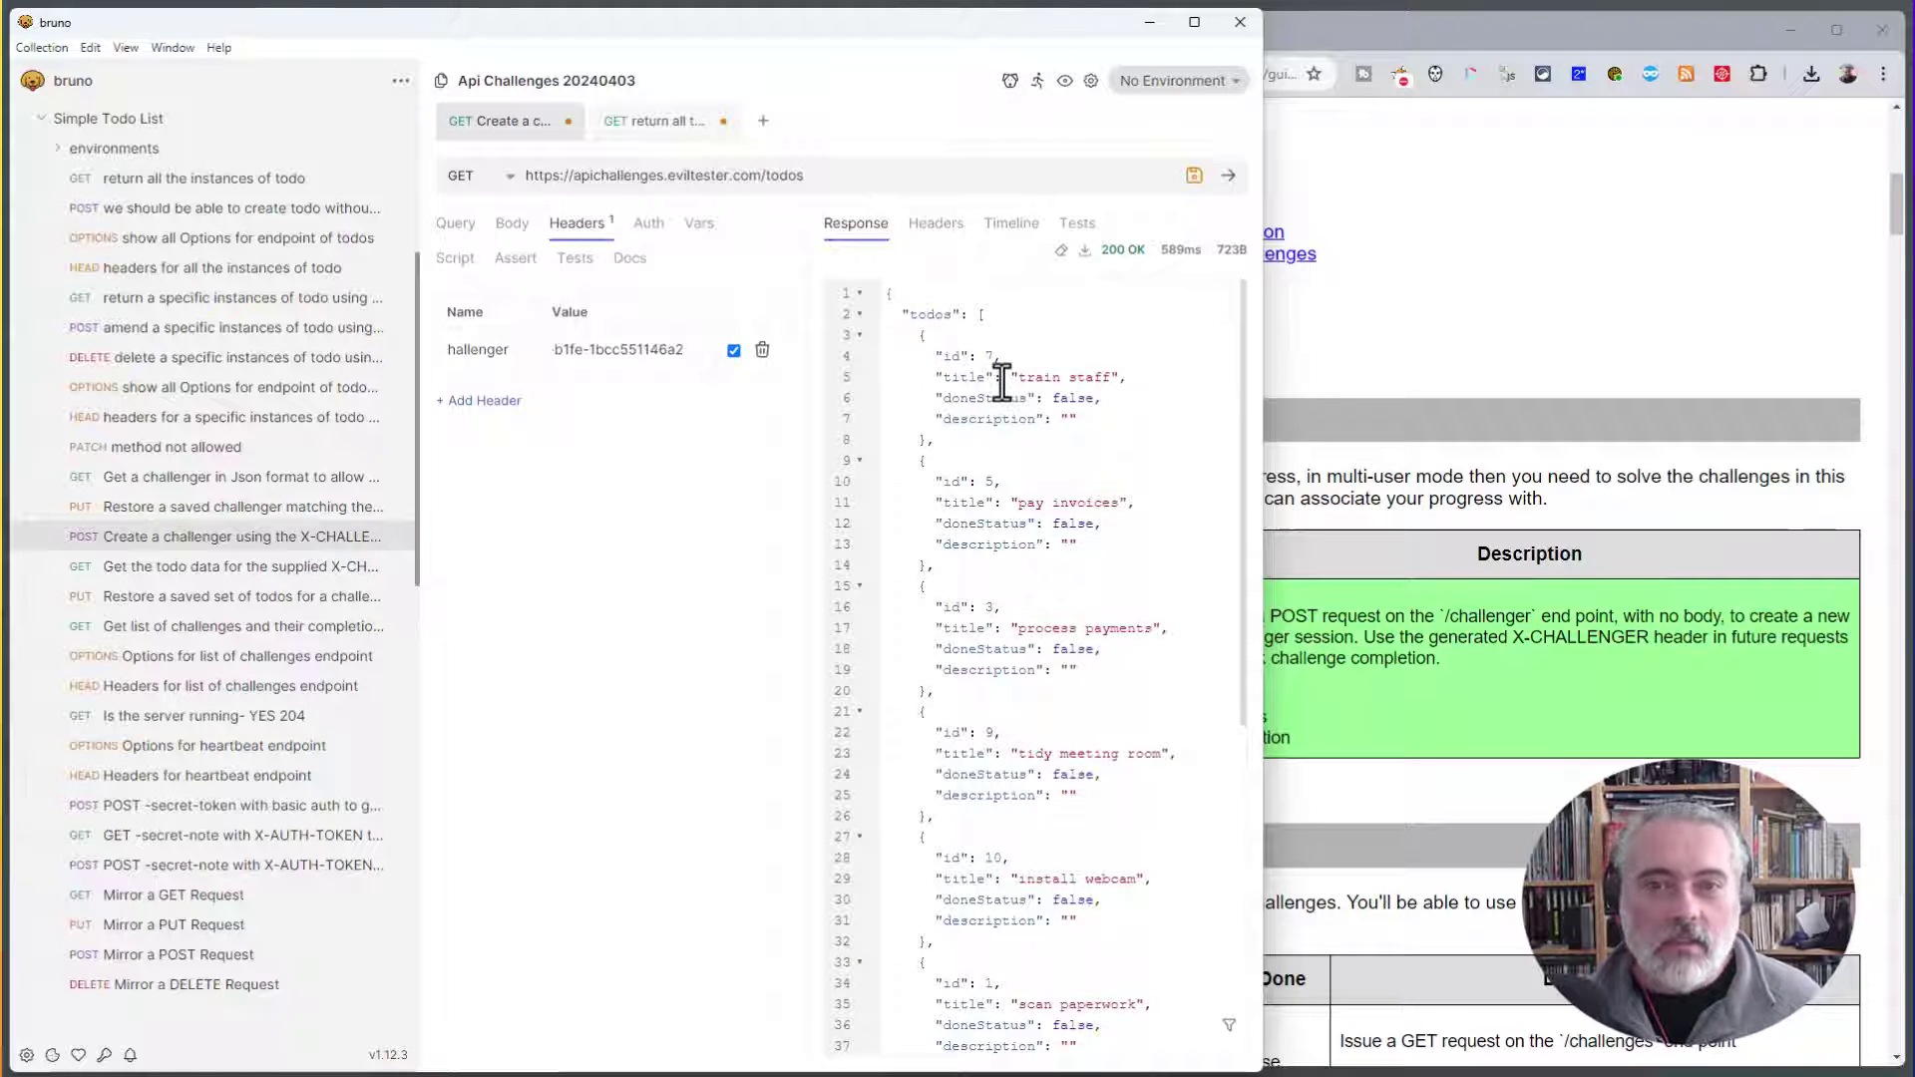
{"action": "left_click", "coordinate": [1422, 320]}
- Paste the new challenger GUID into the 'Input a Challenger GUID to use' prompt and confirm
{"action": "scroll", "coordinate": [1411, 339], "scroll_direction": "up", "scroll_amount": 12}
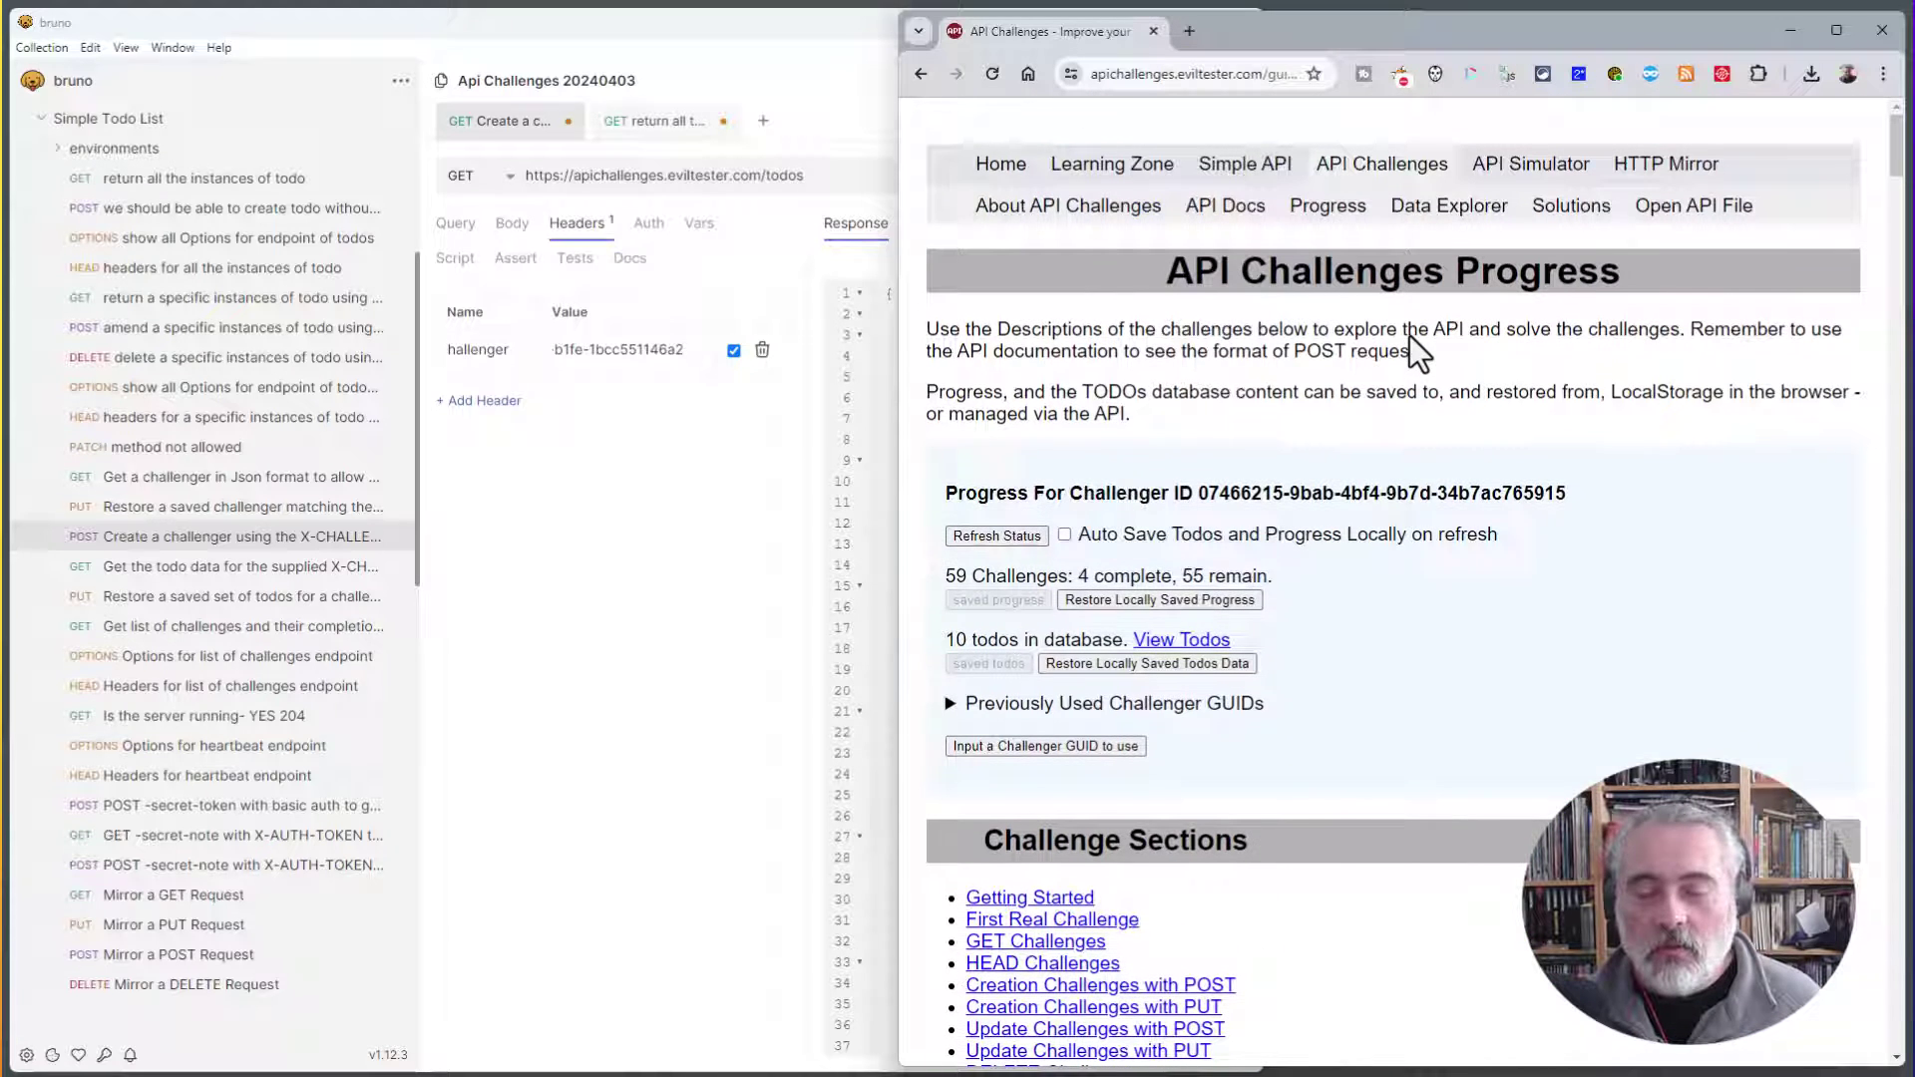
{"action": "left_click", "coordinate": [1074, 745]}
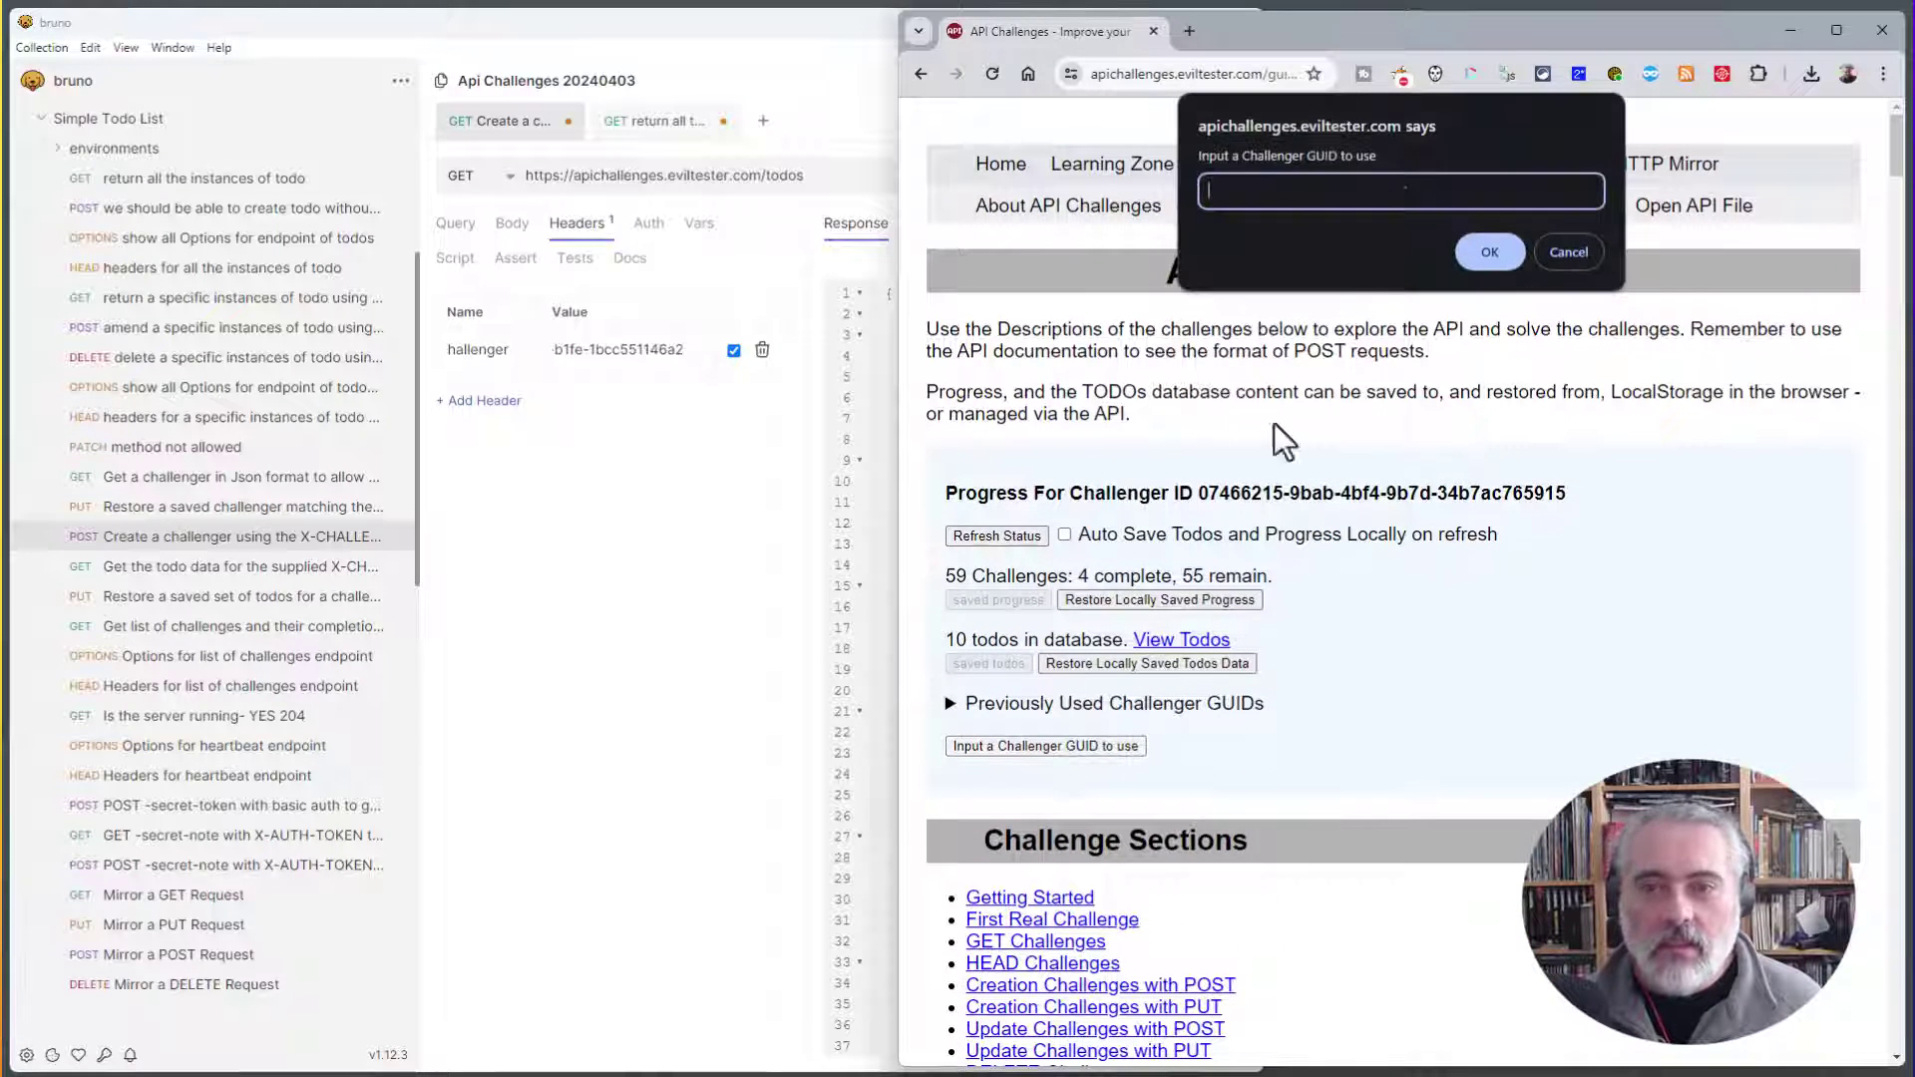
{"action": "type", "text": "2182ec85-509c-4989-b1fe-1bcc551146a2"}
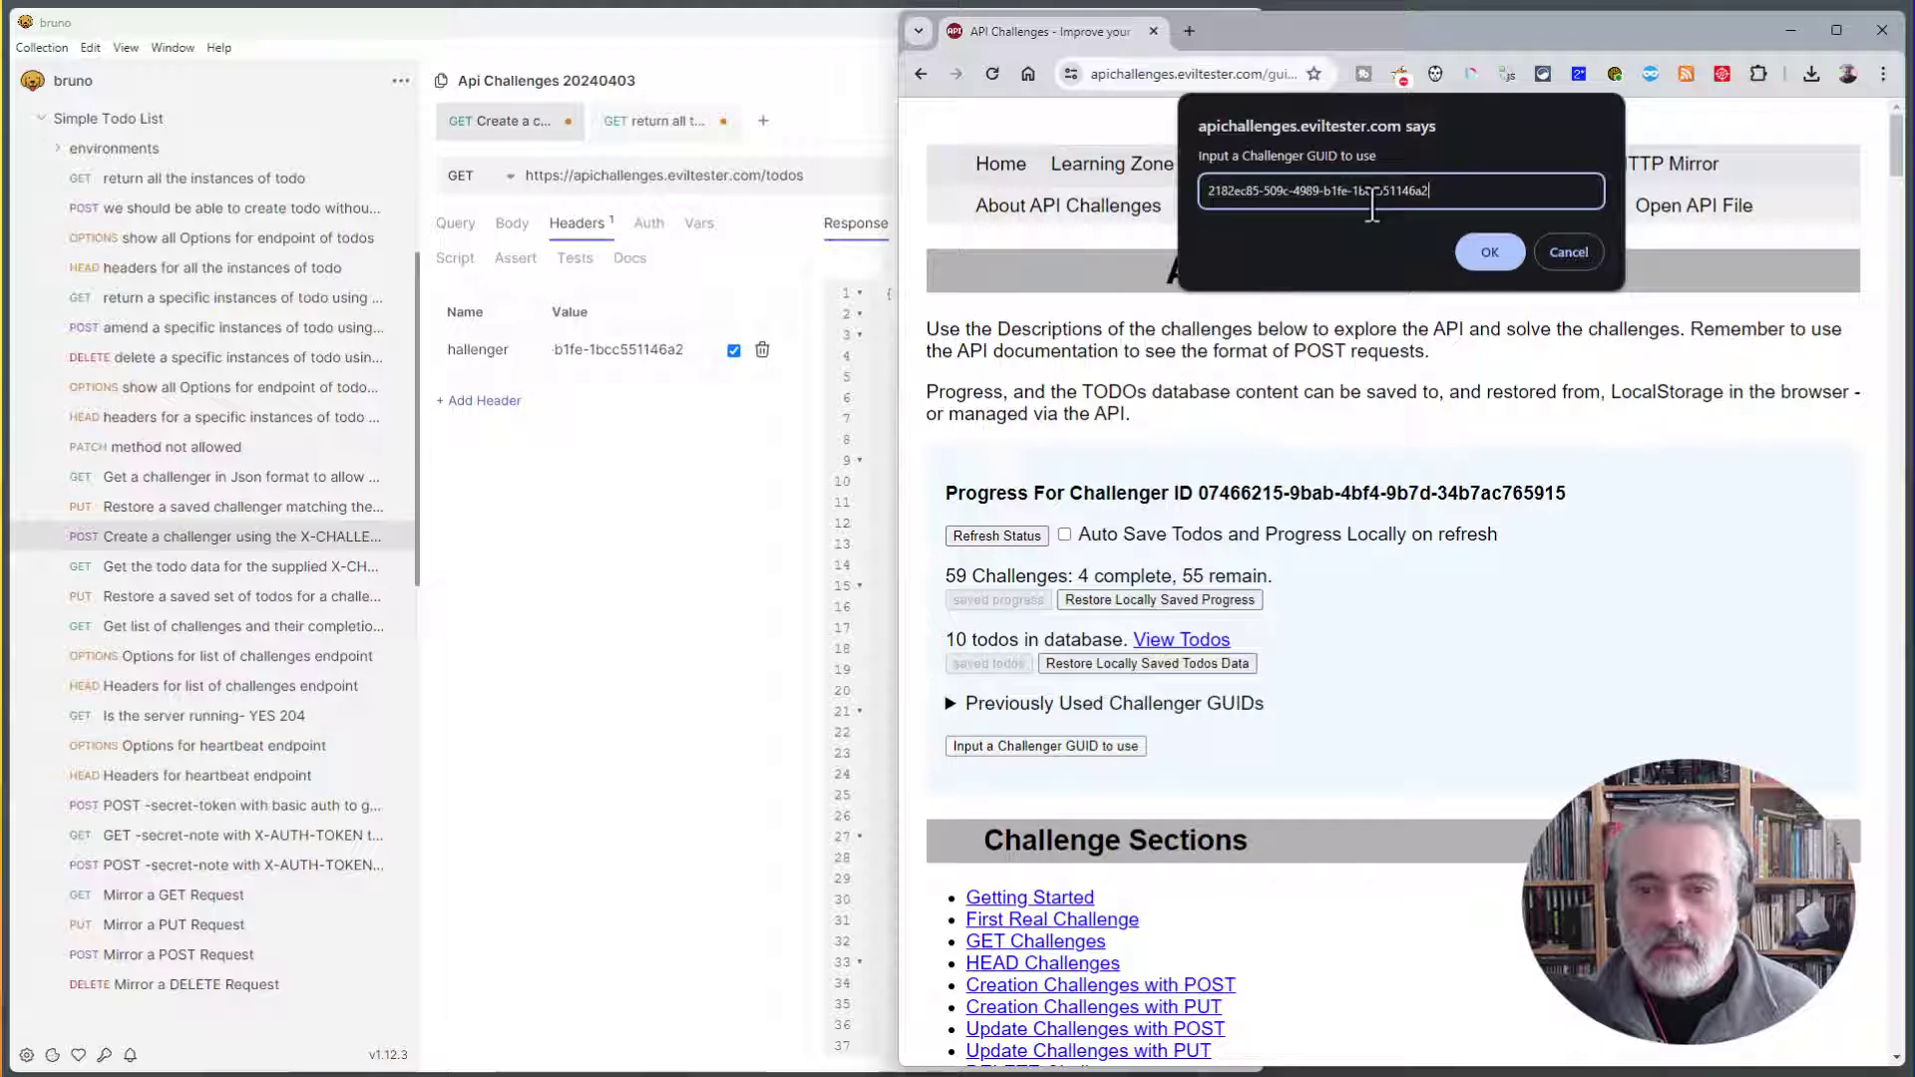
{"action": "left_click", "coordinate": [1489, 252]}
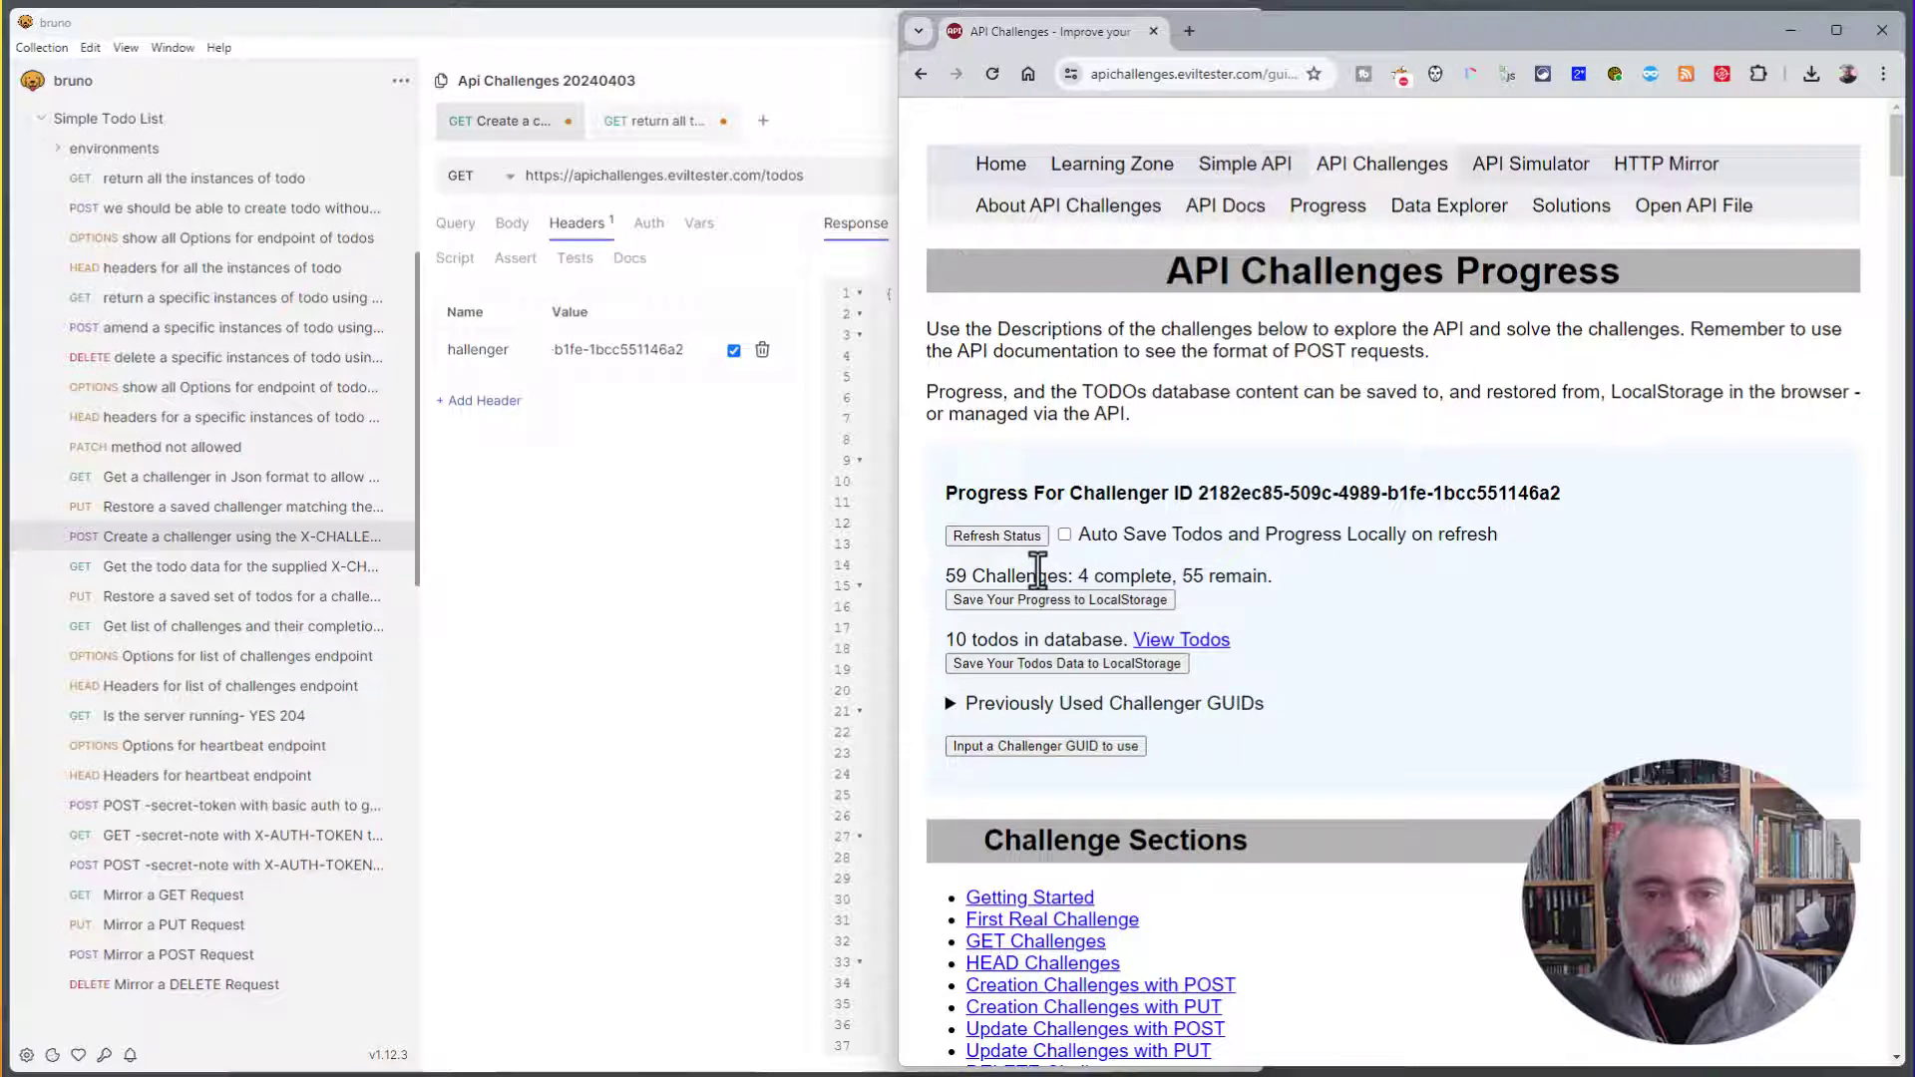
- Find the GET Challenges section, then in Bruno send a GET request to /todo, returning 404
{"action": "scroll", "coordinate": [1377, 598], "scroll_direction": "down", "scroll_amount": 8}
{"action": "scroll", "coordinate": [1377, 599], "scroll_direction": "down", "scroll_amount": 7}
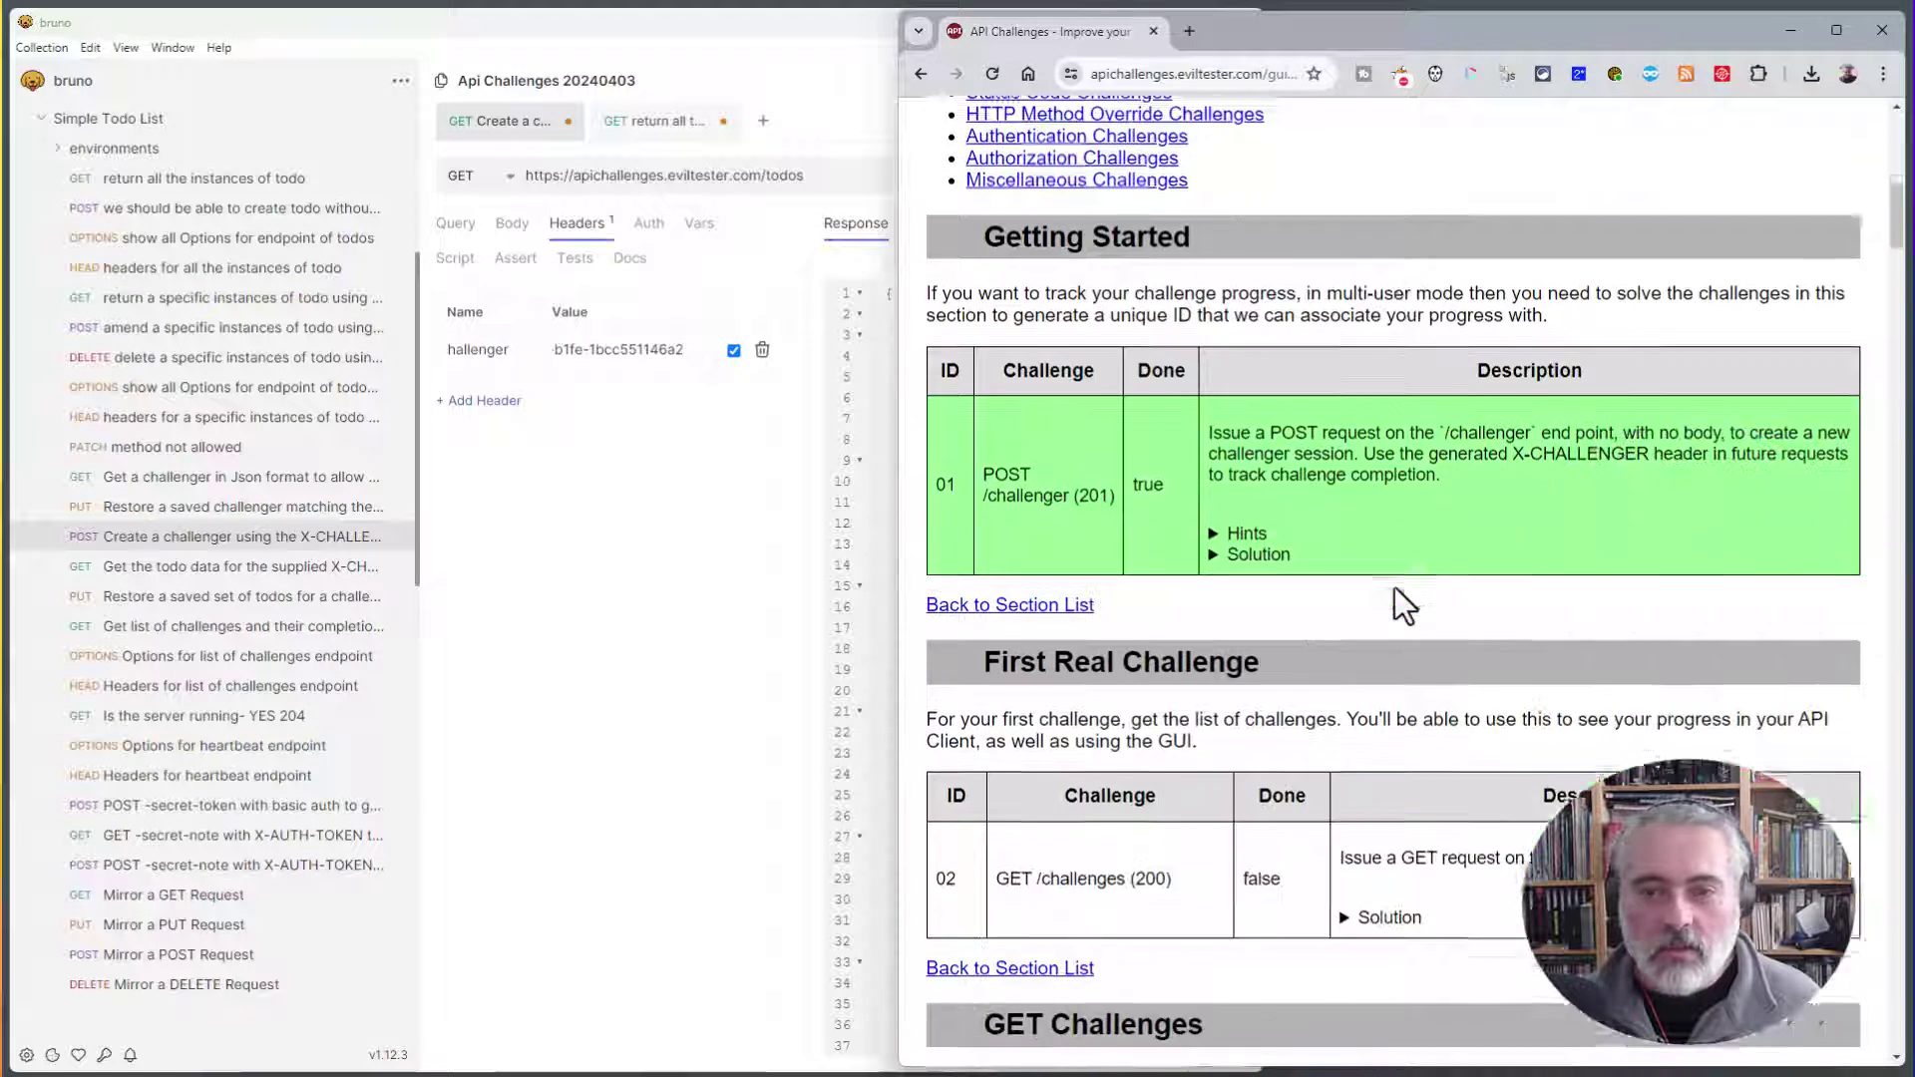
{"action": "scroll", "coordinate": [1313, 572], "scroll_direction": "down", "scroll_amount": 3}
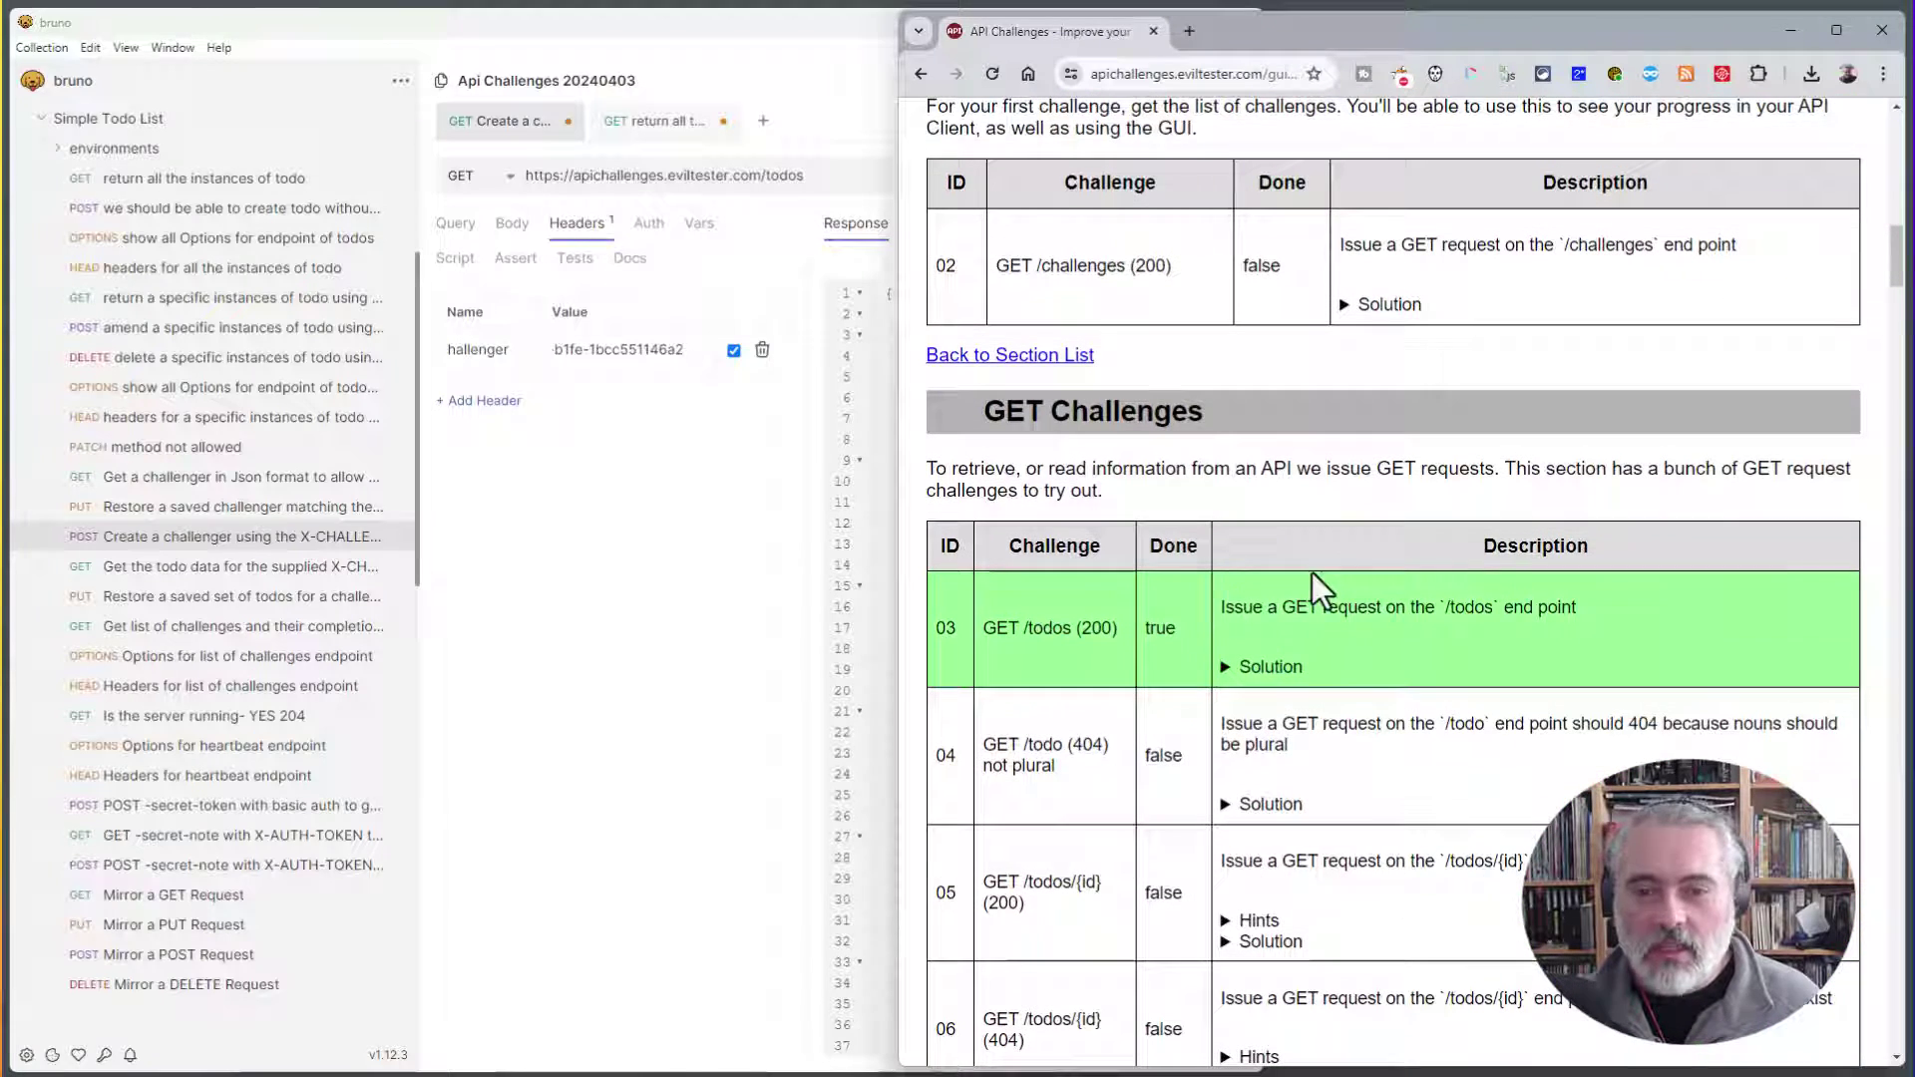
{"action": "scroll", "coordinate": [1305, 644], "scroll_direction": "up", "scroll_amount": 3}
{"action": "scroll", "coordinate": [1302, 651], "scroll_direction": "down", "scroll_amount": 4}
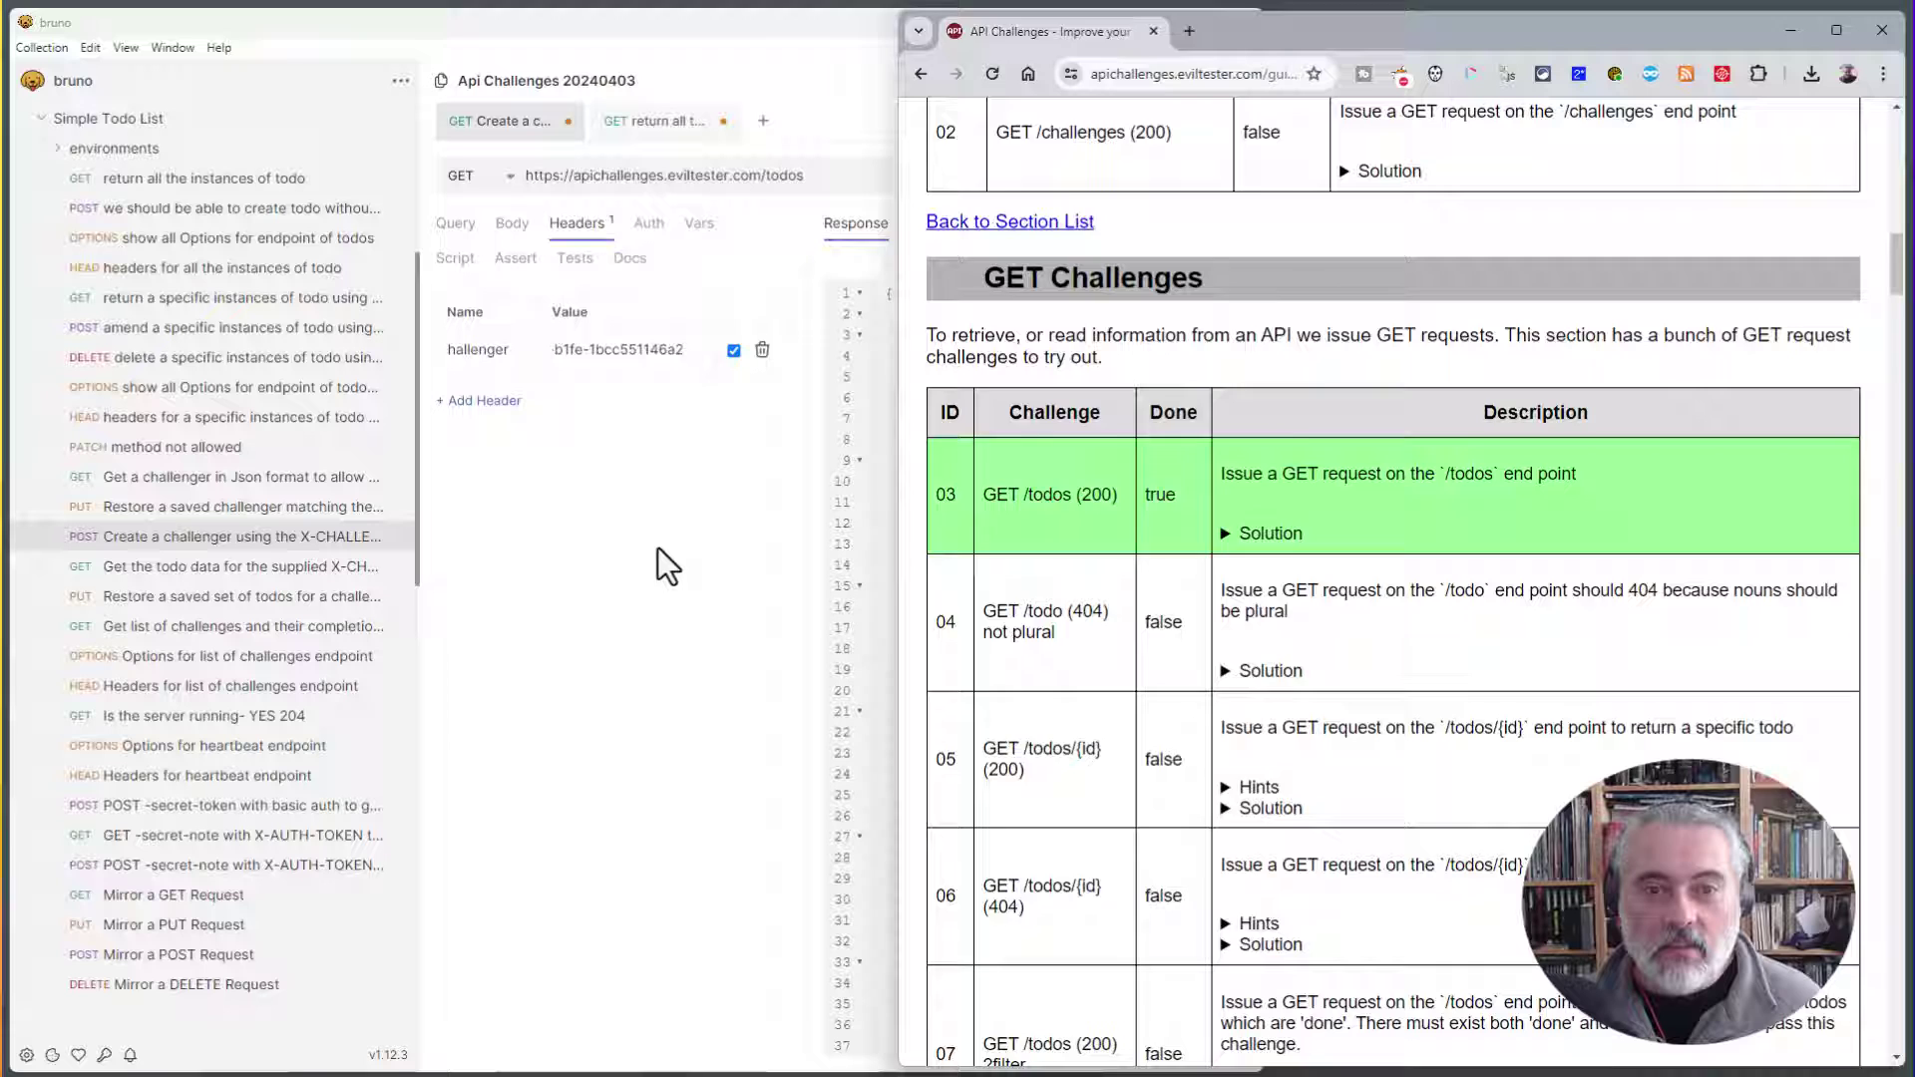
{"action": "left_click", "coordinate": [663, 548]}
{"action": "left_click", "coordinate": [818, 176]}
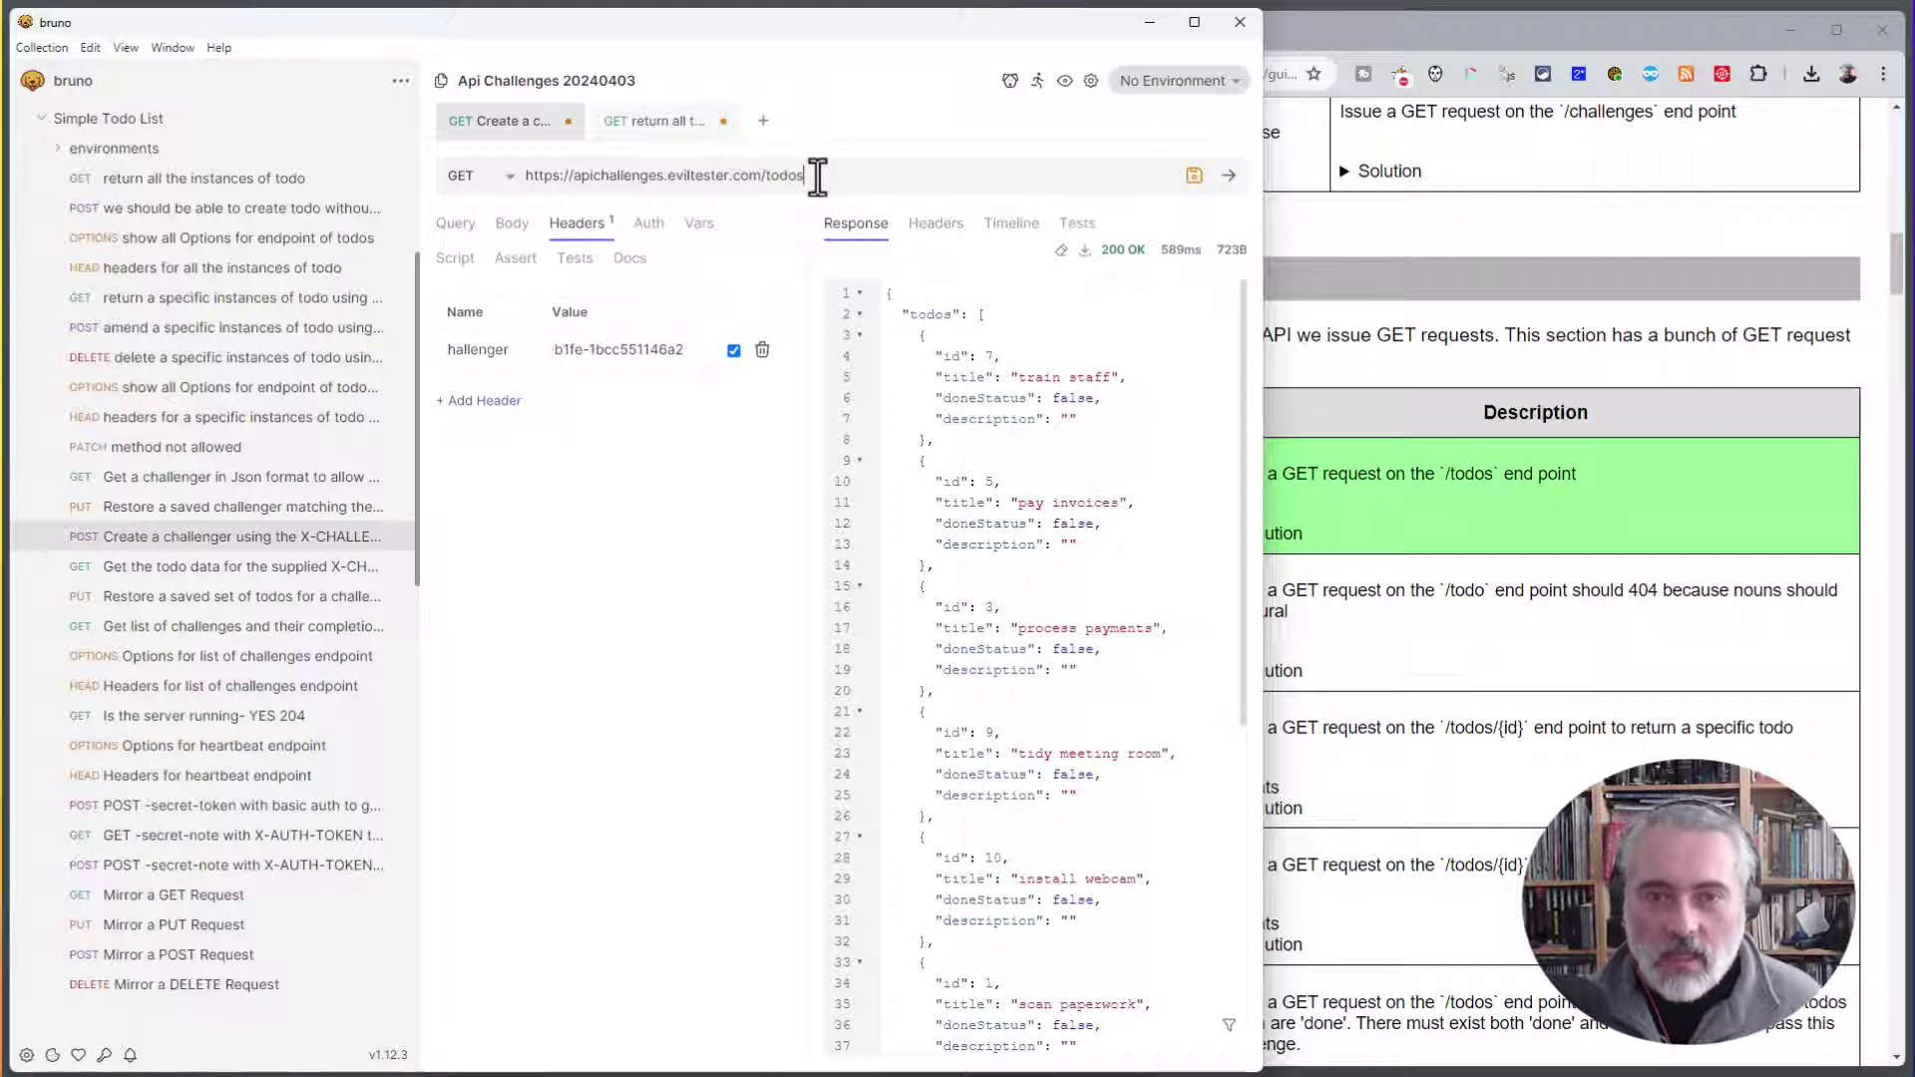
{"action": "left_click", "coordinate": [1227, 175]}
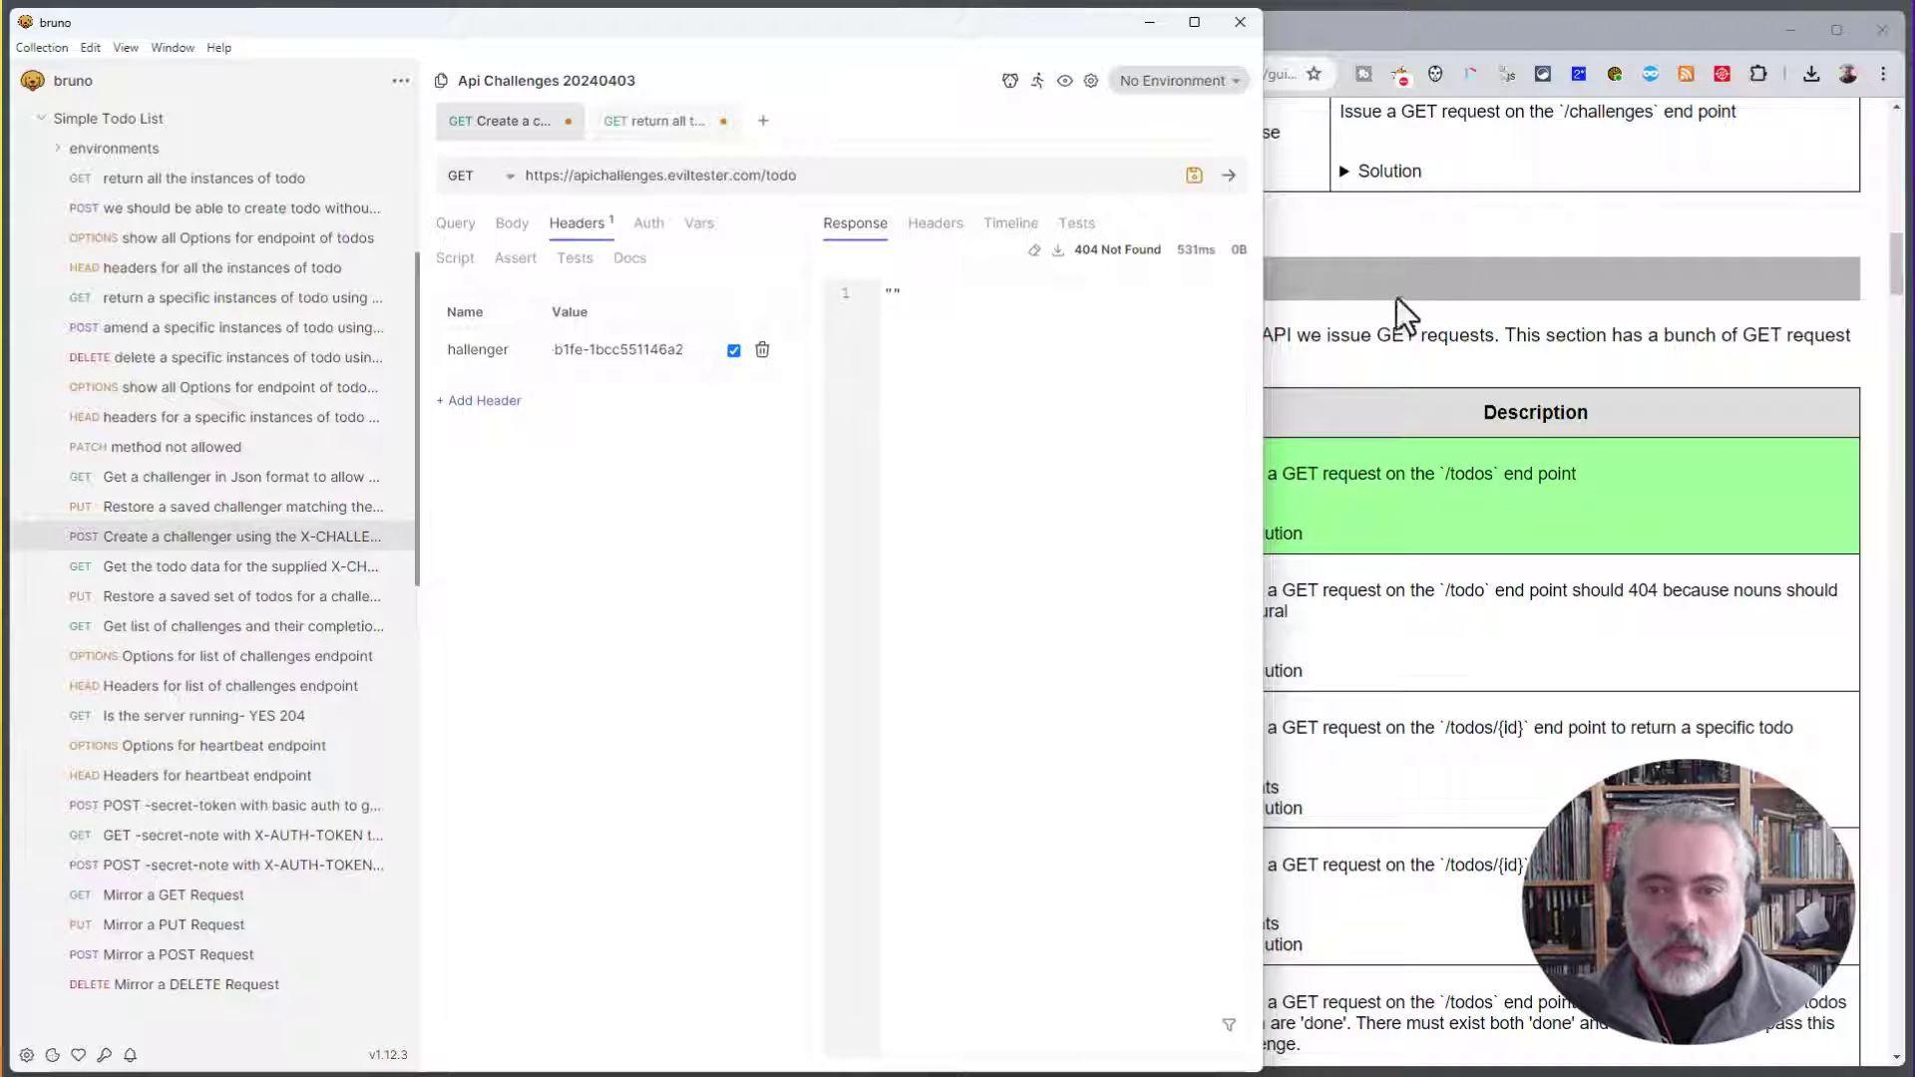
- Reload the progress page to show challenge 04 done and 5 of 59 complete
{"action": "left_click", "coordinate": [1373, 319]}
{"action": "scroll", "coordinate": [1382, 315], "scroll_direction": "up", "scroll_amount": 1}
{"action": "scroll", "coordinate": [1380, 298], "scroll_direction": "up", "scroll_amount": 2}
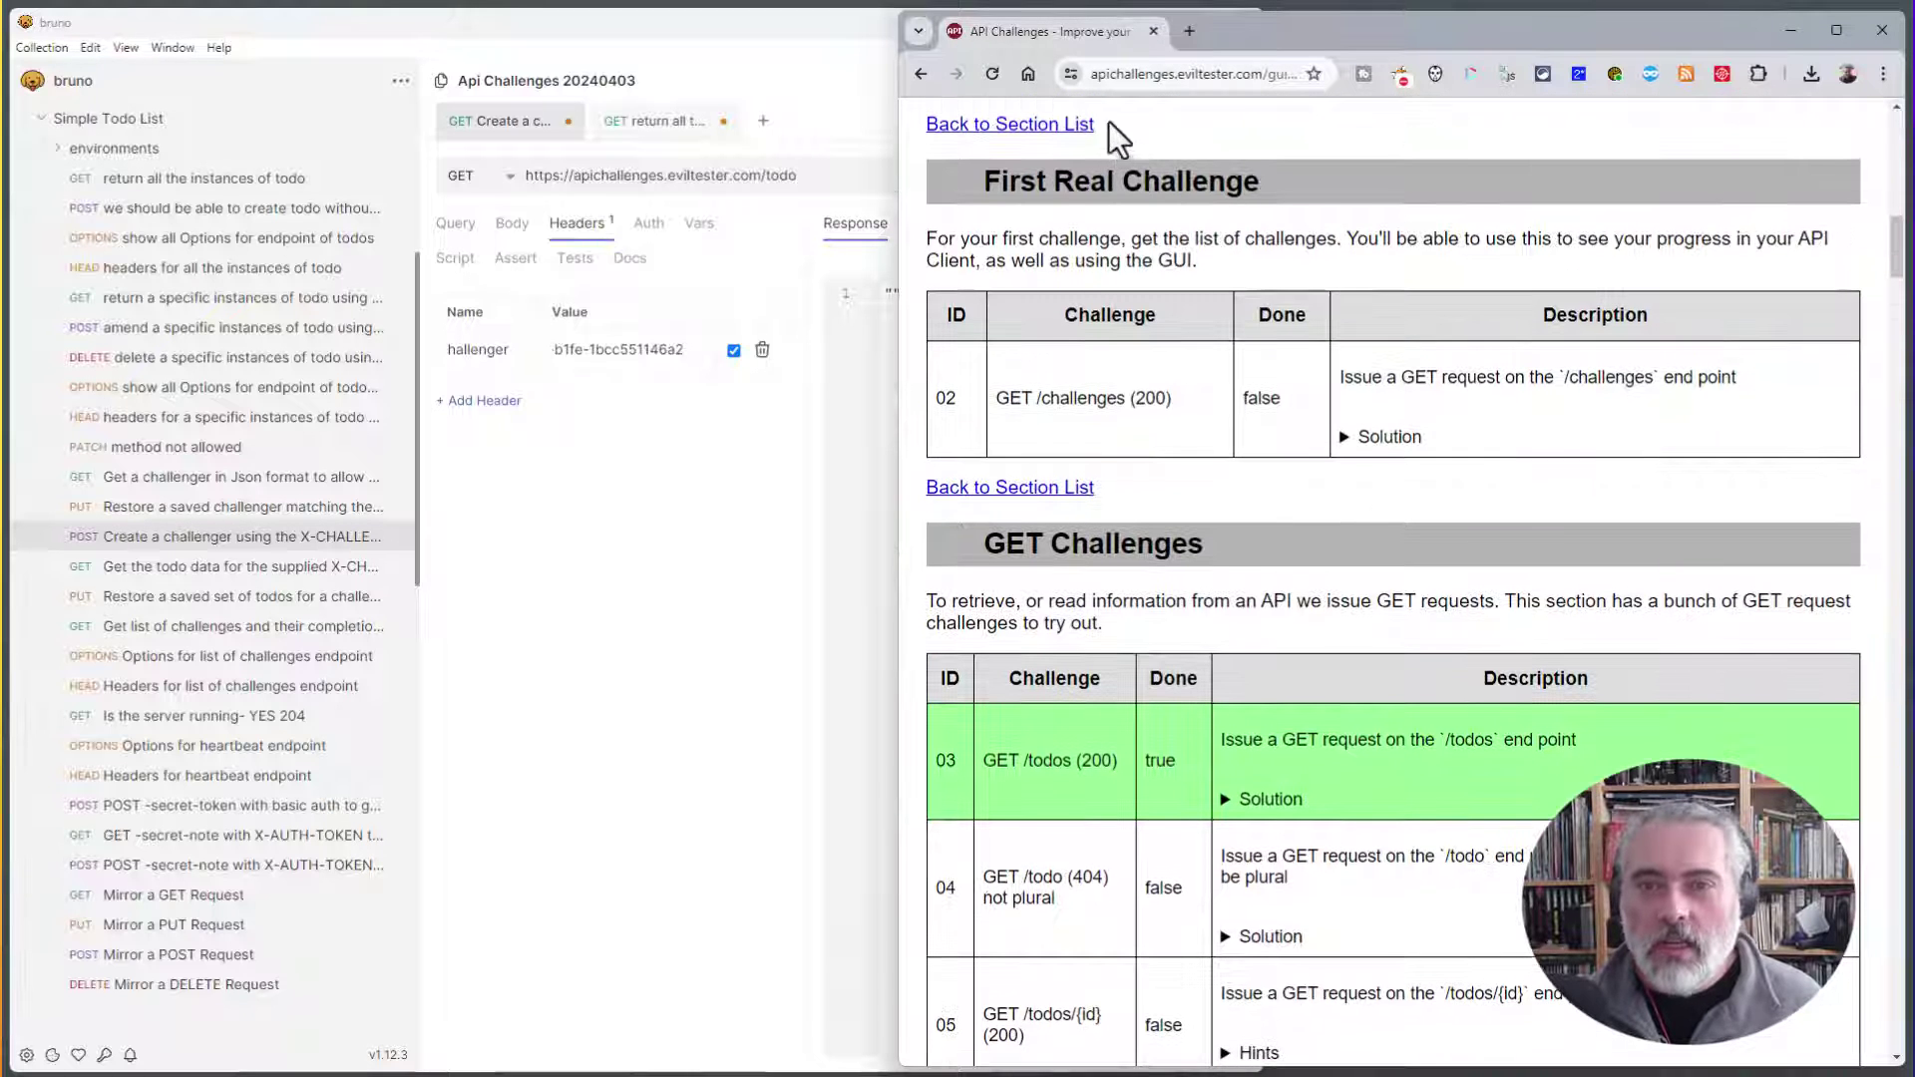
{"action": "left_click", "coordinate": [993, 73]}
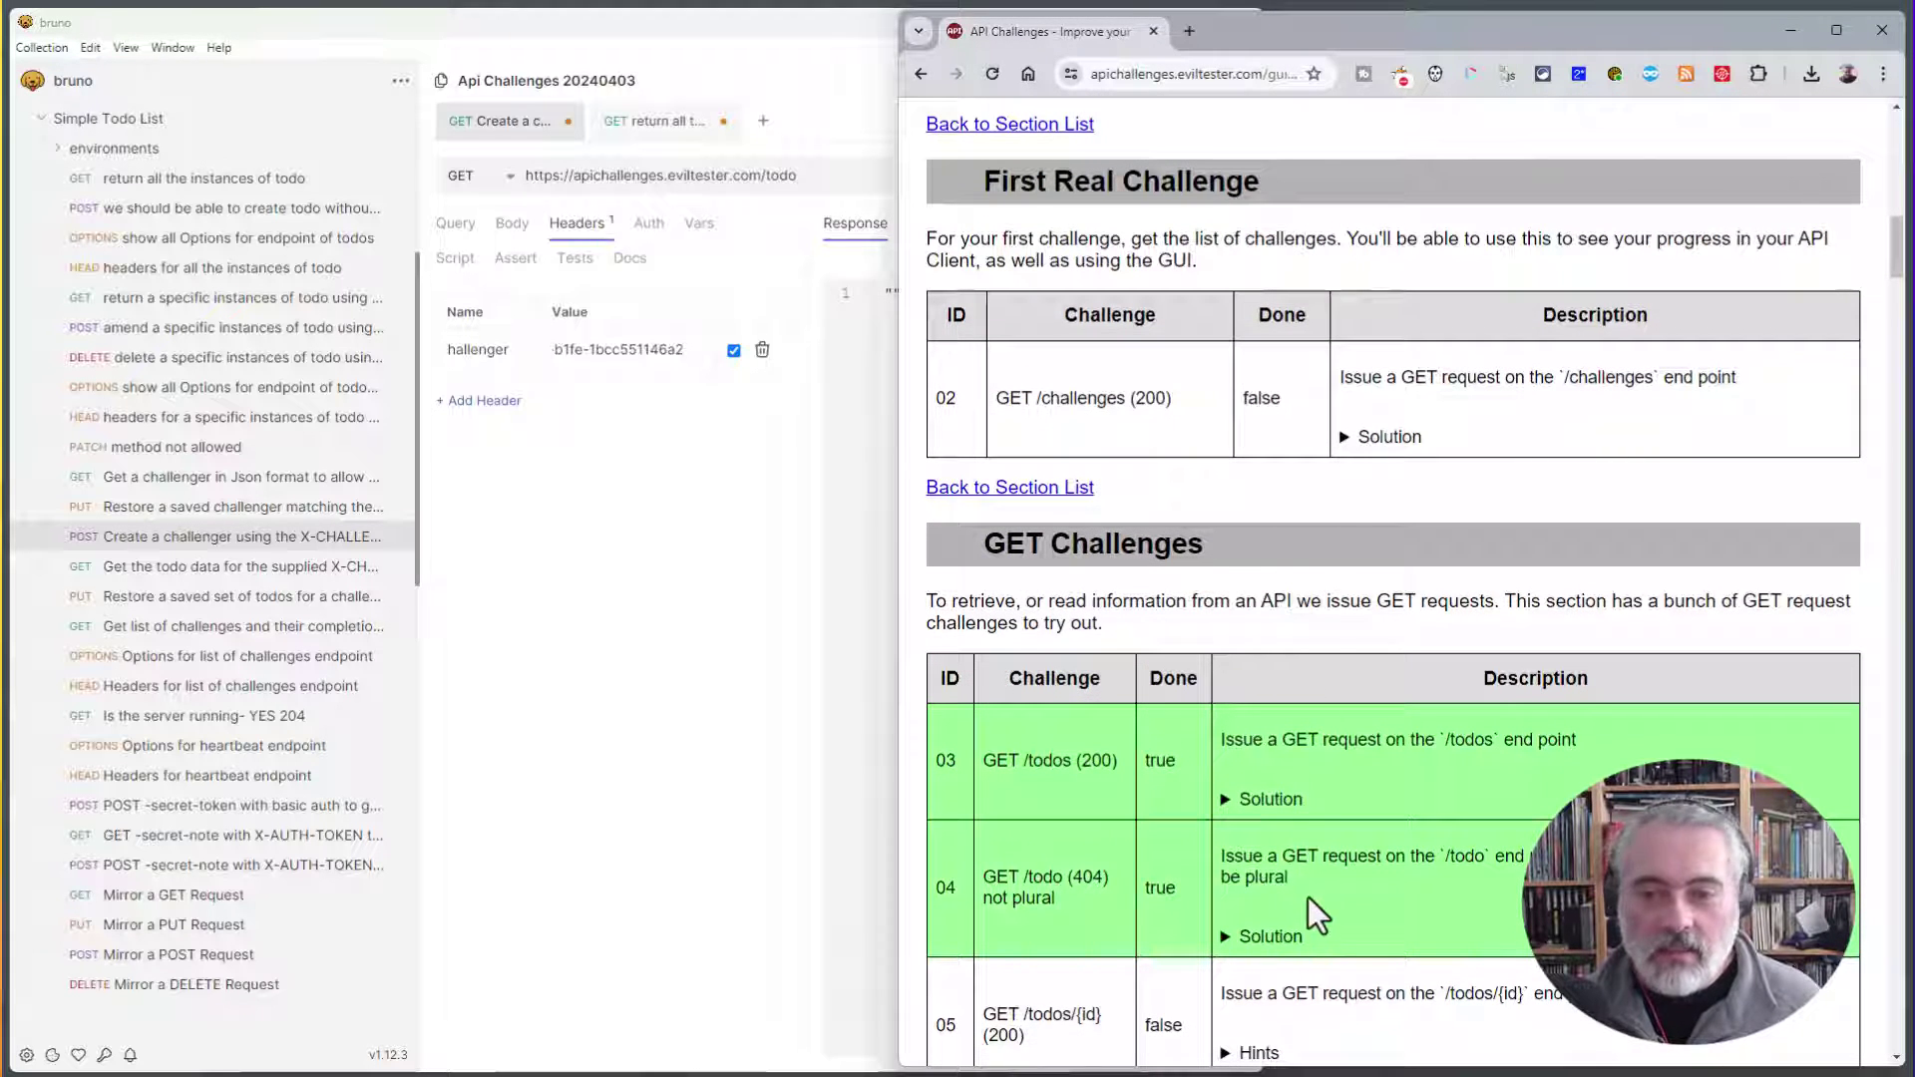
{"action": "scroll", "coordinate": [1366, 808], "scroll_direction": "up", "scroll_amount": 10}
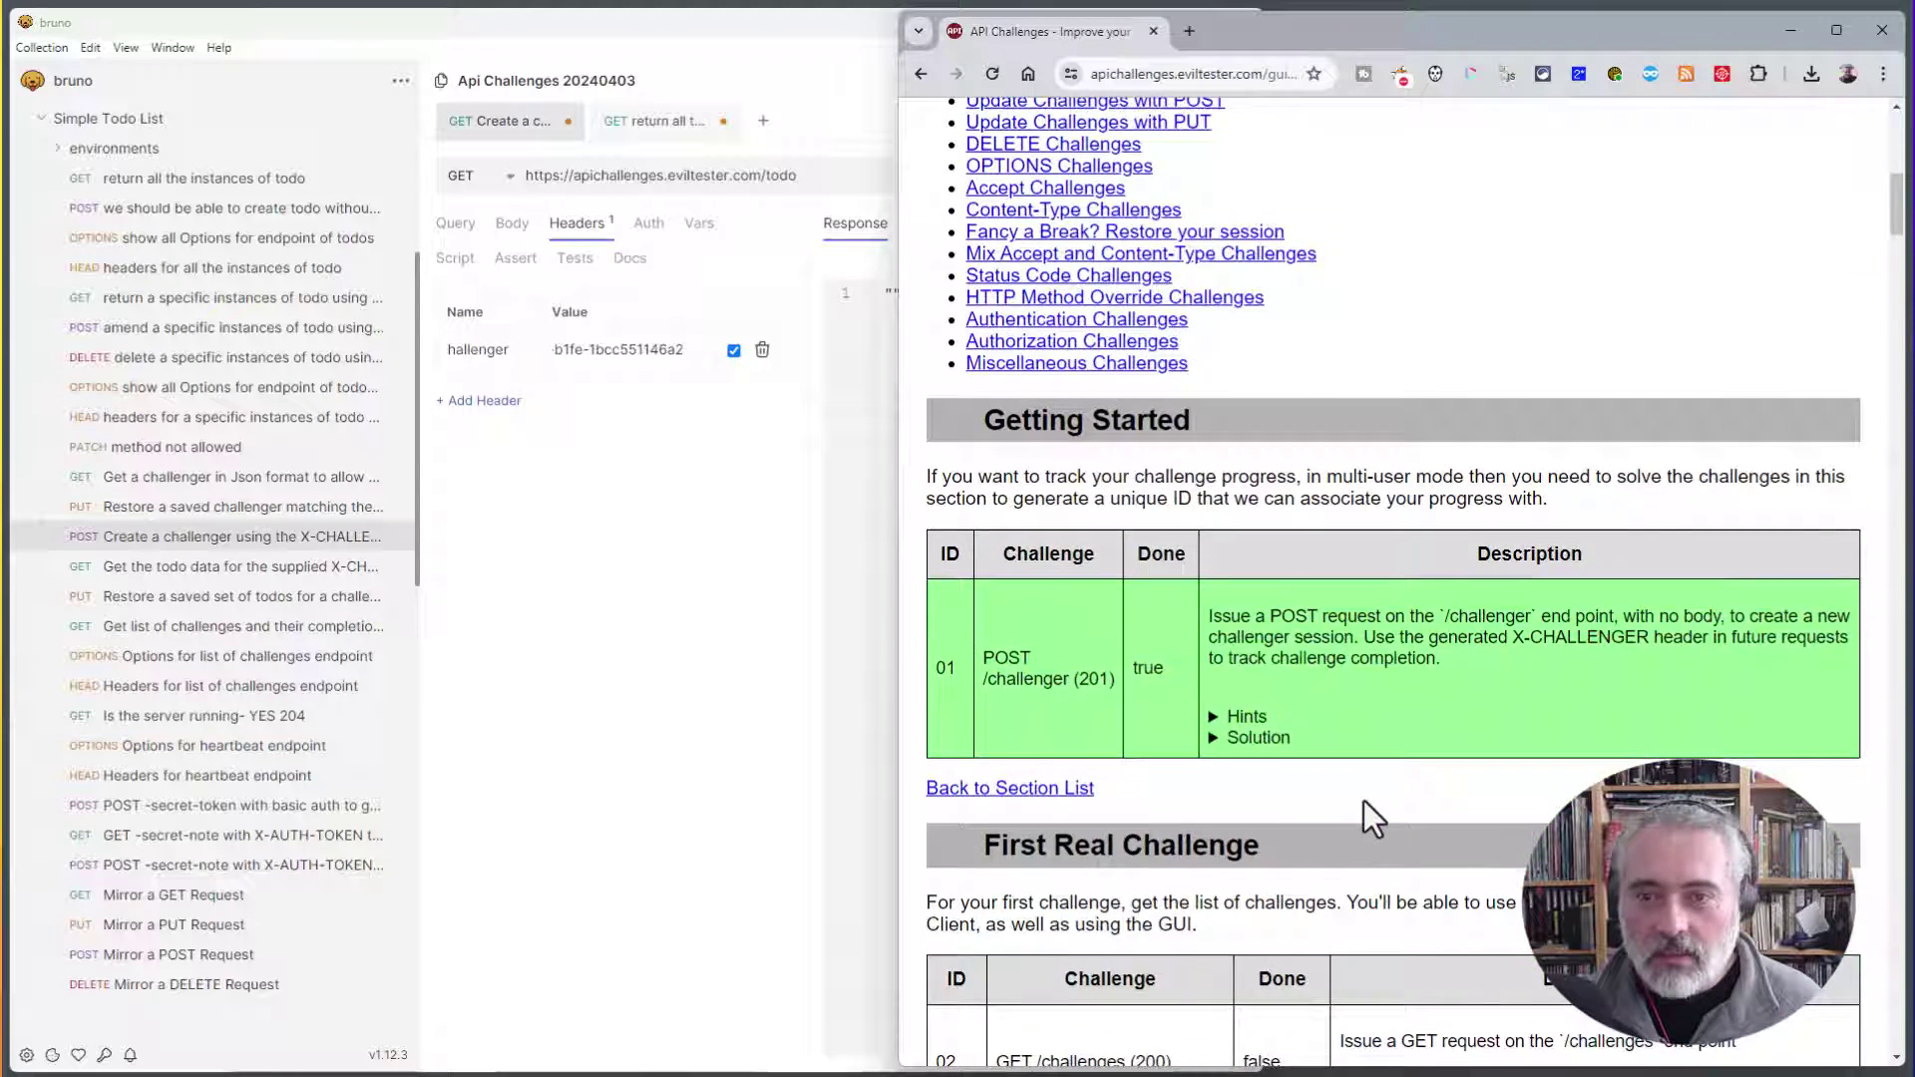
{"action": "scroll", "coordinate": [1366, 793], "scroll_direction": "up", "scroll_amount": 3}
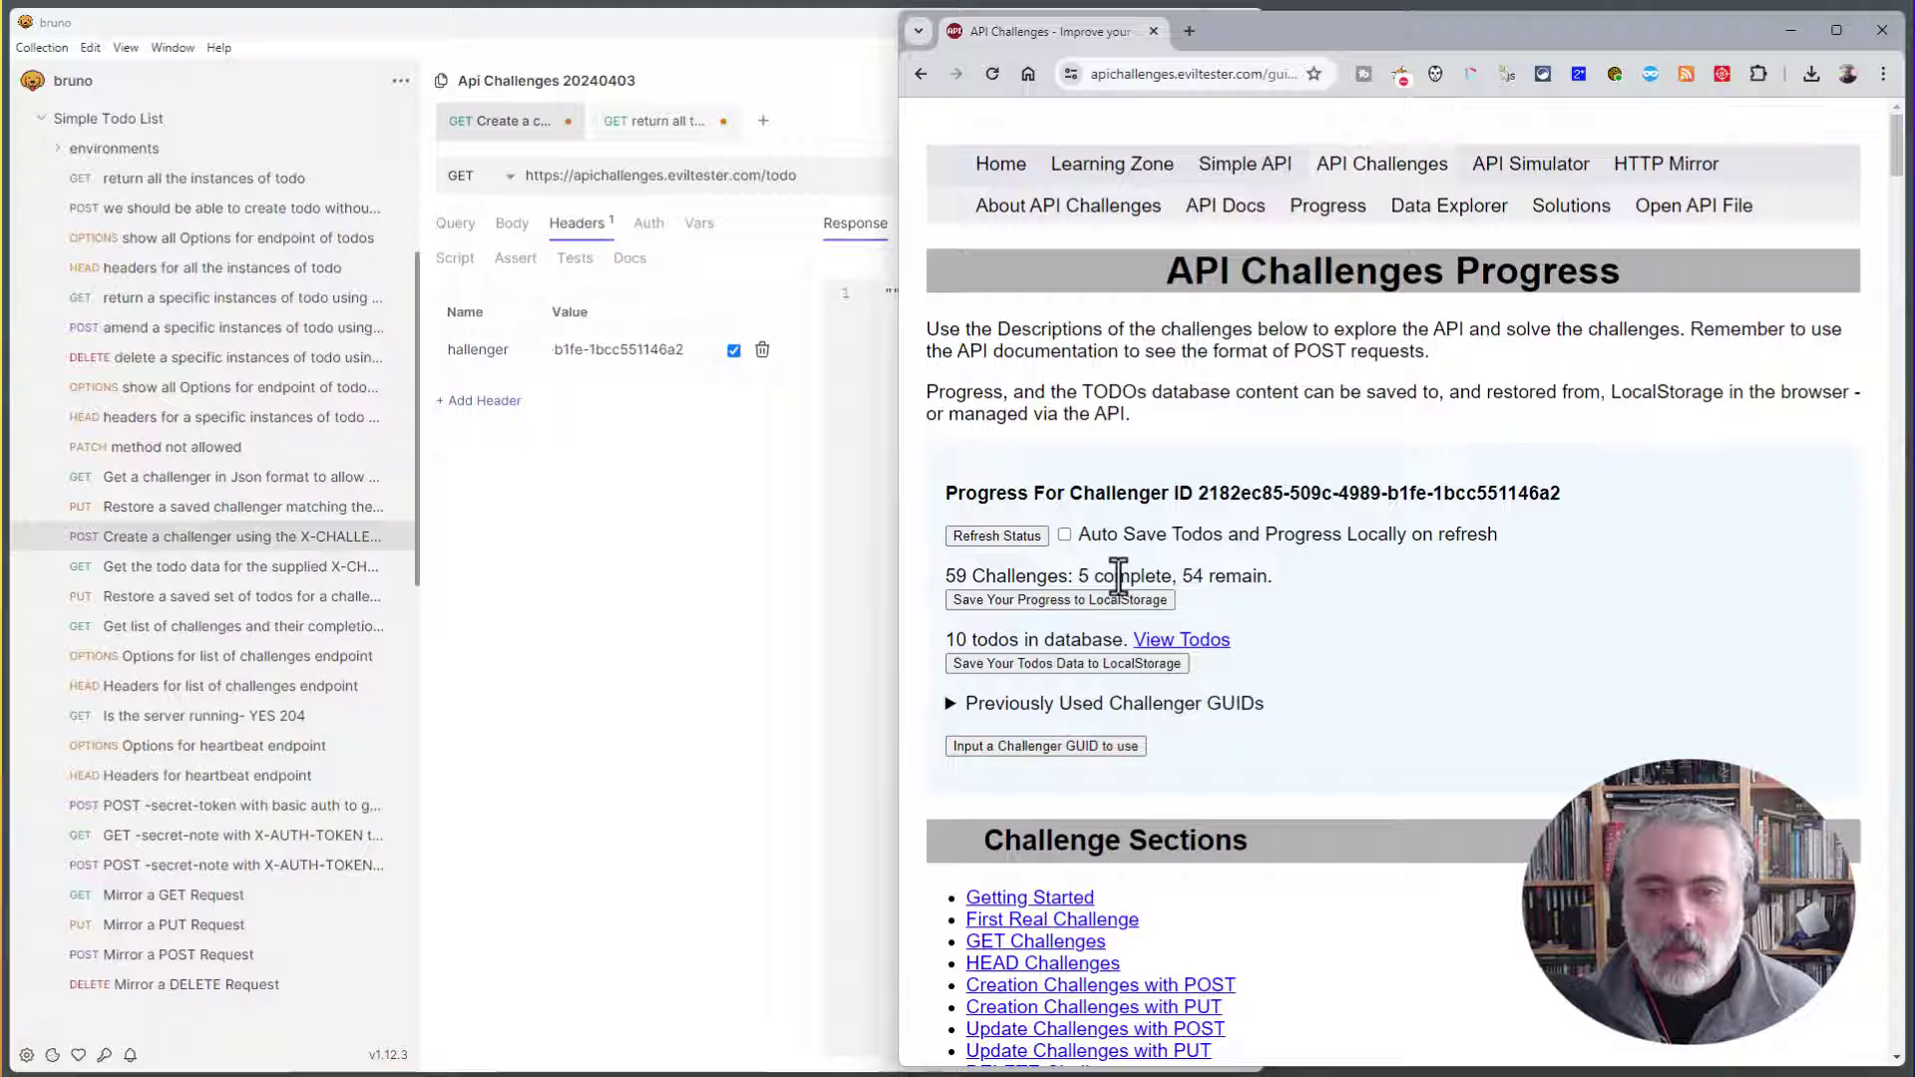
- Store both the challenge progress and the todos data in the browser's LocalStorage
{"action": "left_click", "coordinate": [1087, 603]}
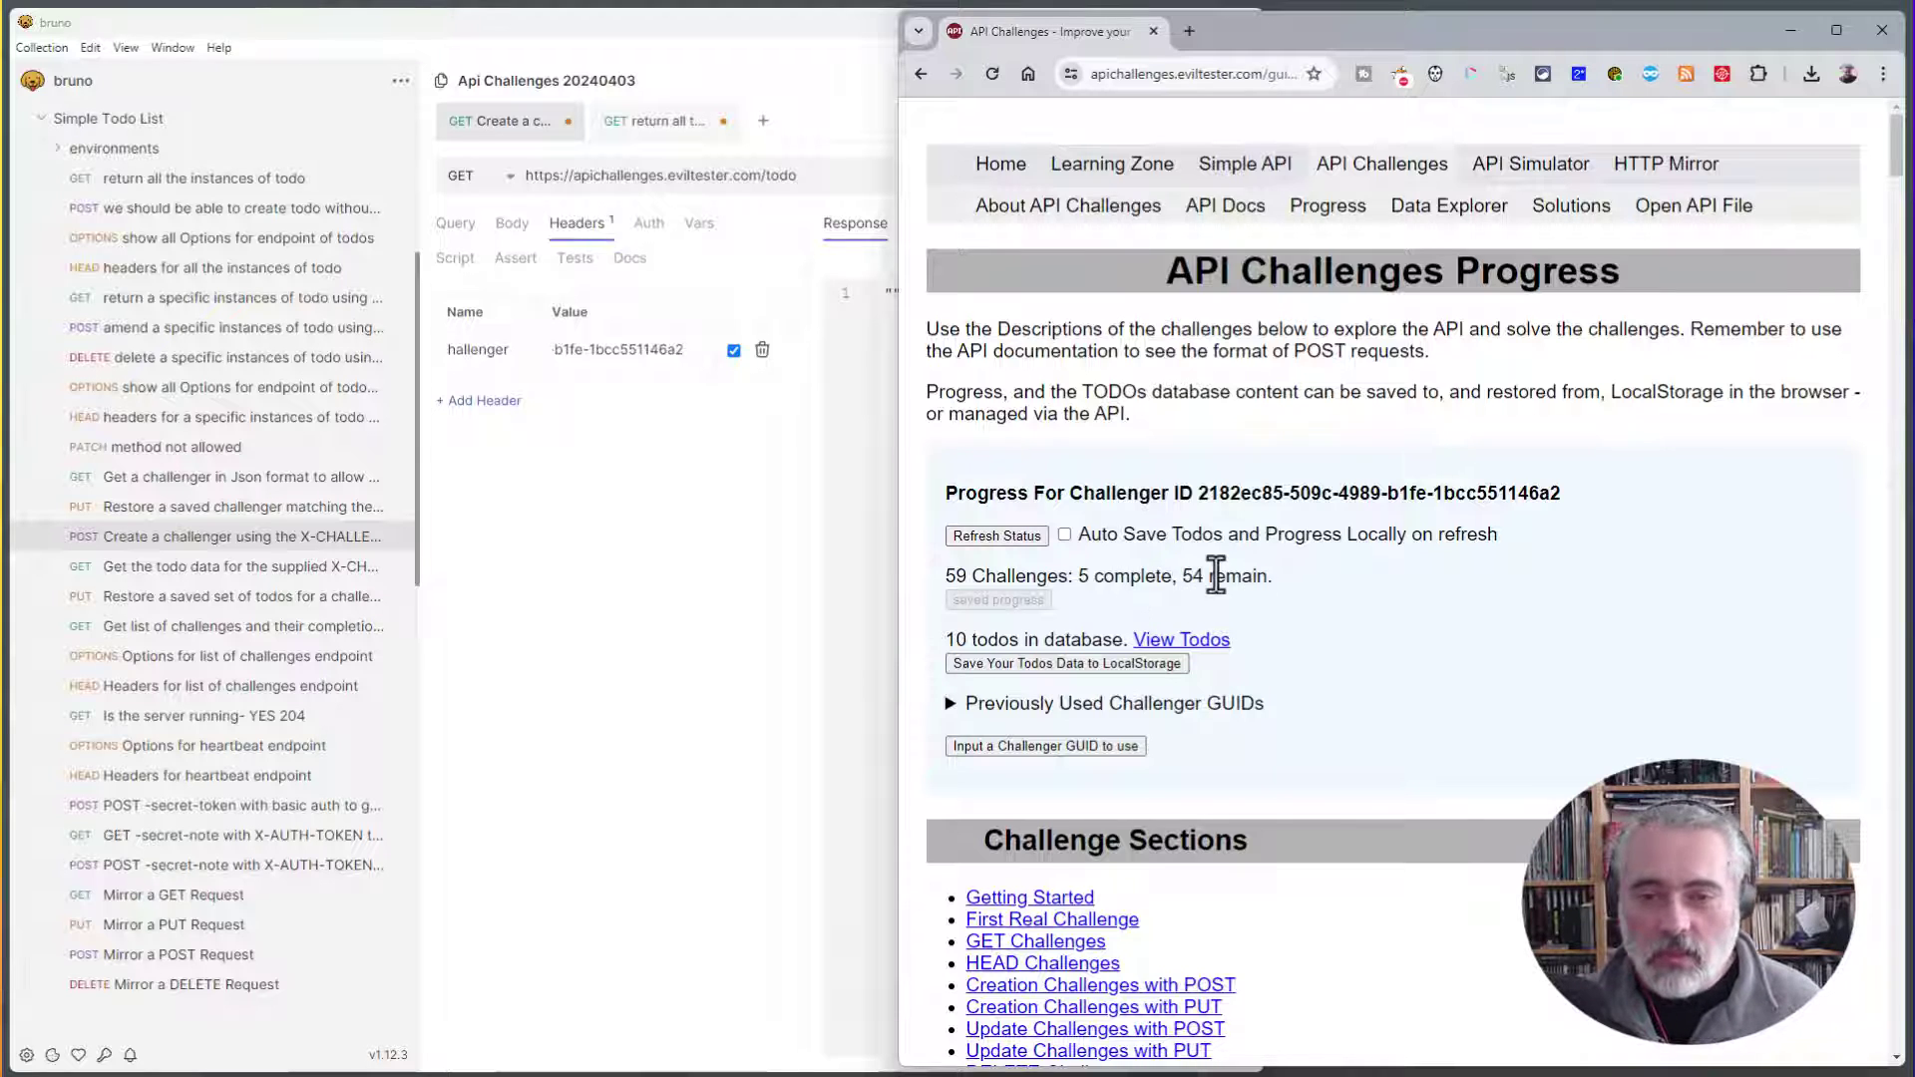
{"action": "left_click", "coordinate": [1061, 665]}
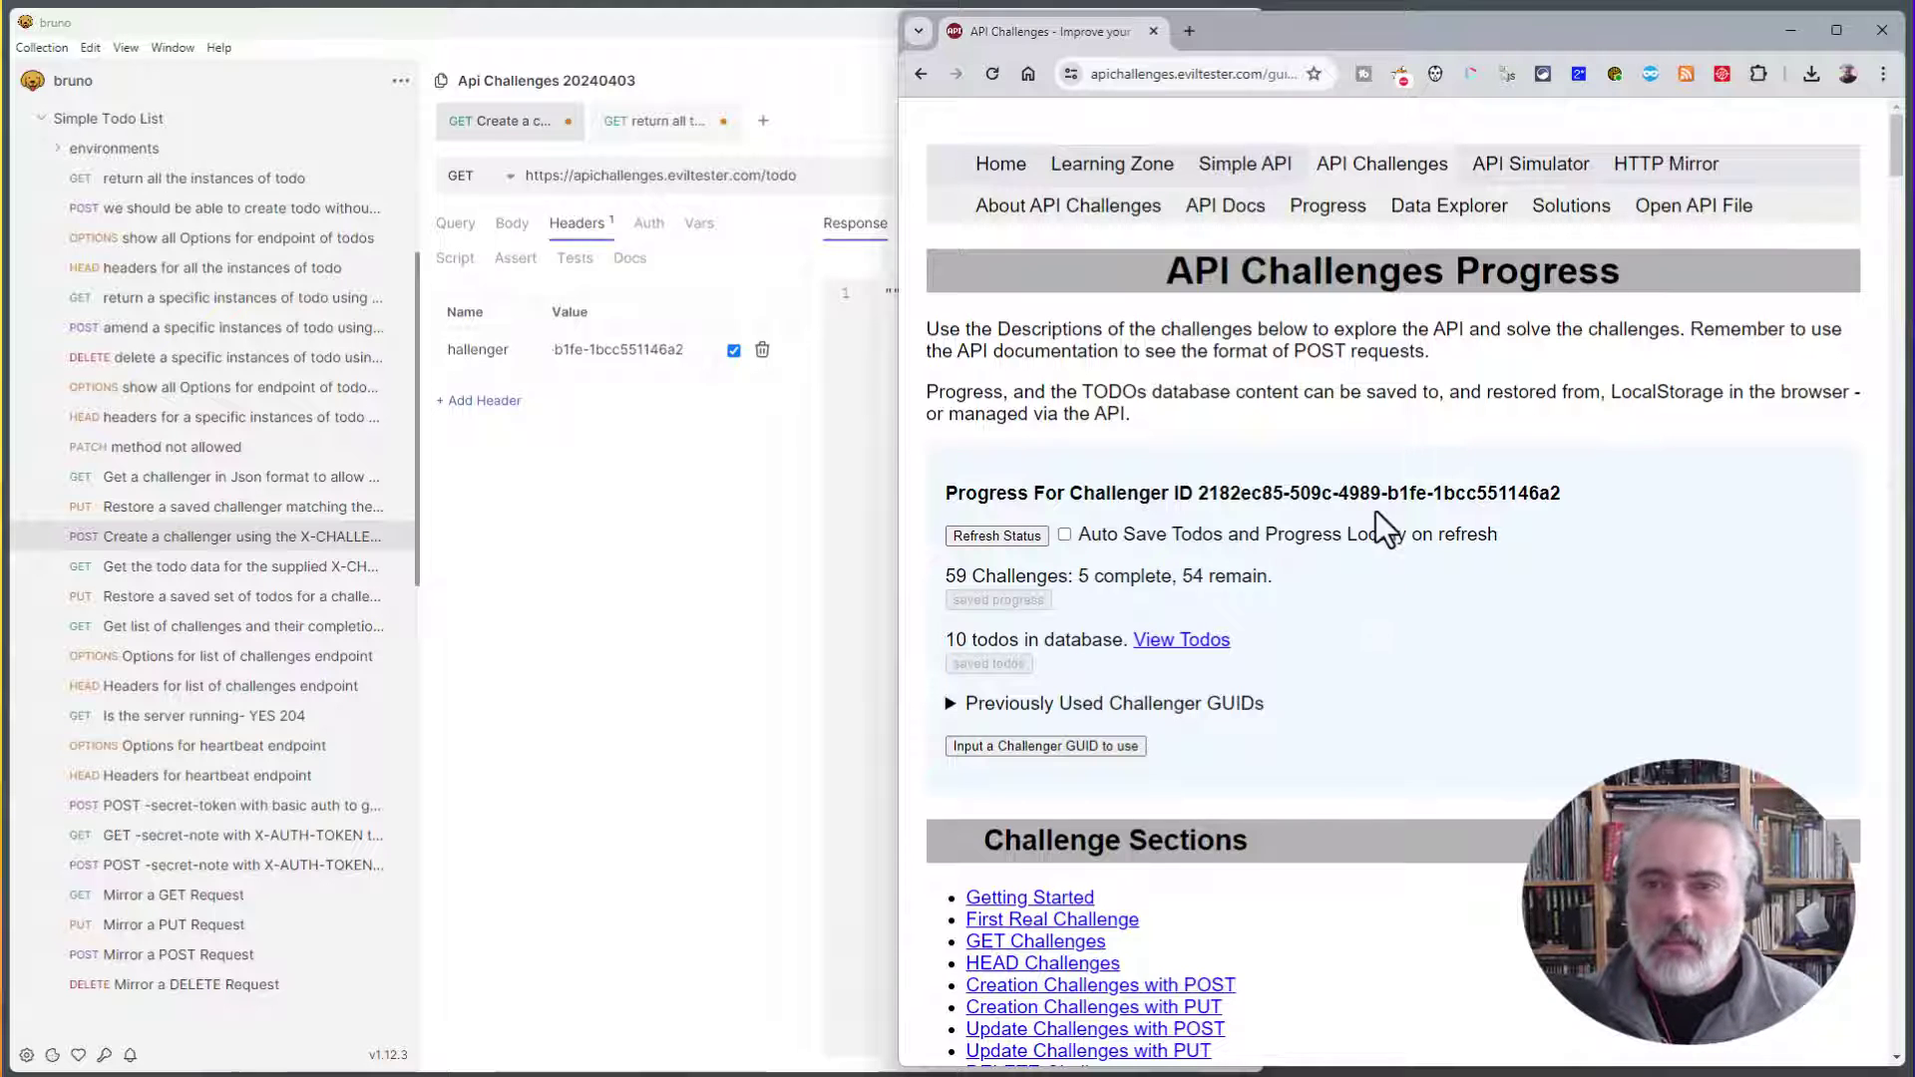
{"action": "left_click", "coordinate": [1496, 181]}
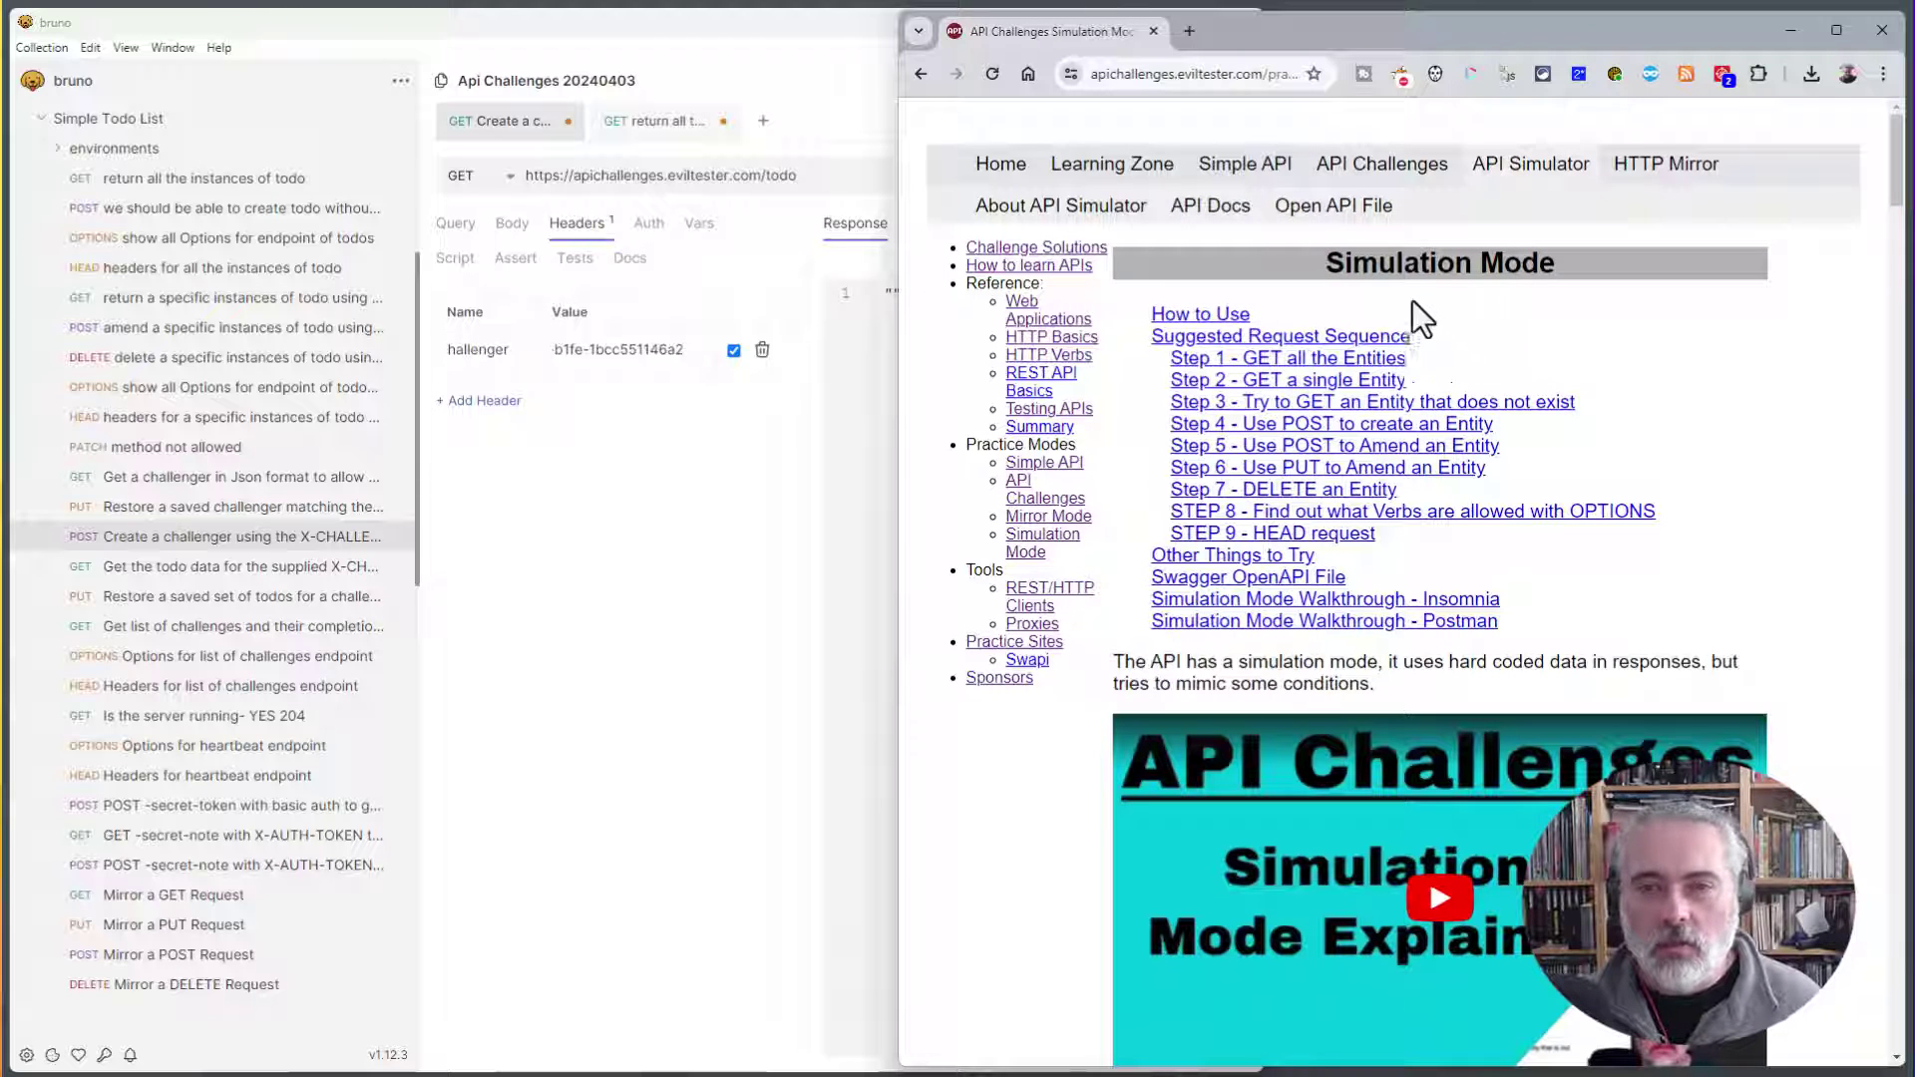
{"action": "left_click", "coordinate": [1247, 169]}
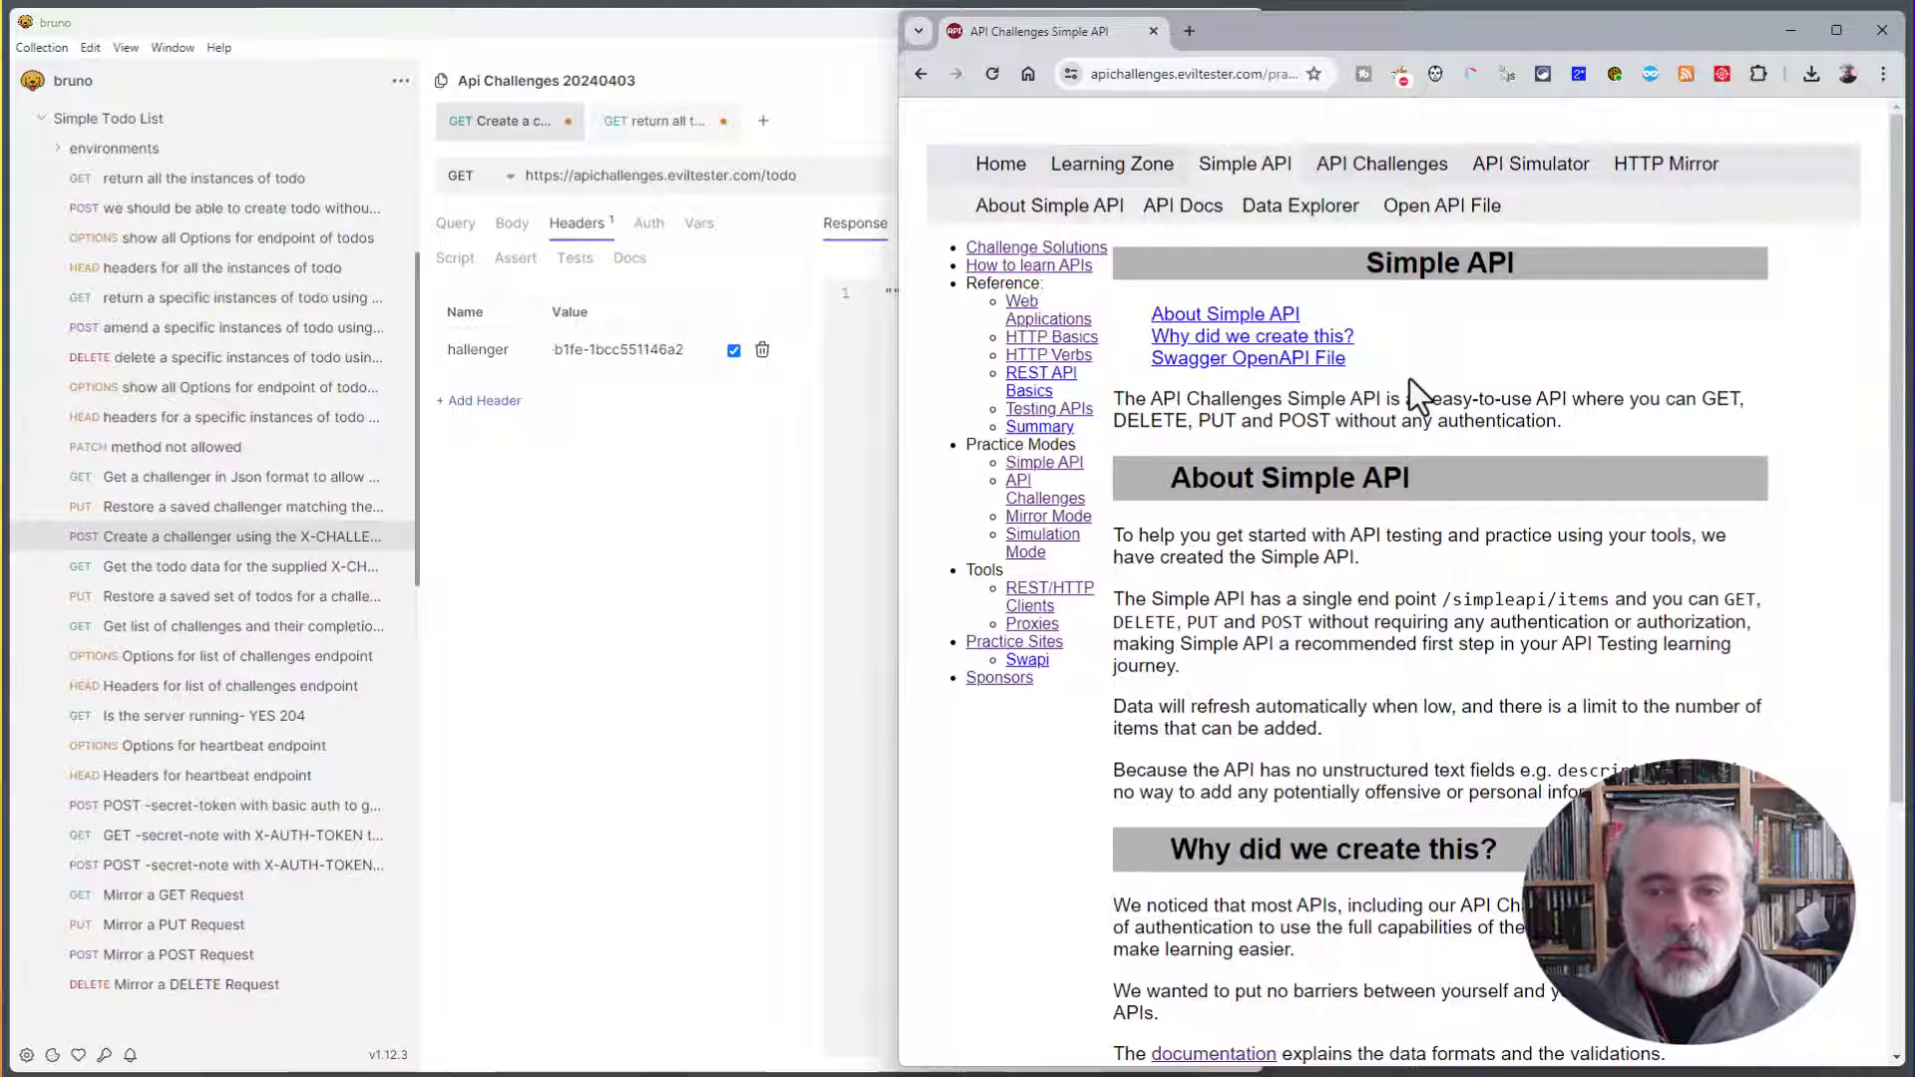
{"action": "left_click", "coordinate": [1382, 172]}
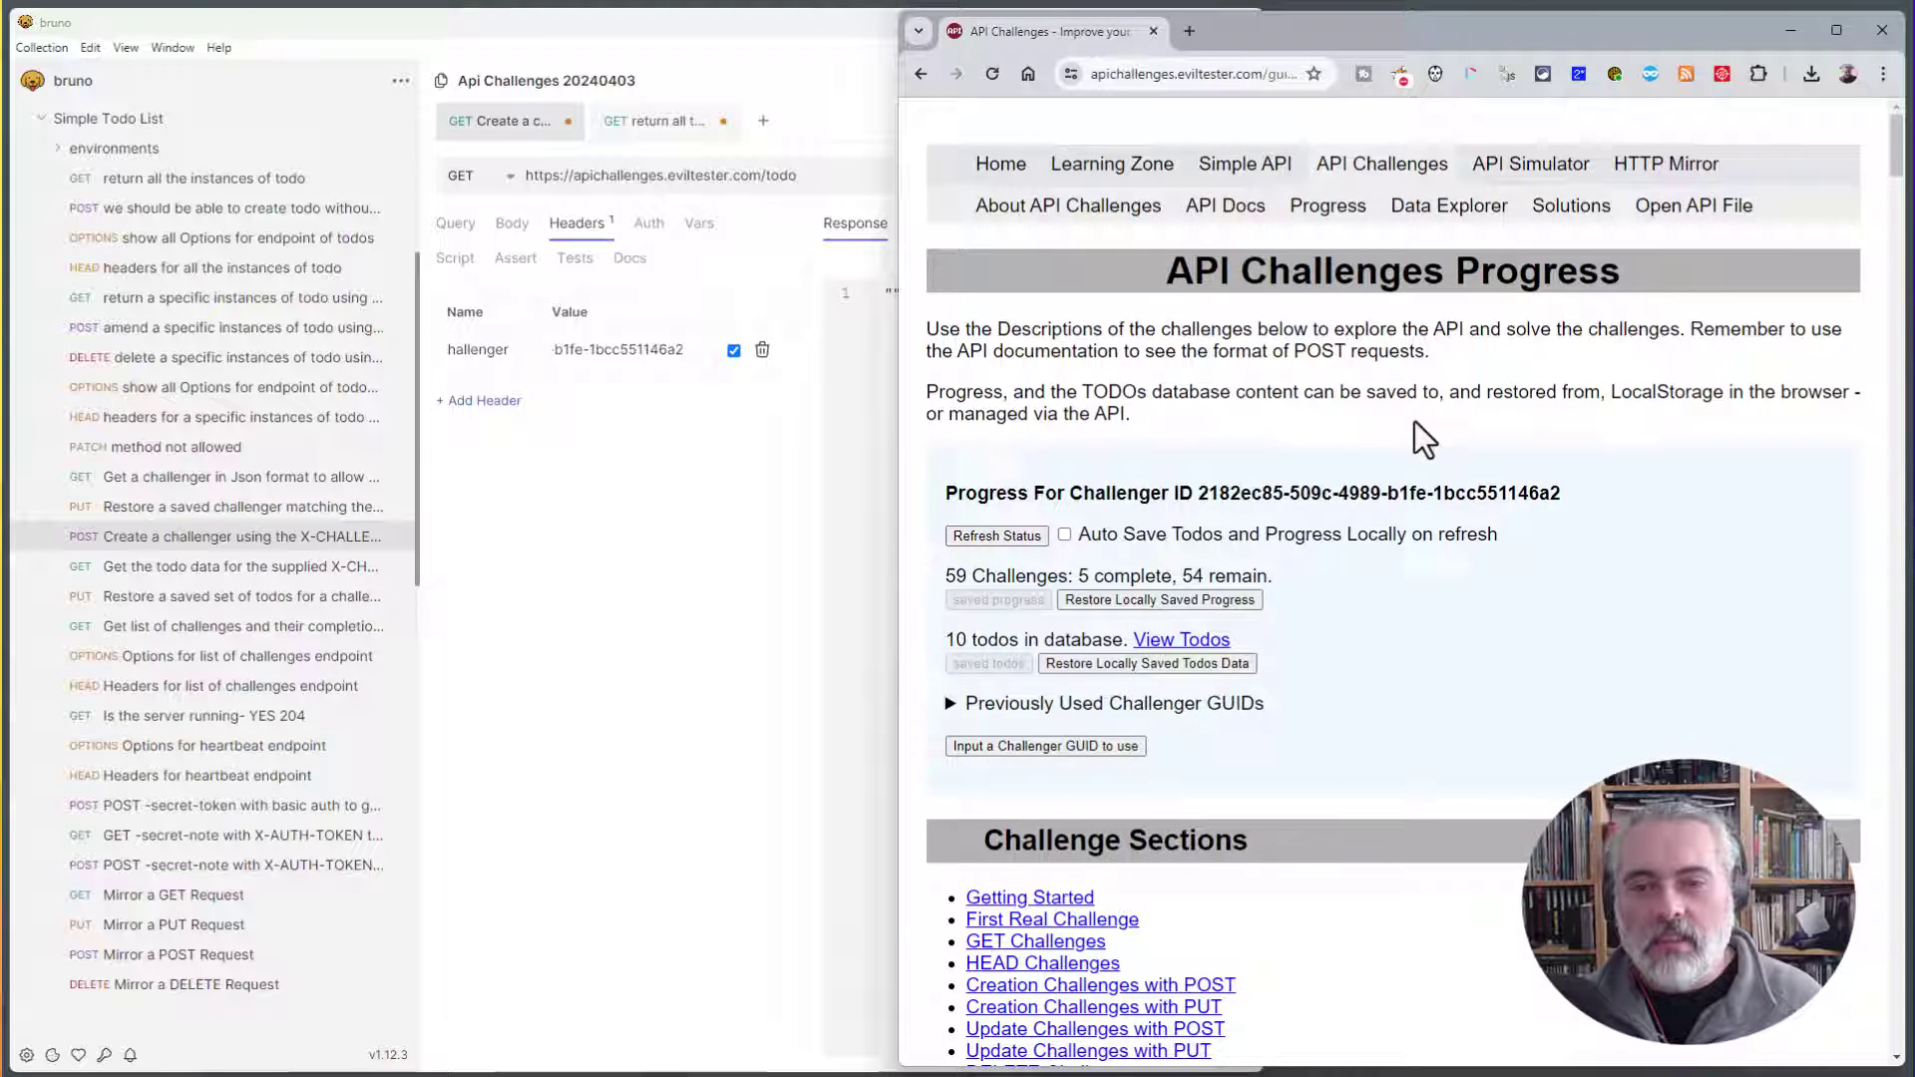
{"action": "scroll", "coordinate": [1414, 421], "scroll_direction": "down", "scroll_amount": 3}
{"action": "scroll", "coordinate": [1405, 407], "scroll_direction": "down", "scroll_amount": 8}
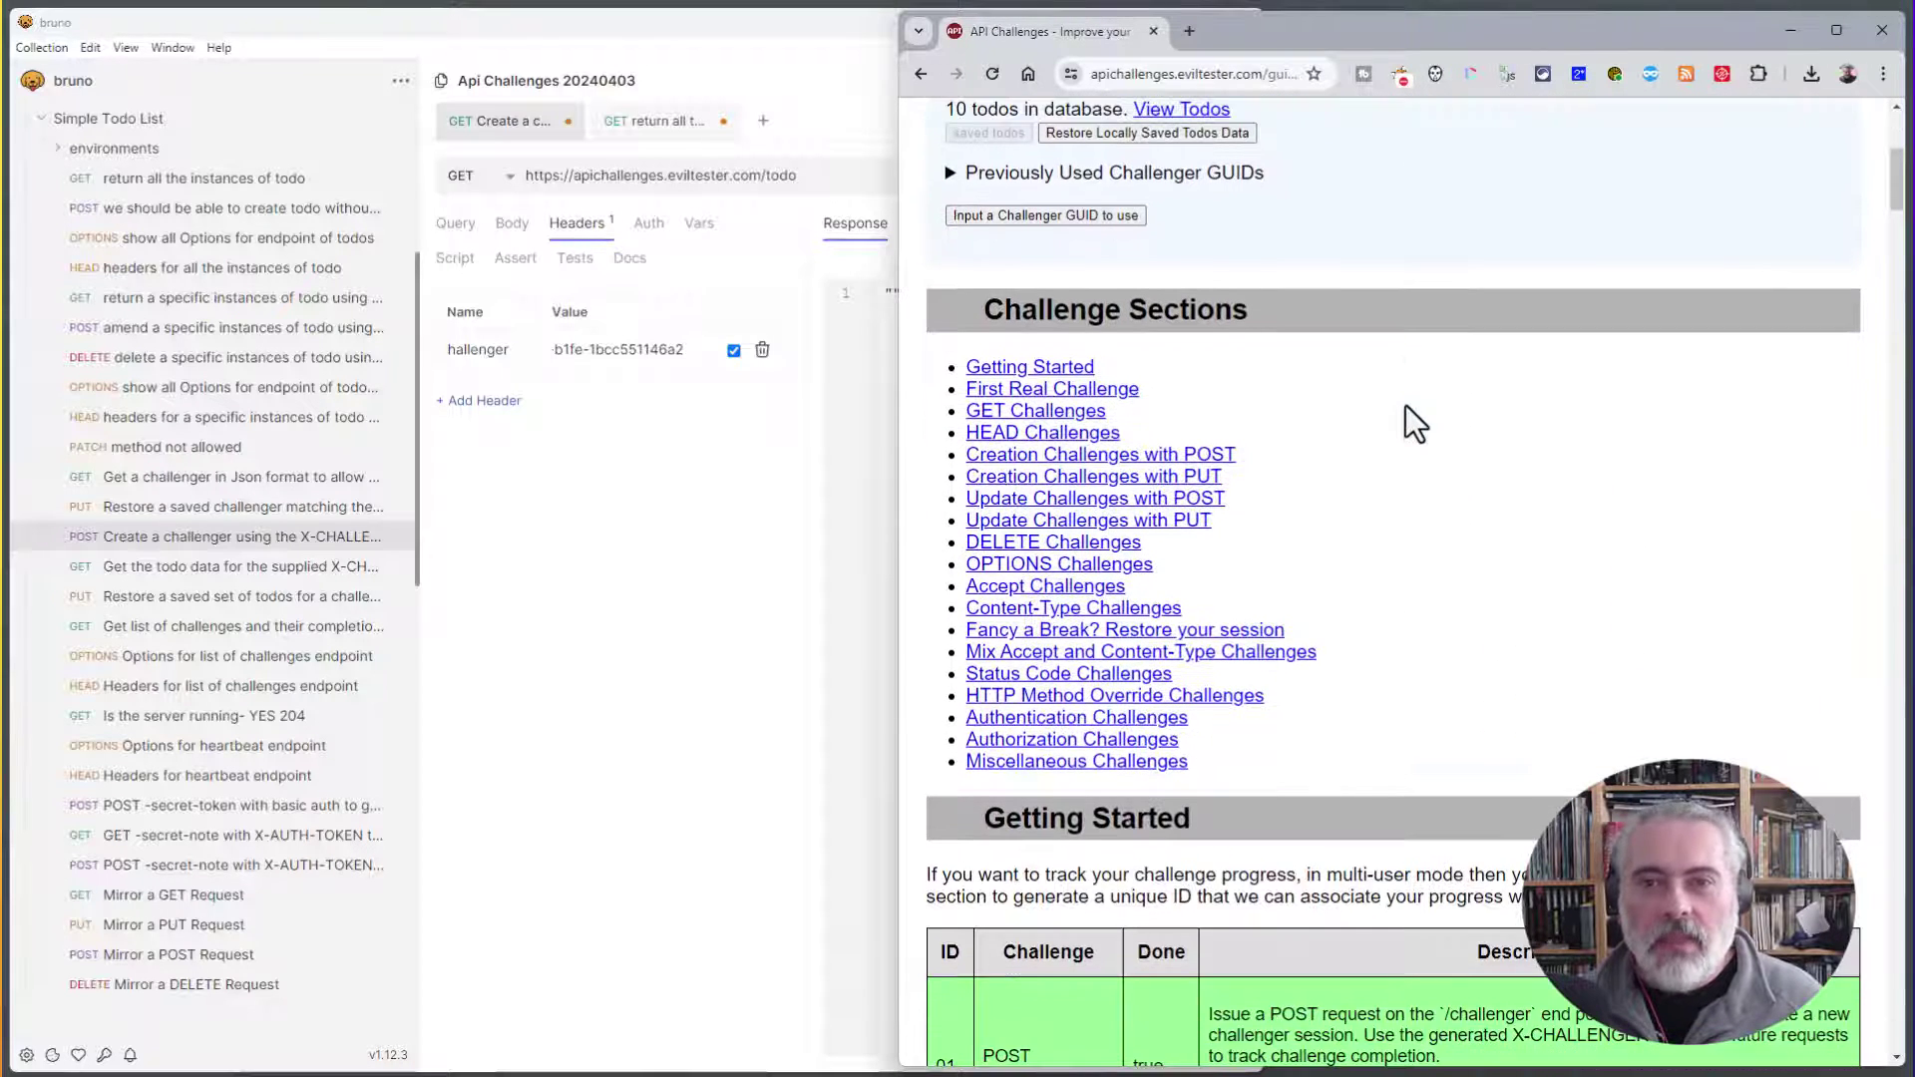
{"action": "scroll", "coordinate": [1404, 405], "scroll_direction": "down", "scroll_amount": 14}
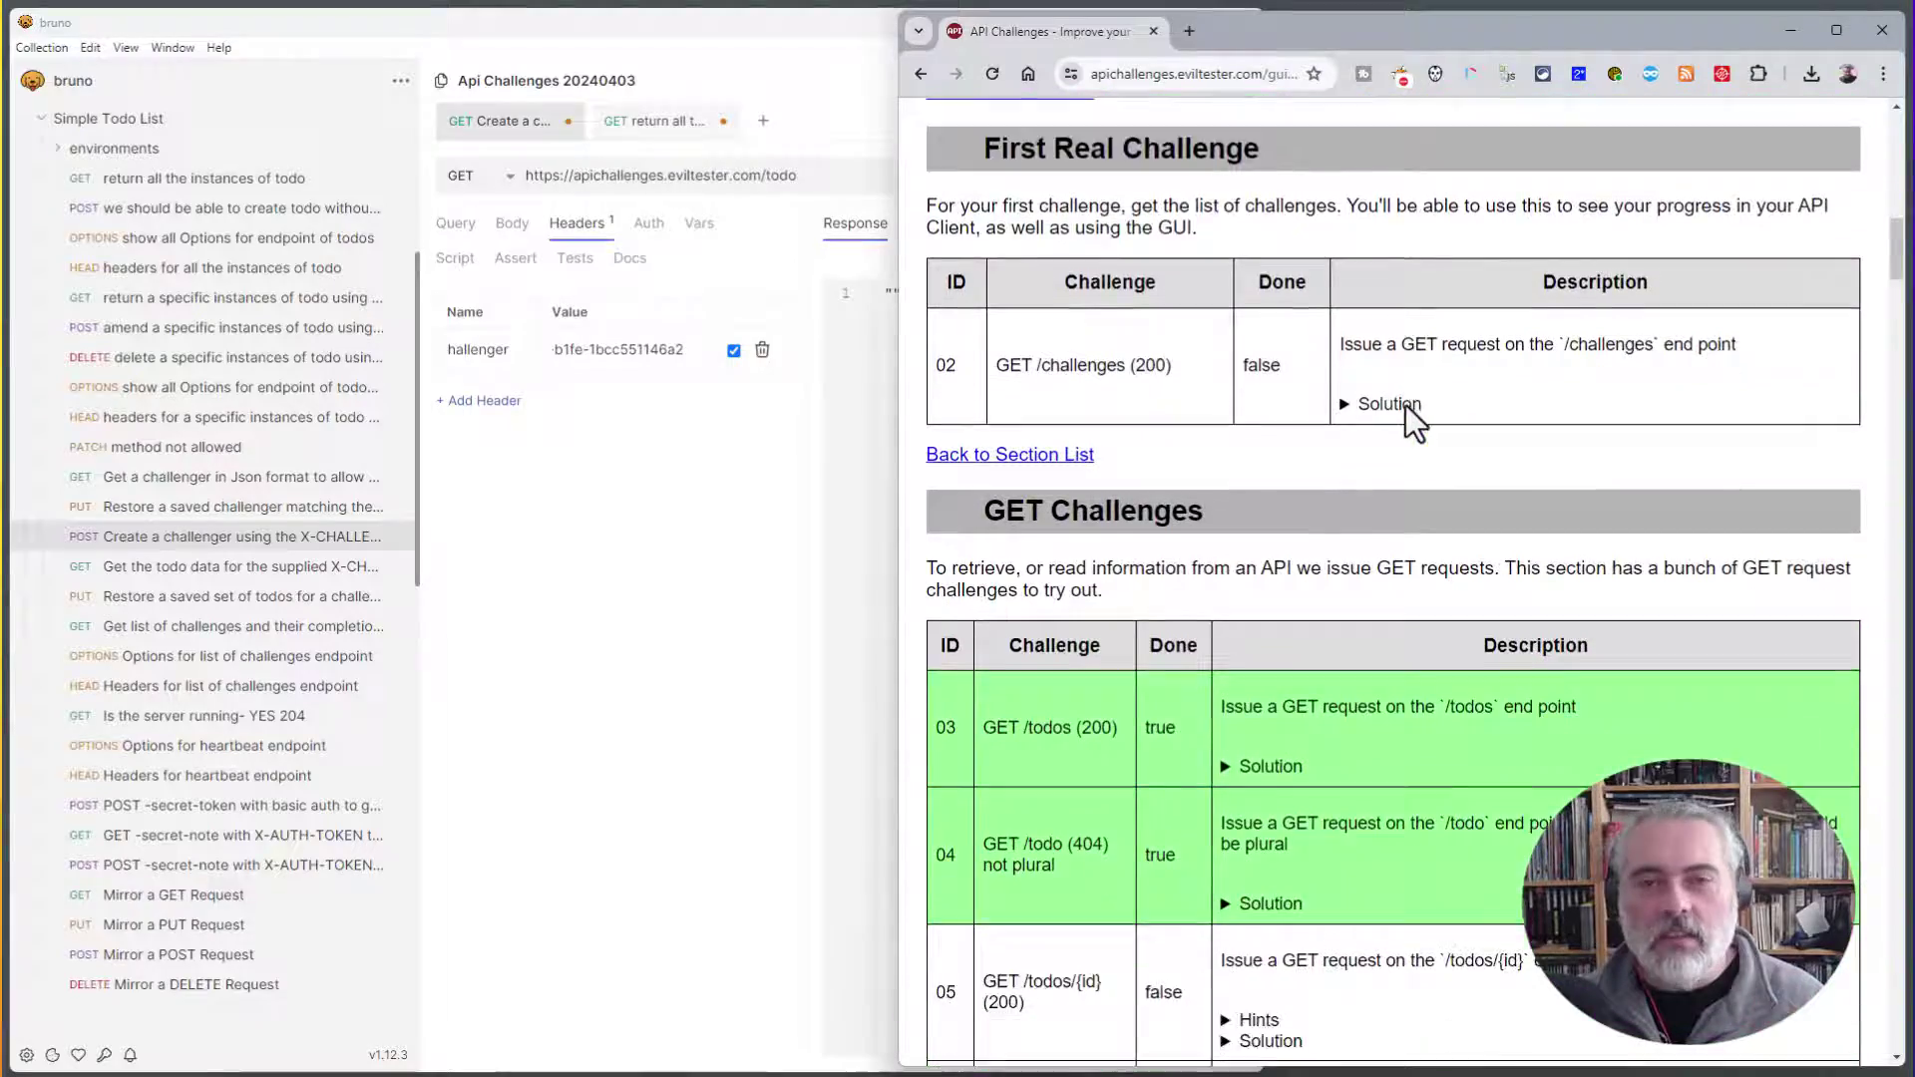
{"action": "scroll", "coordinate": [1404, 404], "scroll_direction": "down", "scroll_amount": 2}
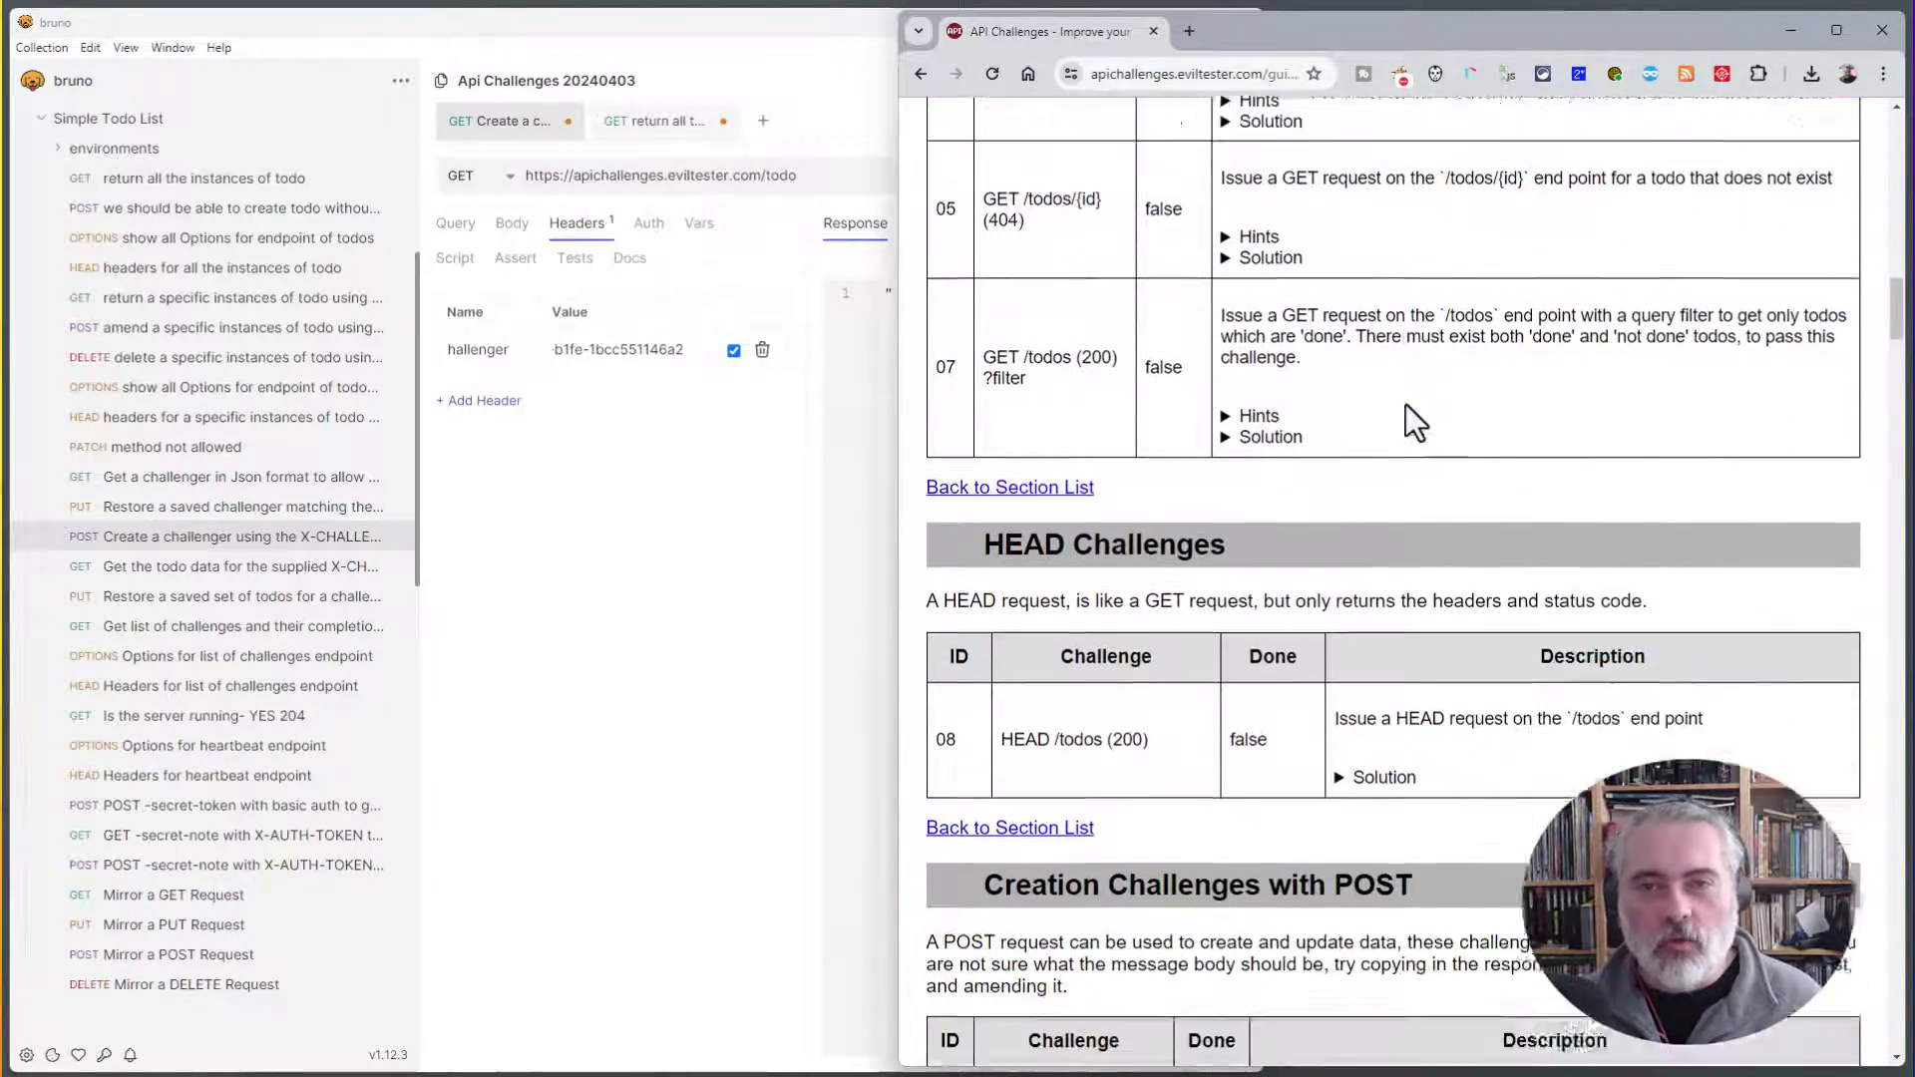
{"action": "scroll", "coordinate": [1407, 403], "scroll_direction": "up", "scroll_amount": 15}
{"action": "scroll", "coordinate": [1415, 401], "scroll_direction": "up", "scroll_amount": 10}
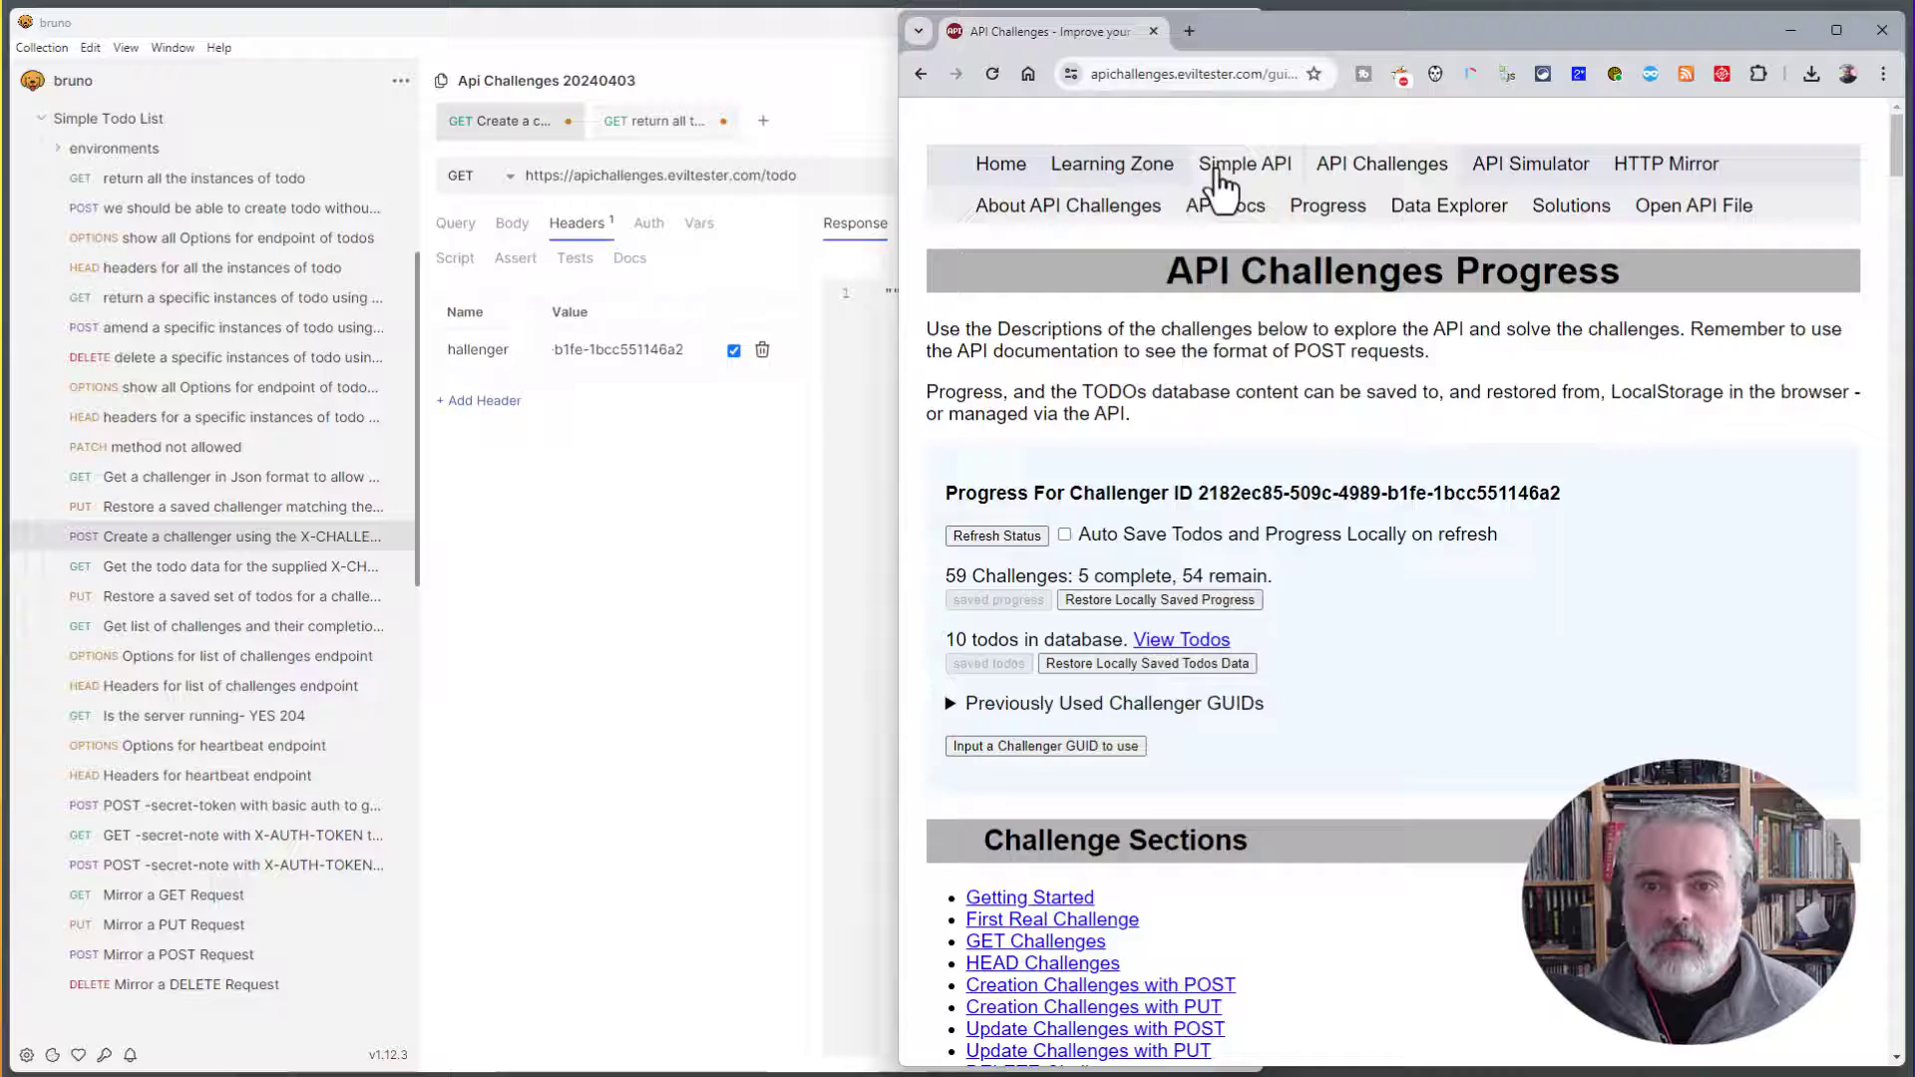
- Open the 'Learning API Testing' Learning Zone page from the navigation bar
{"action": "left_click", "coordinate": [1197, 168]}
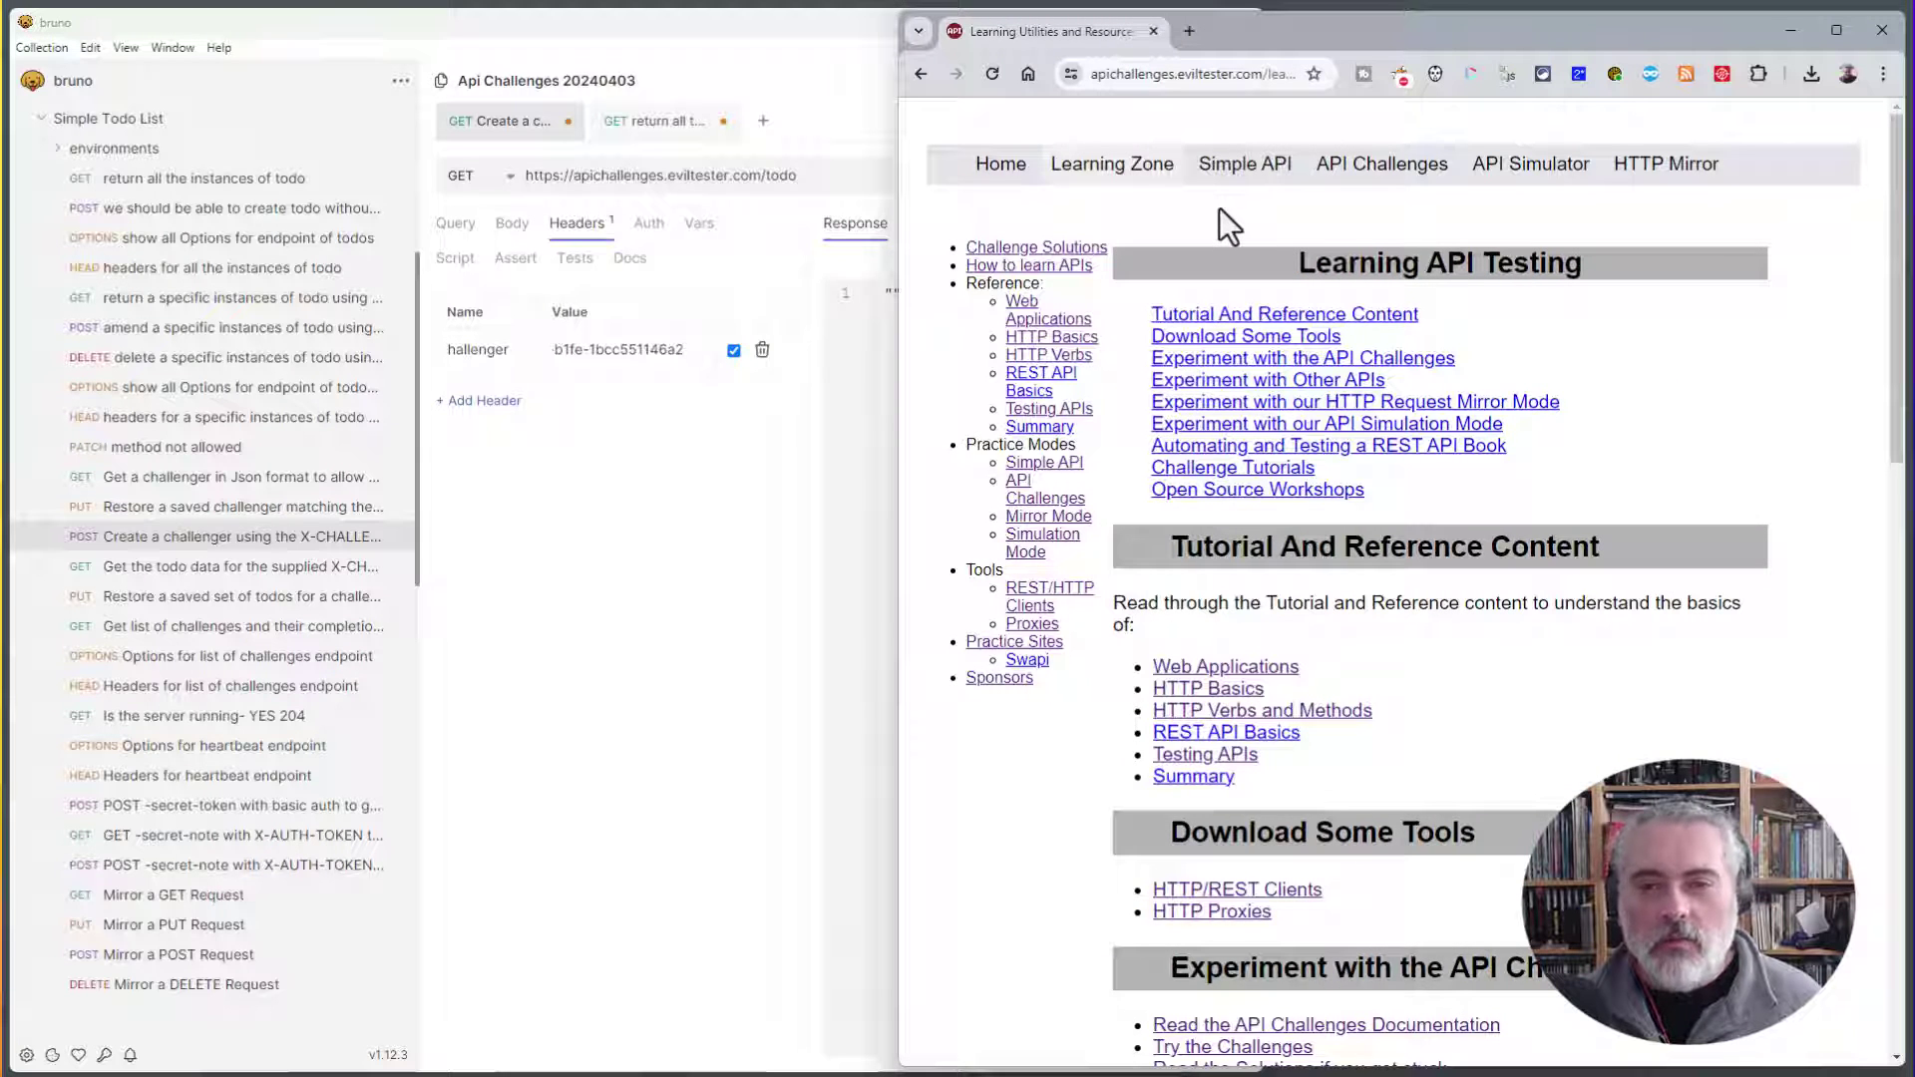